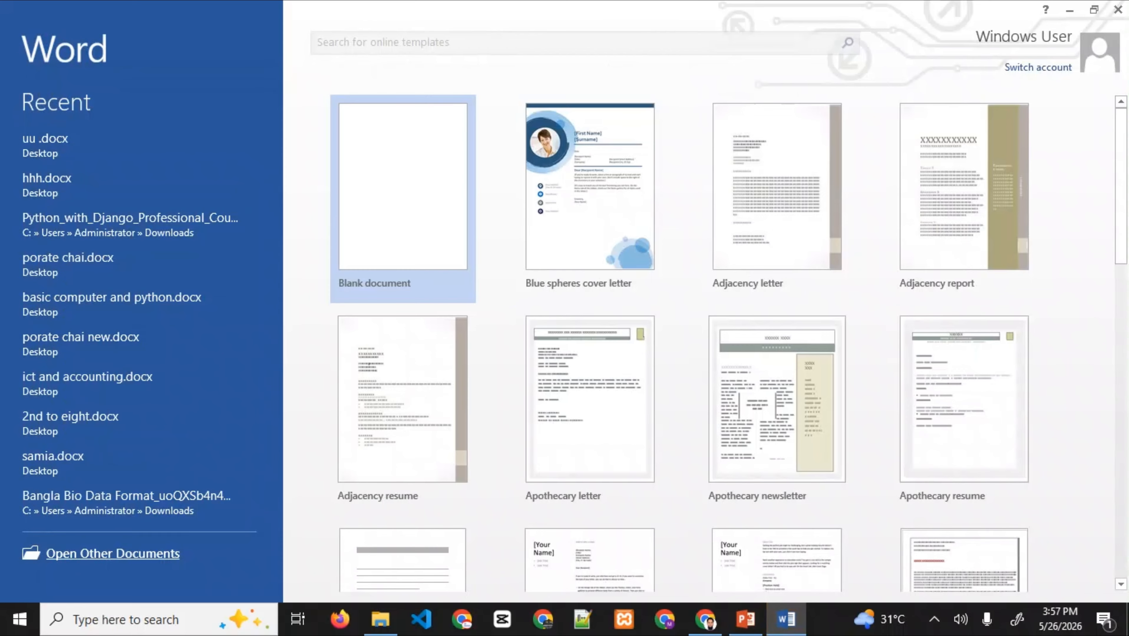
- Create a blank document and save it to Downloads as 'Basic Computer Foundation Class-10.docx'
left_click(403, 200)
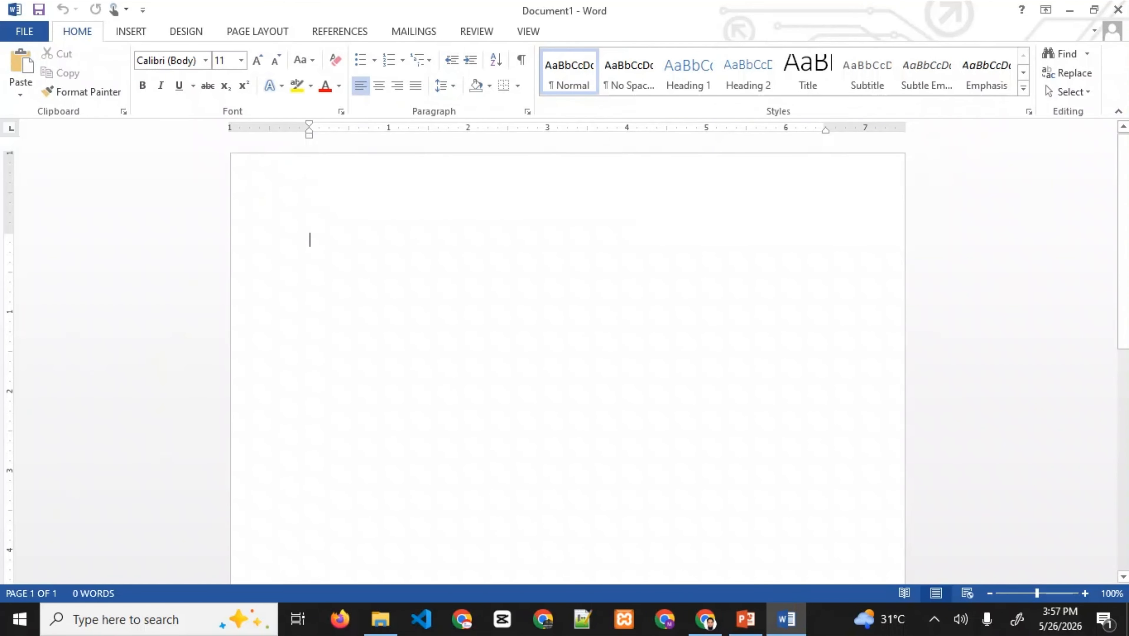
key("ctrl+o")
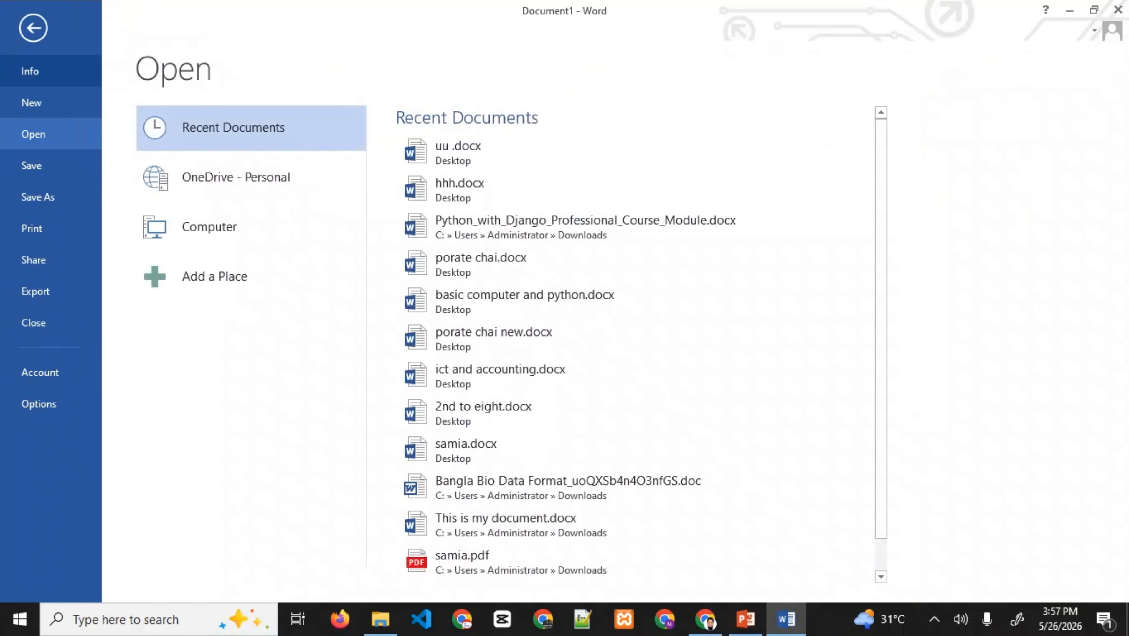
left_click(38, 197)
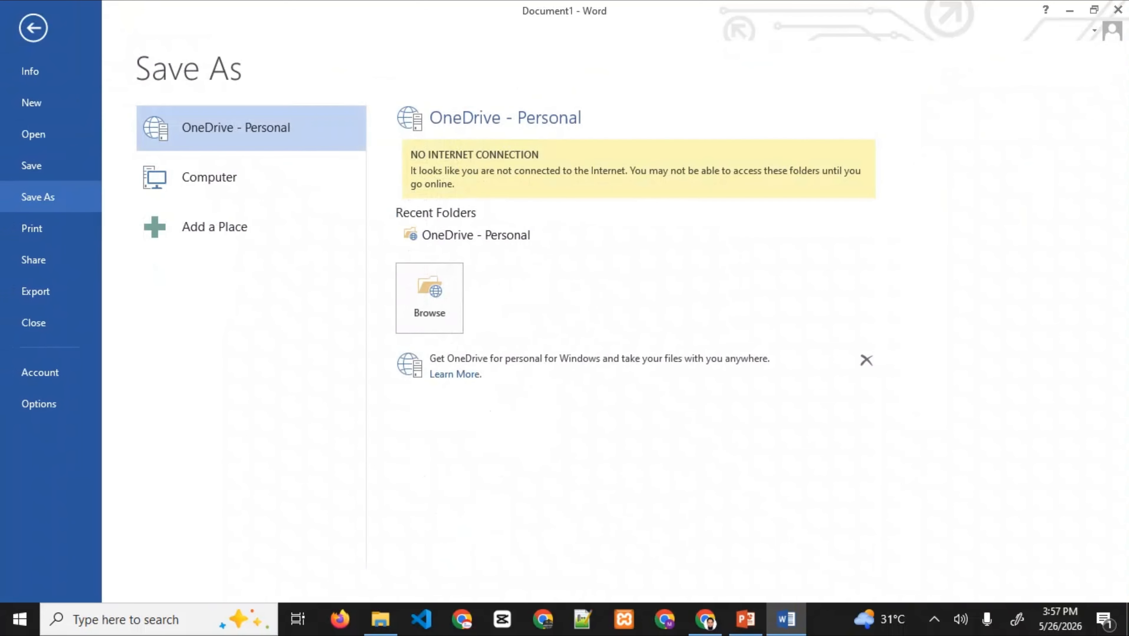
left_click(429, 298)
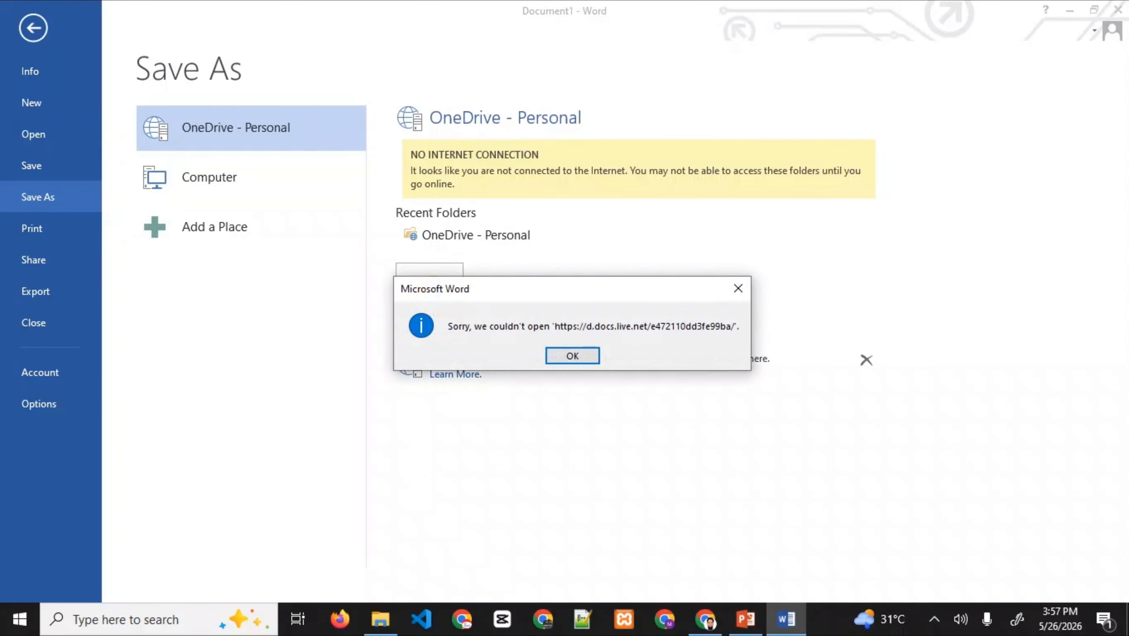
left_click(572, 355)
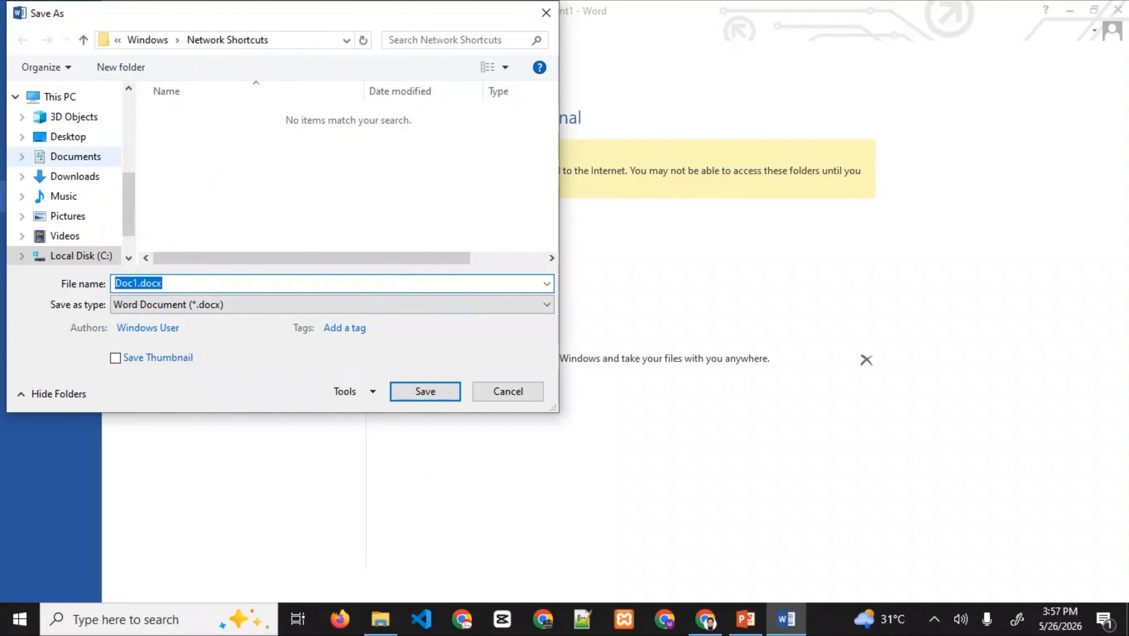
left_click(75, 177)
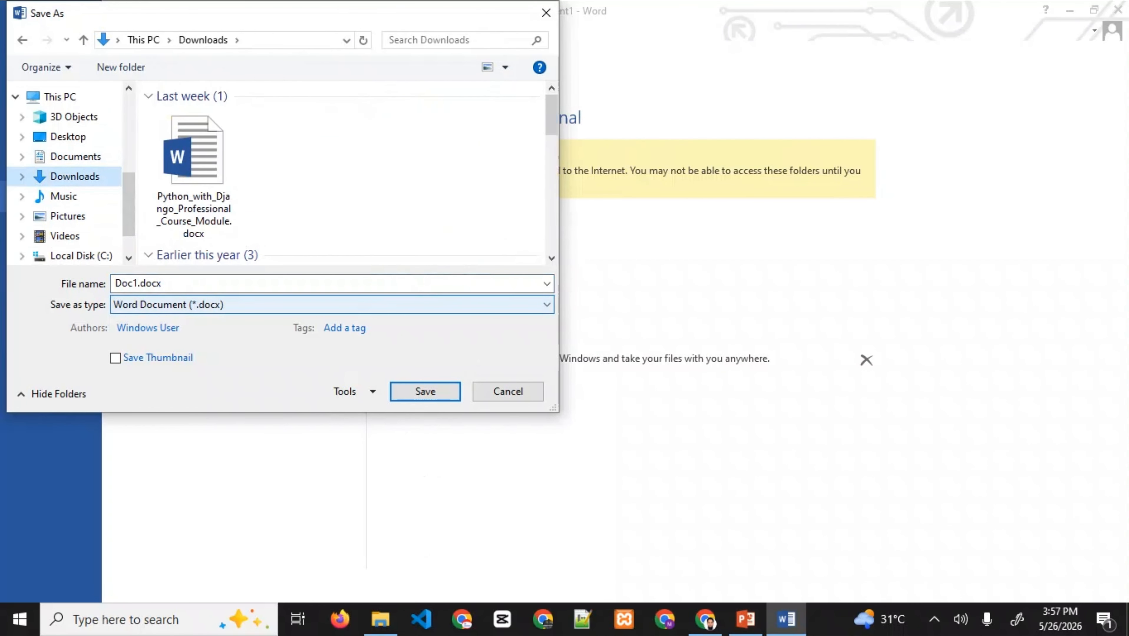
left_click(249, 284)
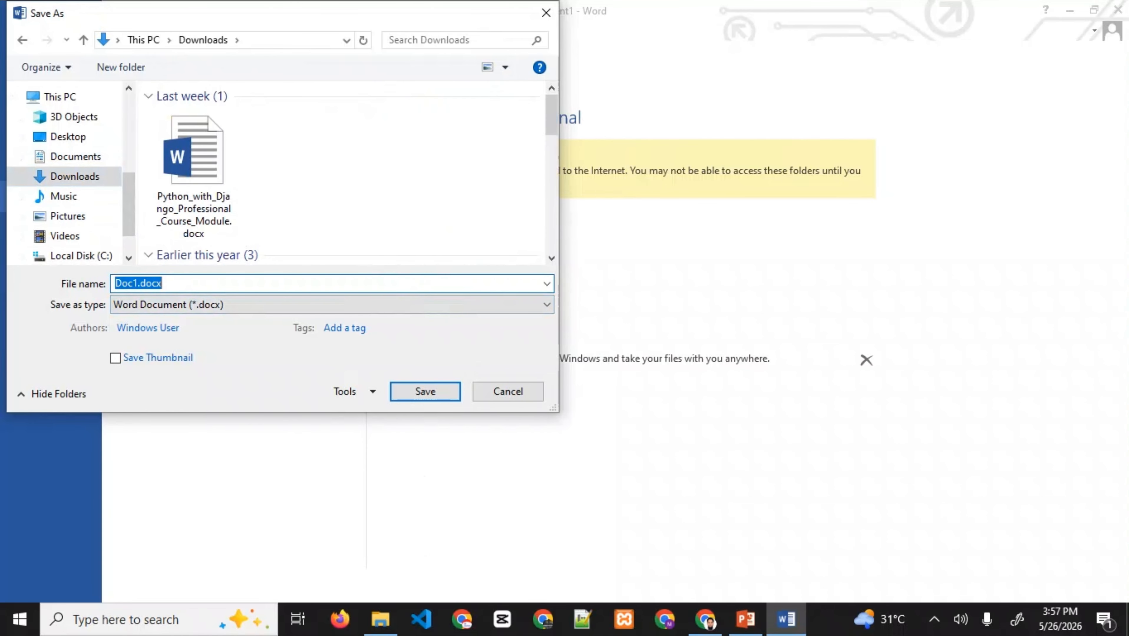
type("Basic Computer Foundation Class-10")
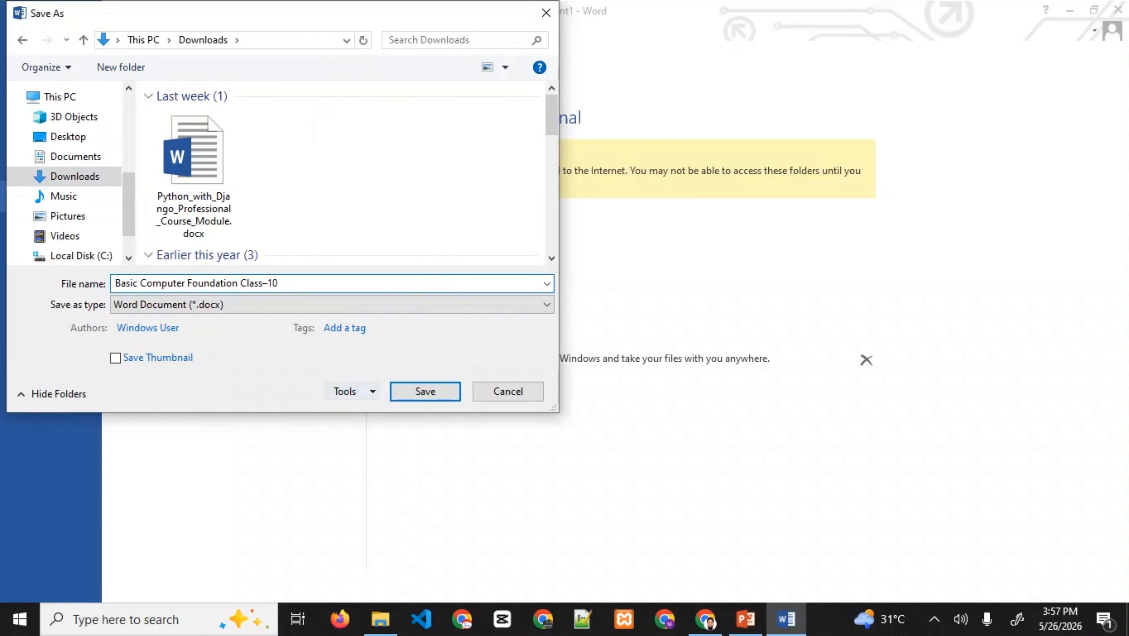
key("Return")
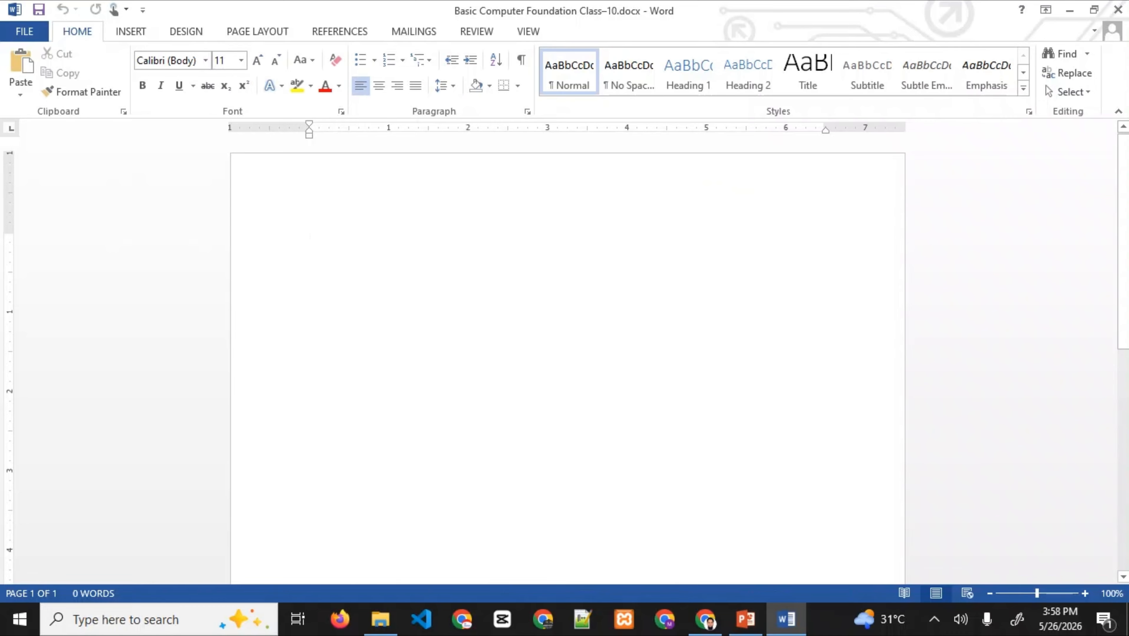
left_click(745, 620)
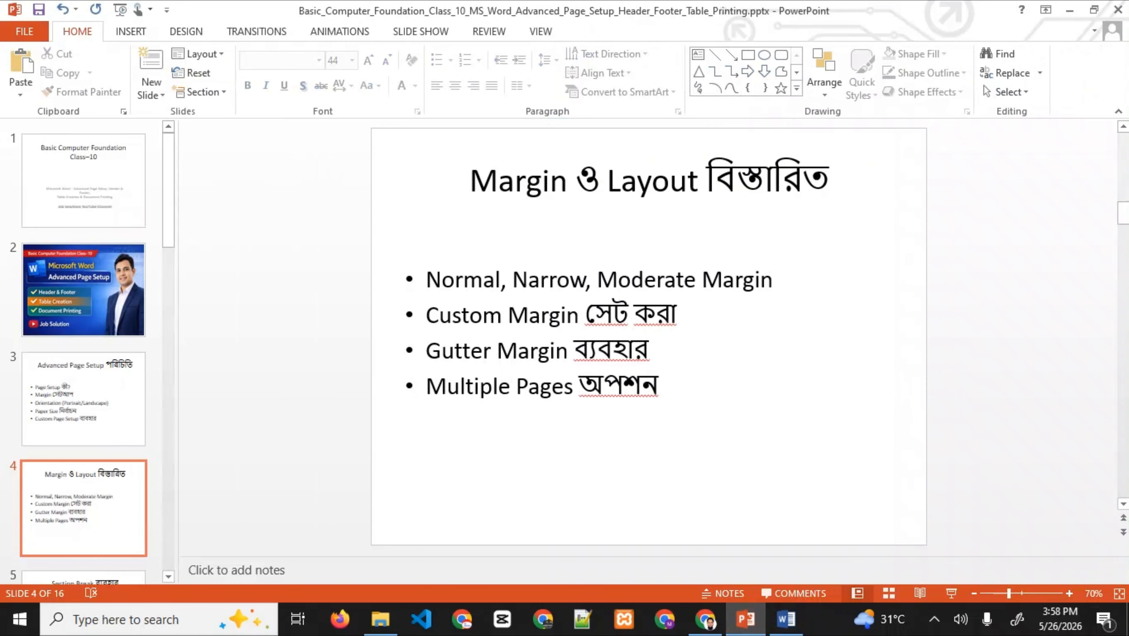
left_click(1070, 10)
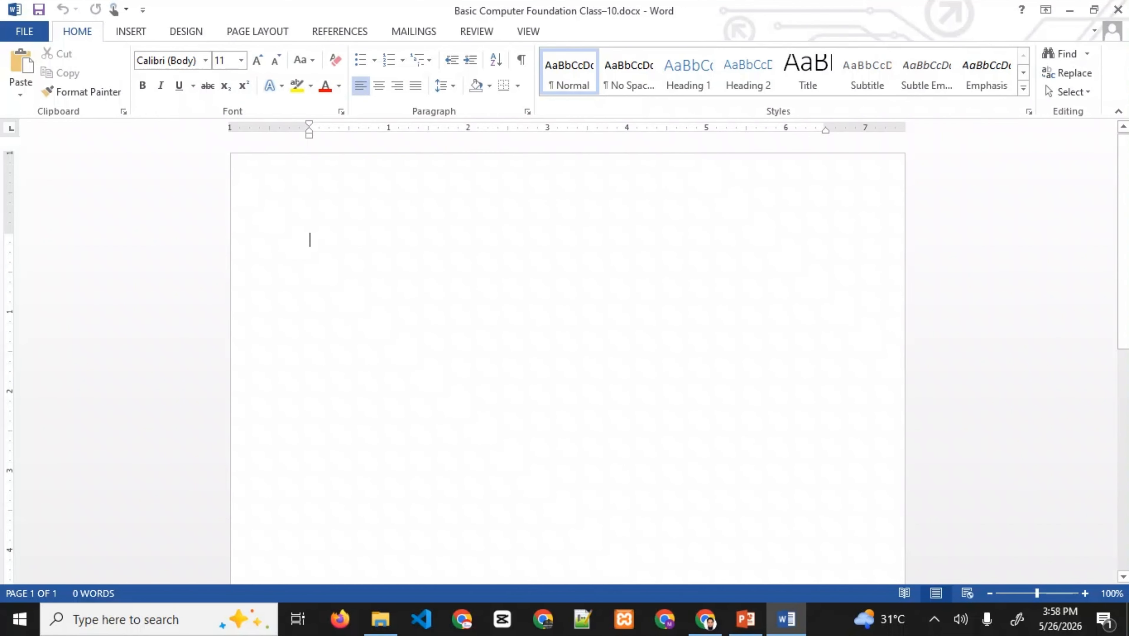
- Generate sample paragraphs with =rand(30), then scroll back to the top of the document
type("=r")
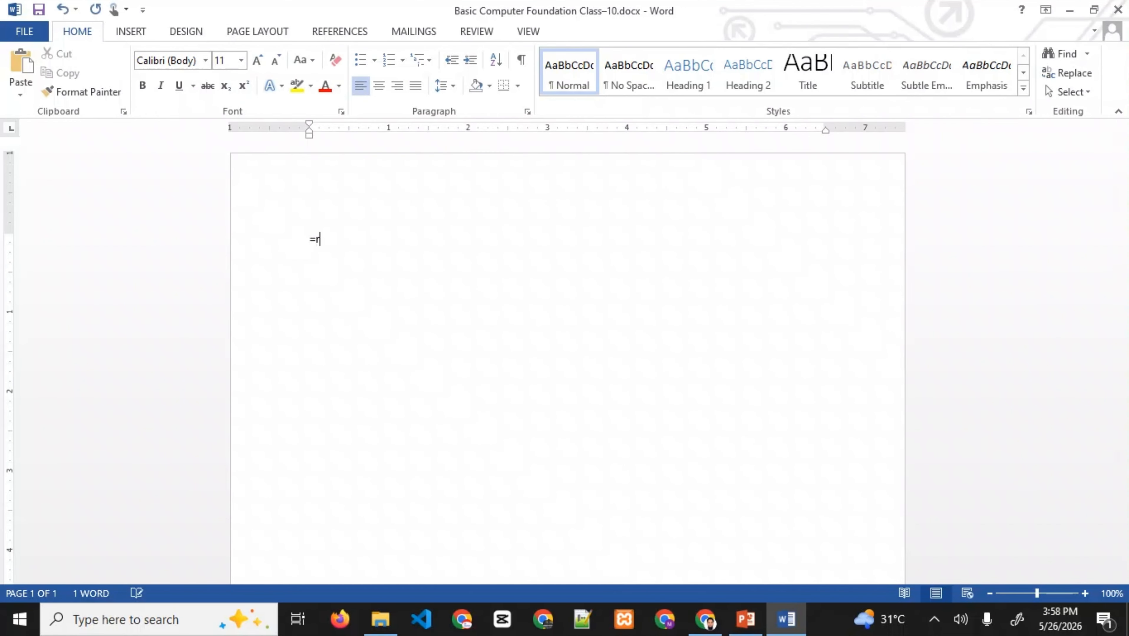
type("and(0")
key("BackSpace")
type("30)")
key("Return")
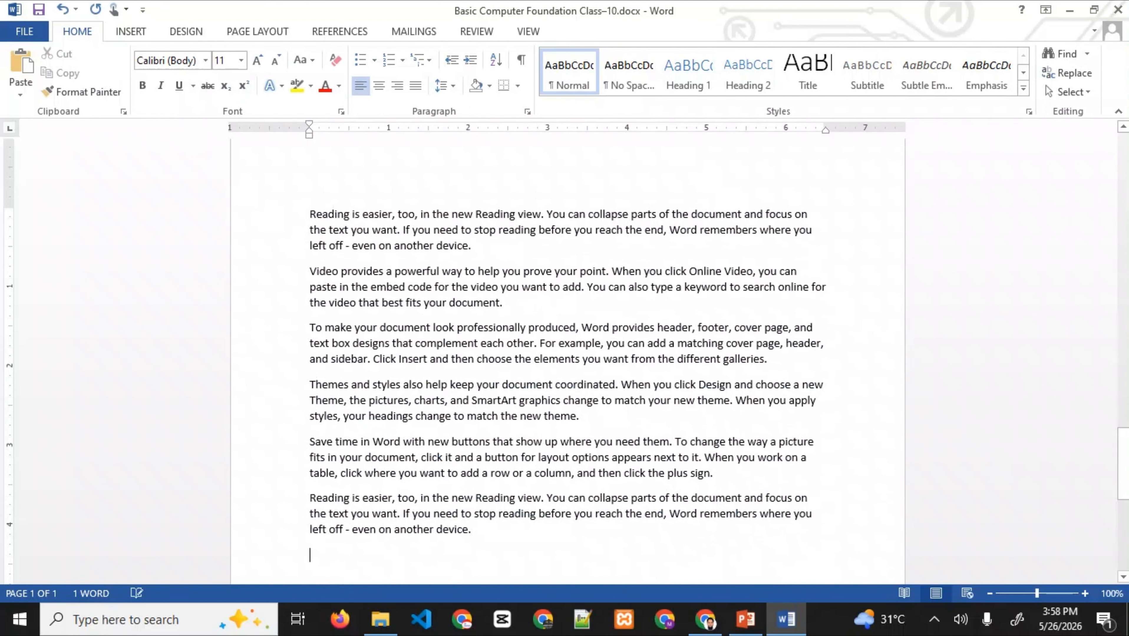
left_click_drag(1123, 461, 1123, 159)
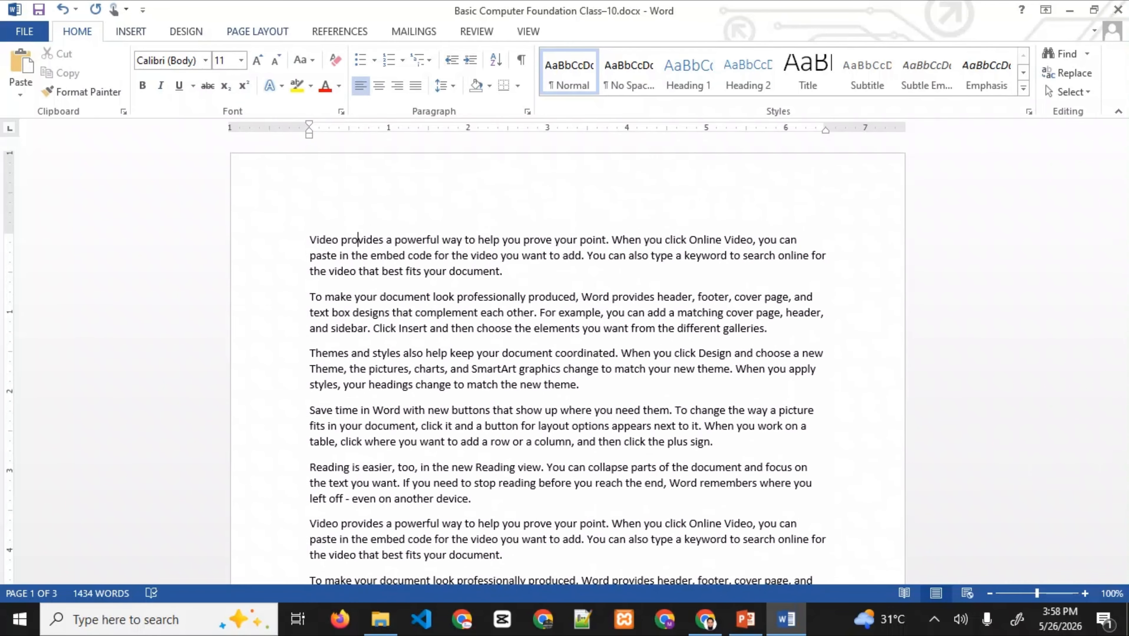
- On Page Layout, keep Normal margins first, then apply the Narrow margin preset
left_click(258, 31)
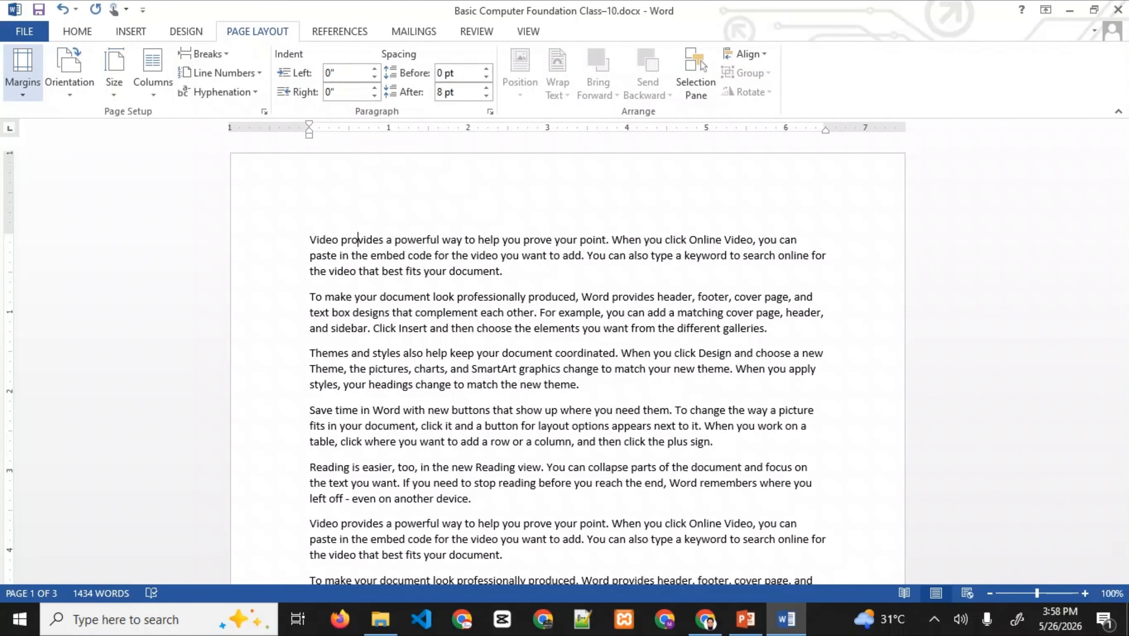
left_click(23, 71)
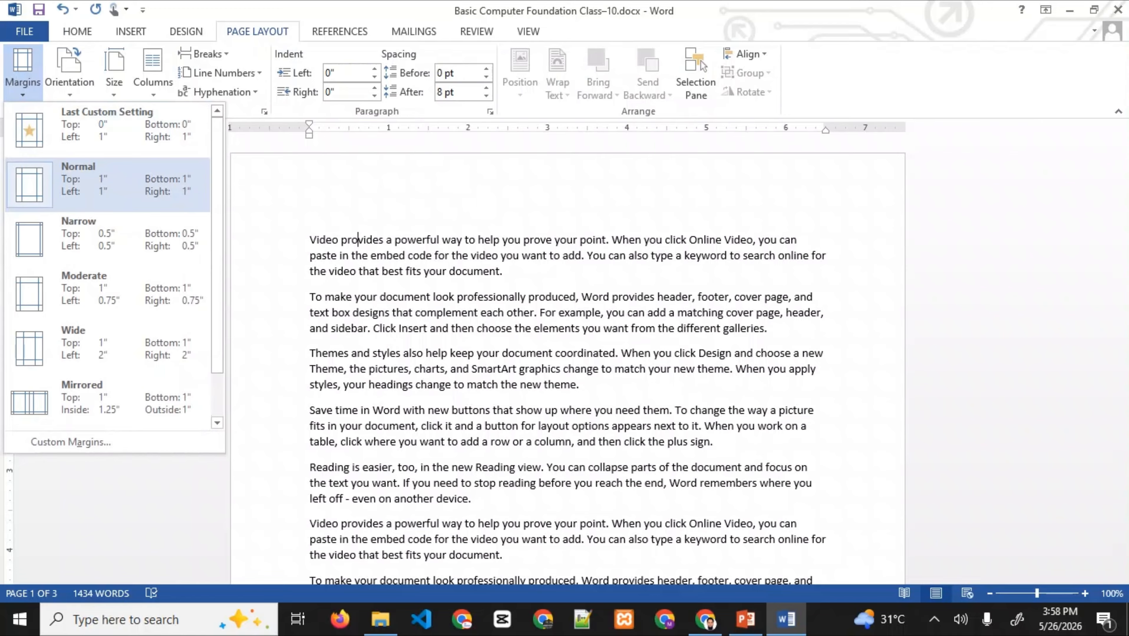
left_click(89, 185)
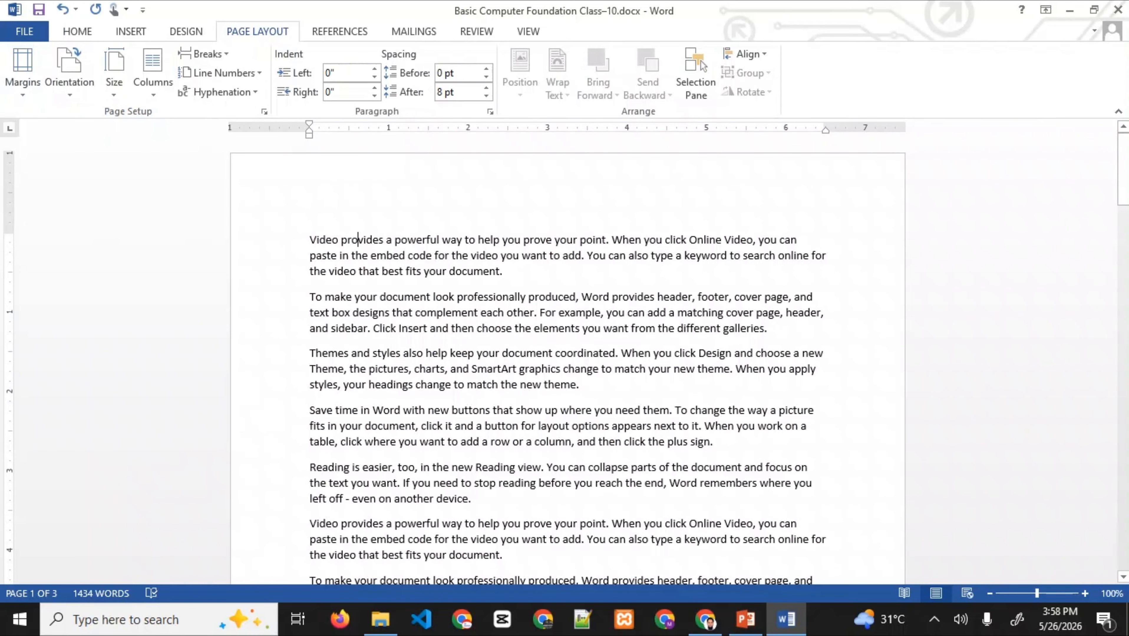
left_click(22, 72)
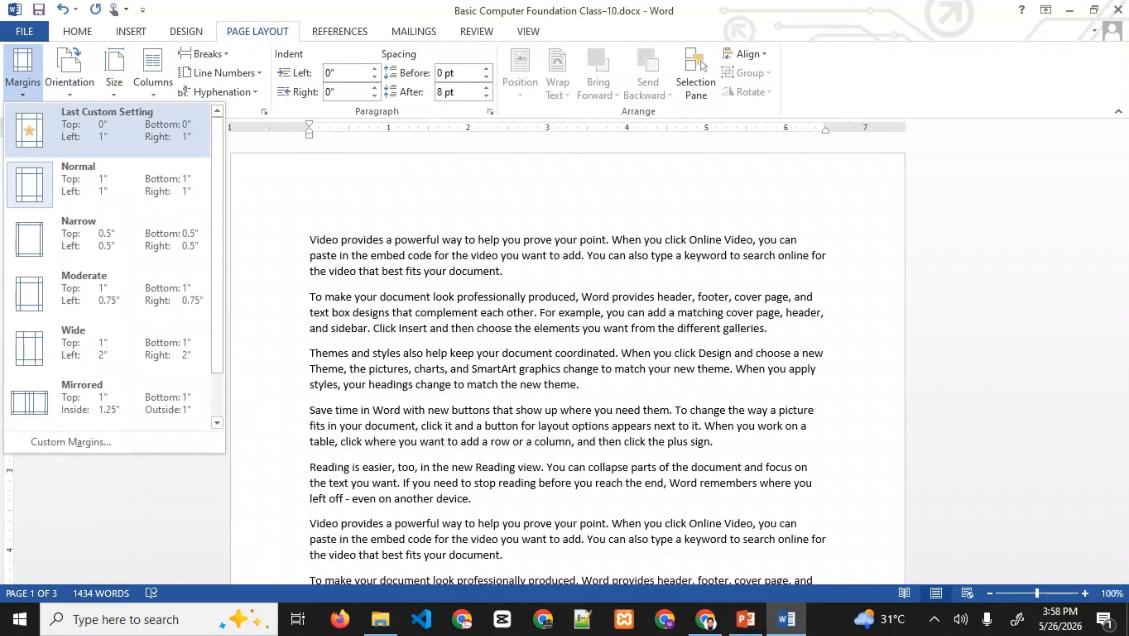
left_click(63, 235)
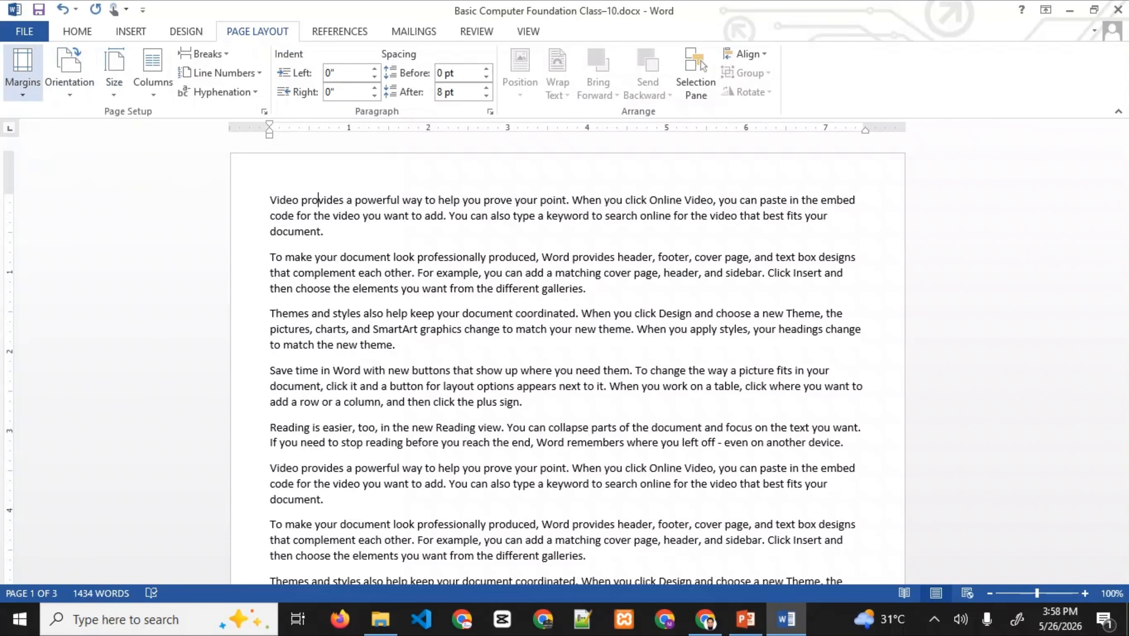
- Try the Moderate and Wide margin presets, then return to Narrow 0.5" margins
left_click(22, 71)
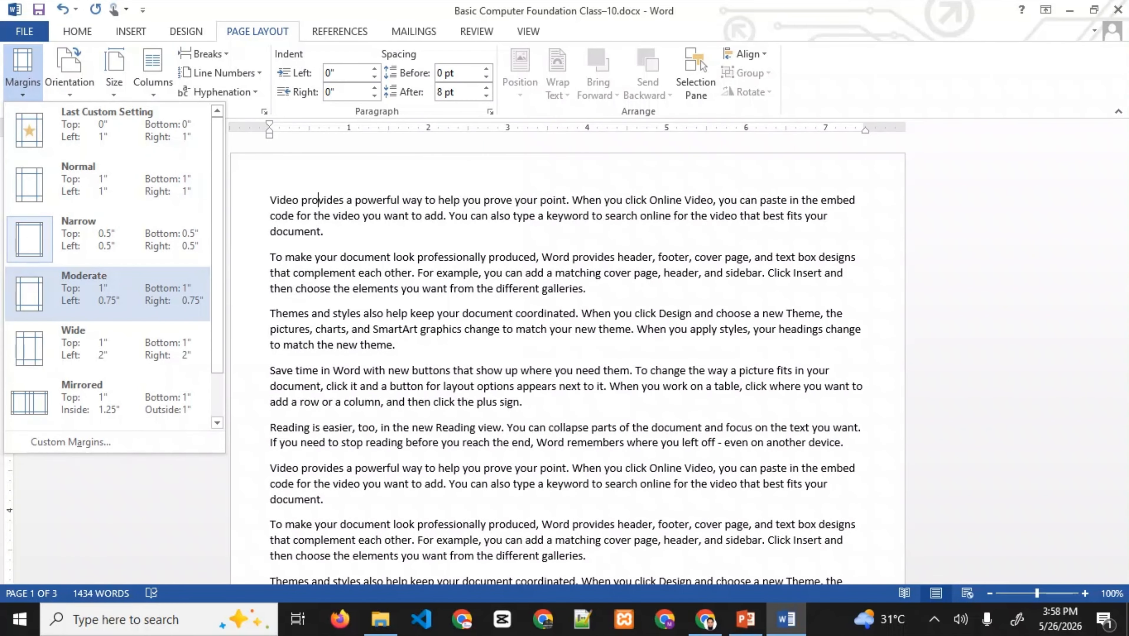
left_click(106, 294)
left_click(22, 71)
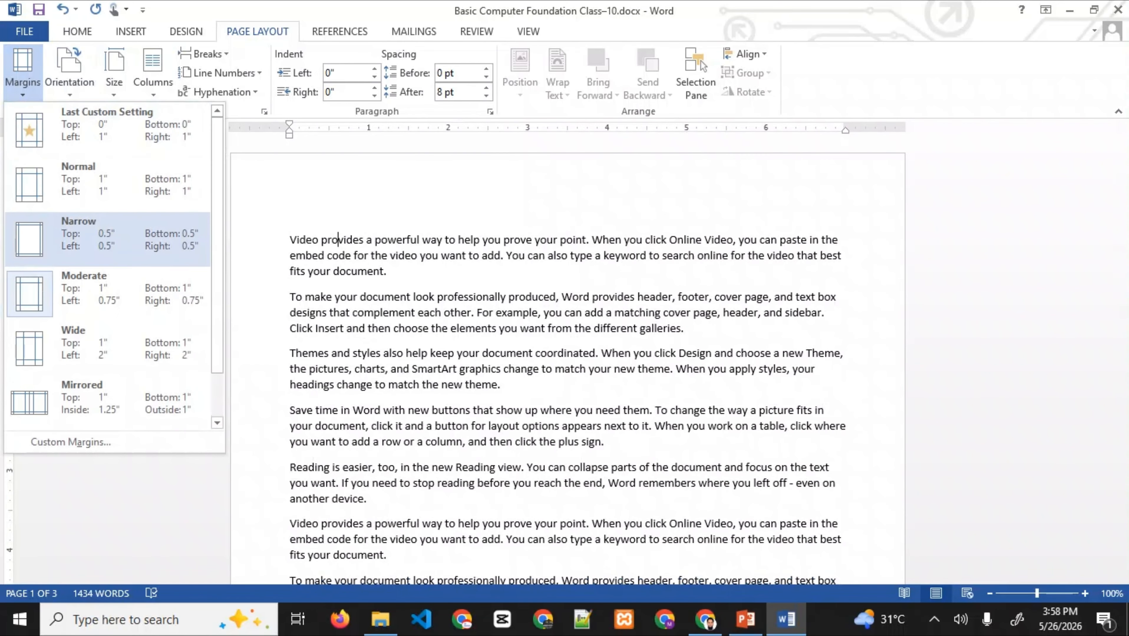
left_click(76, 333)
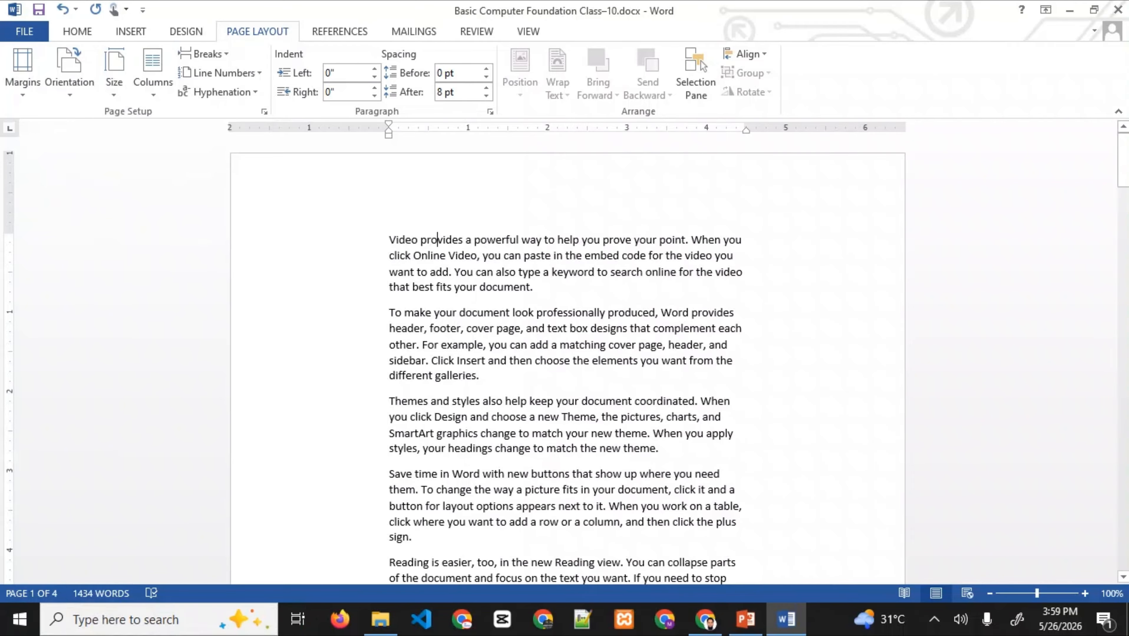
left_click(22, 69)
left_click(89, 239)
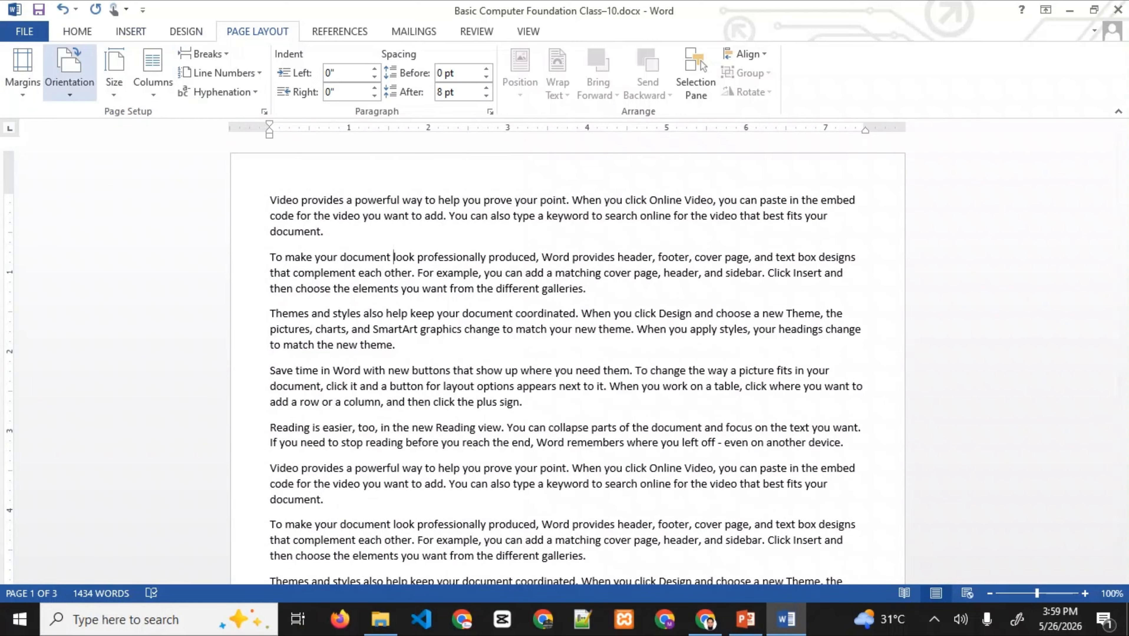
- Set Top, Bottom, Left and Right margins to 0 in Custom Margins, then show the Navigation pane
left_click(22, 74)
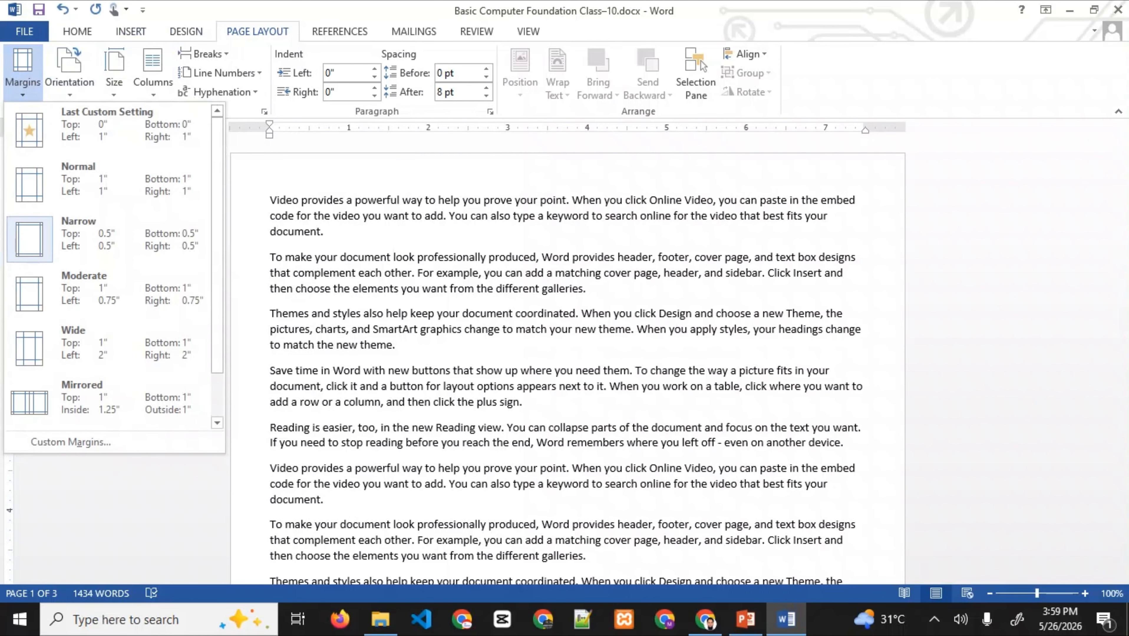
left_click(70, 442)
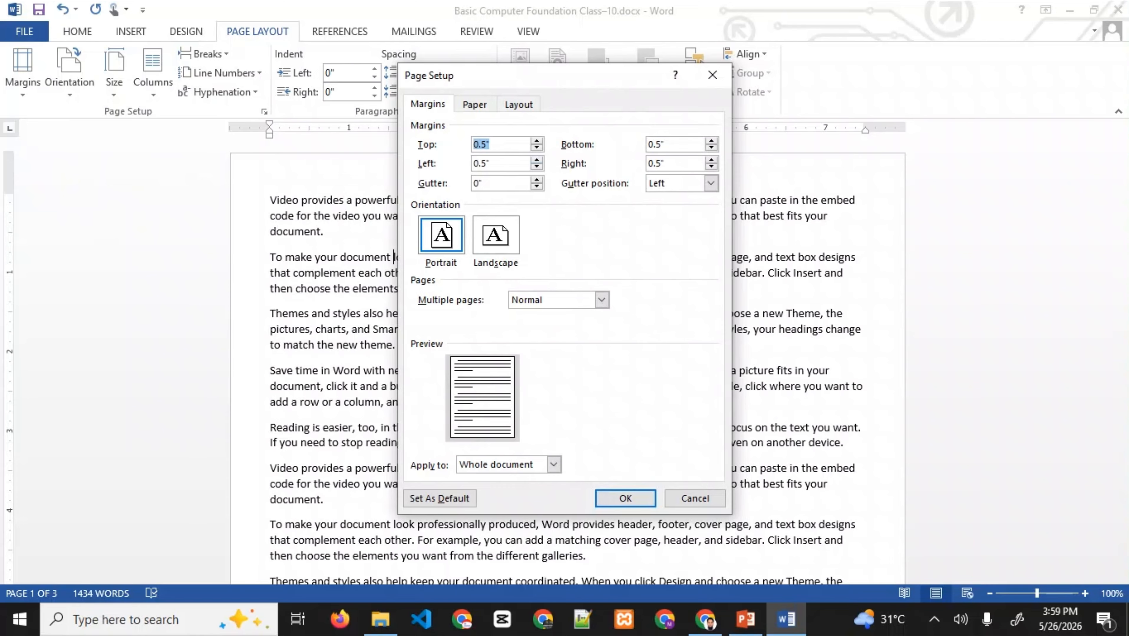
type("0")
key("Tab")
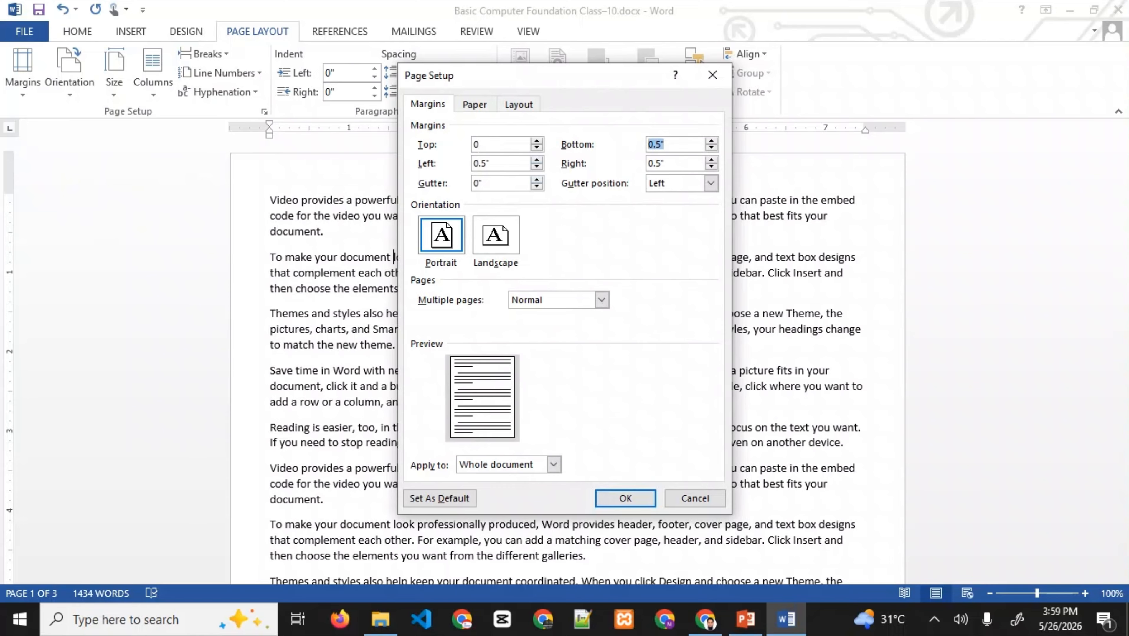
type("0")
left_click(667, 164)
type("0")
key("ctrl+a")
type("0")
double_click(483, 164)
type("0")
key("Return")
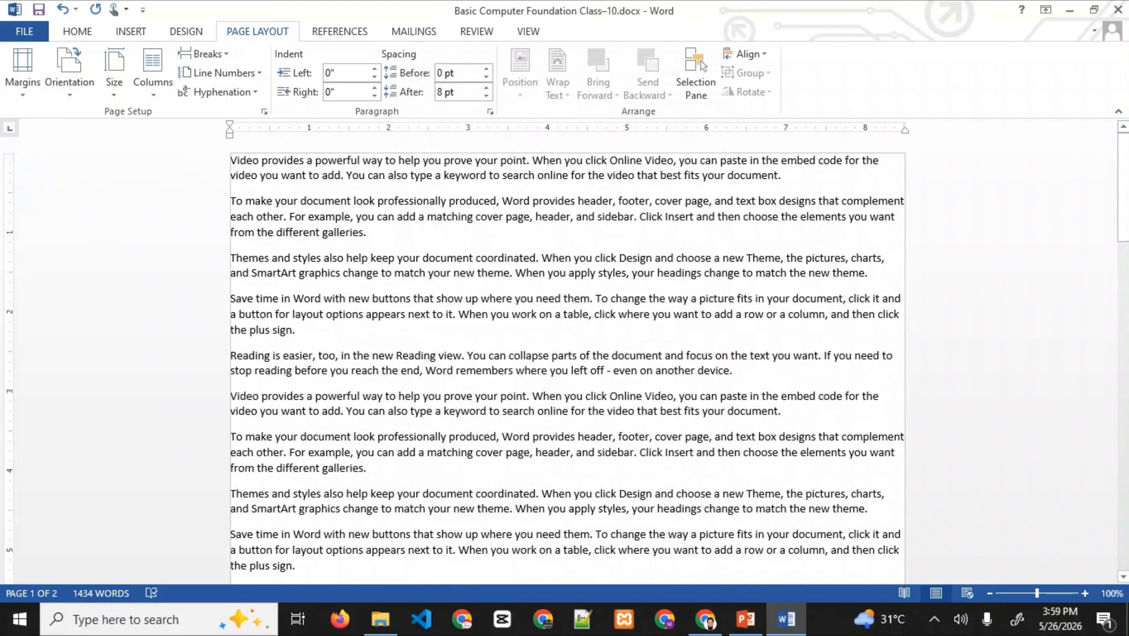
scroll(566, 357, "down", 15)
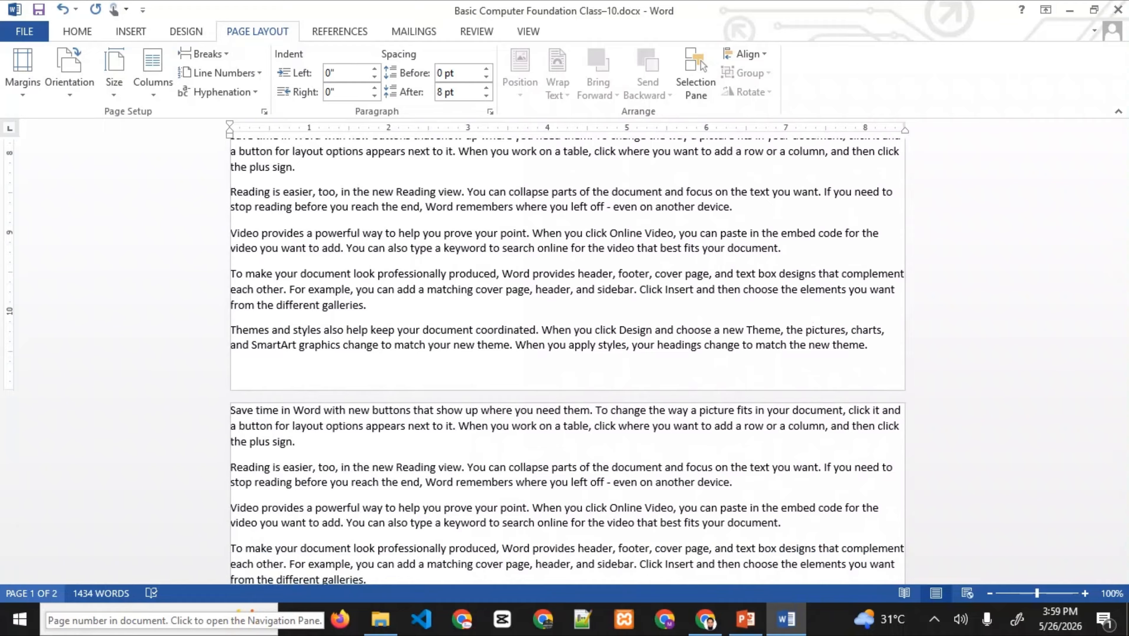
left_click(31, 593)
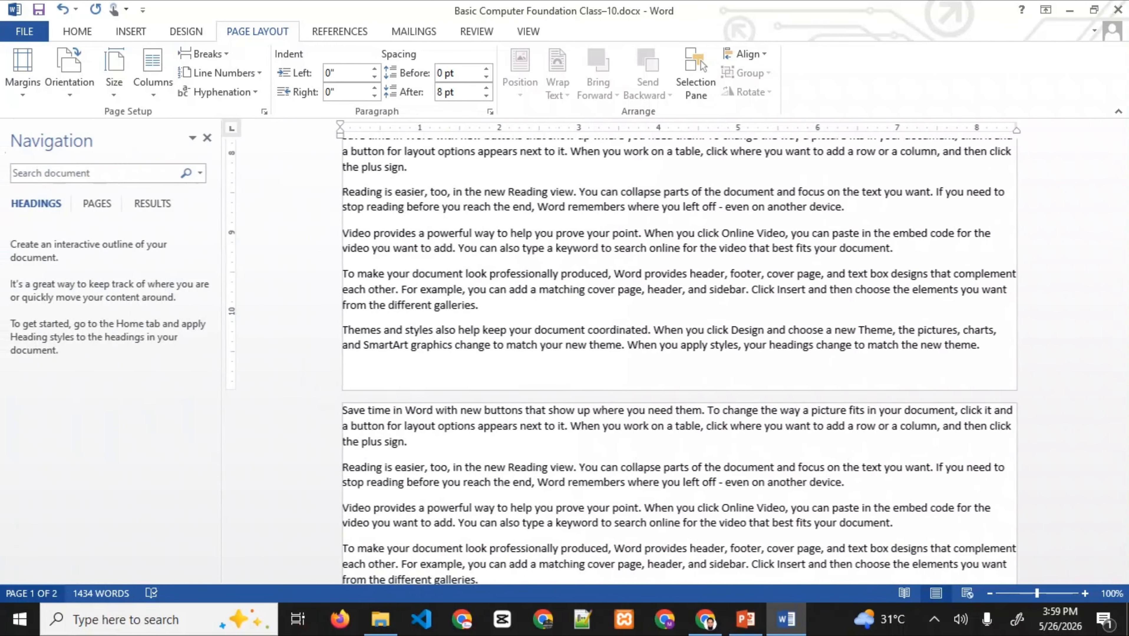
- Close the Navigation pane and give the pages Normal 1-inch margins
left_click(208, 138)
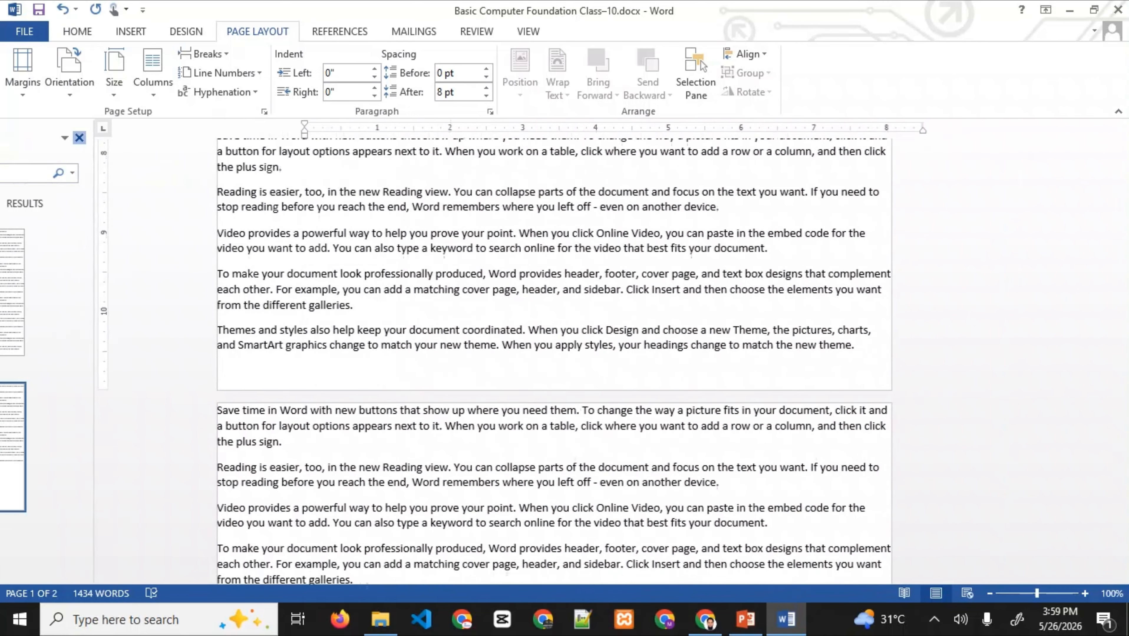
scroll(566, 361, "down", 6)
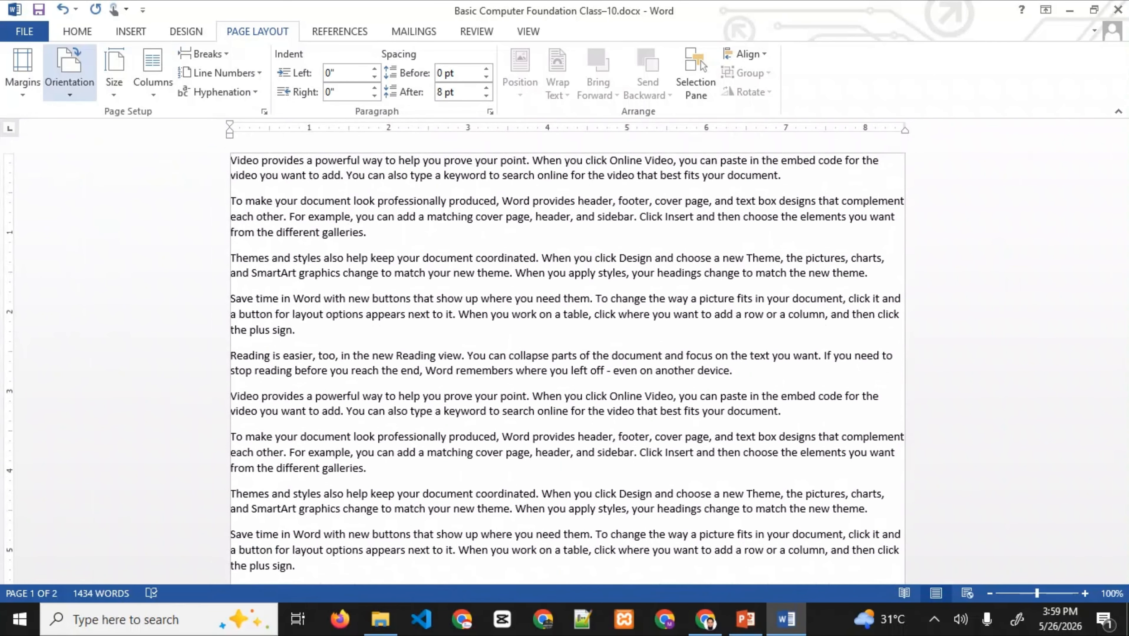
left_click(23, 71)
left_click(22, 72)
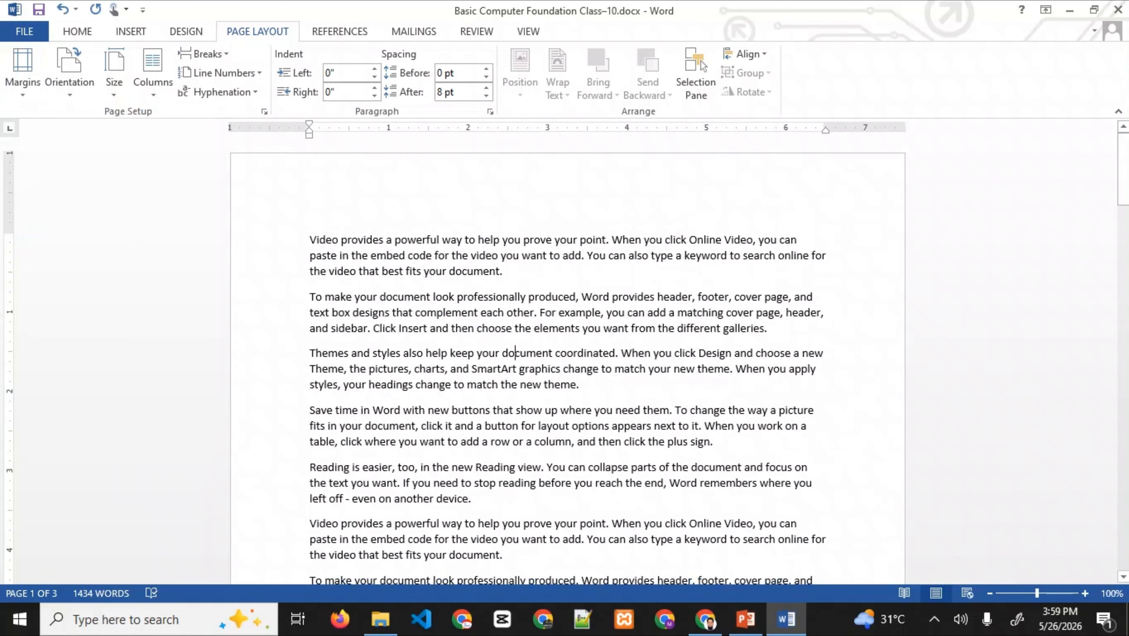
left_click(22, 71)
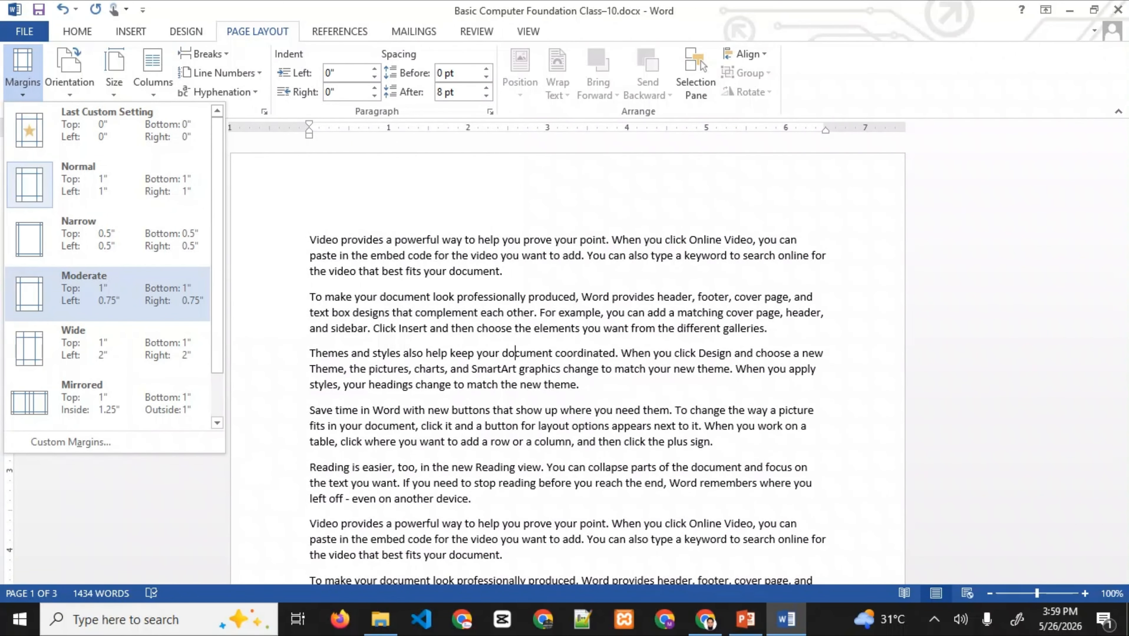
- Apply the Moderate margin preset and place the caret in the third paragraph
left_click(107, 292)
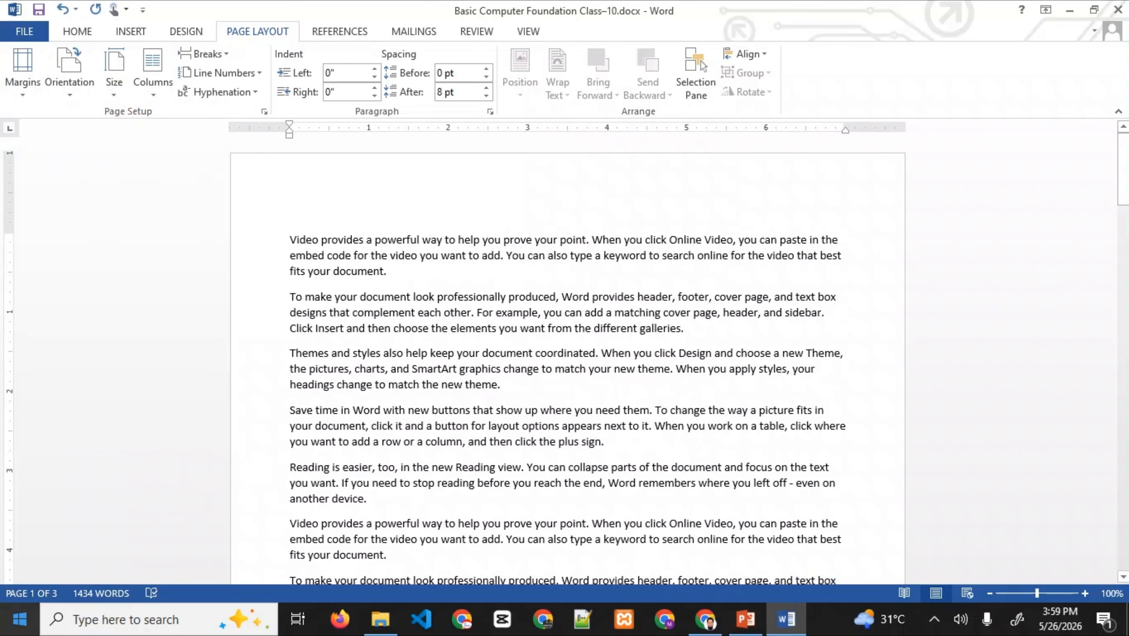
left_click(522, 354)
left_click(447, 385)
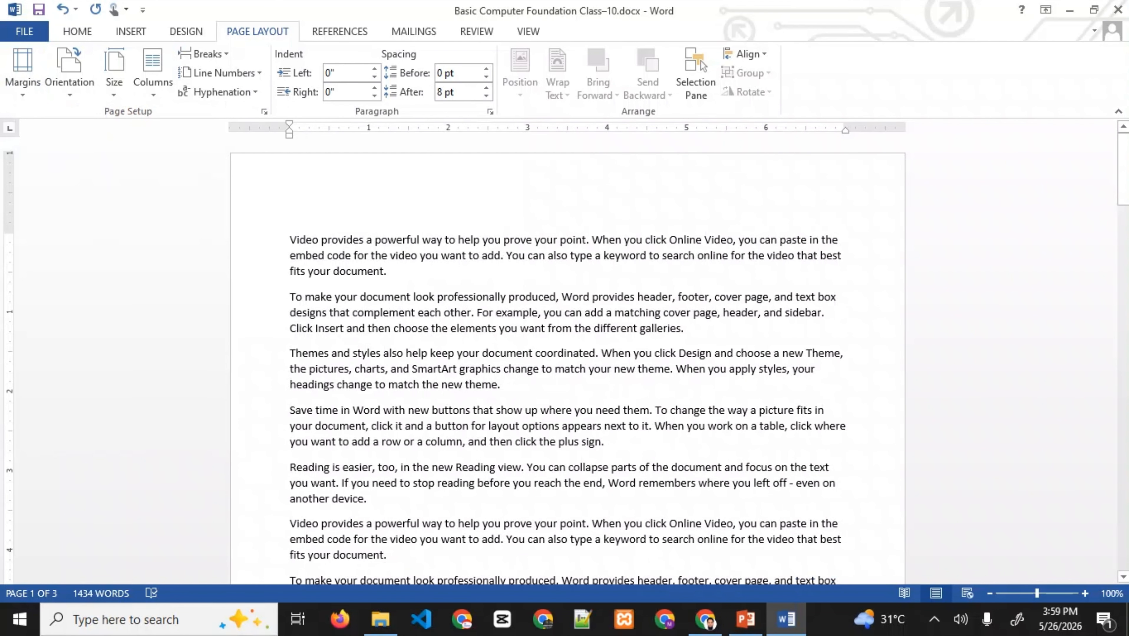
- Select part of the Save time paragraph, then clear the selection
scroll(567, 357, "down", 5)
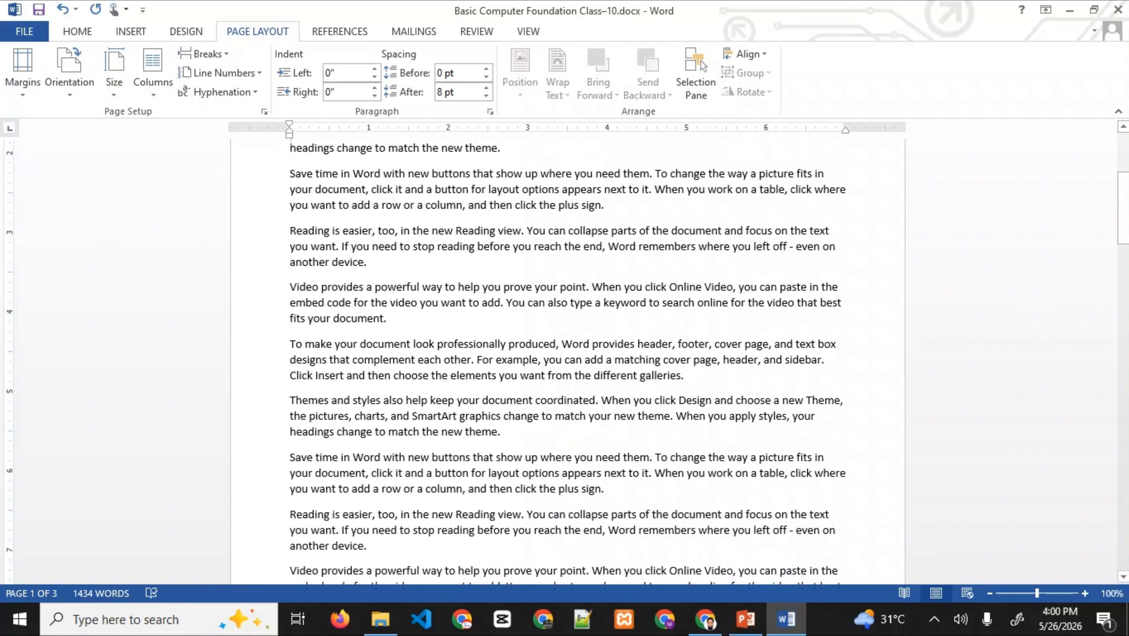
scroll(567, 357, "down", 10)
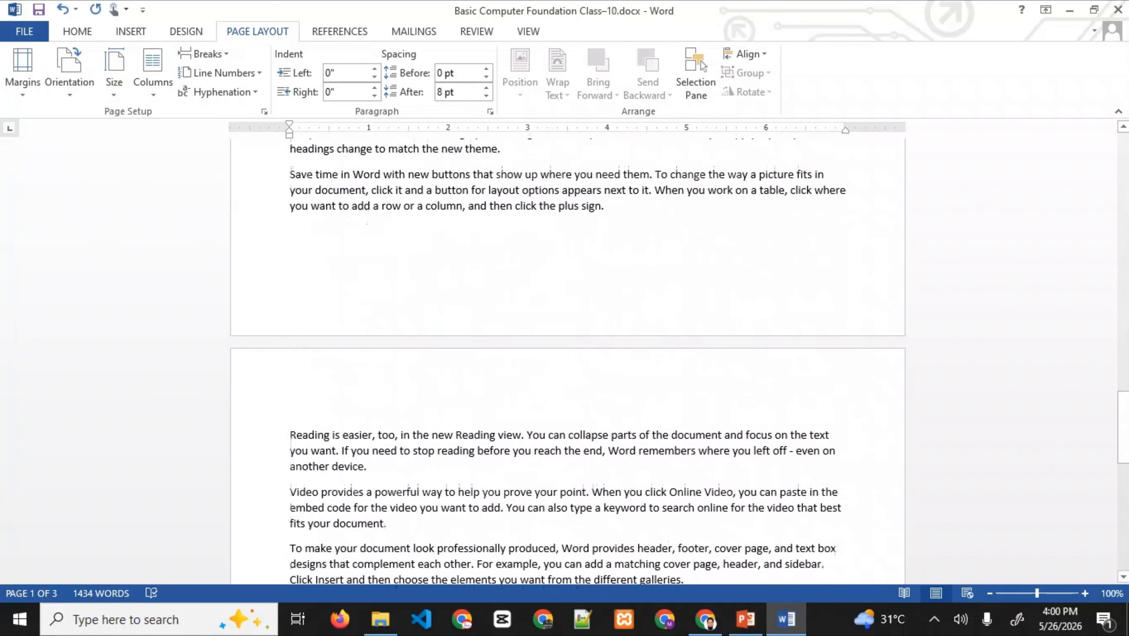
scroll(567, 356, "down", 10)
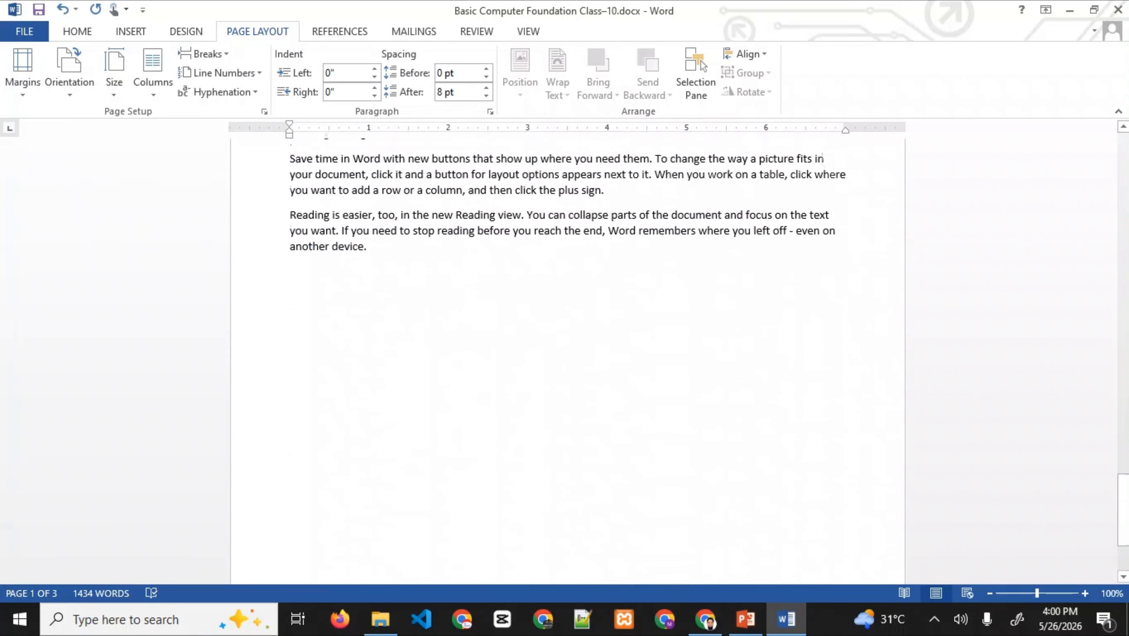
scroll(567, 357, "up", 10)
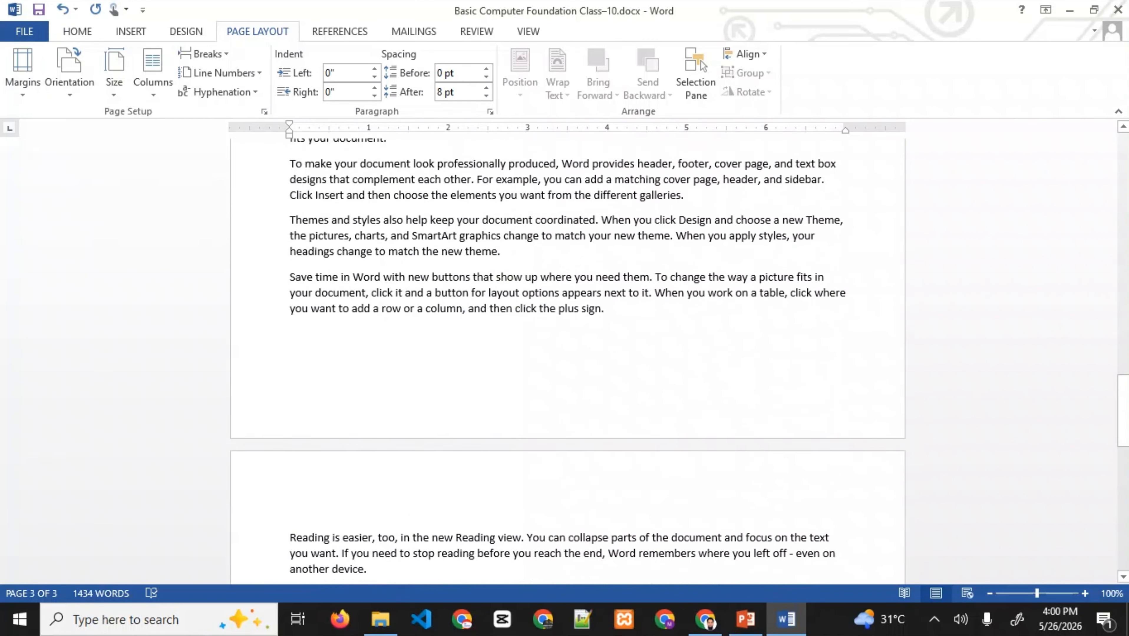
scroll(567, 356, "up", 15)
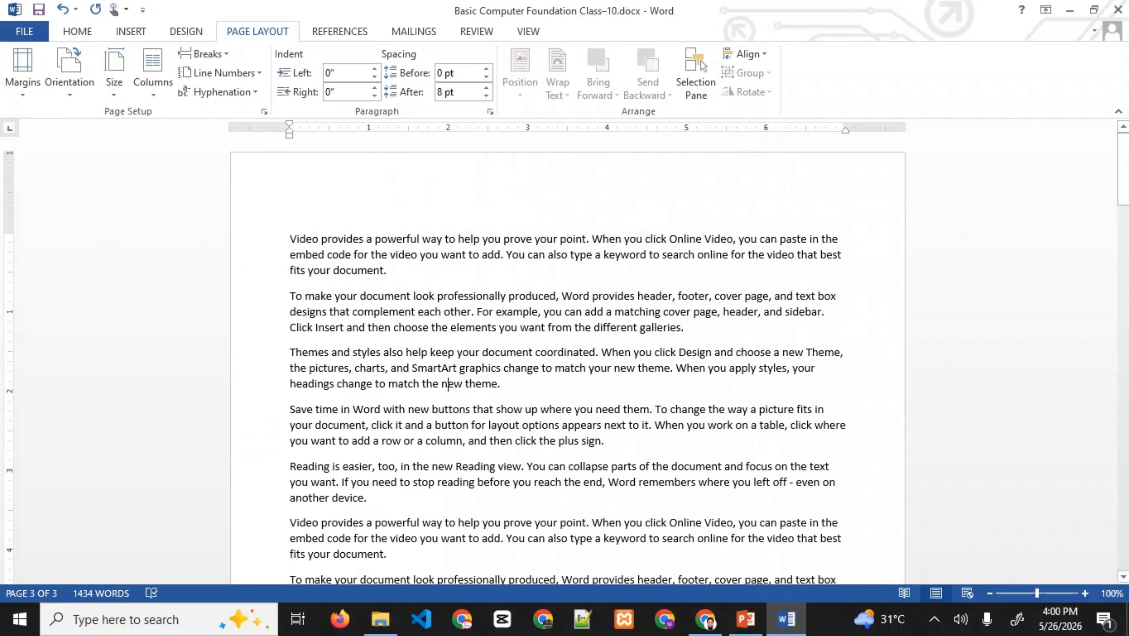
left_click_drag(509, 426, 513, 441)
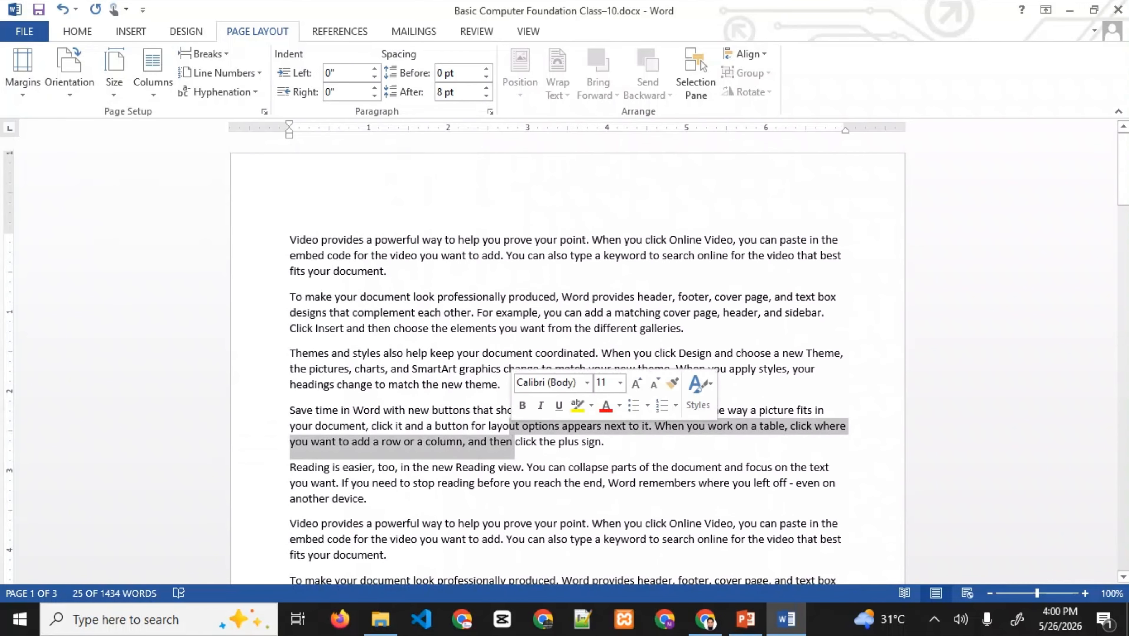
left_click(412, 328)
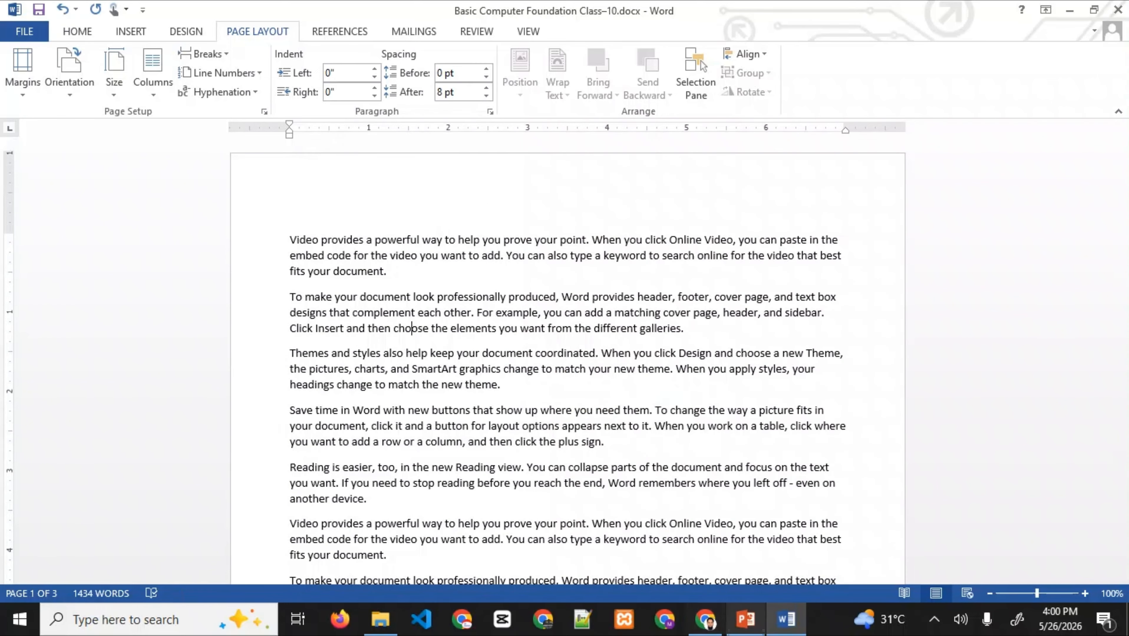
mouse_move(745, 620)
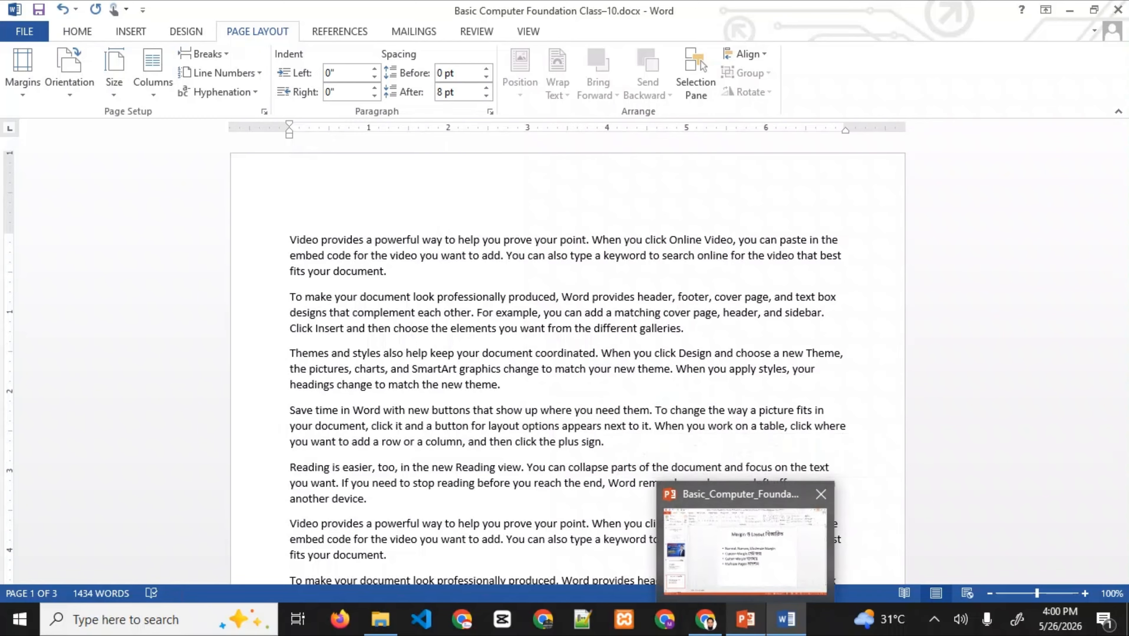
- In PowerPoint, show slide 5 (Section Break), then return to the Word document
left_click(745, 551)
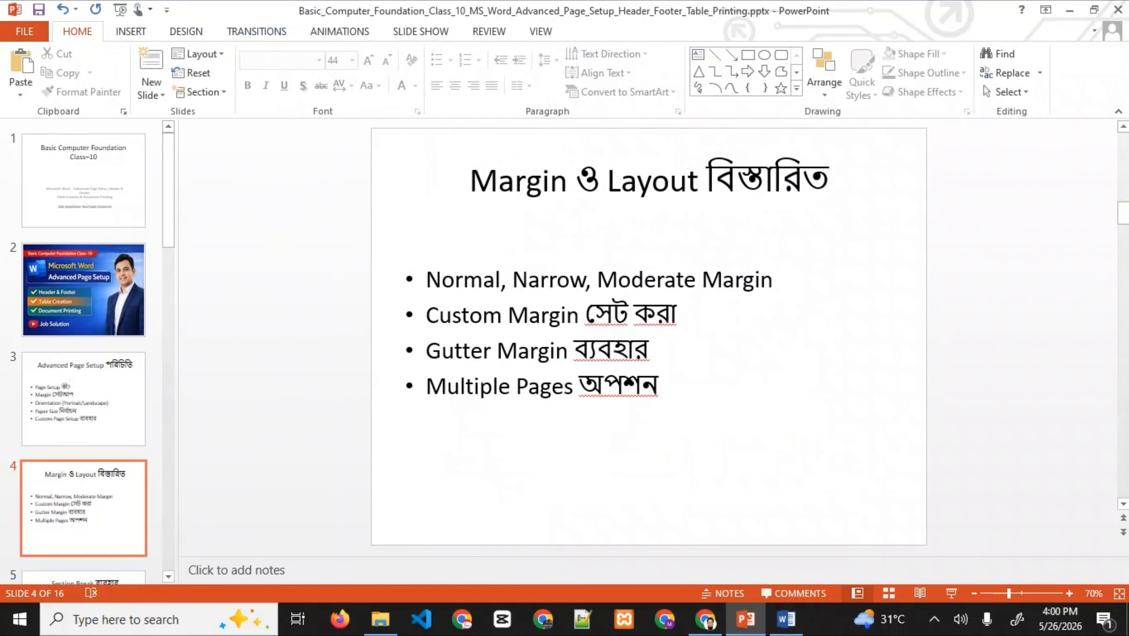
scroll(84, 352, "down", 5)
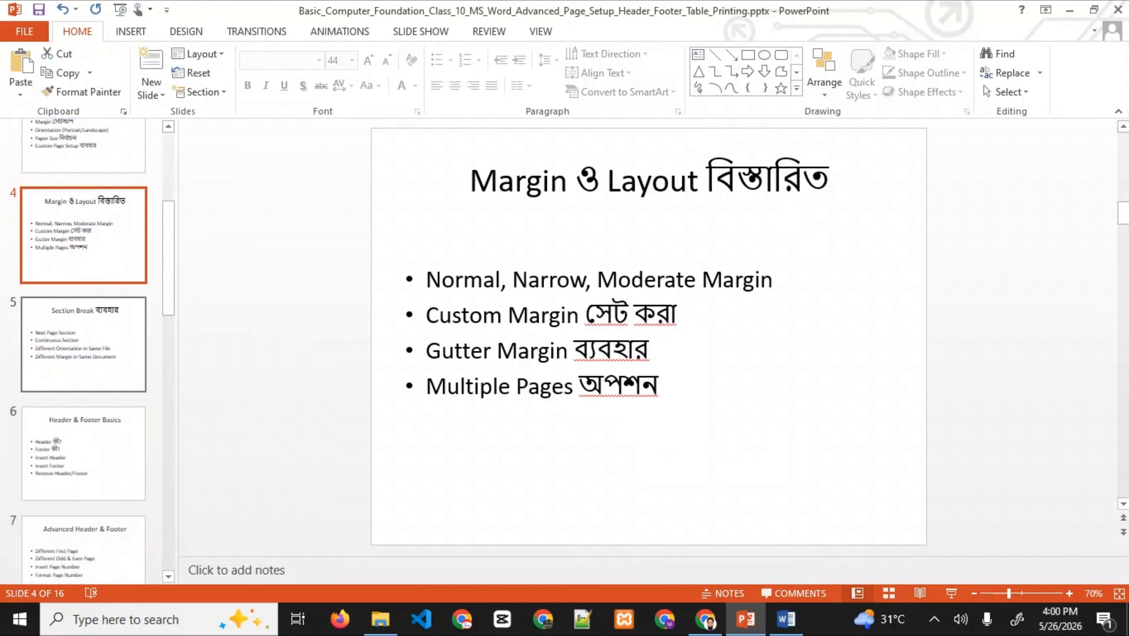
left_click(83, 345)
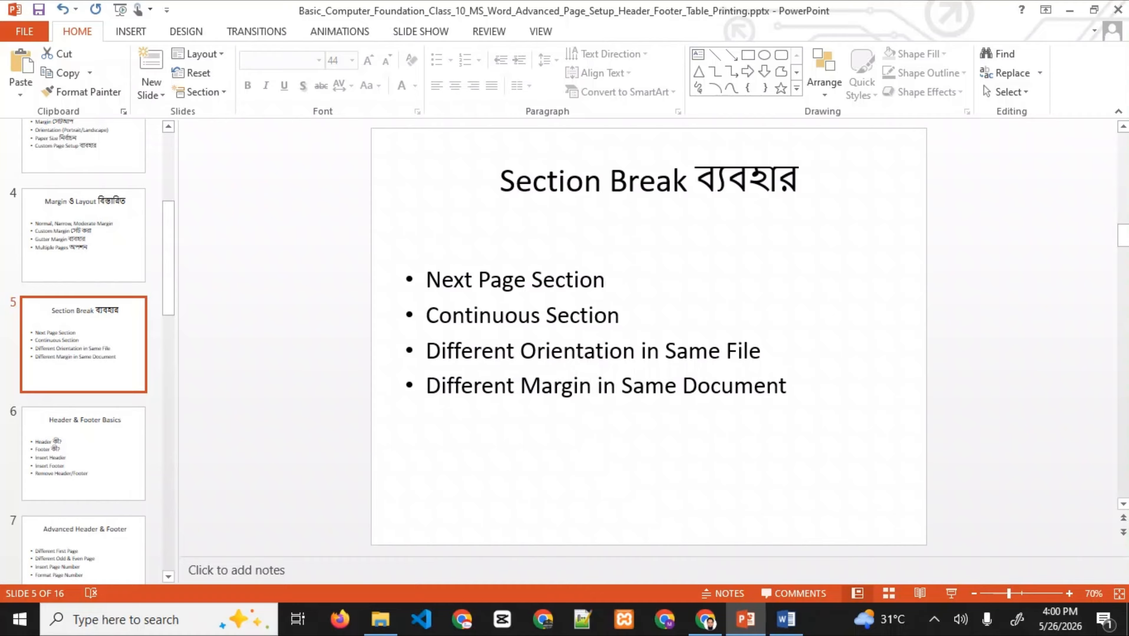
left_click(786, 619)
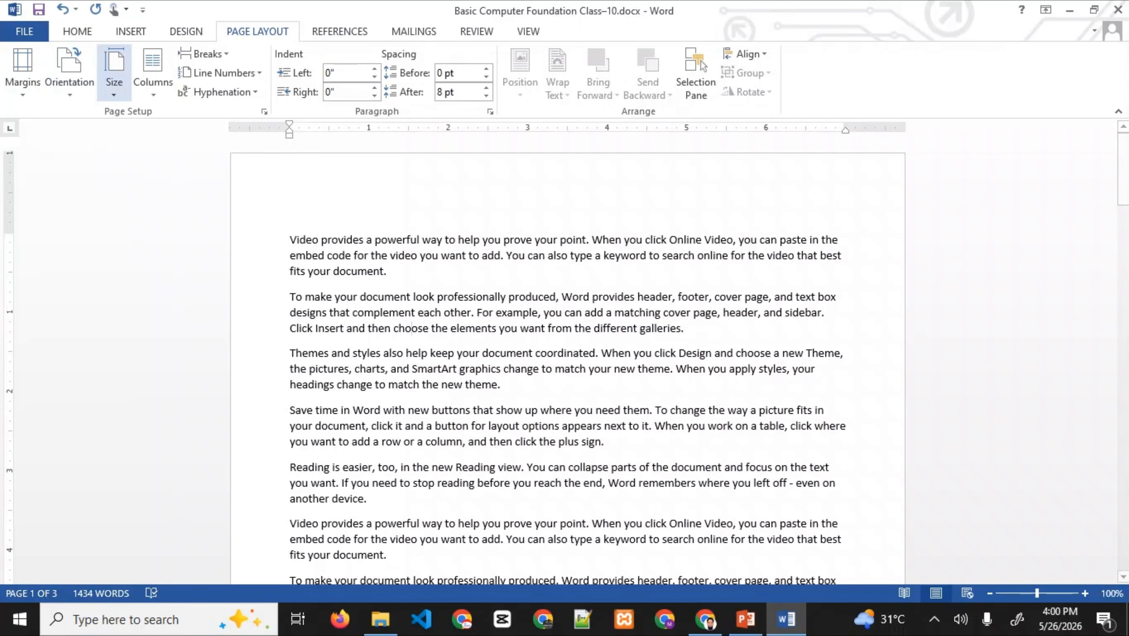
left_click(69, 72)
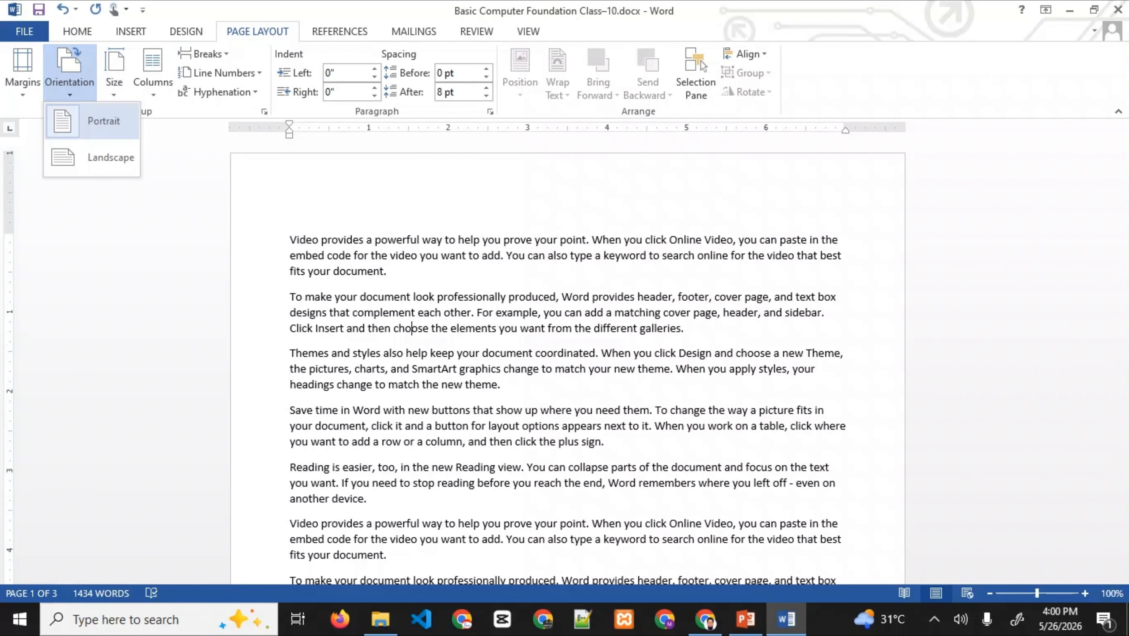
left_click(103, 158)
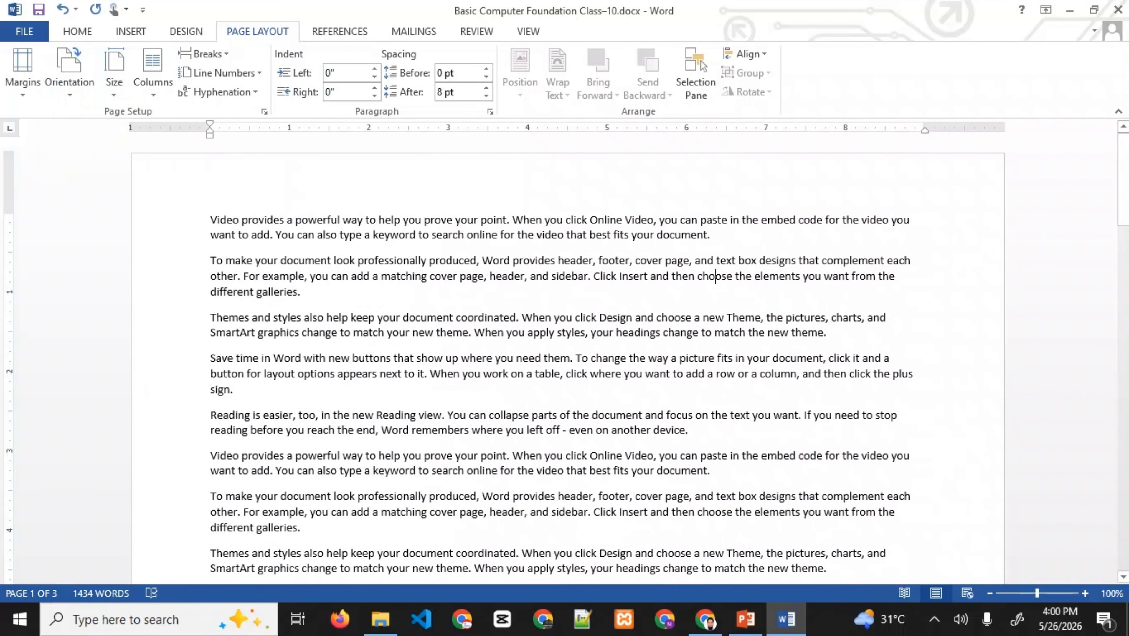
scroll(566, 357, "down", 8)
scroll(716, 276, "down", 20)
left_click(69, 74)
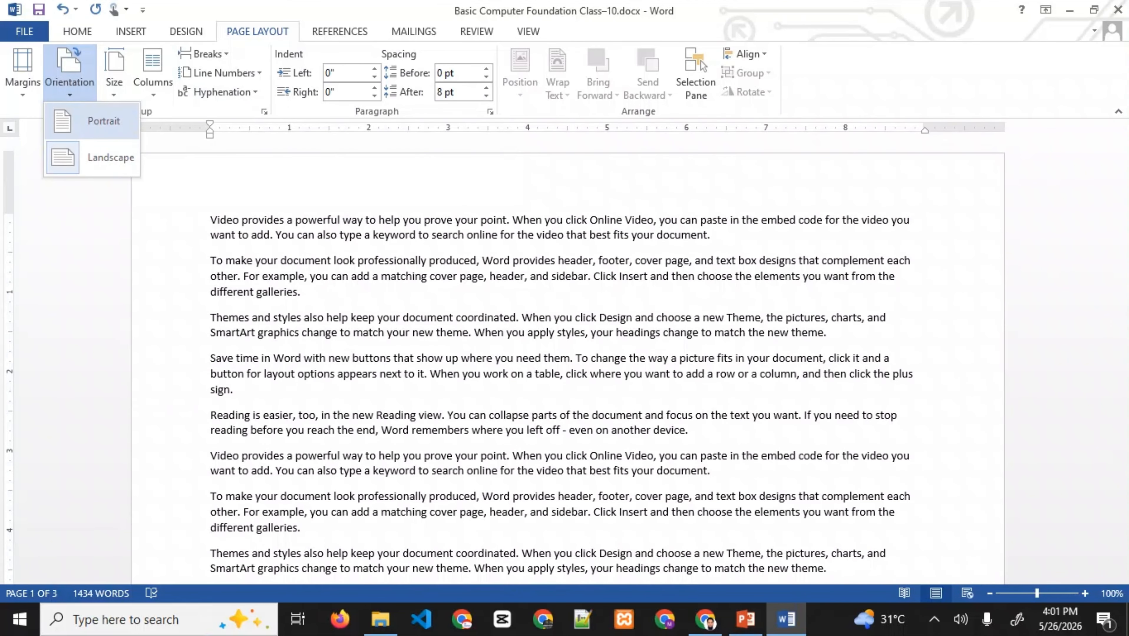
left_click(91, 119)
scroll(568, 356, "down", 10)
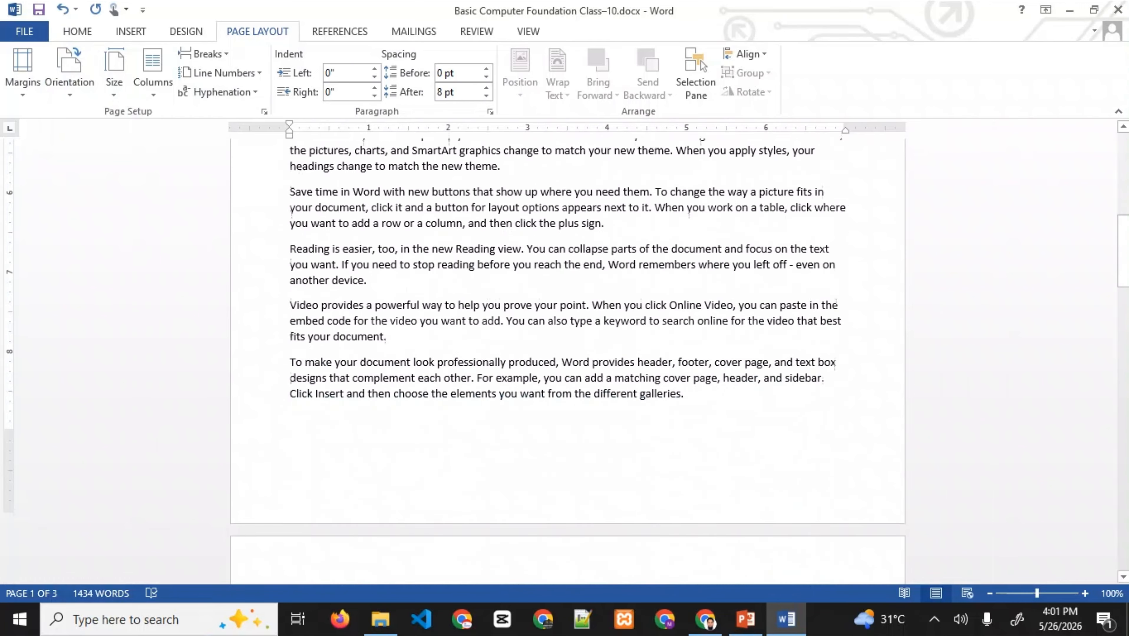
scroll(568, 356, "down", 10)
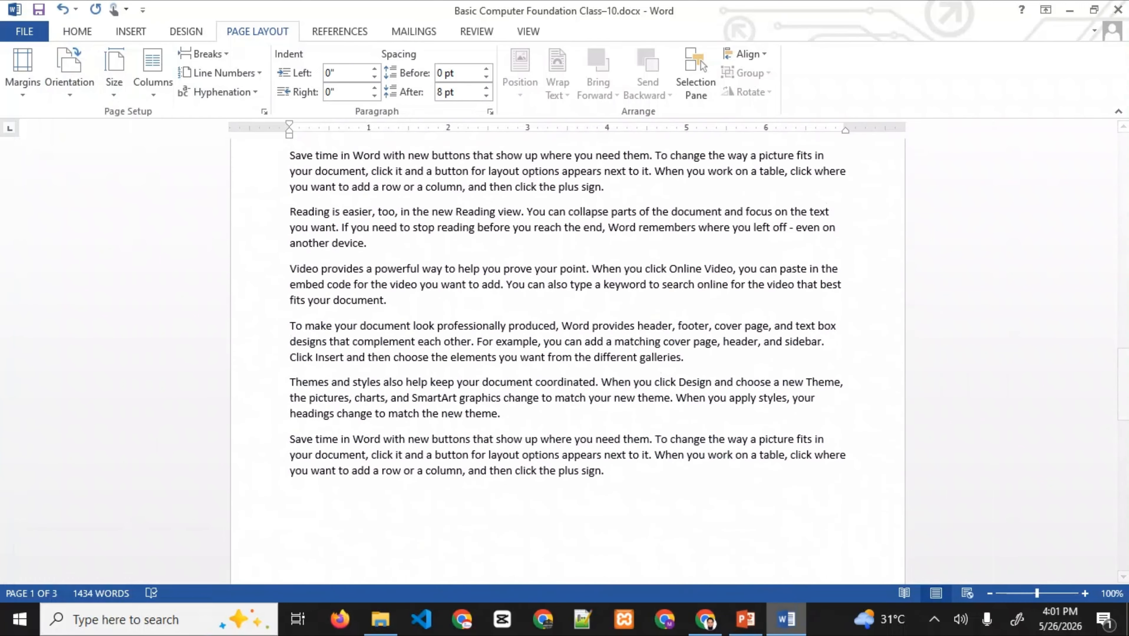
left_click(745, 620)
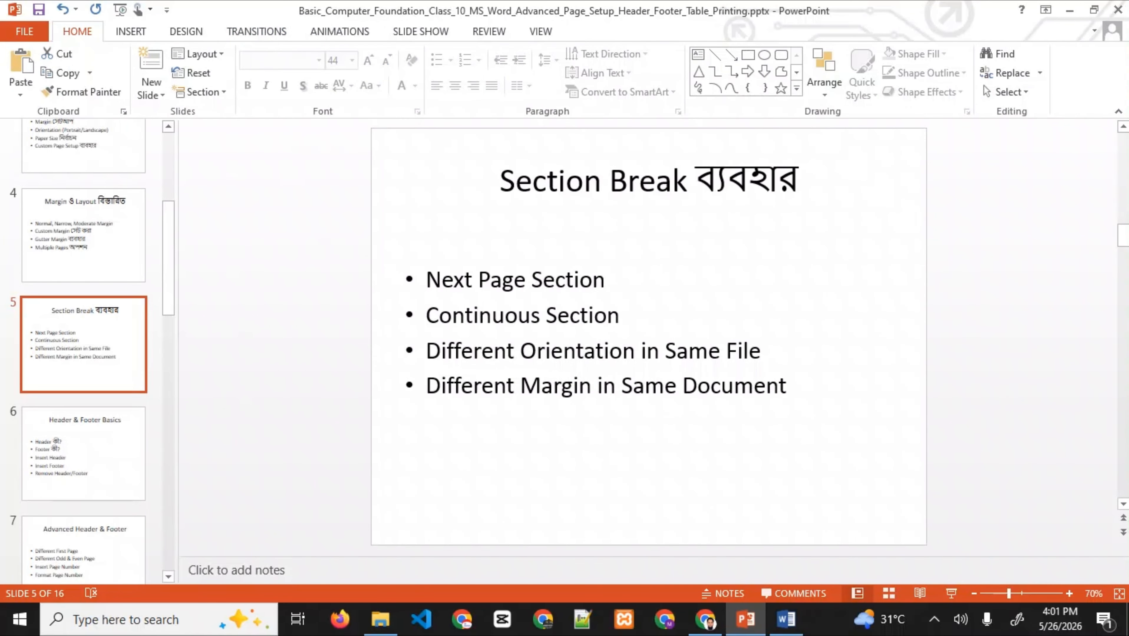
left_click_drag(427, 351, 764, 352)
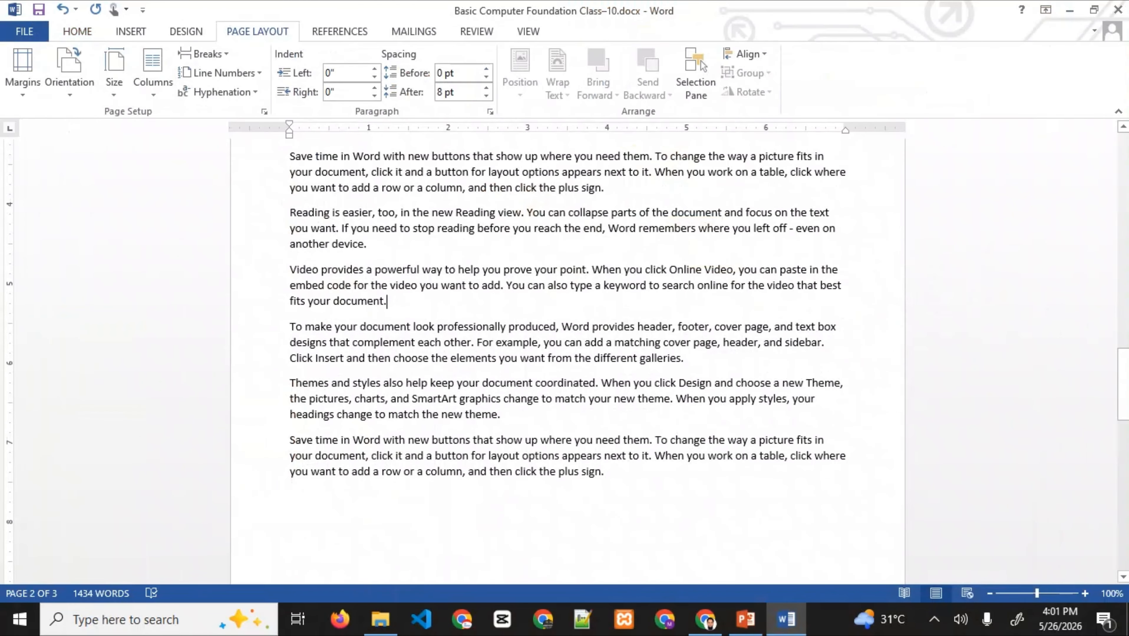
- Place the caret in page 2's text and open the Page Setup dialog
scroll(568, 362, "up", 20)
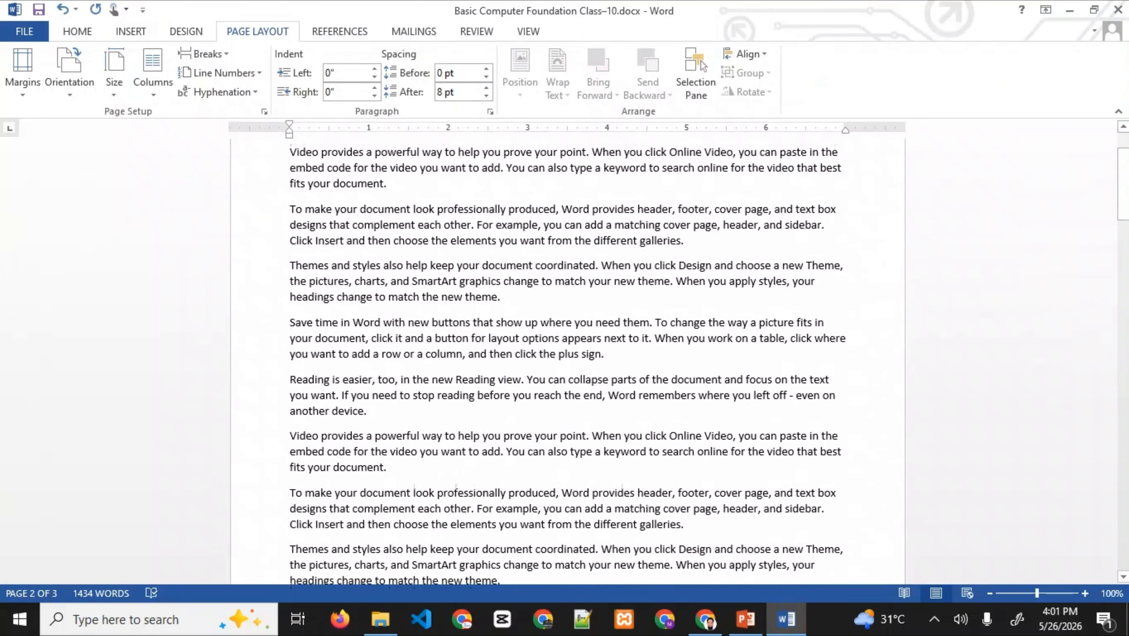
scroll(568, 361, "up", 3)
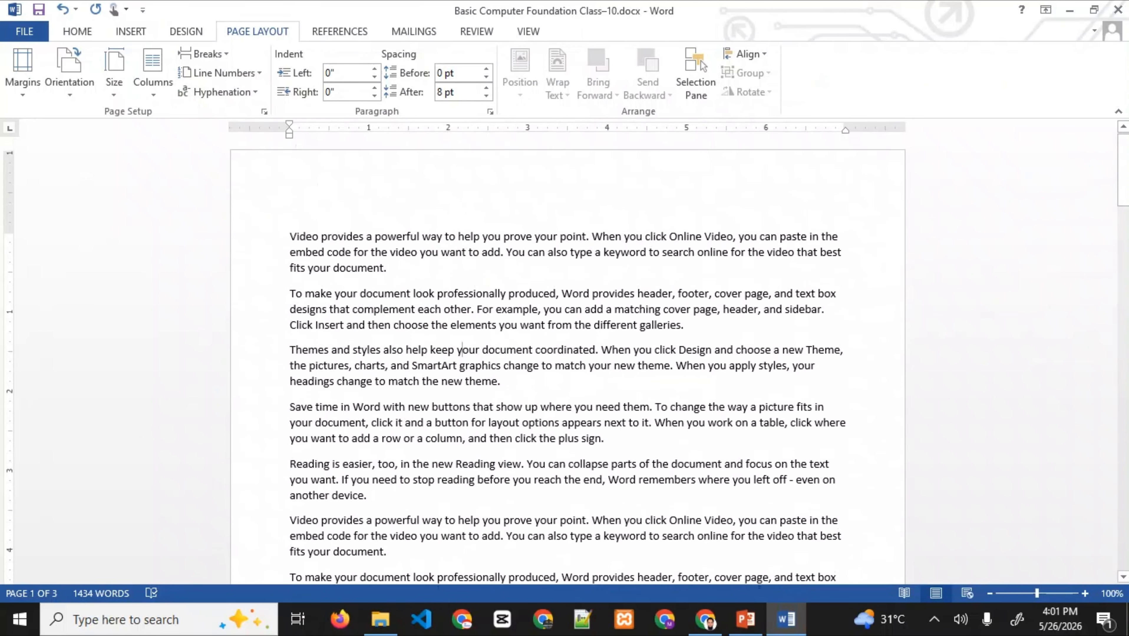
scroll(568, 362, "down", 16)
left_click(478, 500)
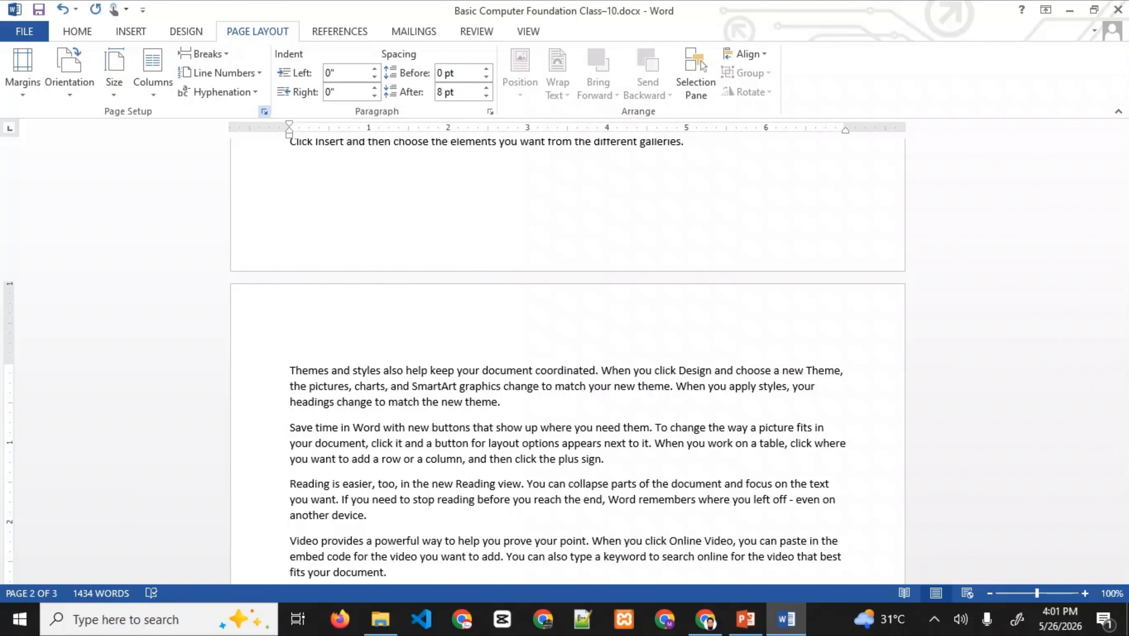
left_click(264, 111)
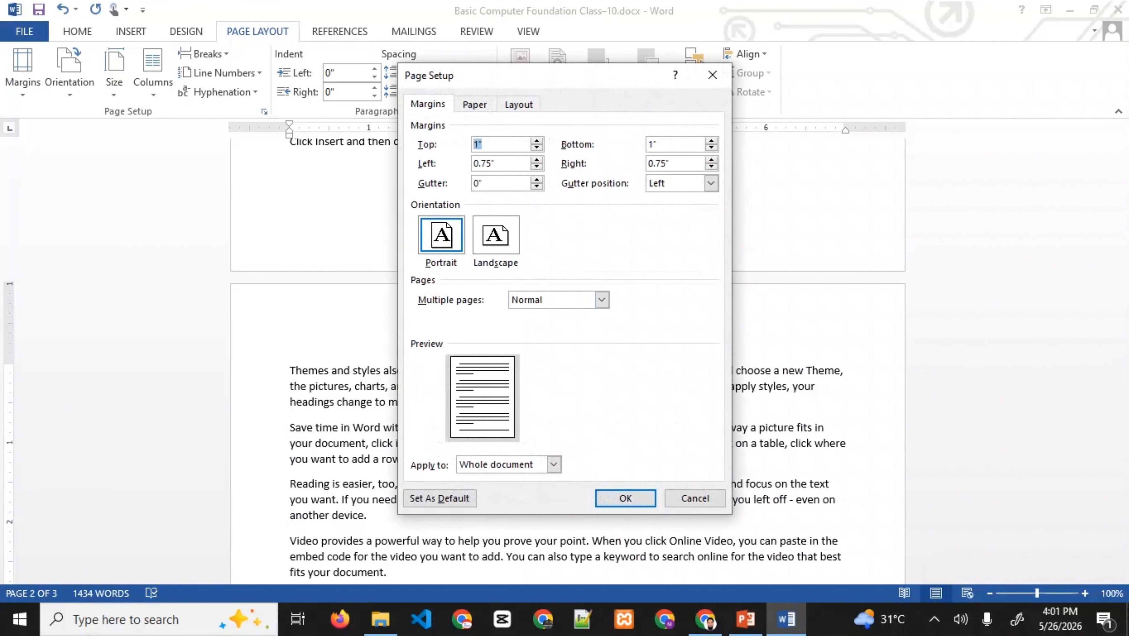
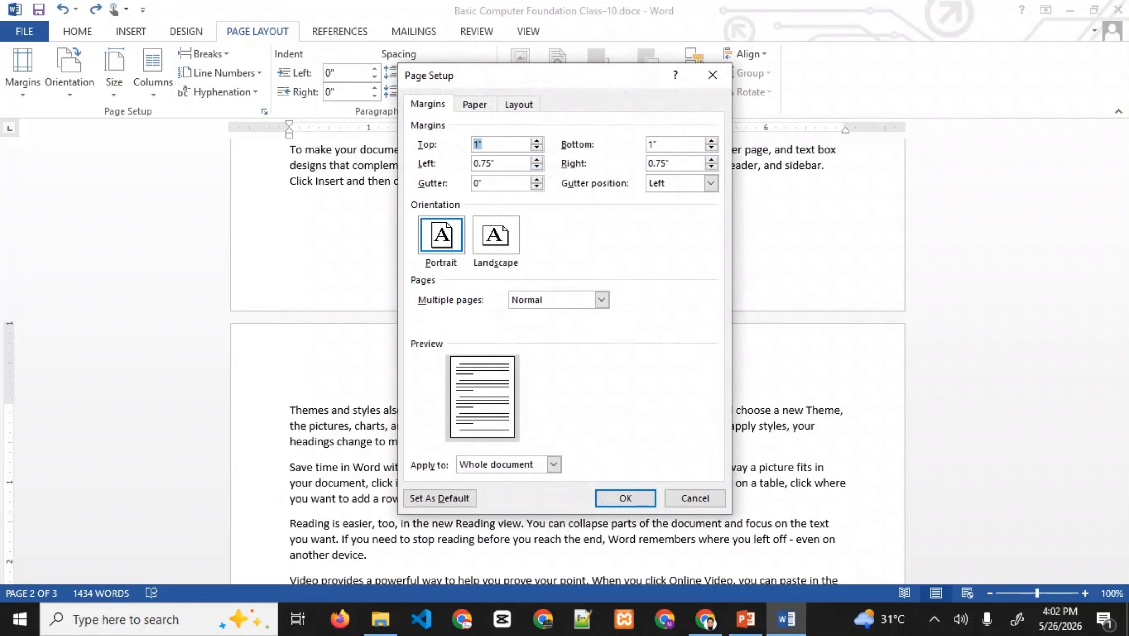
- Set Top, Bottom, Left and Right margins to 0" and apply them from this point forward
type("0")
key("Tab")
type("0")
key("Tab")
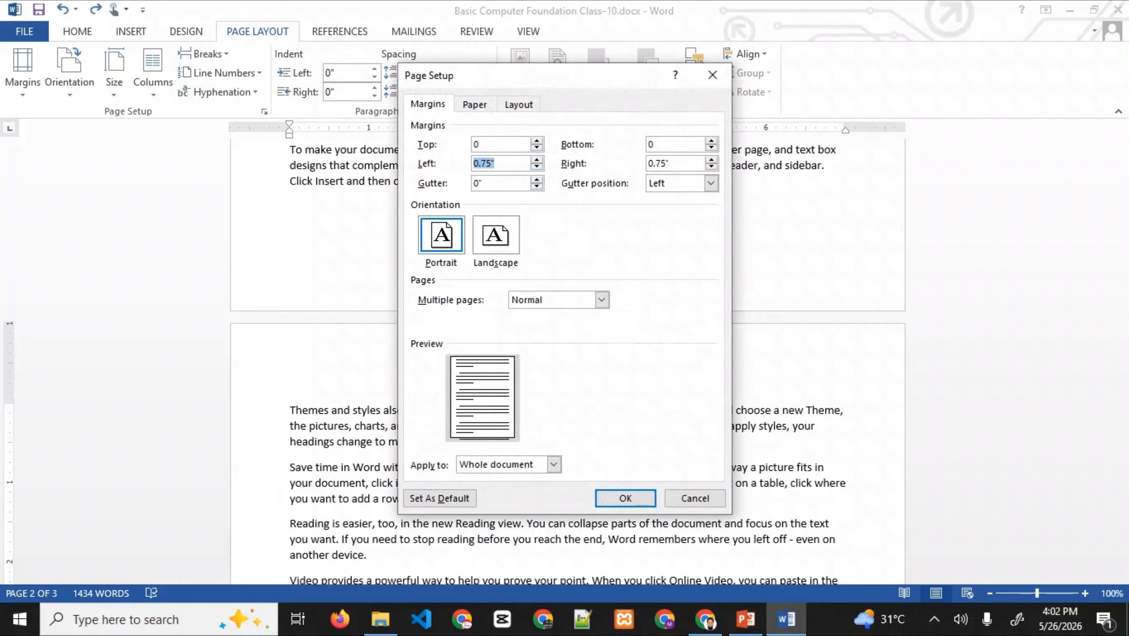
type("0")
key("Tab")
type("0")
left_click(553, 464)
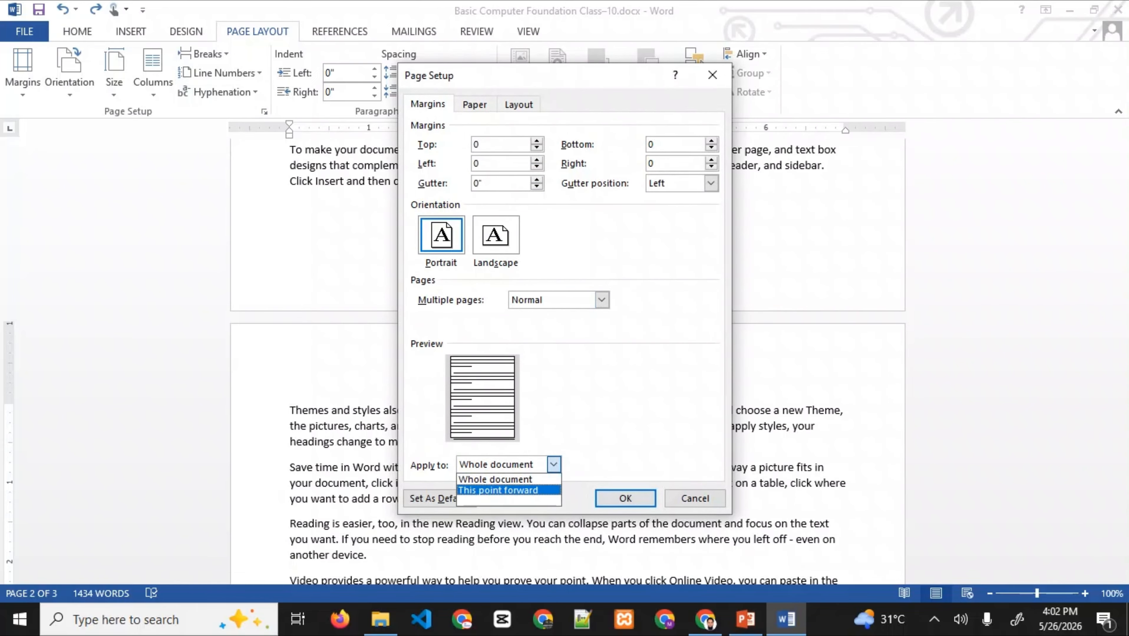
key("Return")
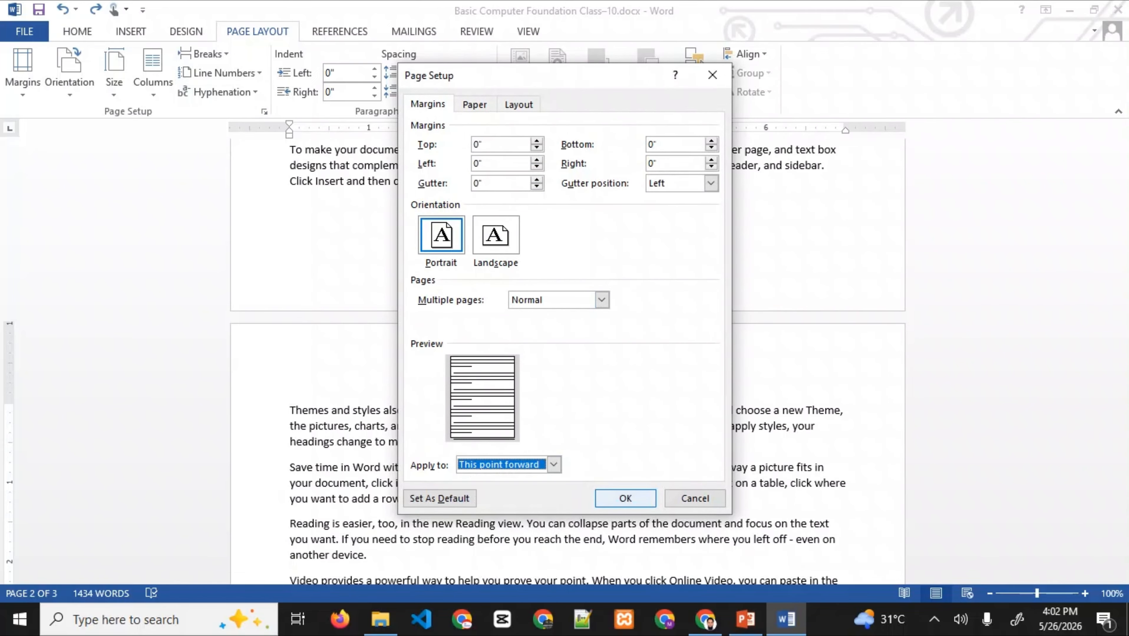
key("Return")
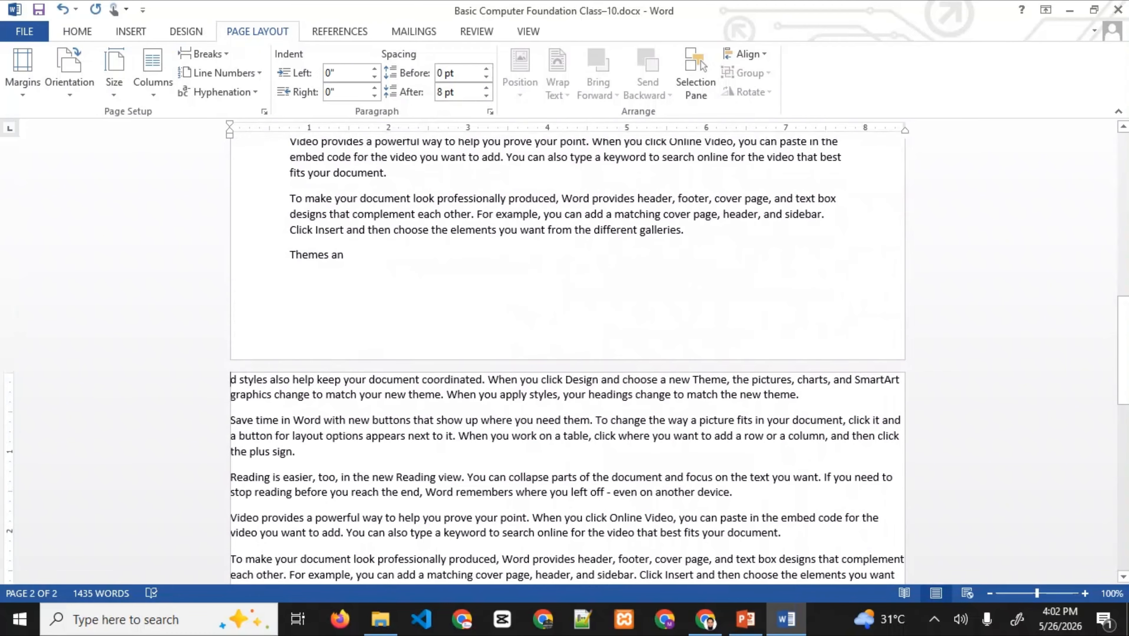
scroll(568, 356, "up", 12)
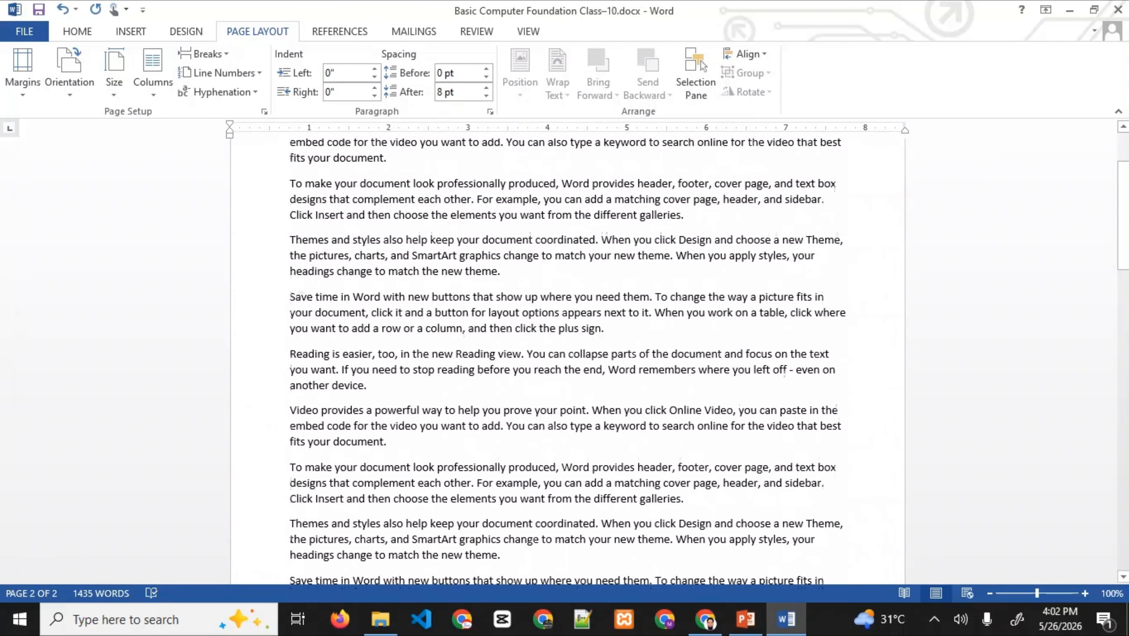
scroll(567, 357, "up", 1)
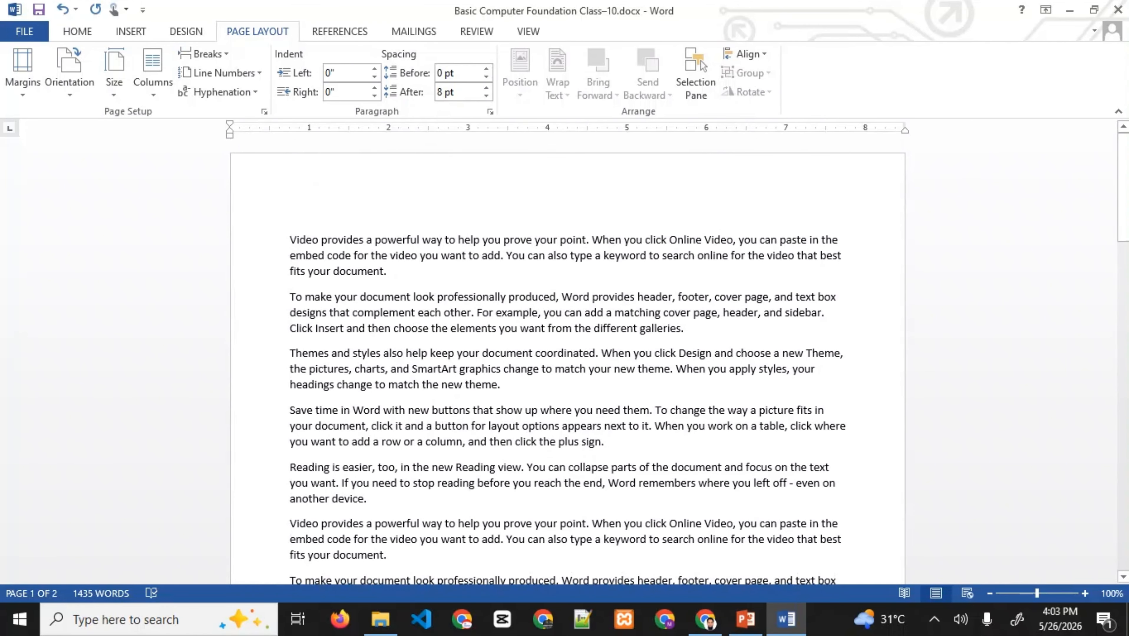
- Undo the zero-margin section and turn on continuous line numbering
left_click(523, 313)
key("ctrl+z")
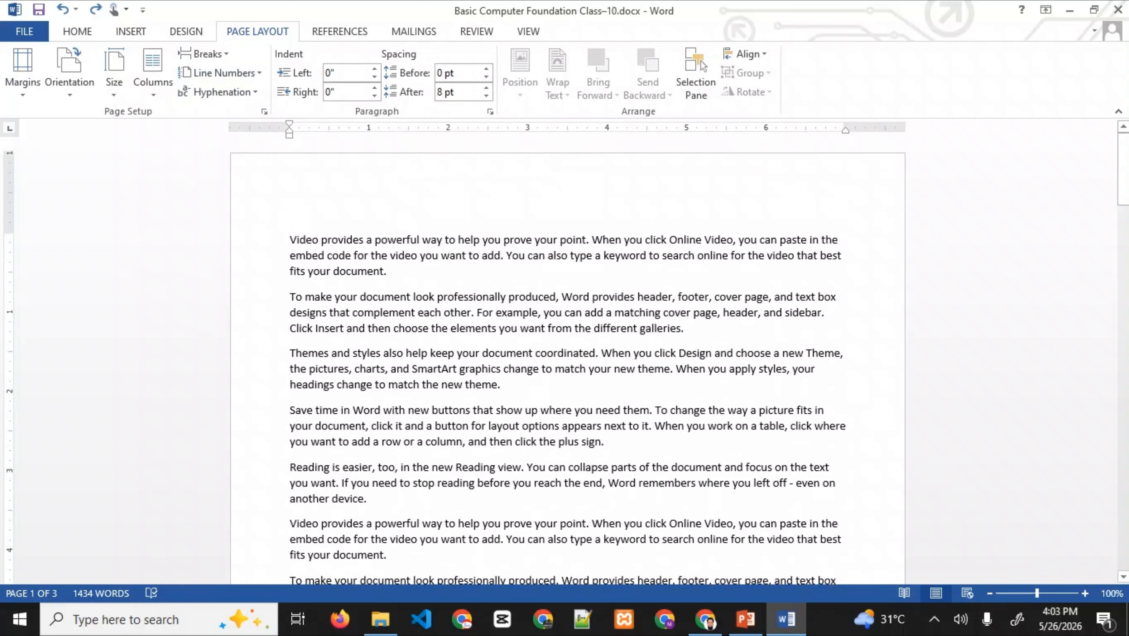
left_click(221, 73)
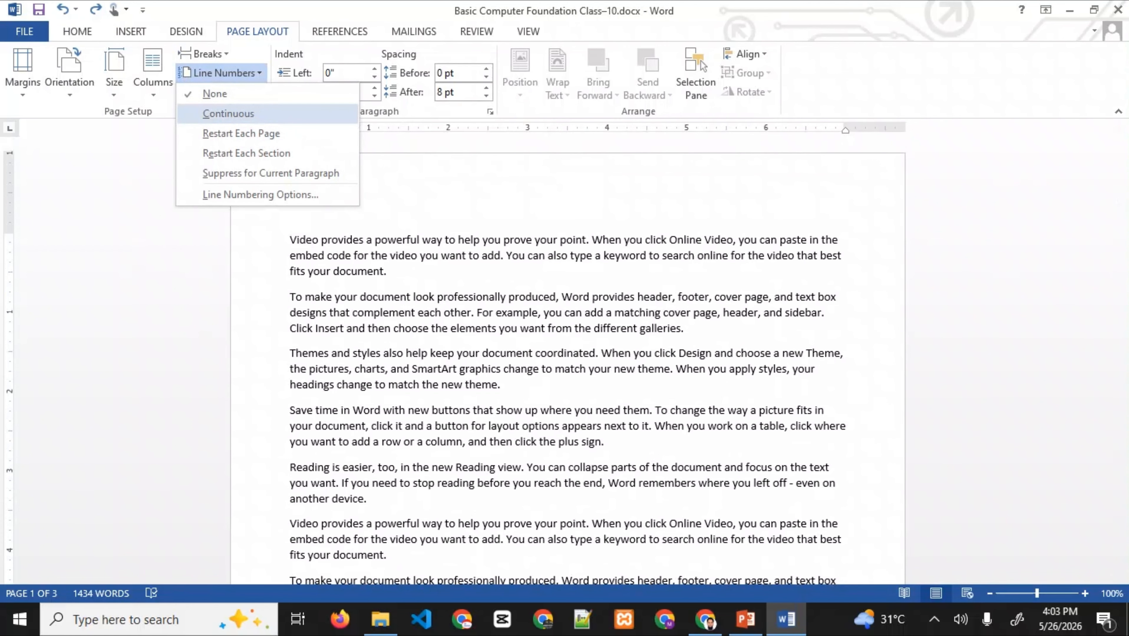
left_click(229, 113)
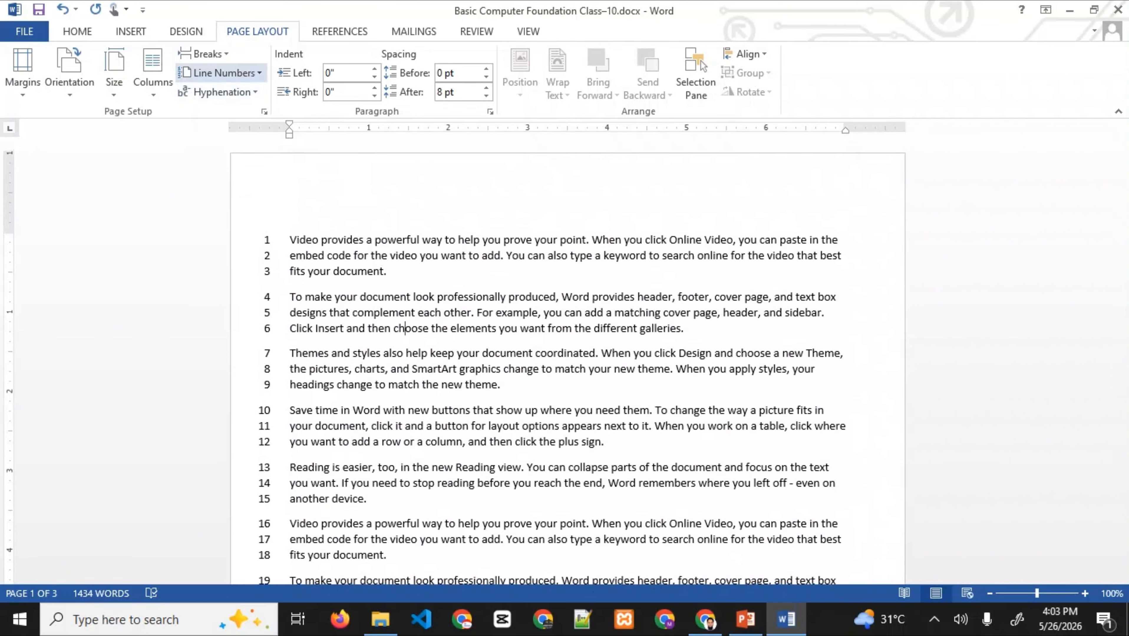
- Make line numbers restart on each page, then restart at each section
left_click(221, 73)
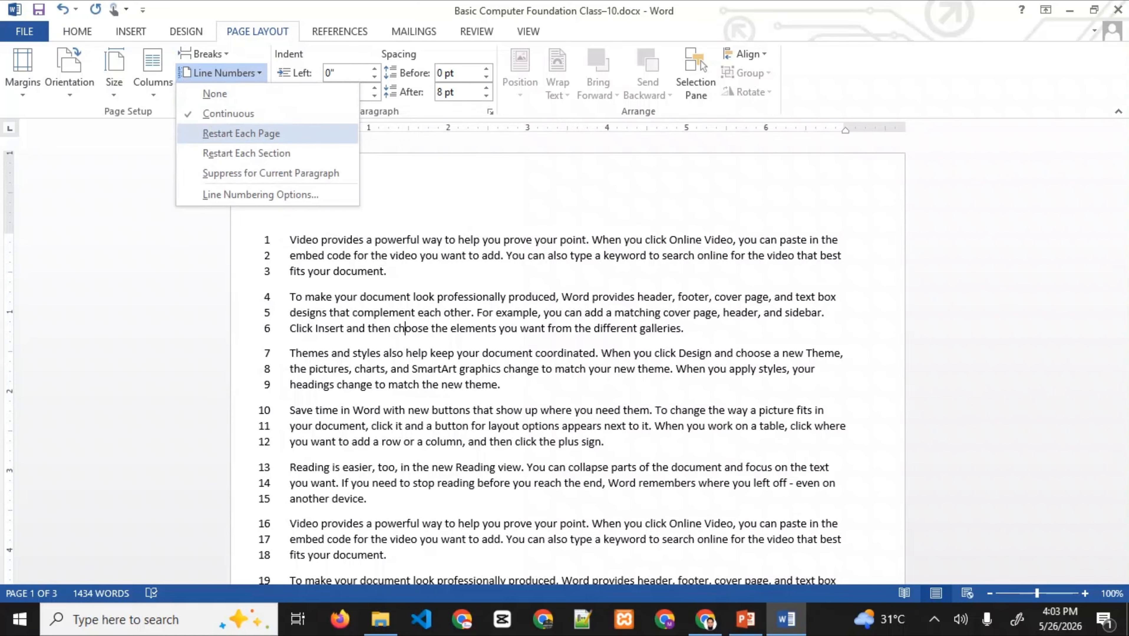
left_click(241, 134)
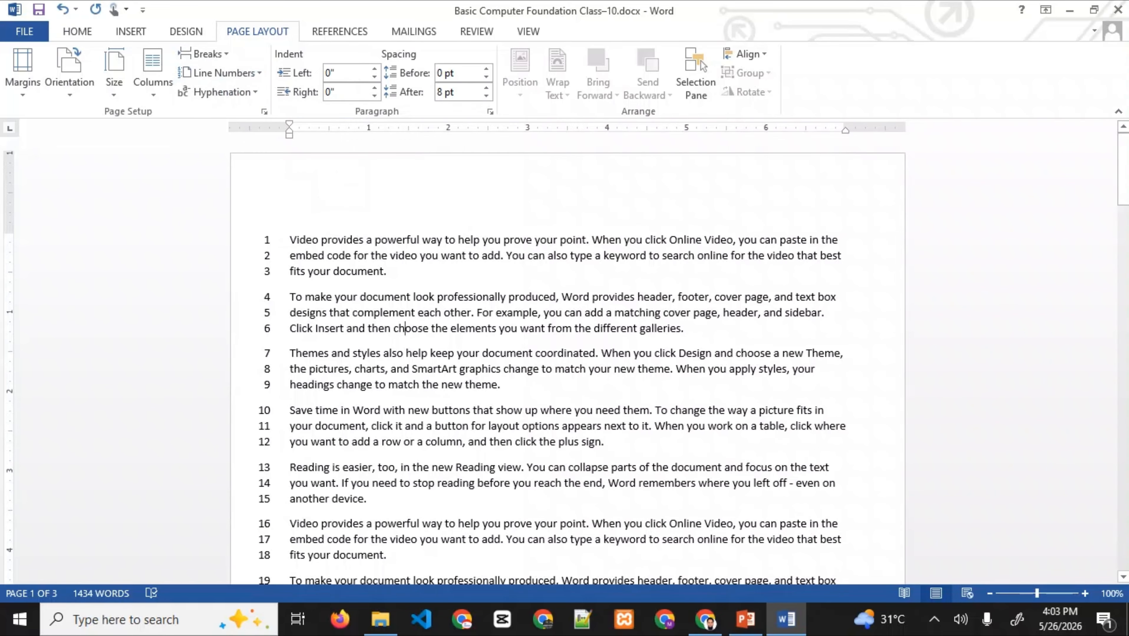
scroll(566, 361, "down", 15)
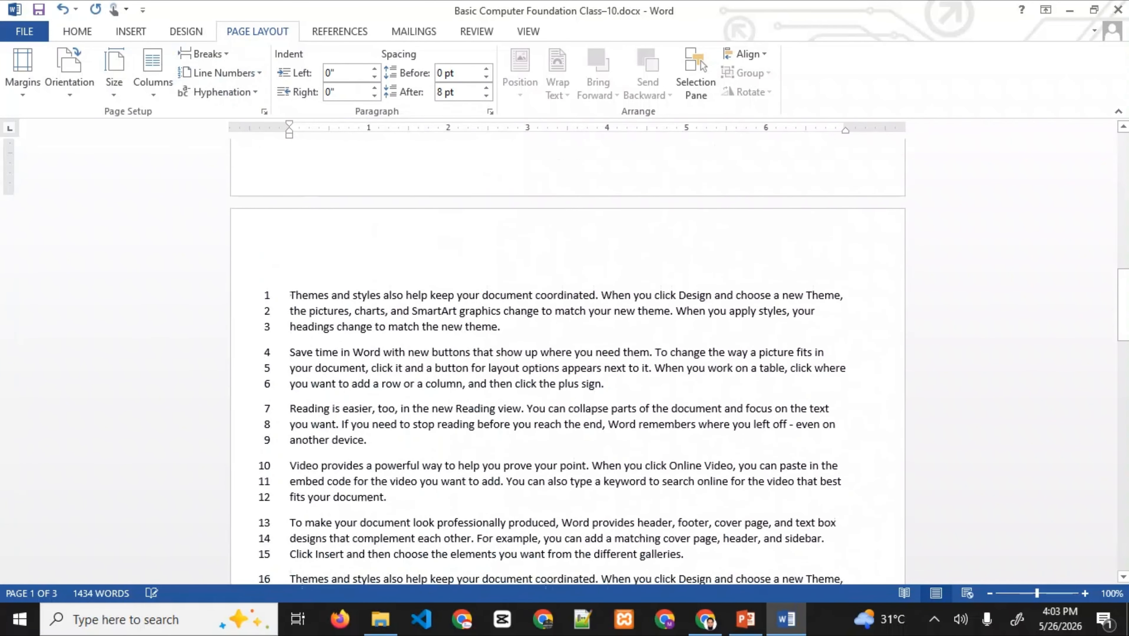
scroll(566, 361, "down", 1)
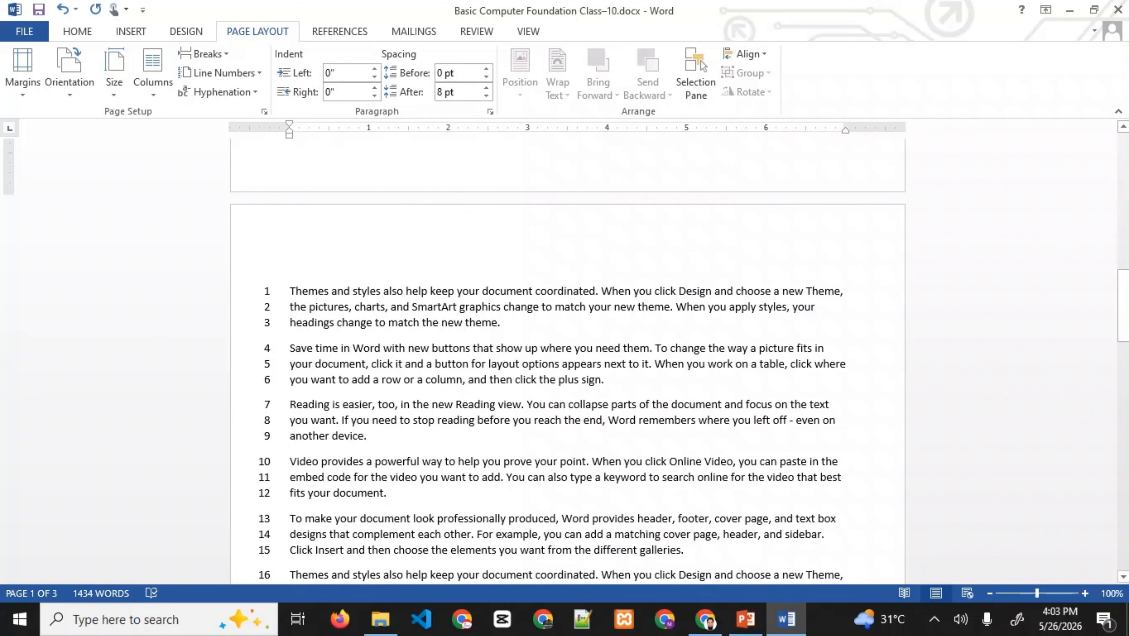
scroll(566, 361, "down", 15)
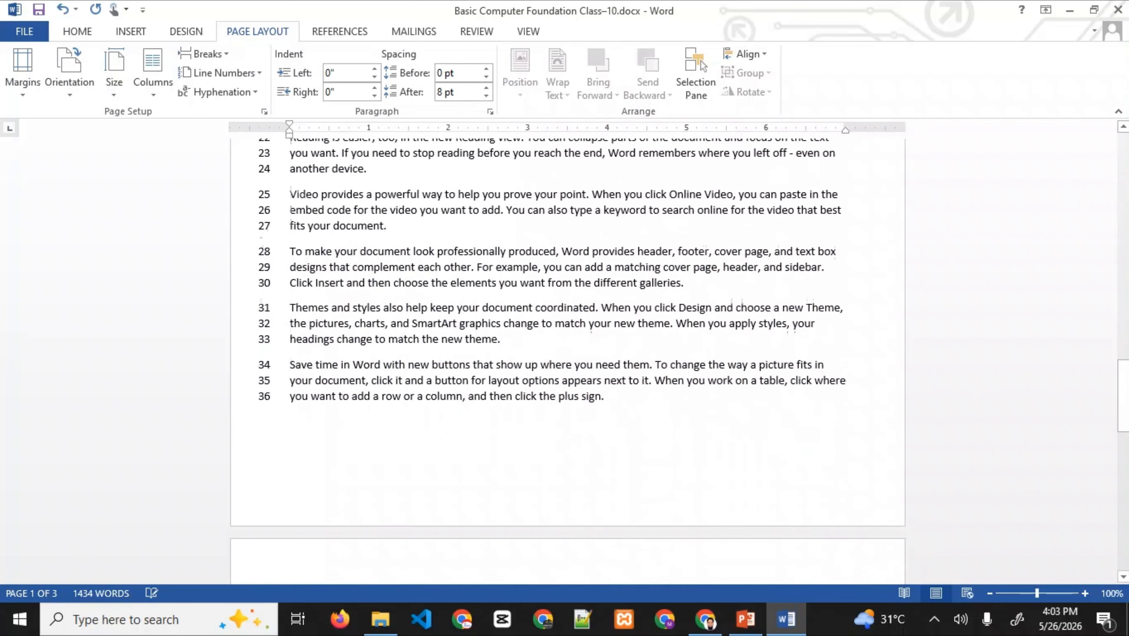
scroll(566, 361, "down", 5)
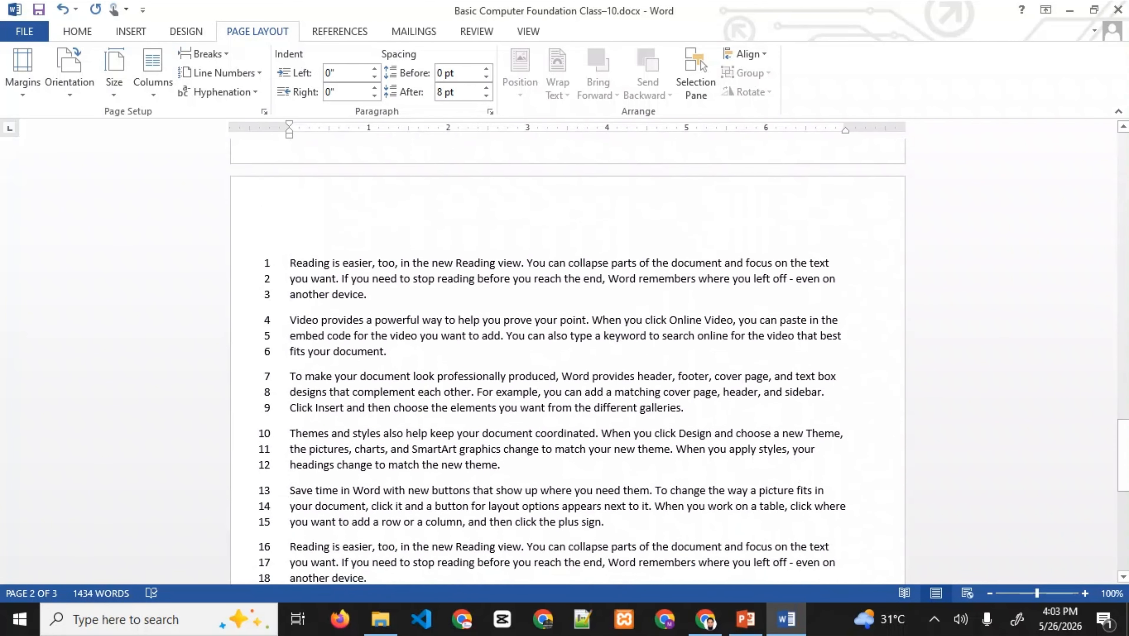
left_click(221, 73)
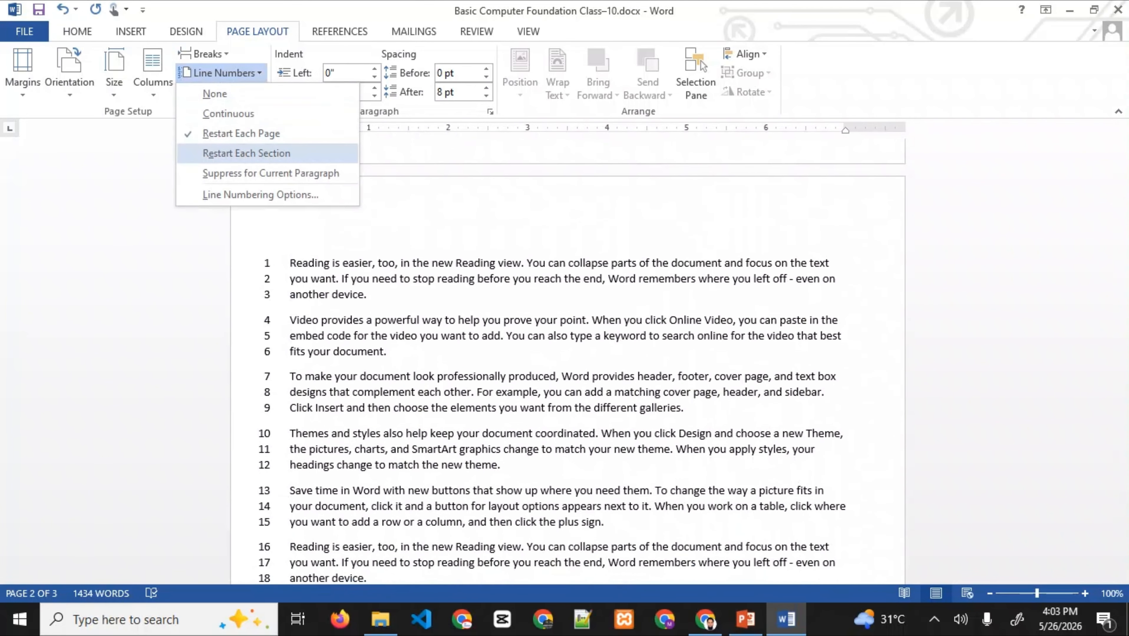
left_click(246, 153)
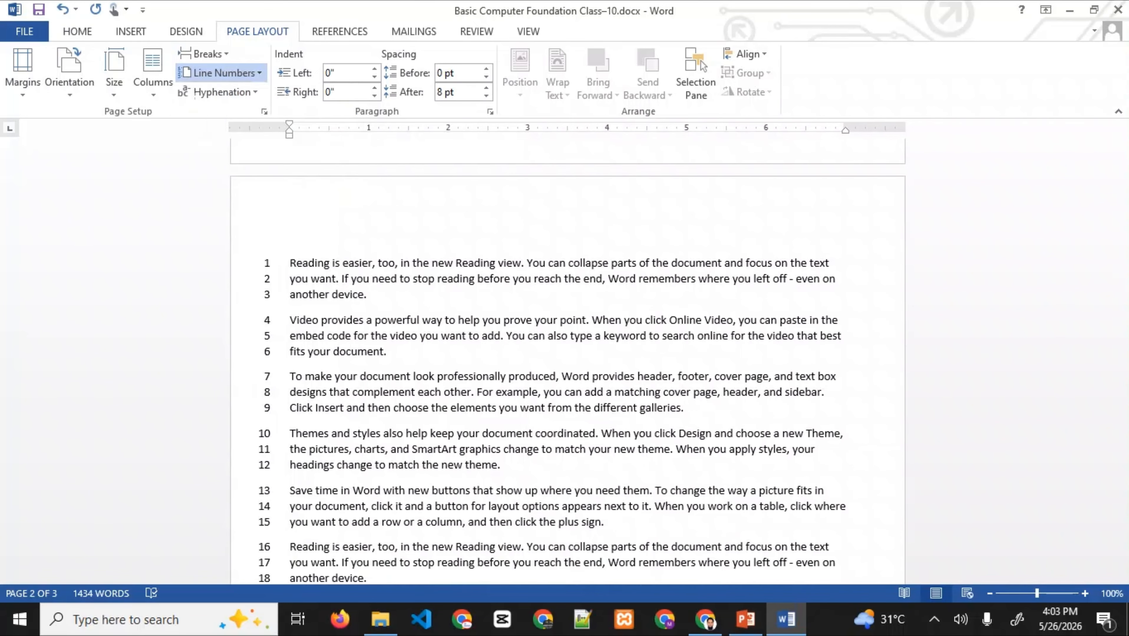
scroll(566, 357, "down", 8)
left_click_drag(1124, 214, 1123, 185)
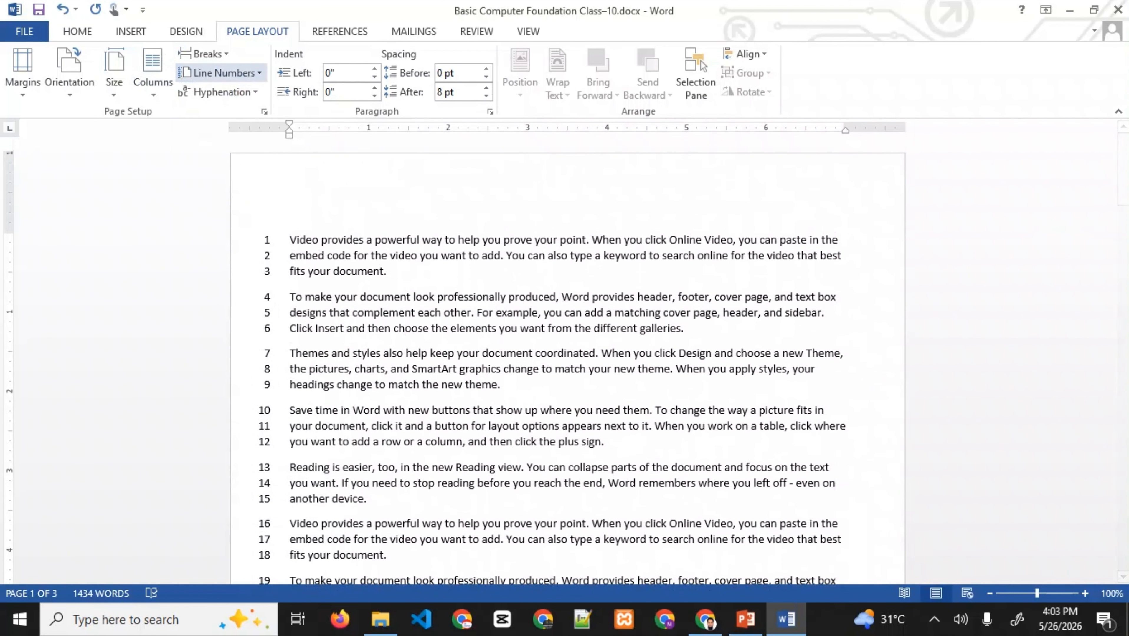
left_click(205, 54)
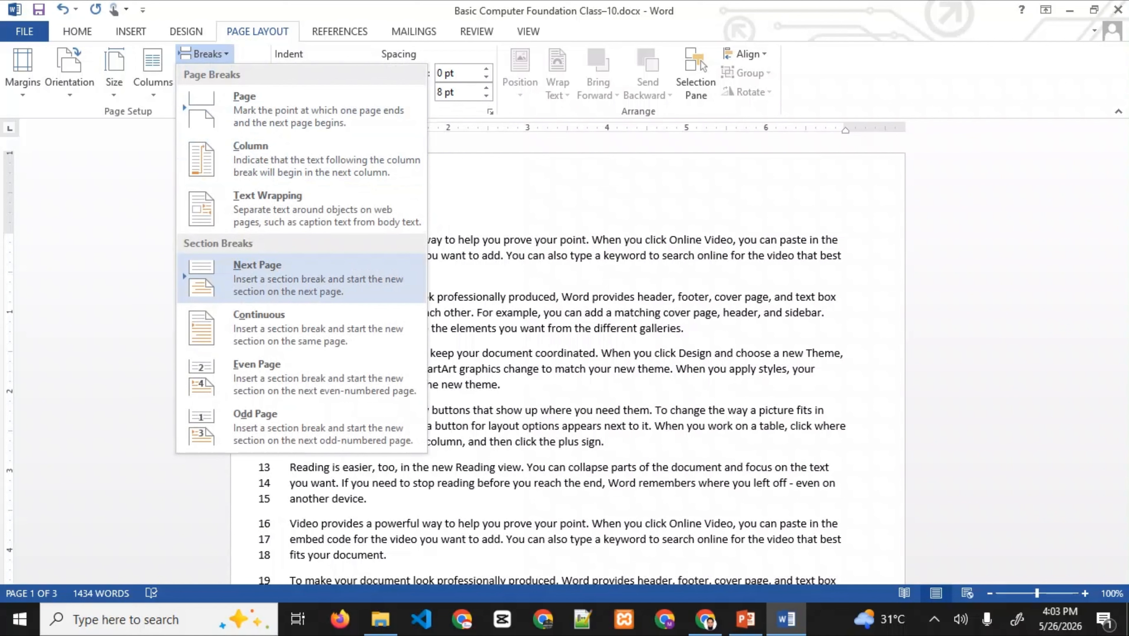
- Insert a Next Page section break in the document
key("Escape")
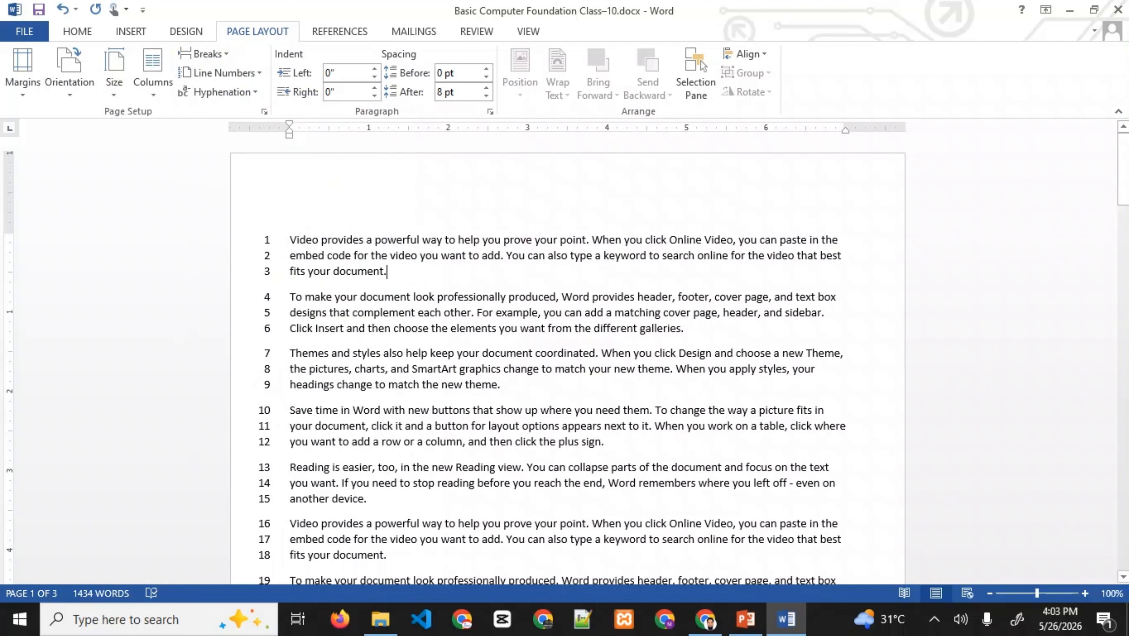
left_click(221, 73)
left_click(205, 53)
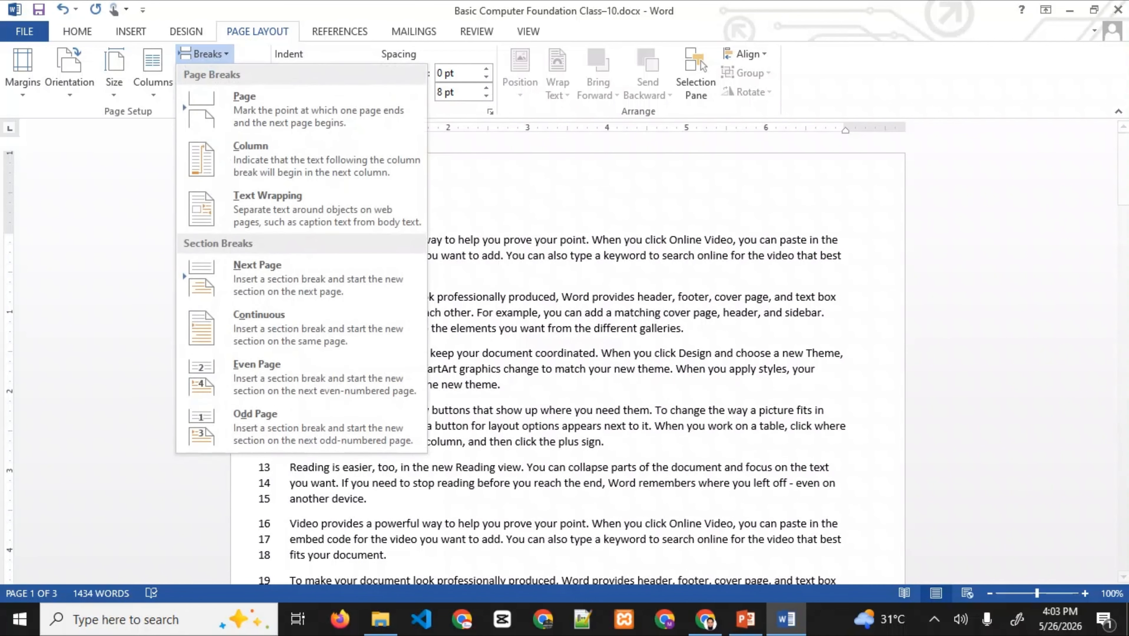
left_click(209, 267)
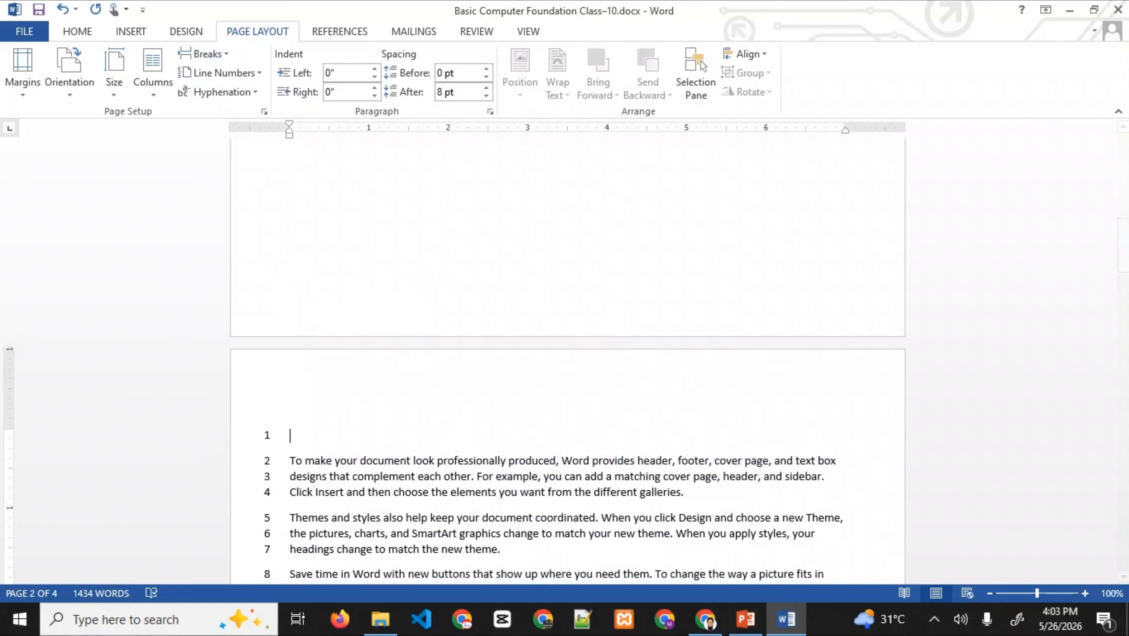
left_click_drag(1124, 259, 1123, 174)
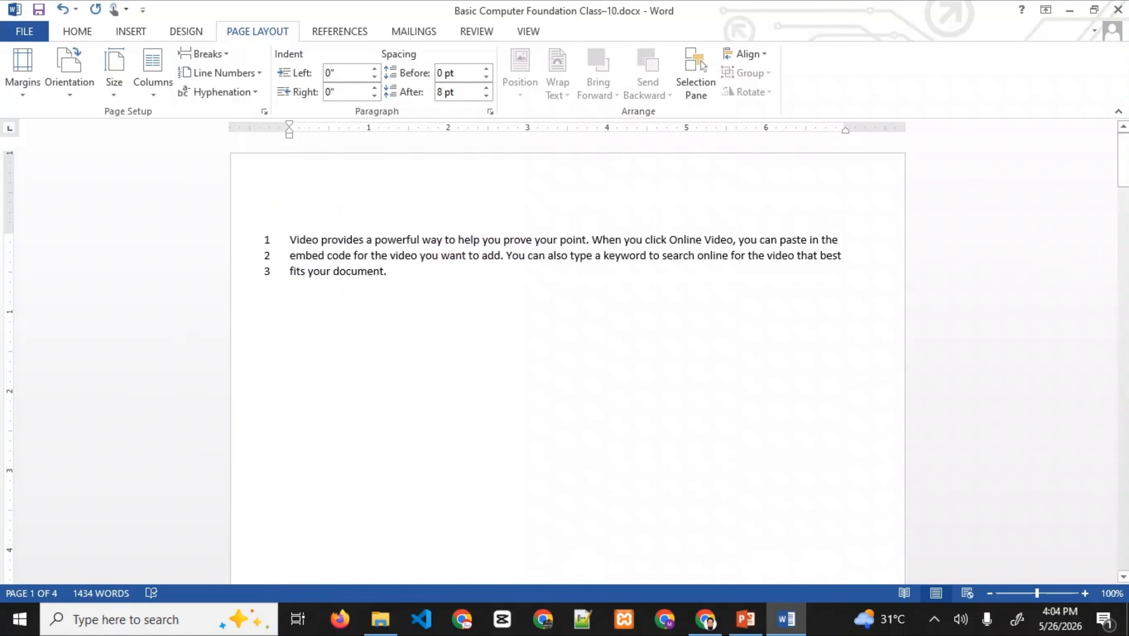
scroll(567, 357, "down", 15)
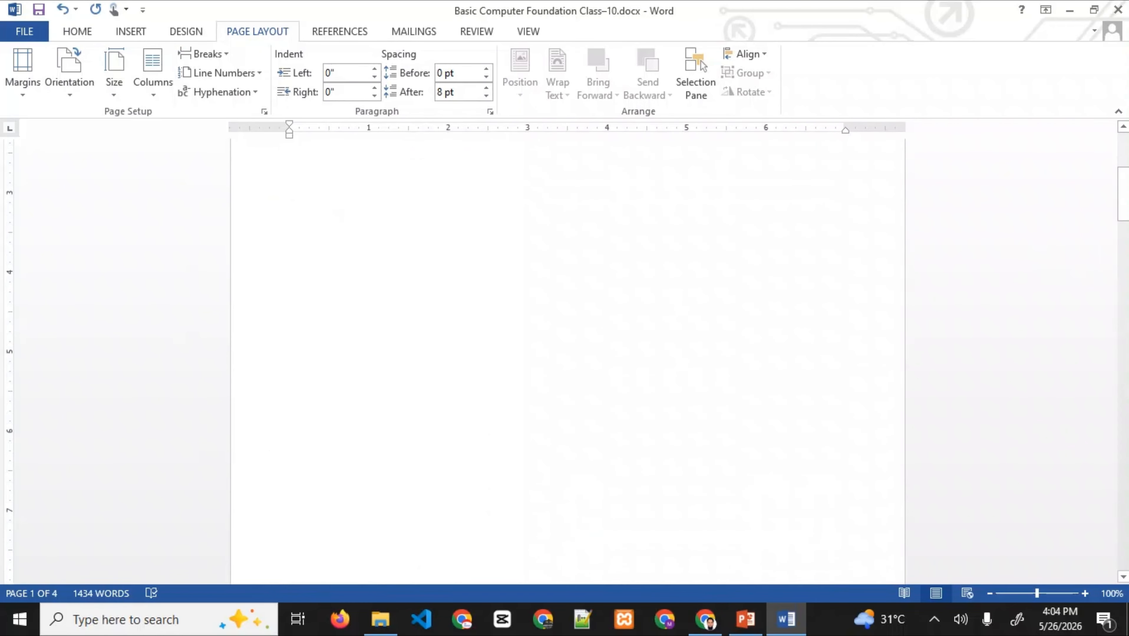
scroll(568, 383, "down", 1)
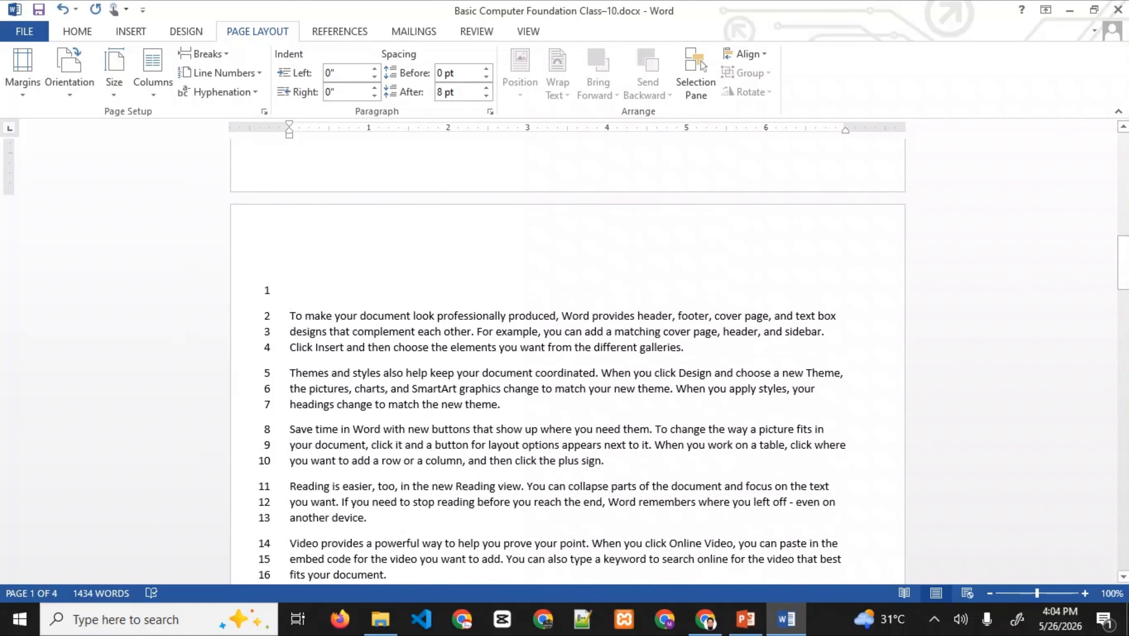
- Insert a page break after the galleries paragraph, then switch to the PowerPoint slides
key("Return")
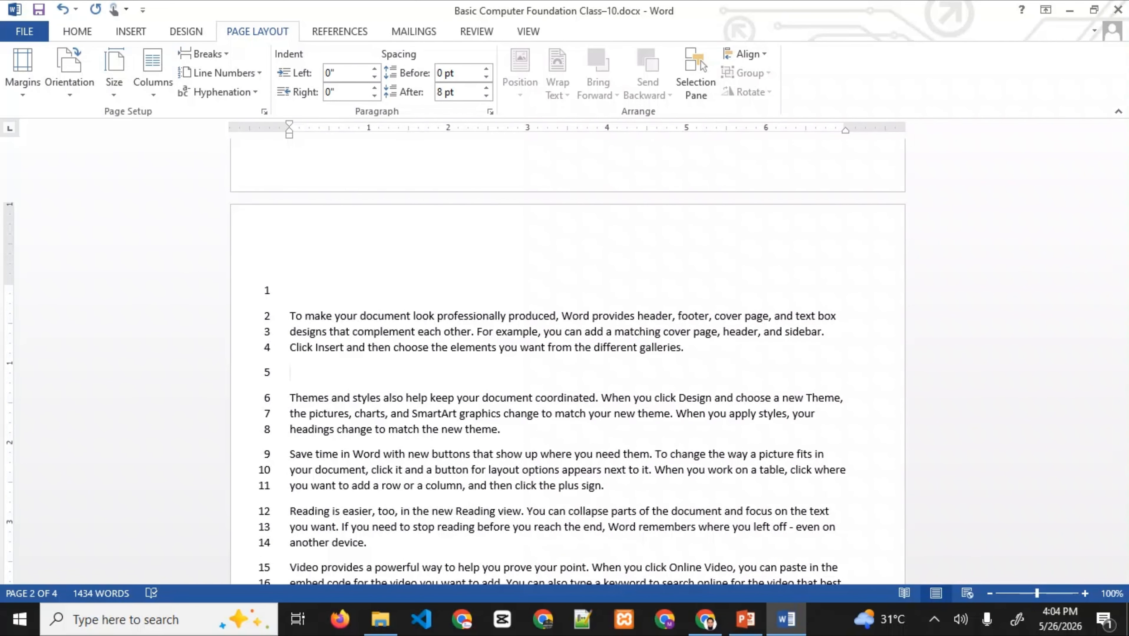
key("ctrl+Return")
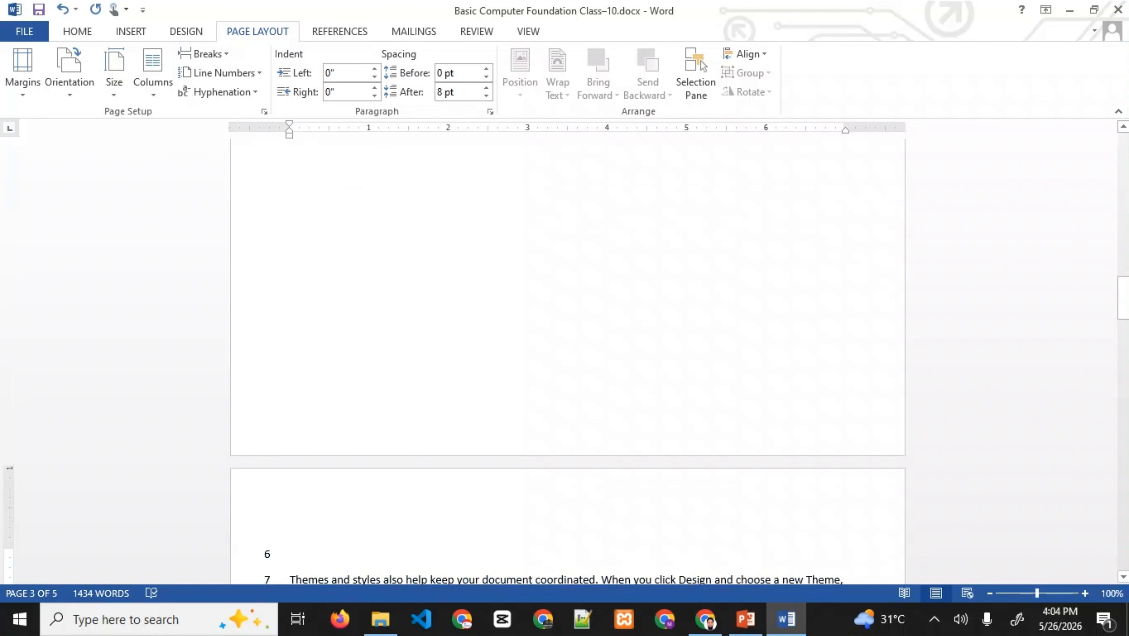
scroll(568, 352, "up", 15)
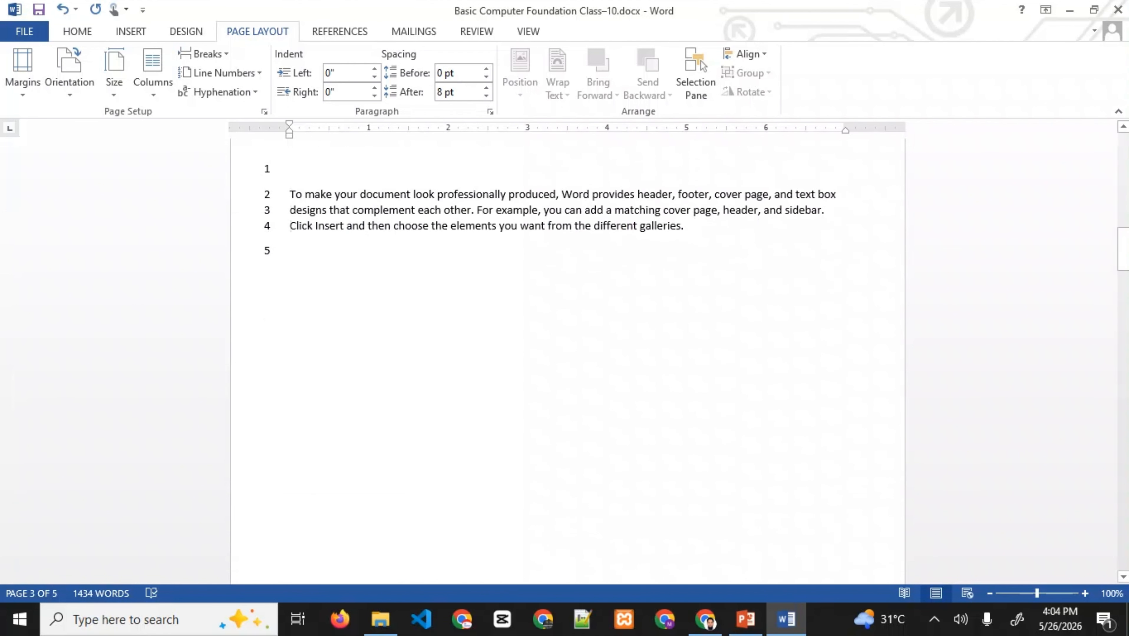
scroll(568, 352, "down", 15)
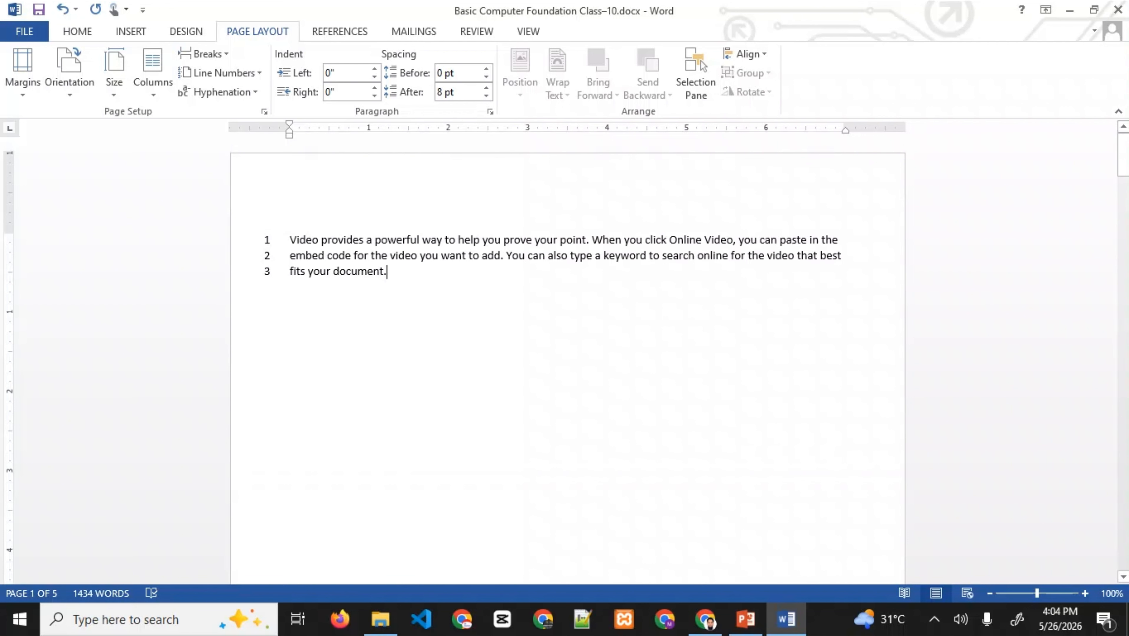
scroll(567, 352, "down", 15)
left_click(685, 531)
key("ctrl+z")
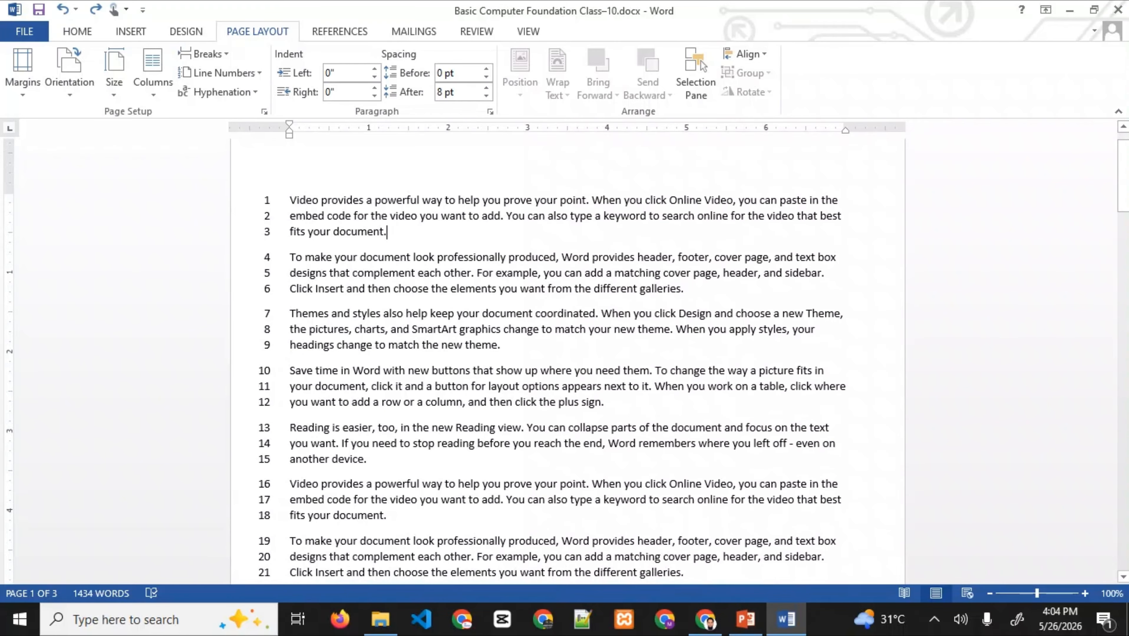
key("ctrl+Return")
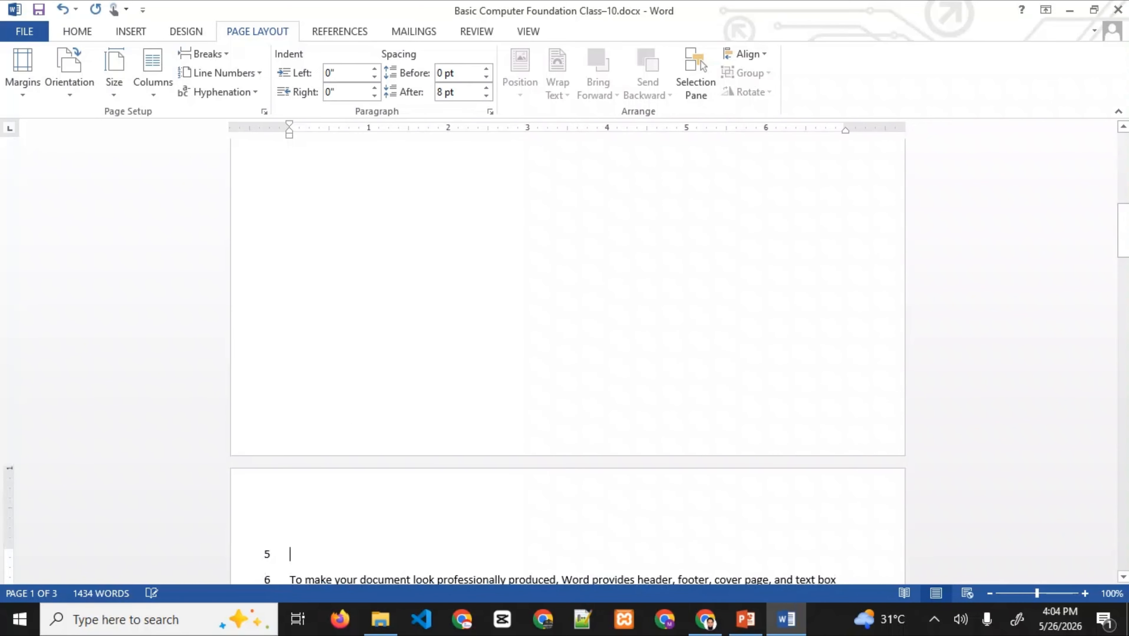
scroll(567, 335, "up", 10)
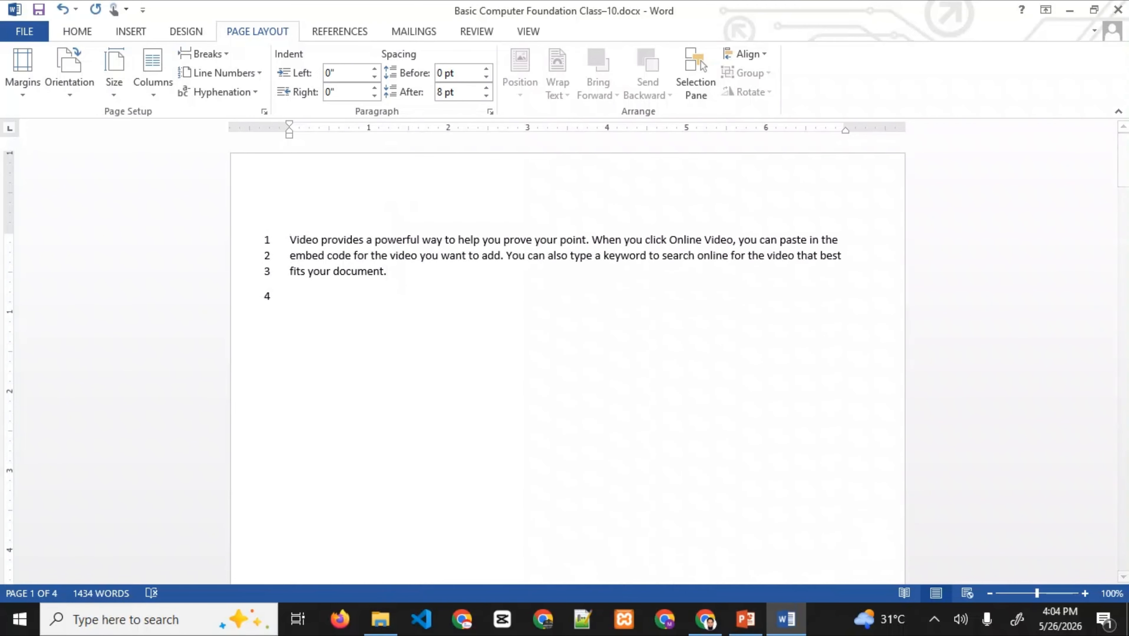
left_click_drag(1123, 158, 1123, 267)
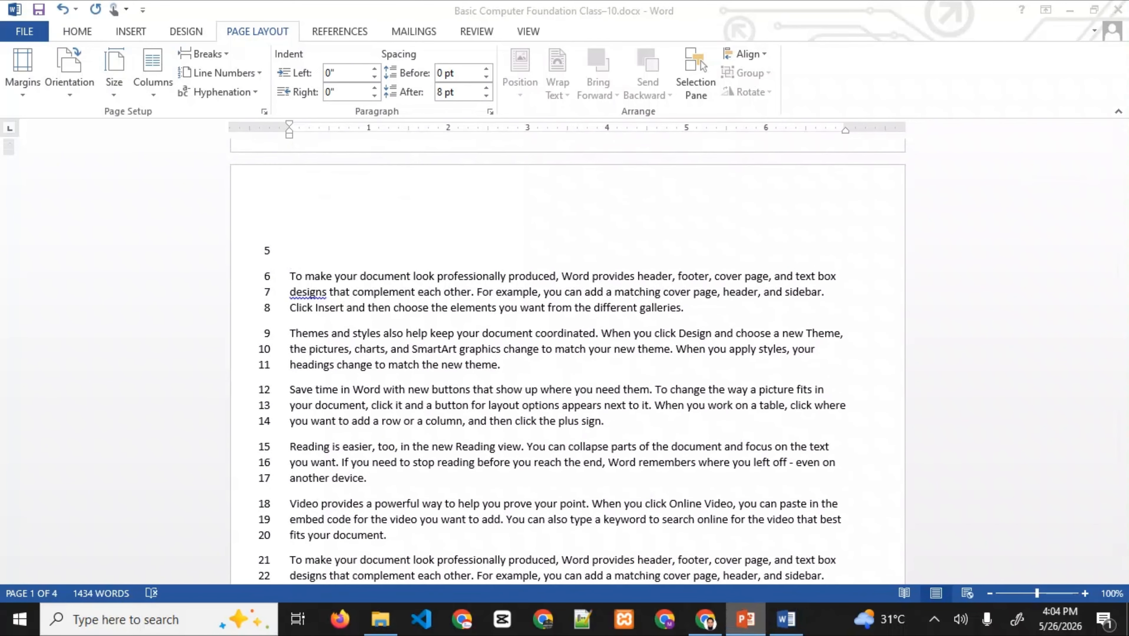
left_click(746, 619)
left_click(576, 350)
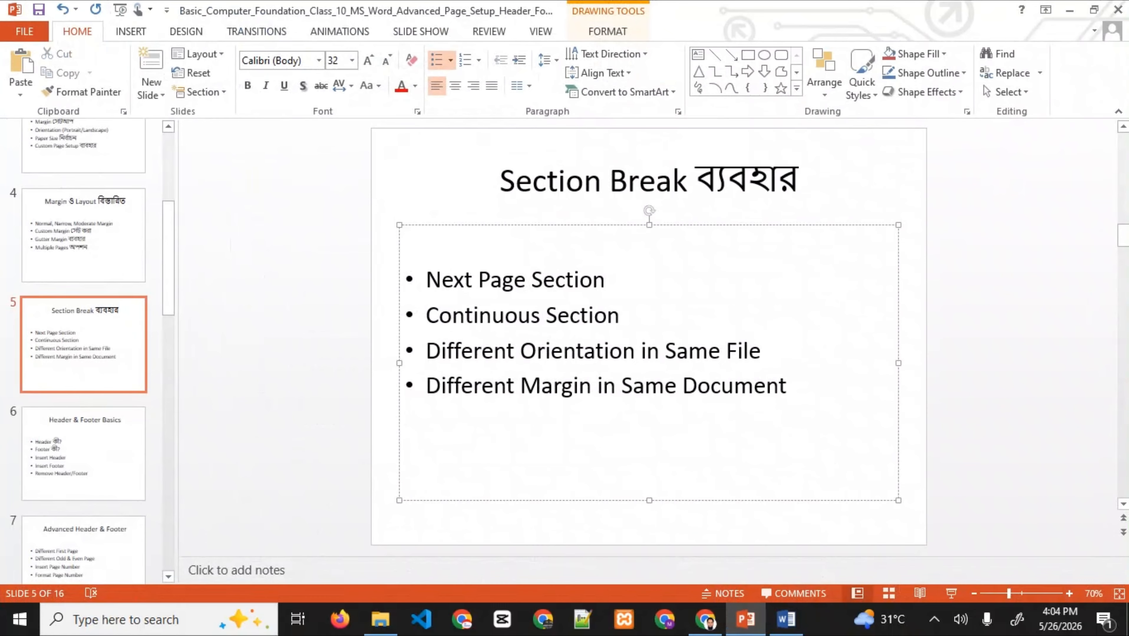
- Advance PowerPoint to slide 6, Header & Footer Basics, and return to Word
key("Page_Down")
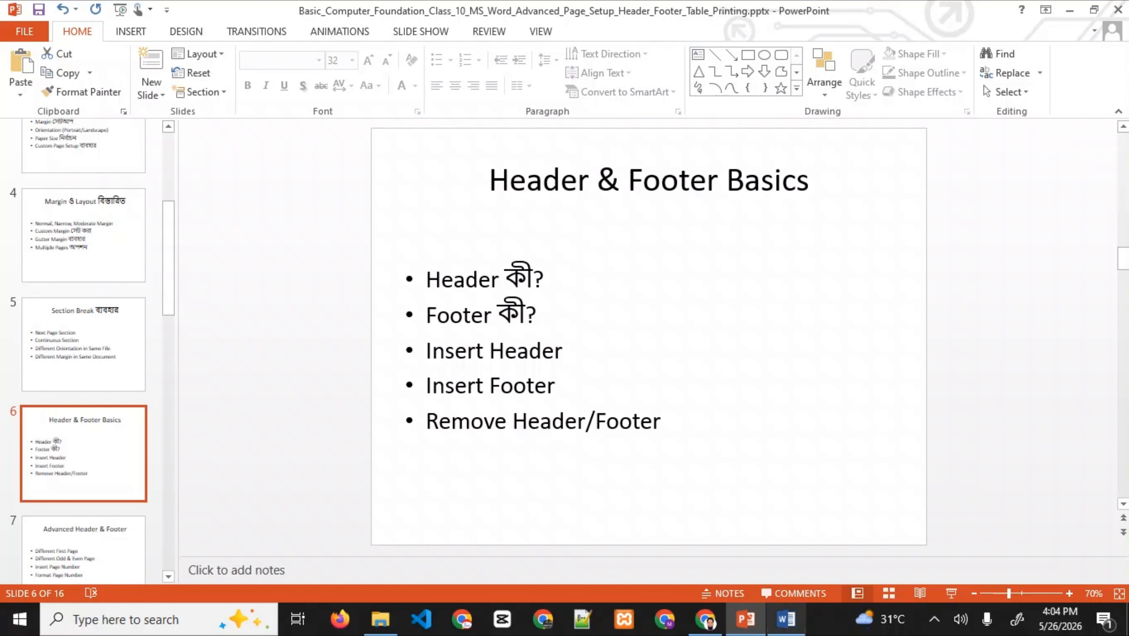
left_click(786, 619)
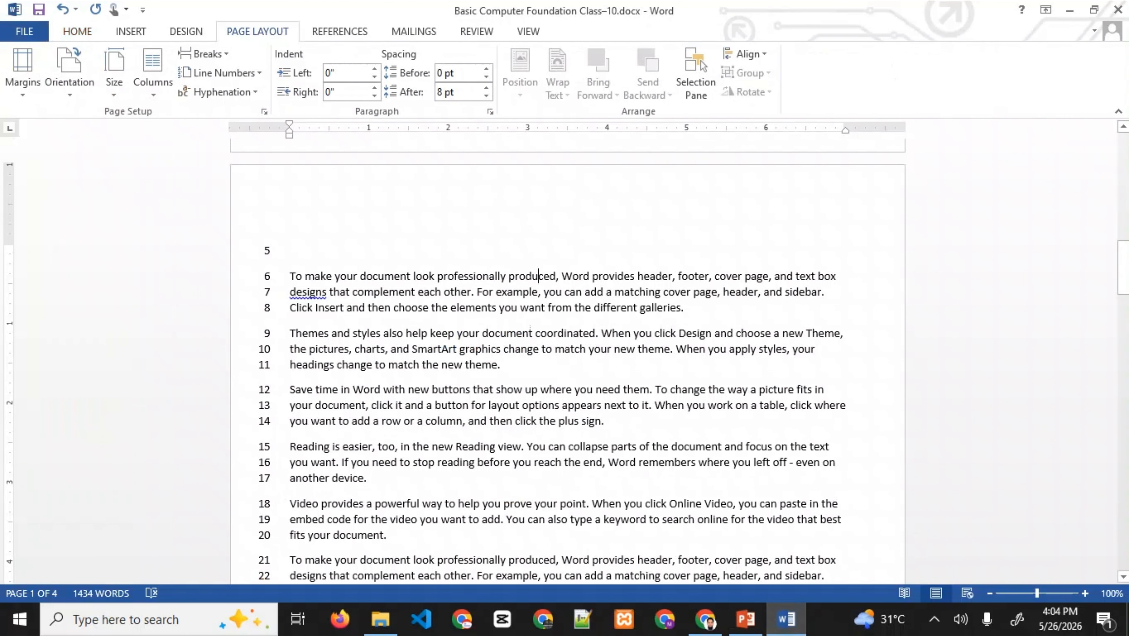
- Undo the page break and set Line Numbers to None
scroll(549, 274, "up", 10)
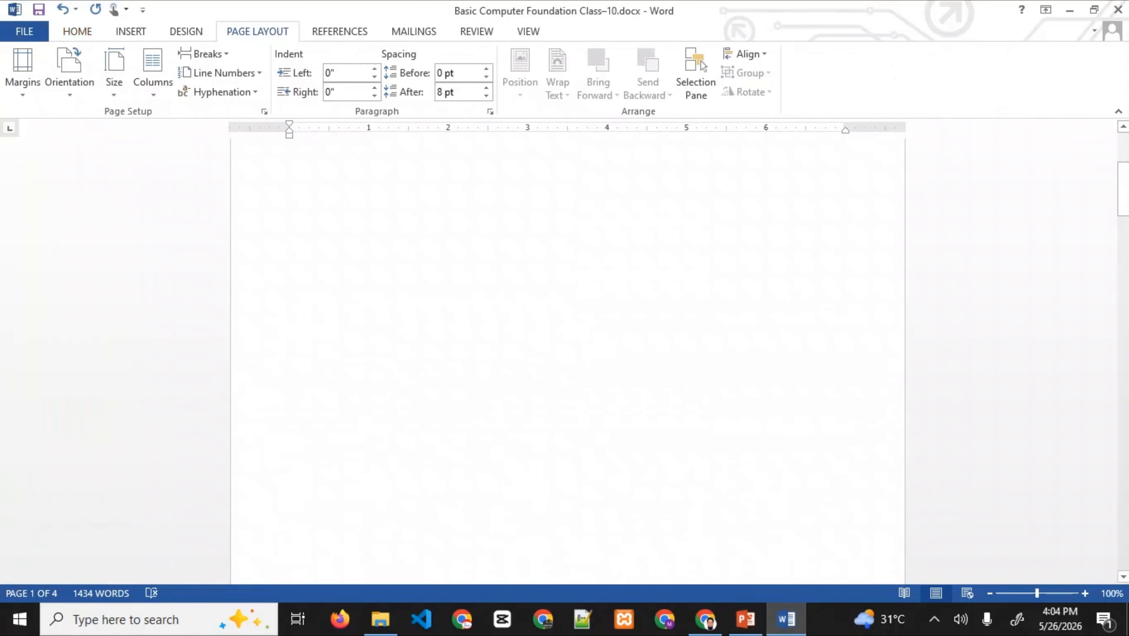
key("ctrl+z")
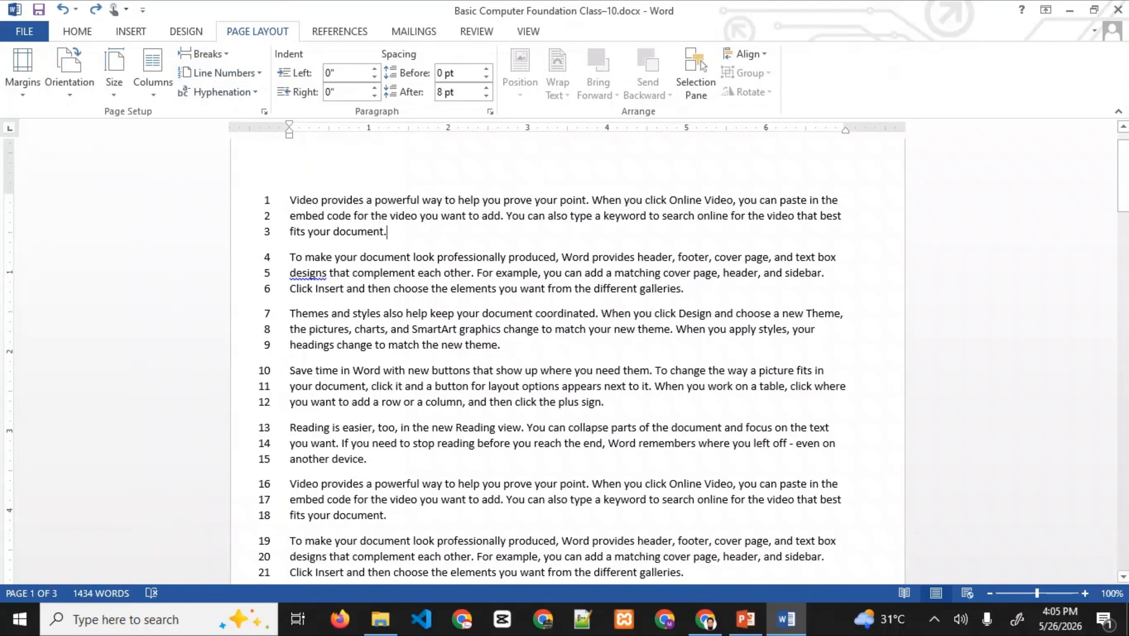
left_click(221, 72)
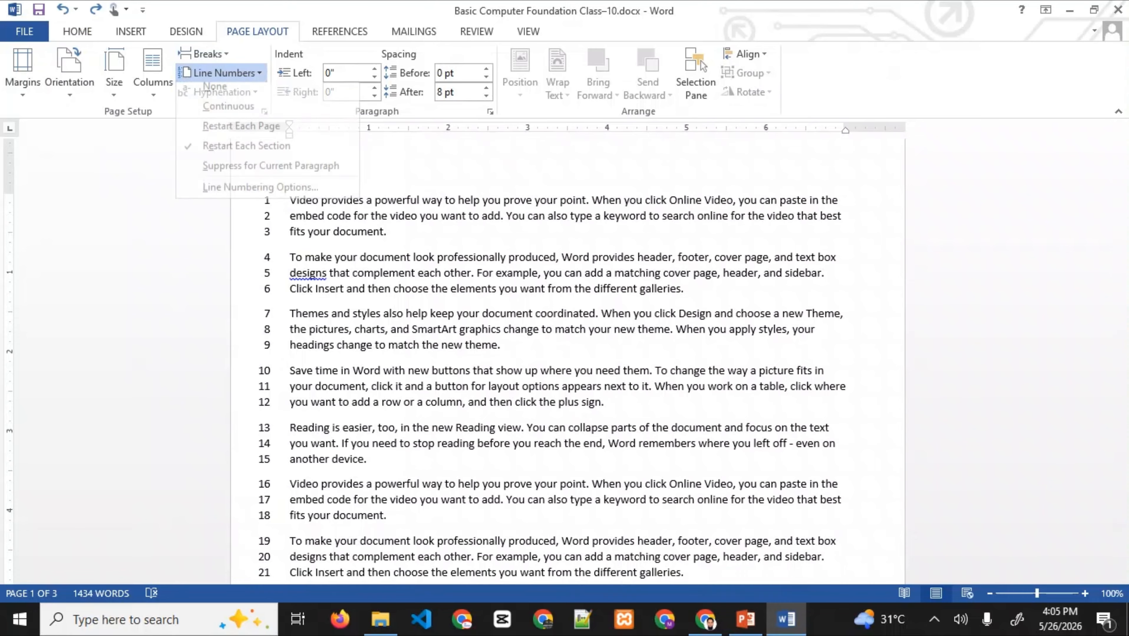
left_click(214, 94)
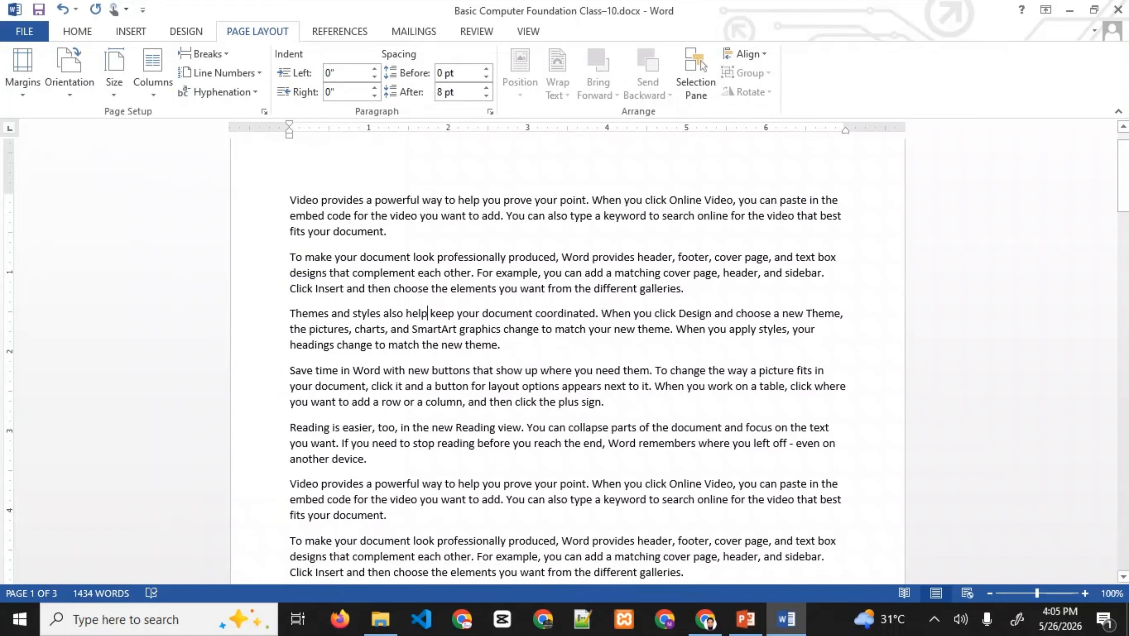
- Type 'Job Solutions Youtube Channel' into the page header
double_click(290, 161)
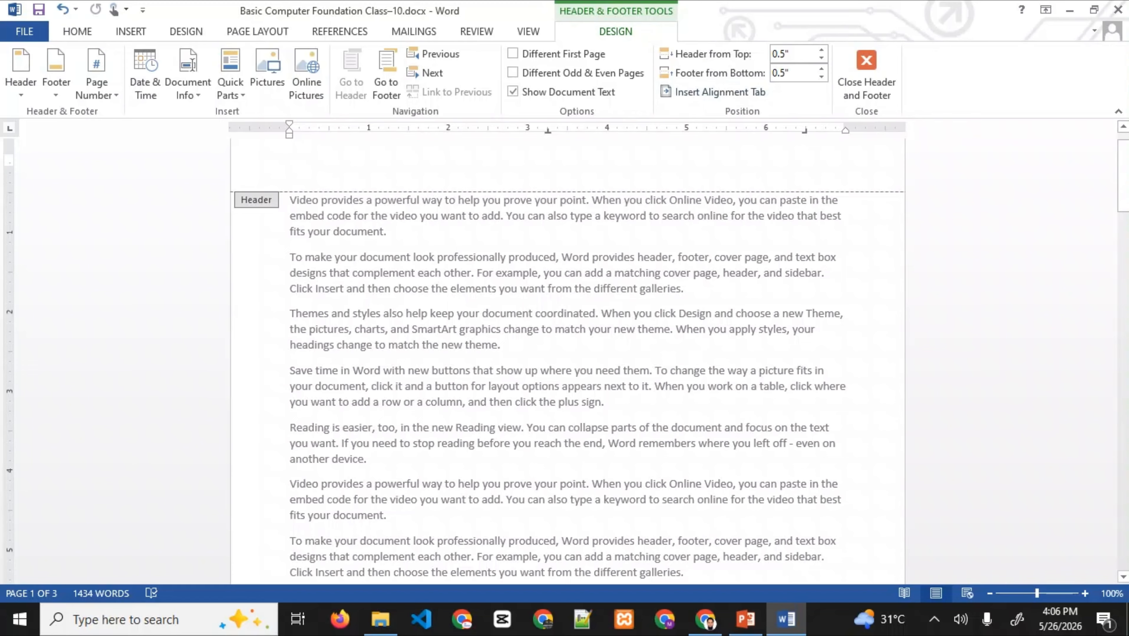
type("T")
key("BackSpace")
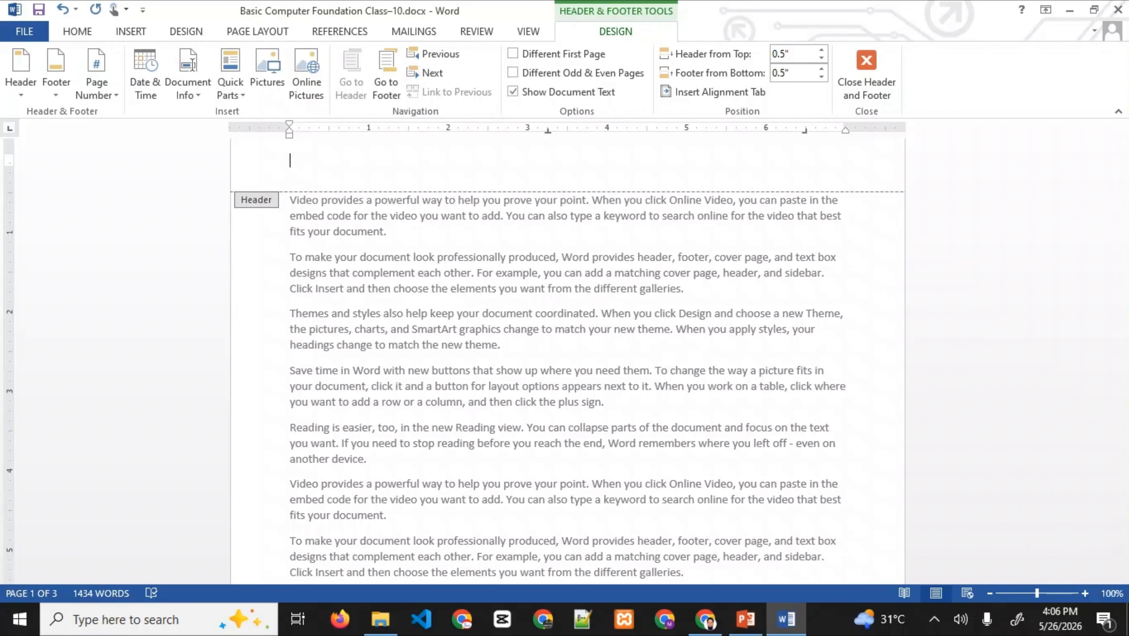
type("Job Solutions ")
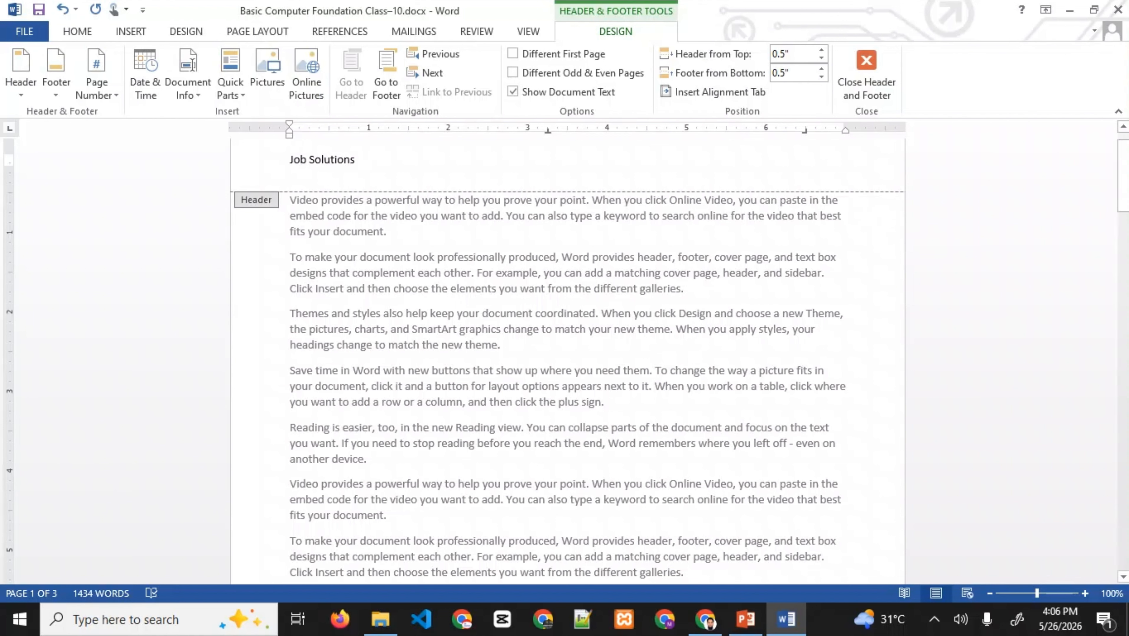
type("YOu")
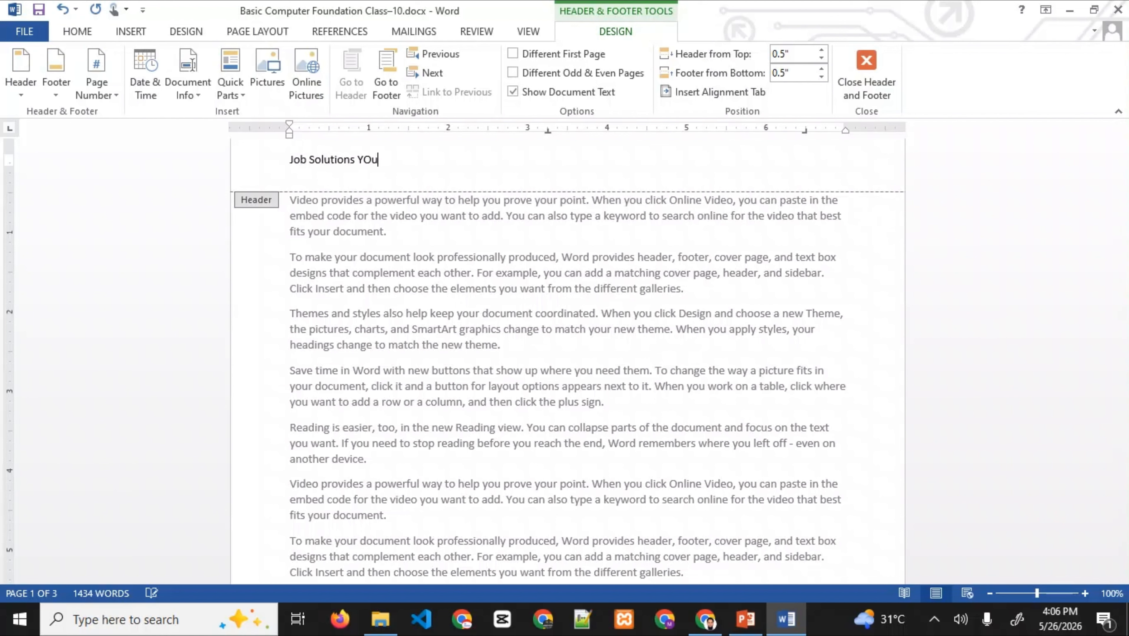
key("BackSpace")
key("BackSpace")
type("out")
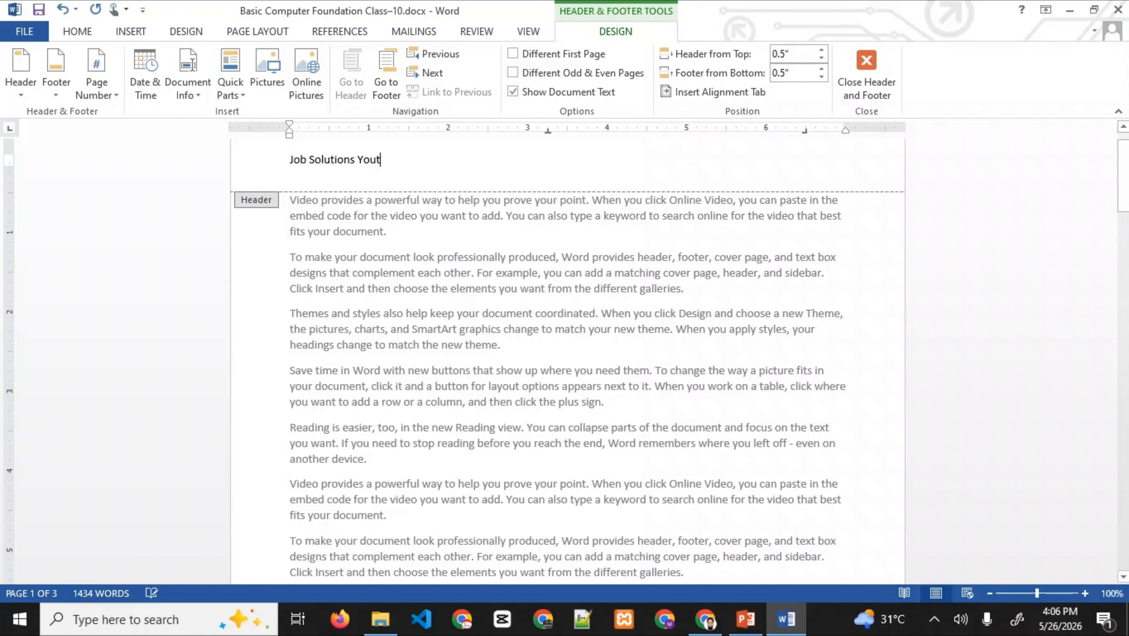
type("ube Channel")
left_click_drag(442, 160, 335, 160)
left_click(335, 160)
- Centre the header line, give it a blue text effect and make it bold
triple_click(335, 160)
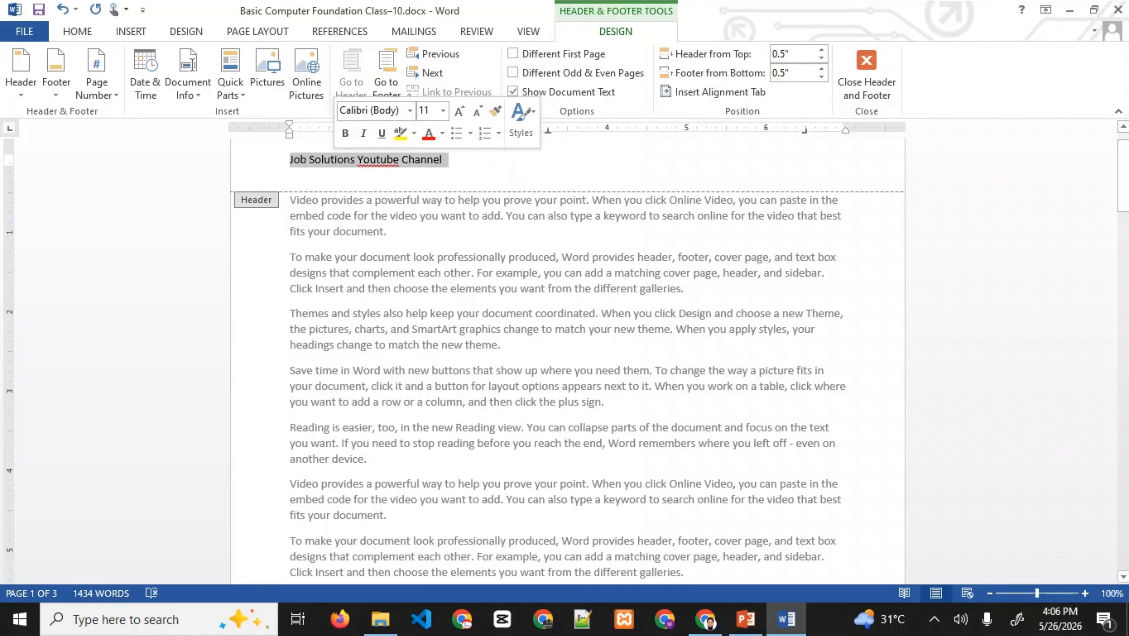
left_click(77, 31)
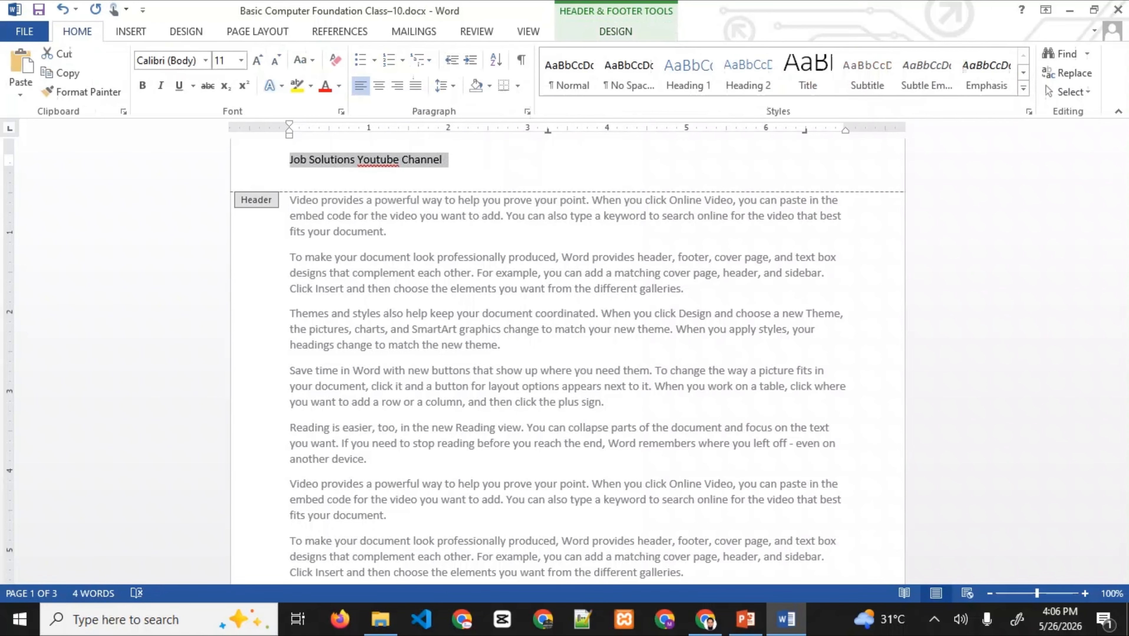
left_click(379, 85)
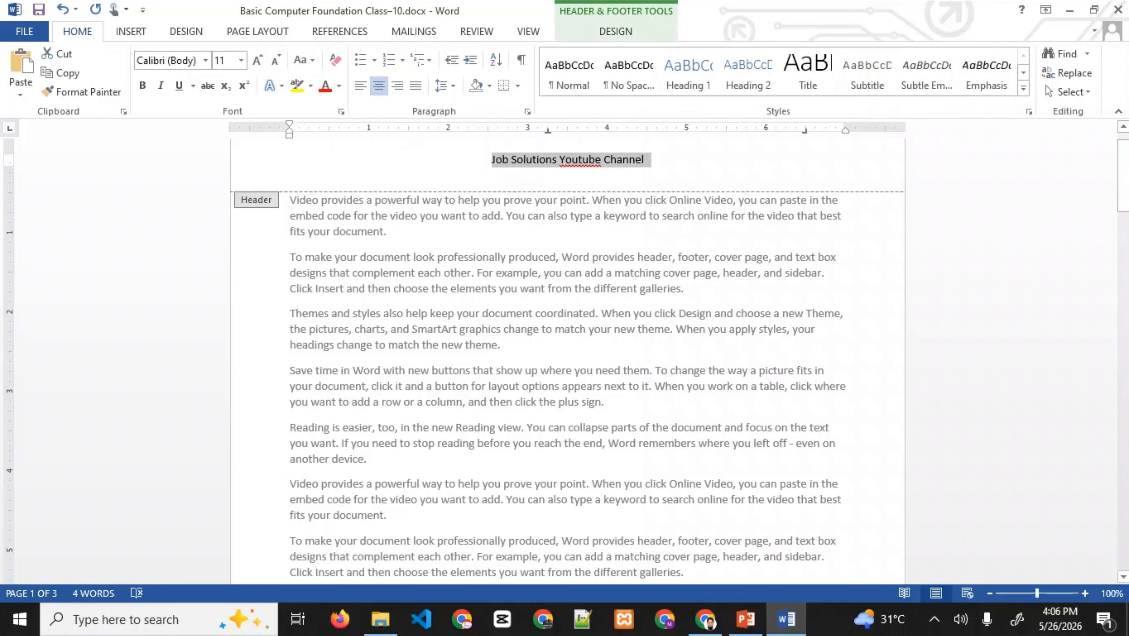
left_click(282, 85)
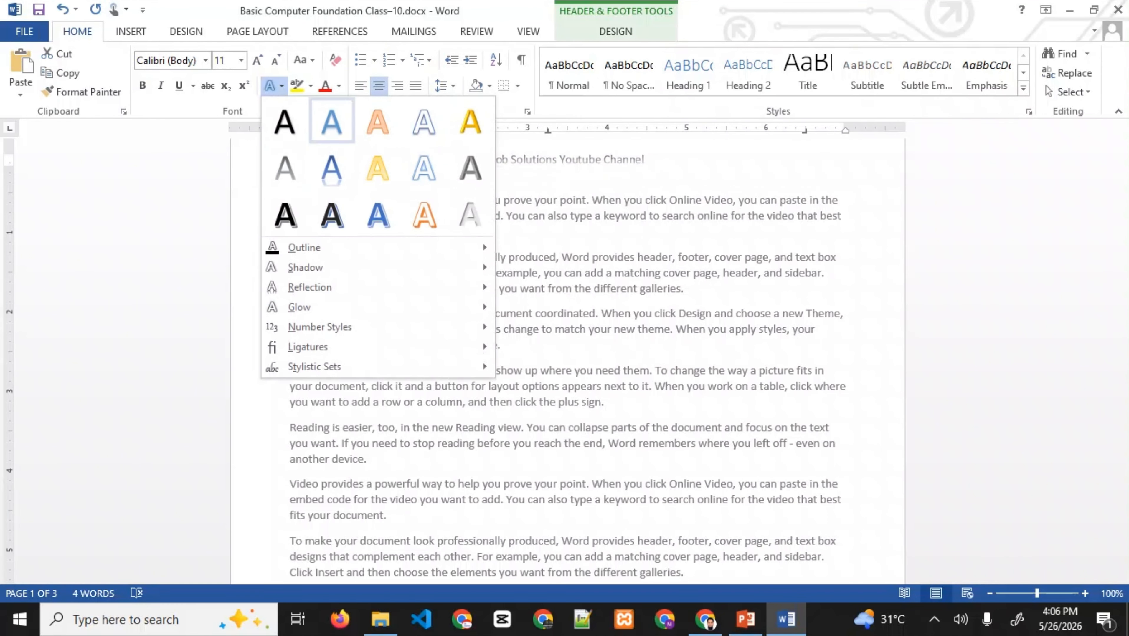
left_click(333, 121)
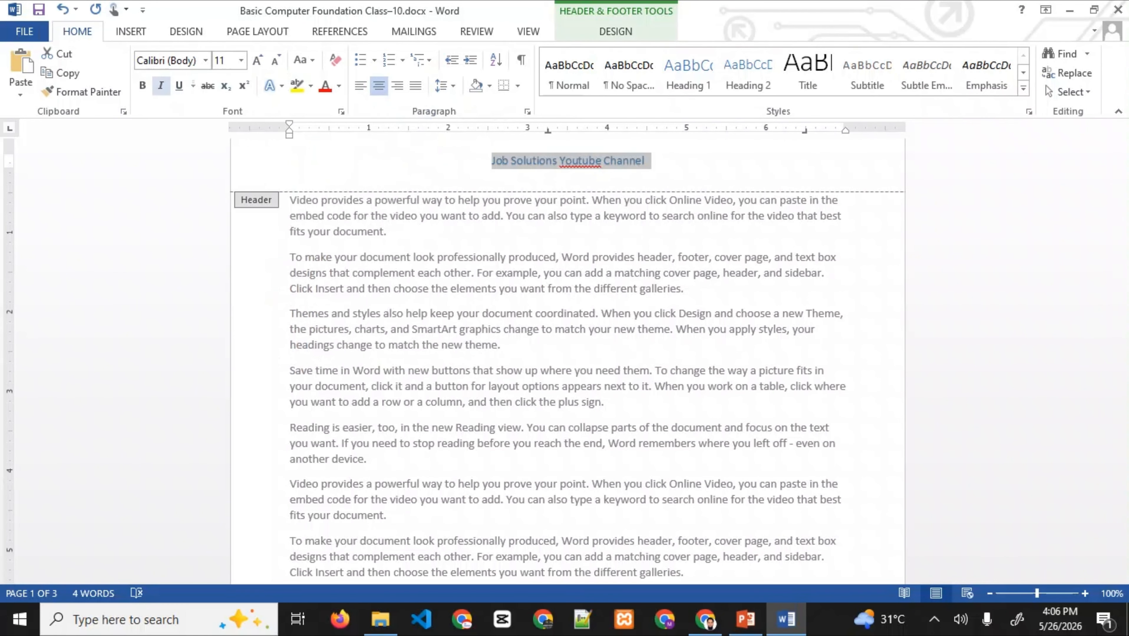
left_click(143, 85)
left_click(490, 161)
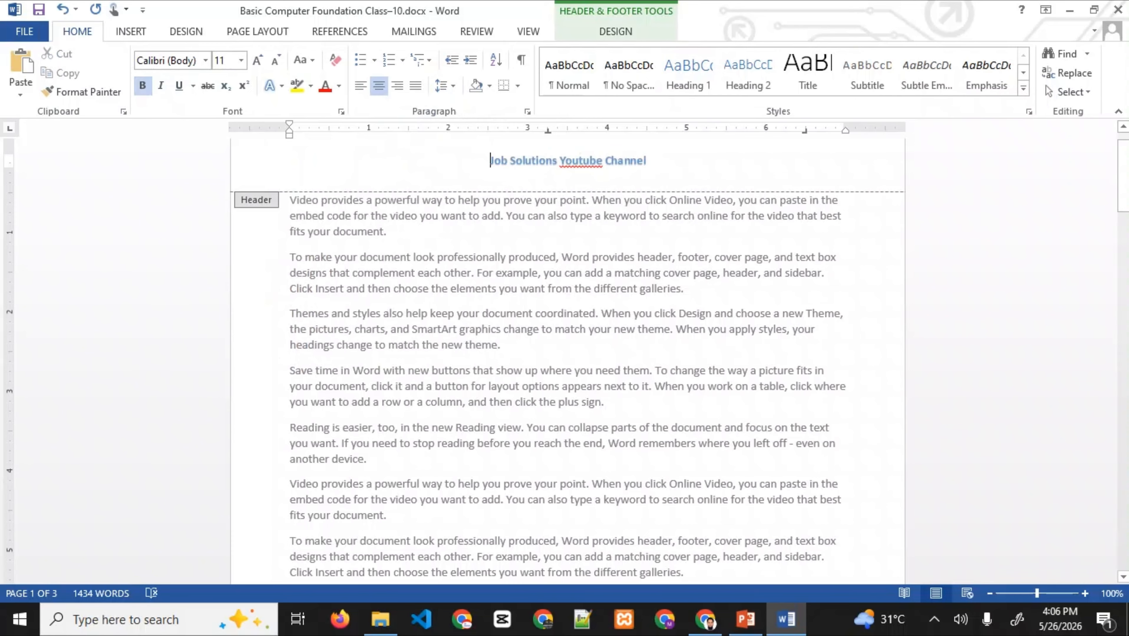
- Correct 'Youtube' to 'YouTube' via spell-check and close the header
right_click(599, 165)
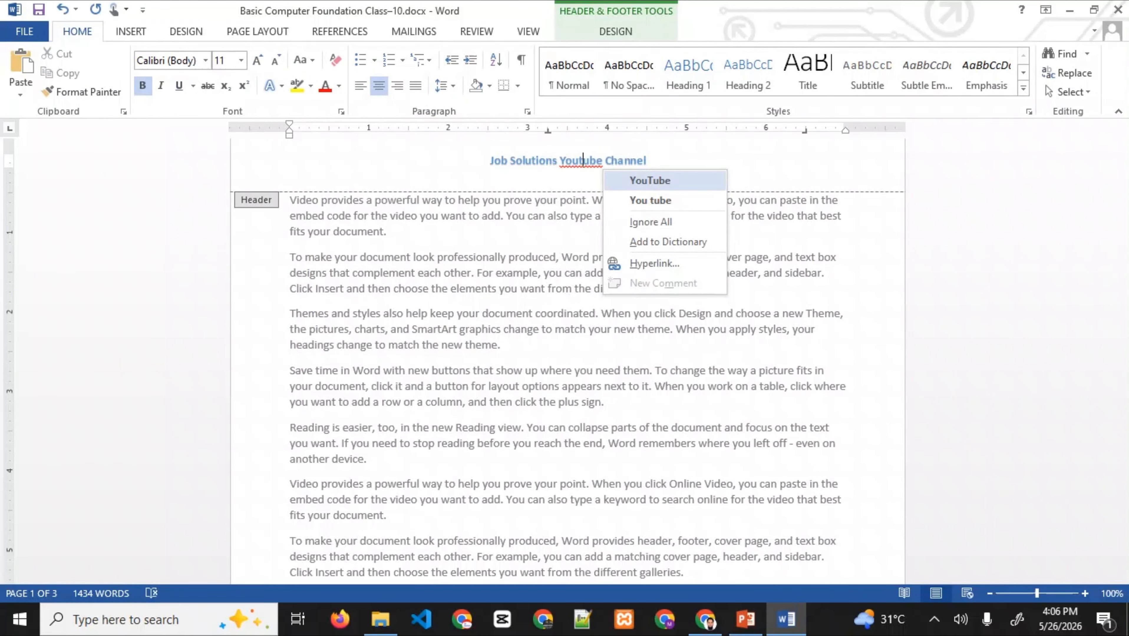
left_click(646, 181)
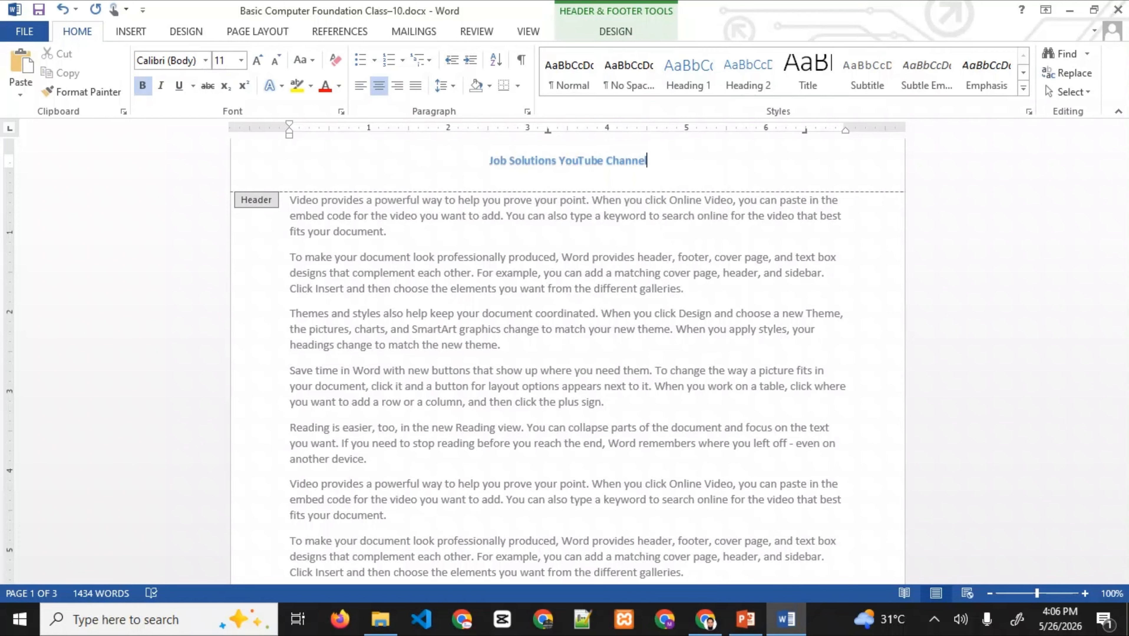
left_click(616, 31)
left_click(866, 74)
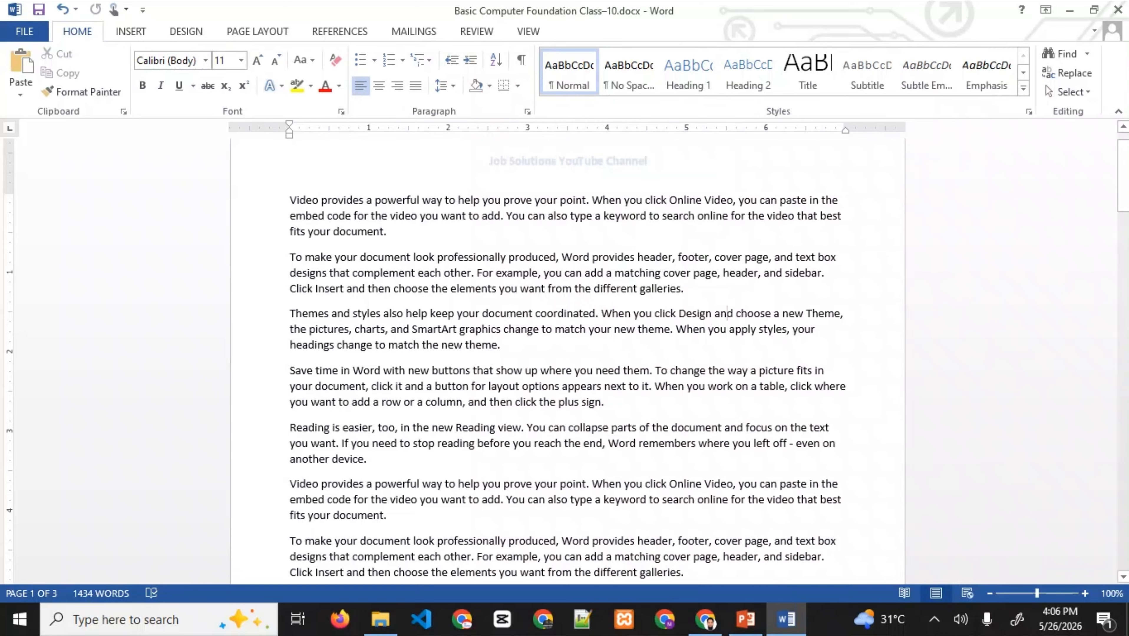
- Scroll through the pages to check the header, then reopen it for editing
scroll(728, 313, "down", 9)
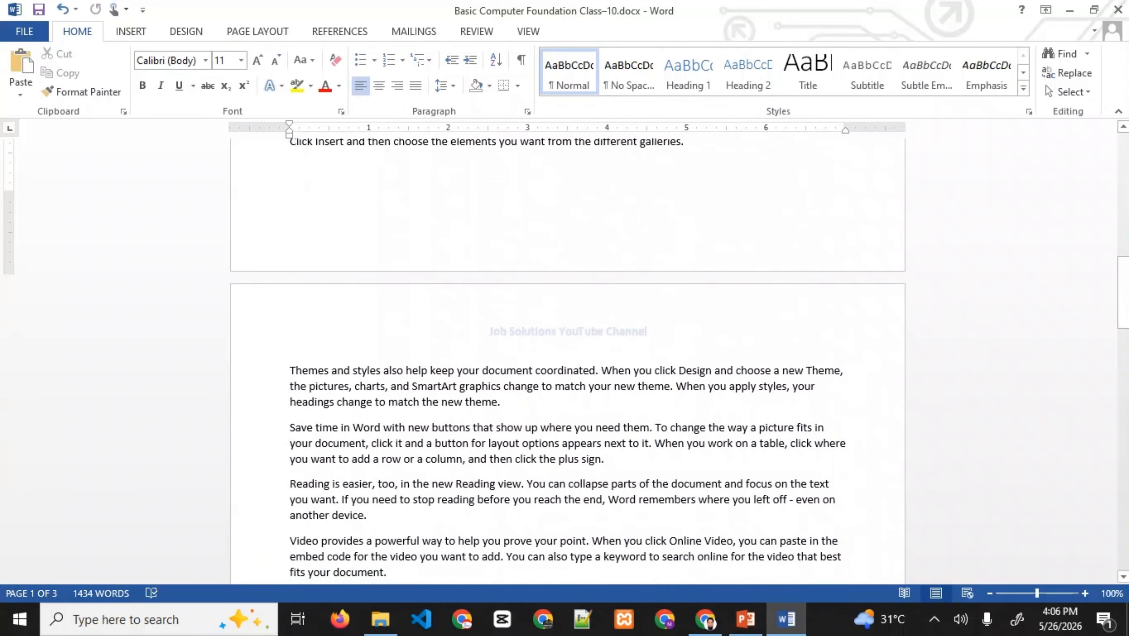
scroll(568, 359, "down", 11)
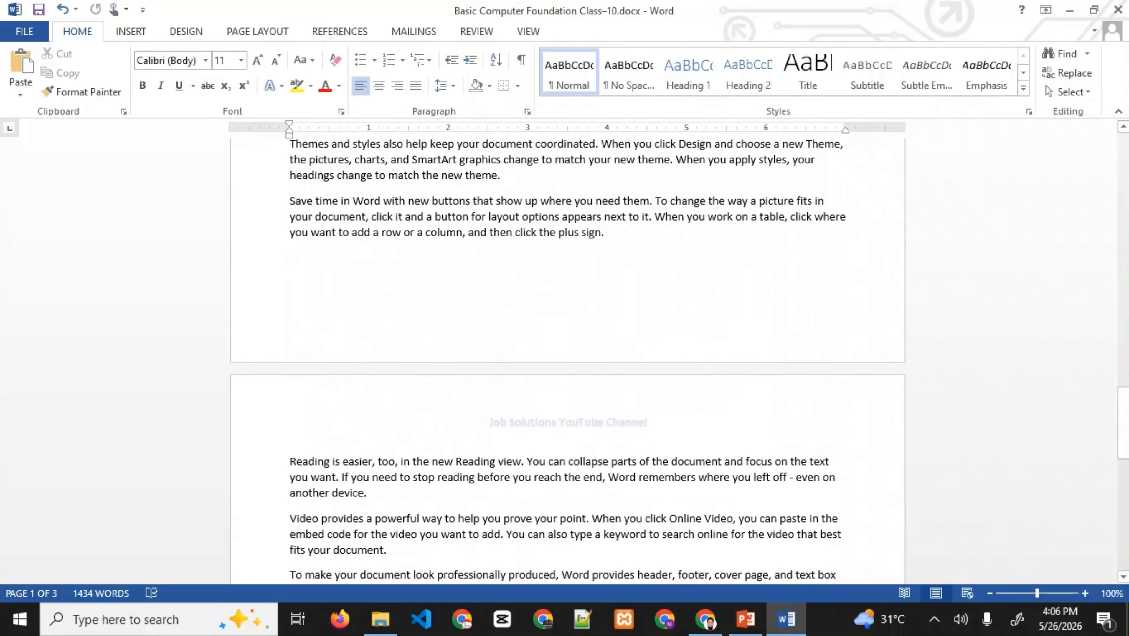
scroll(567, 359, "down", 2)
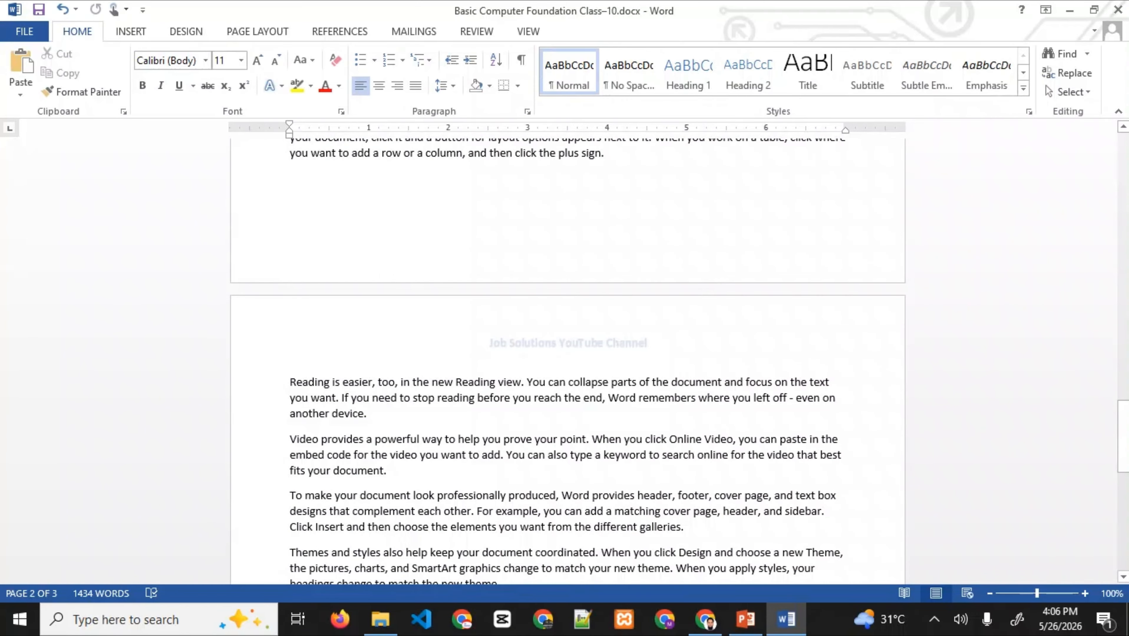
left_click_drag(1123, 454, 1123, 185)
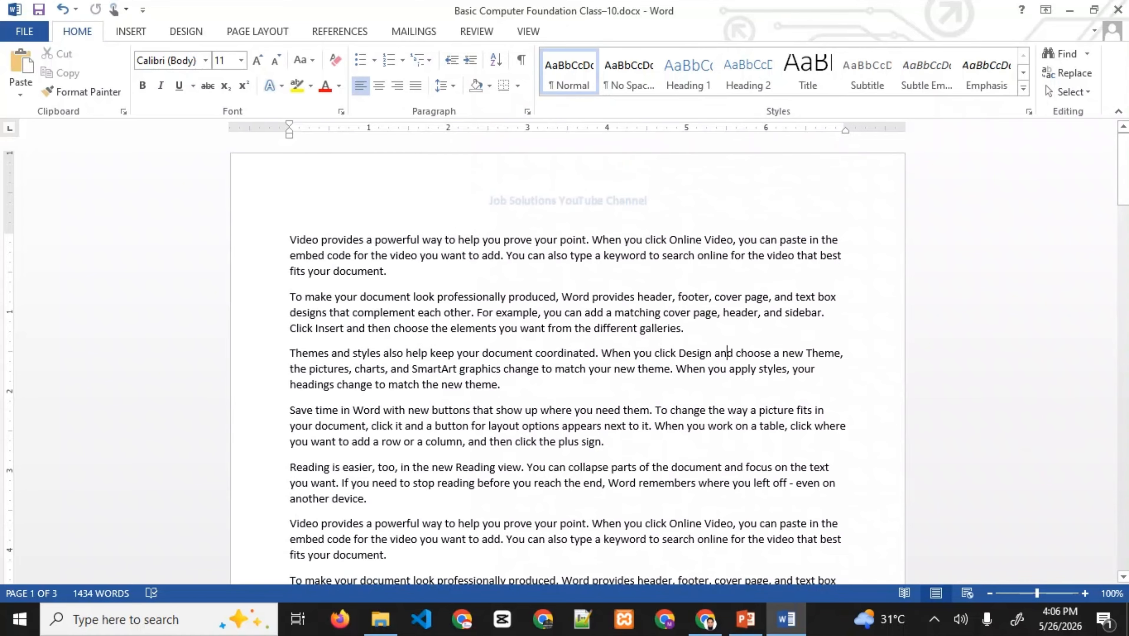
double_click(662, 212)
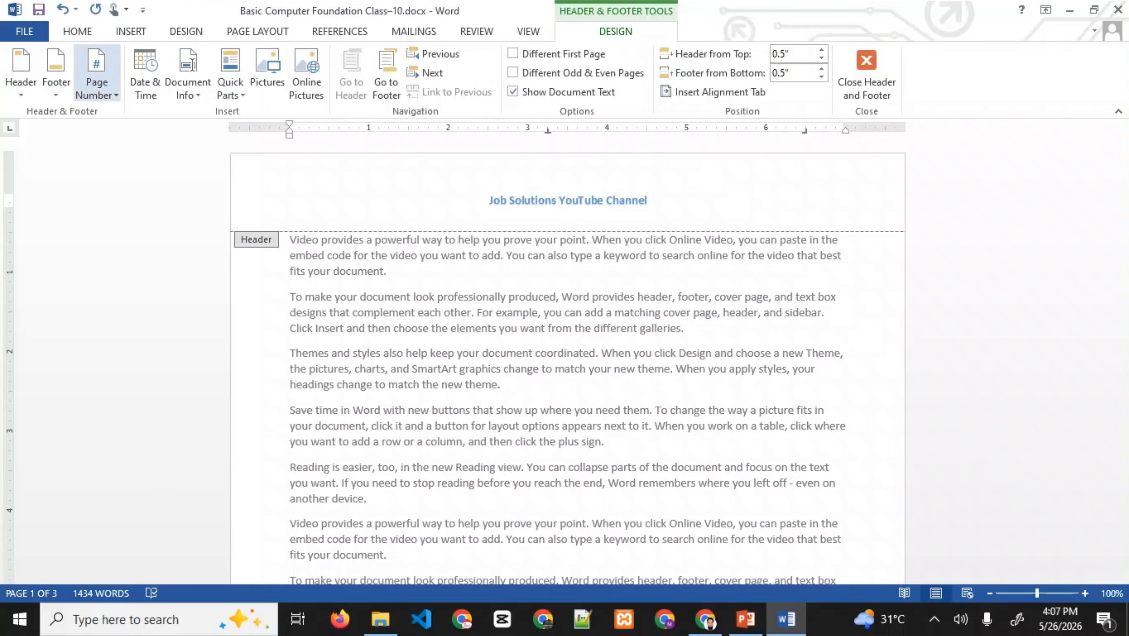
- Insert the date 'Tuesday, May 26, 2026' into the header in the long weekday format
left_click(145, 73)
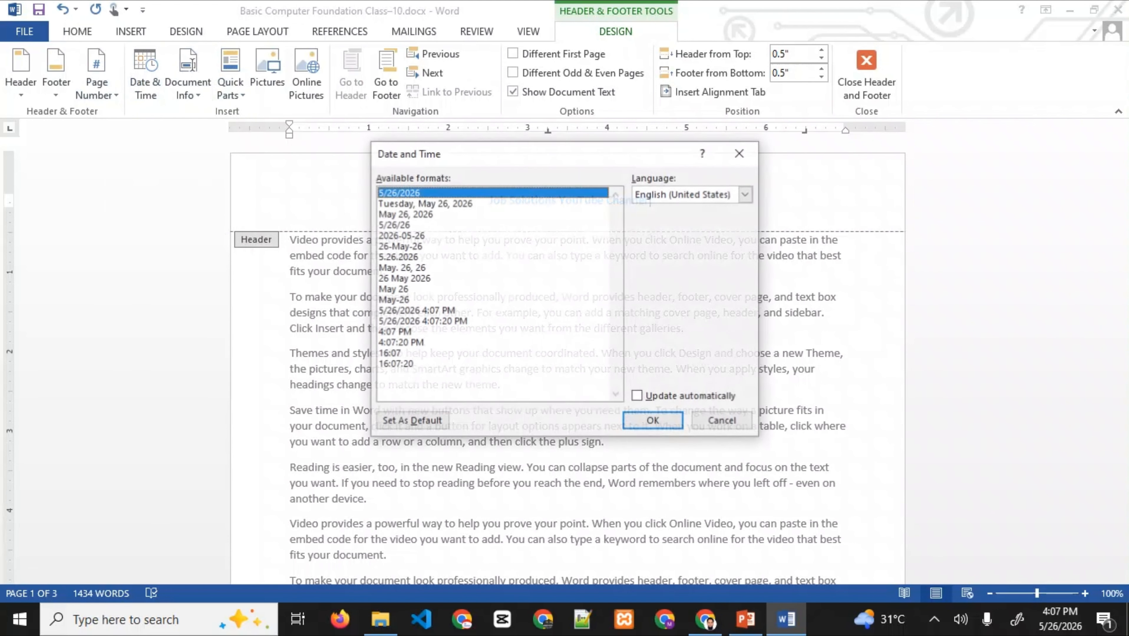
left_click(424, 203)
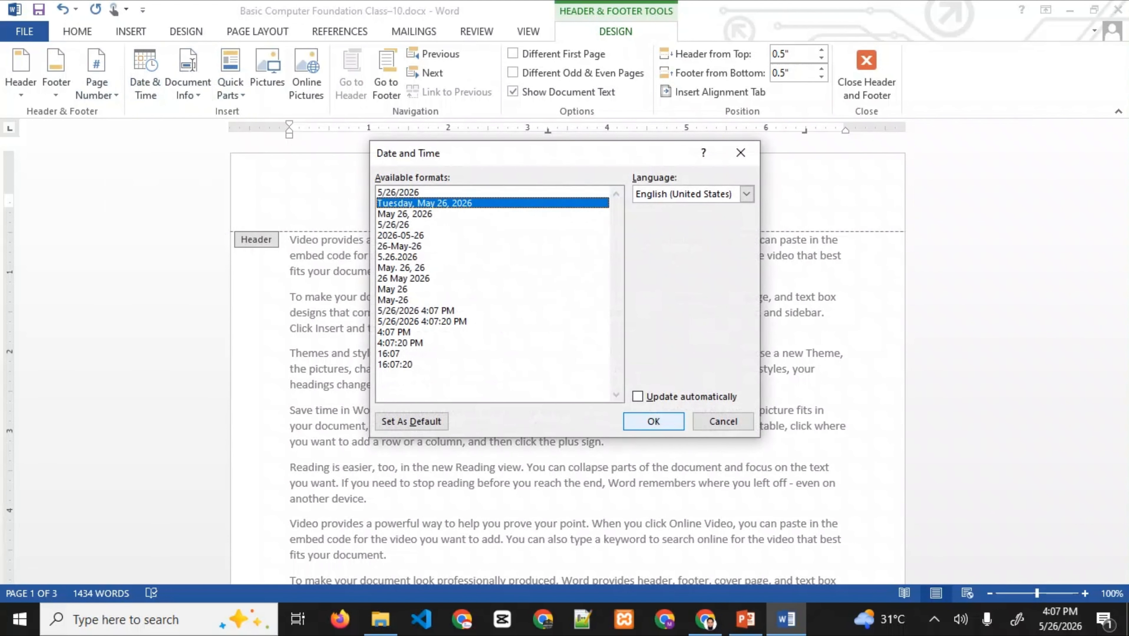
left_click(653, 421)
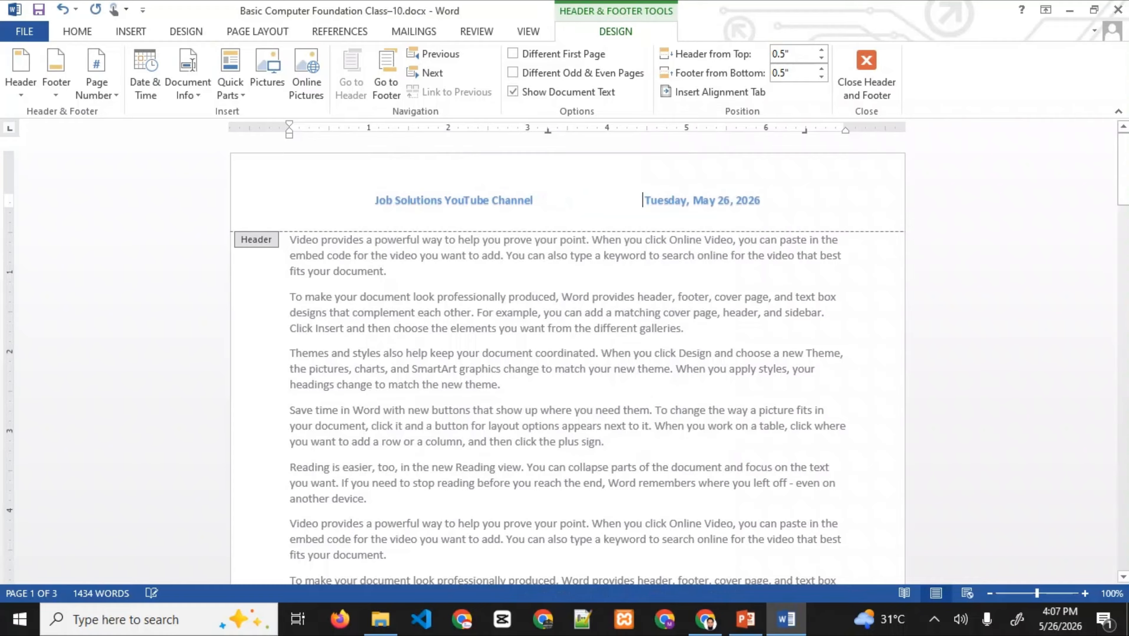
left_click(866, 74)
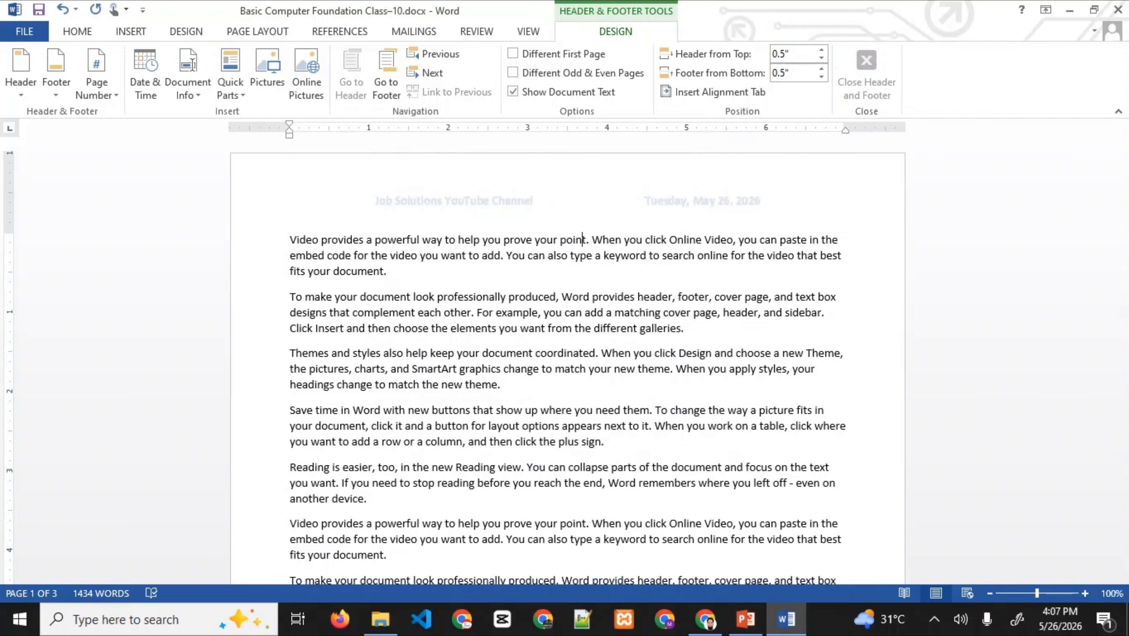
scroll(727, 355, "down", 7)
scroll(567, 363, "down", 8)
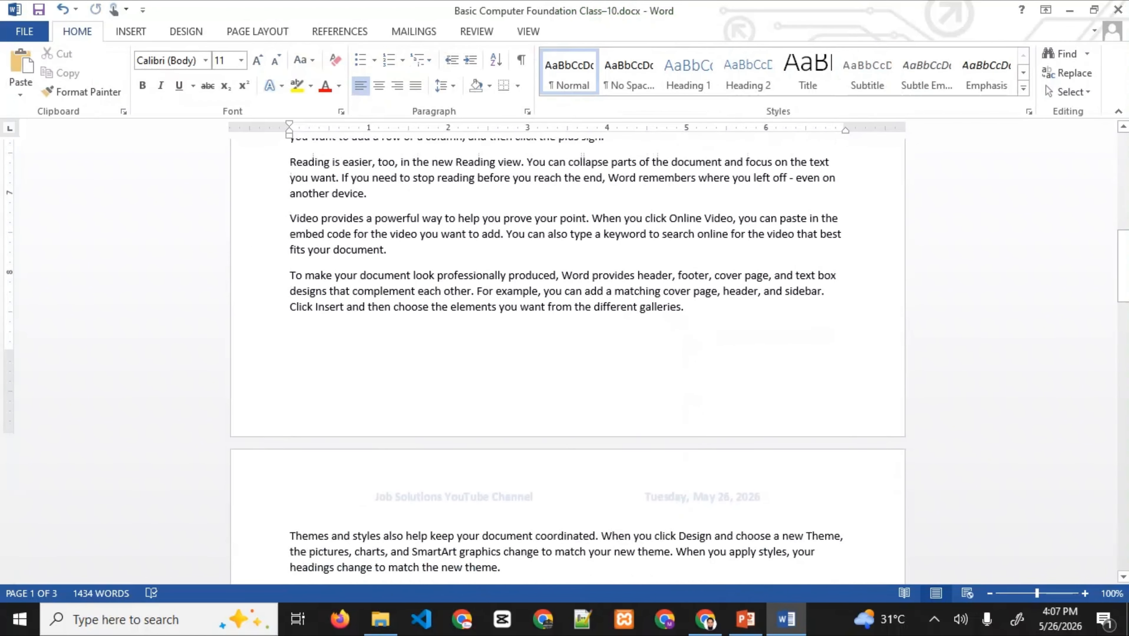
scroll(568, 363, "down", 6)
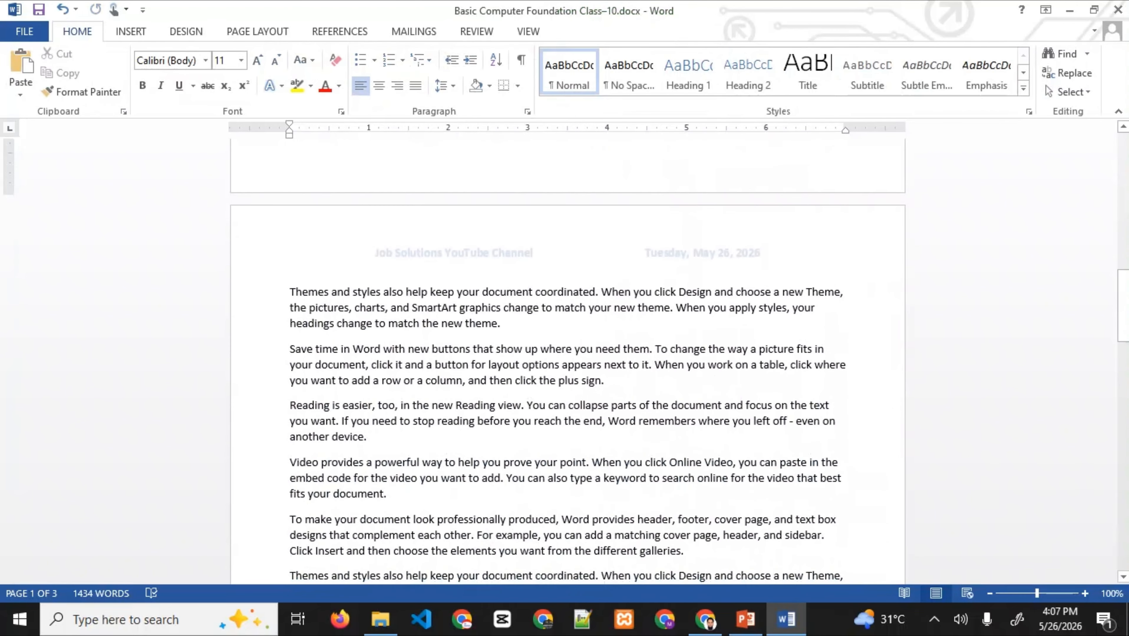
left_click_drag(1123, 348, 1123, 177)
- Give the whole header line the first text effect, bold, and 14 pt size
double_click(472, 201)
triple_click(471, 201)
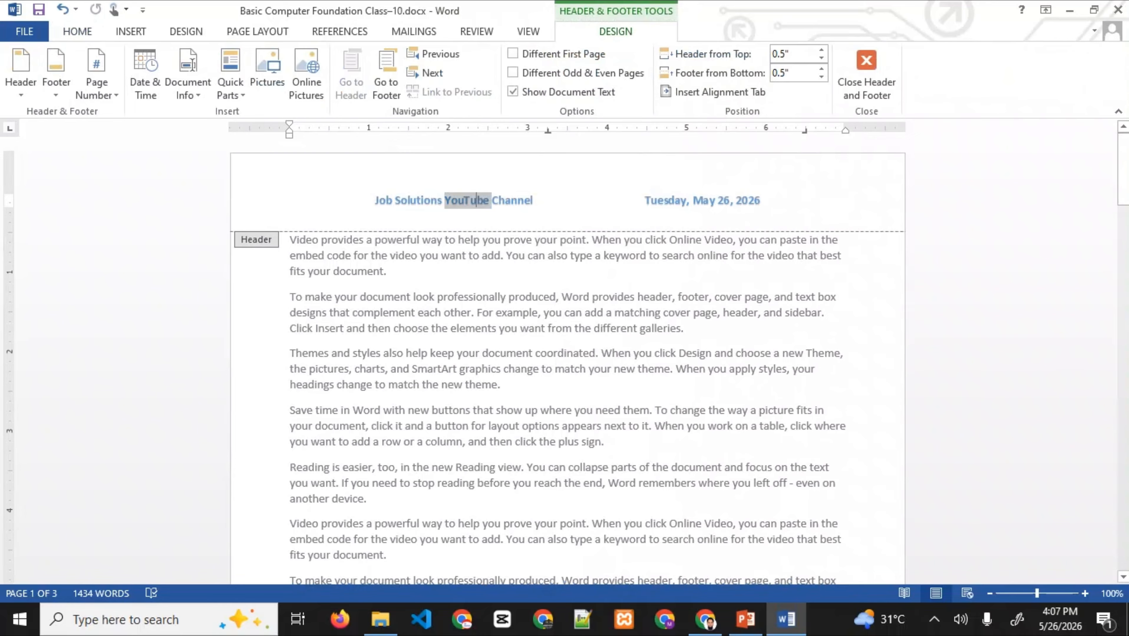
left_click(77, 32)
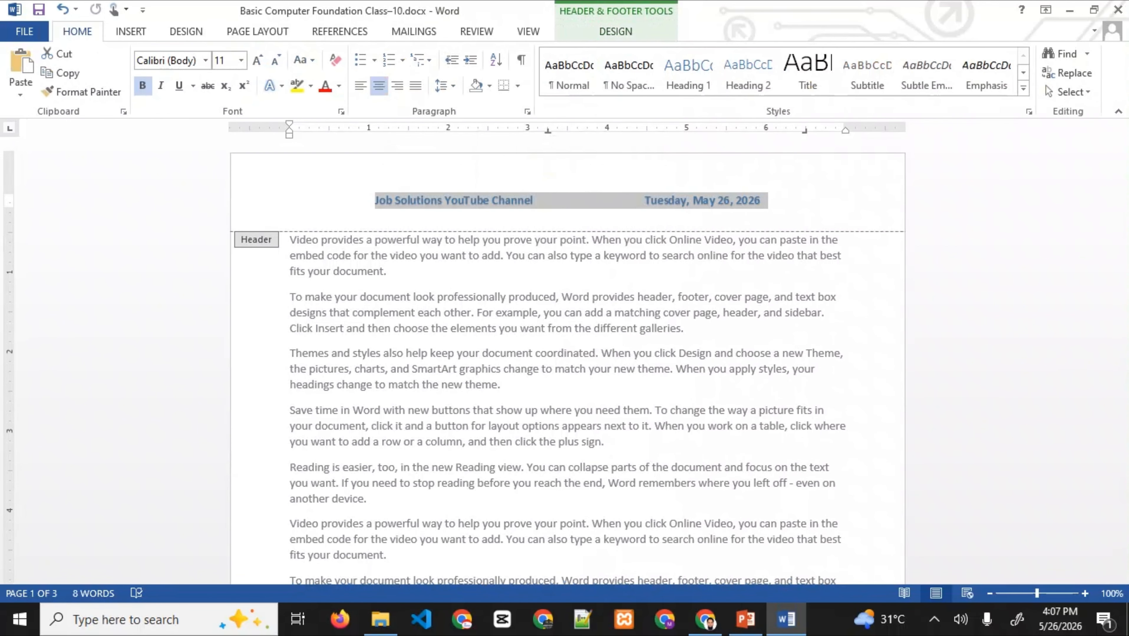
left_click(271, 85)
left_click(285, 121)
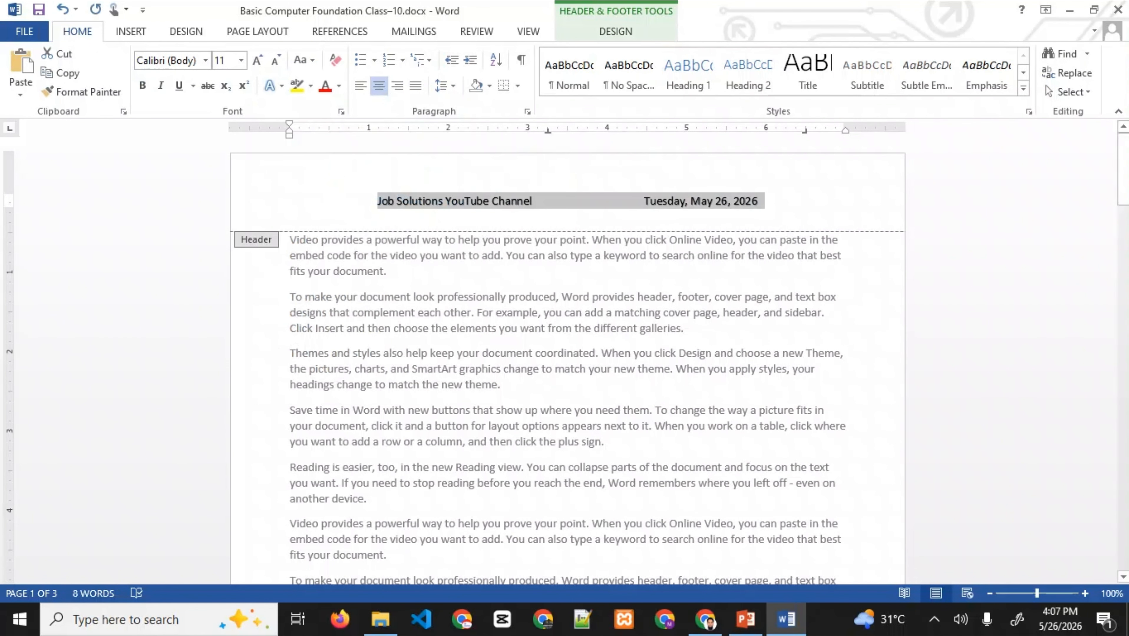
left_click(143, 86)
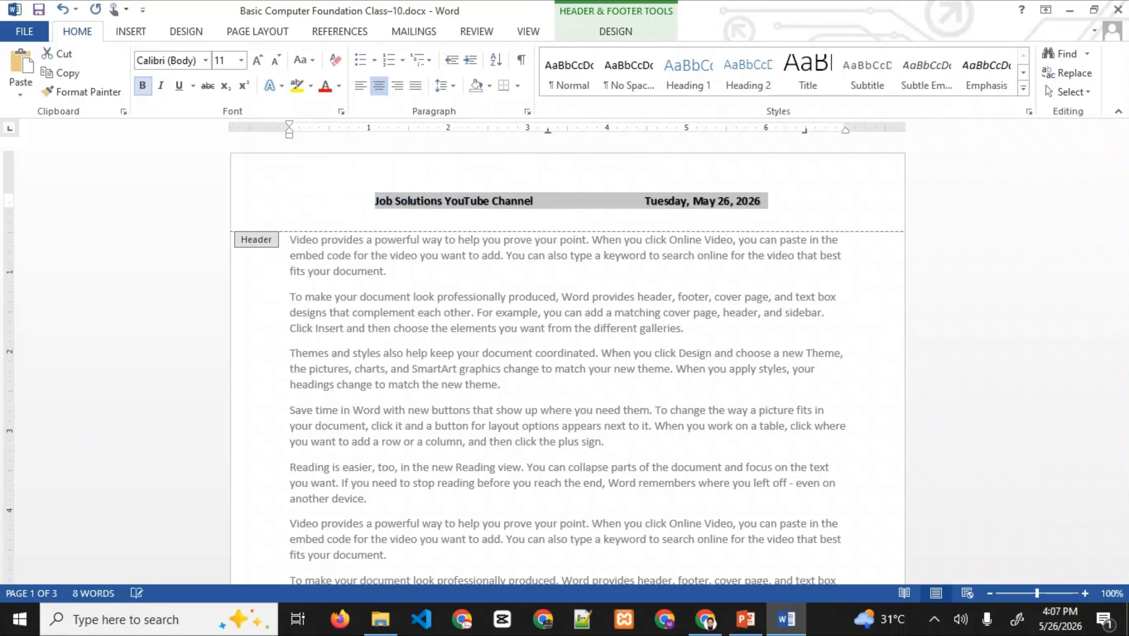
left_click(257, 59)
left_click(258, 59)
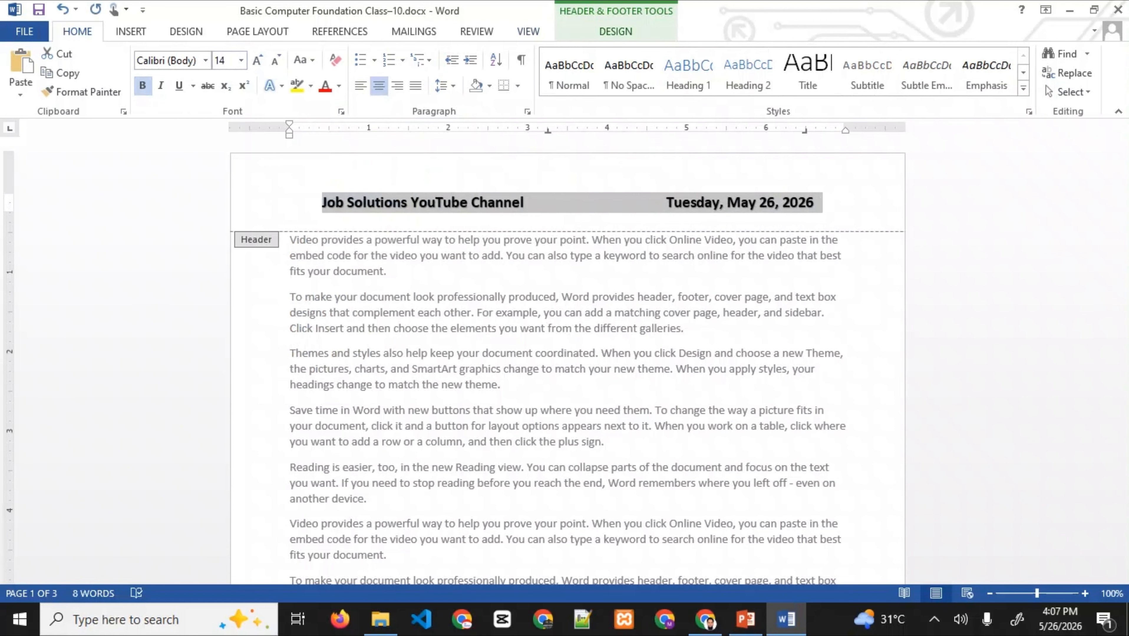
left_click(615, 31)
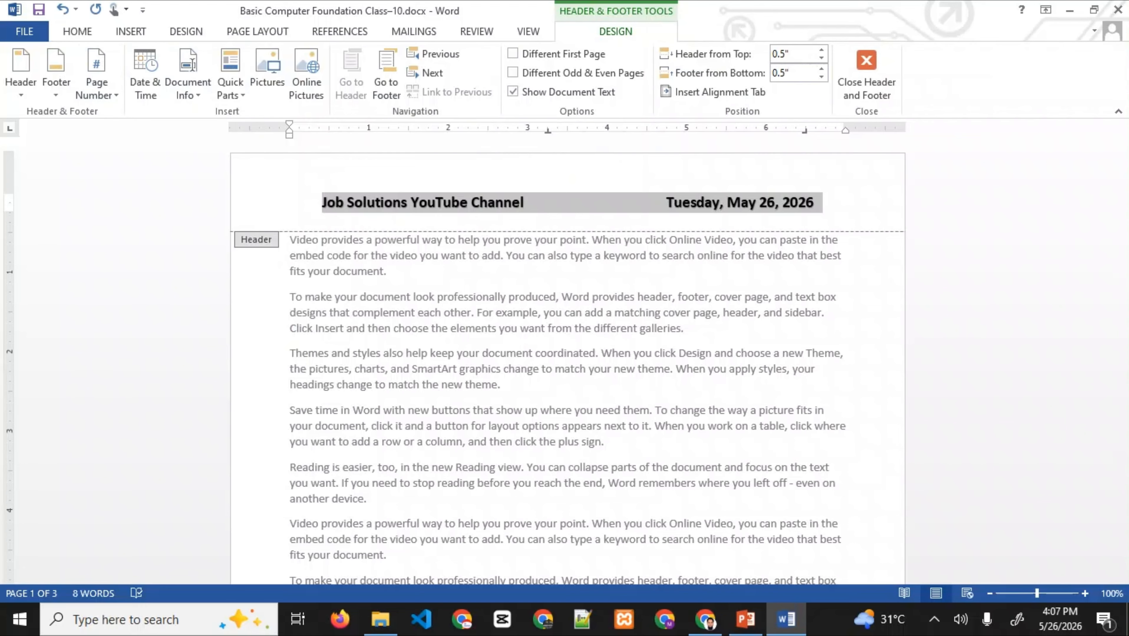
left_click(187, 85)
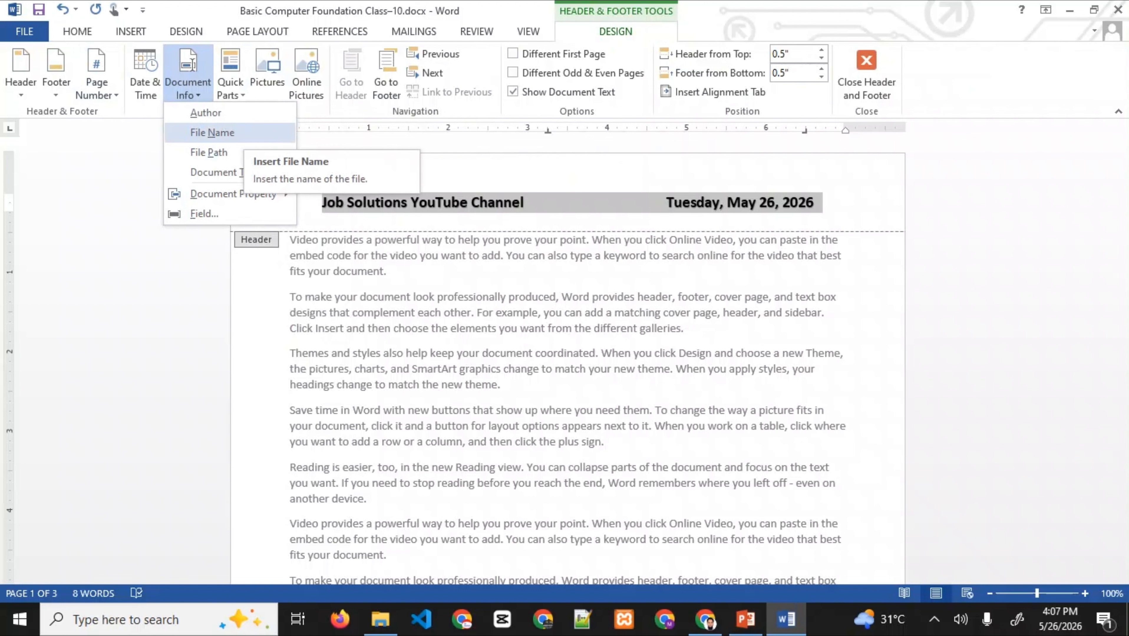
- Replace the header line with the File Name field and type 'Job solutions' after it
left_click(212, 133)
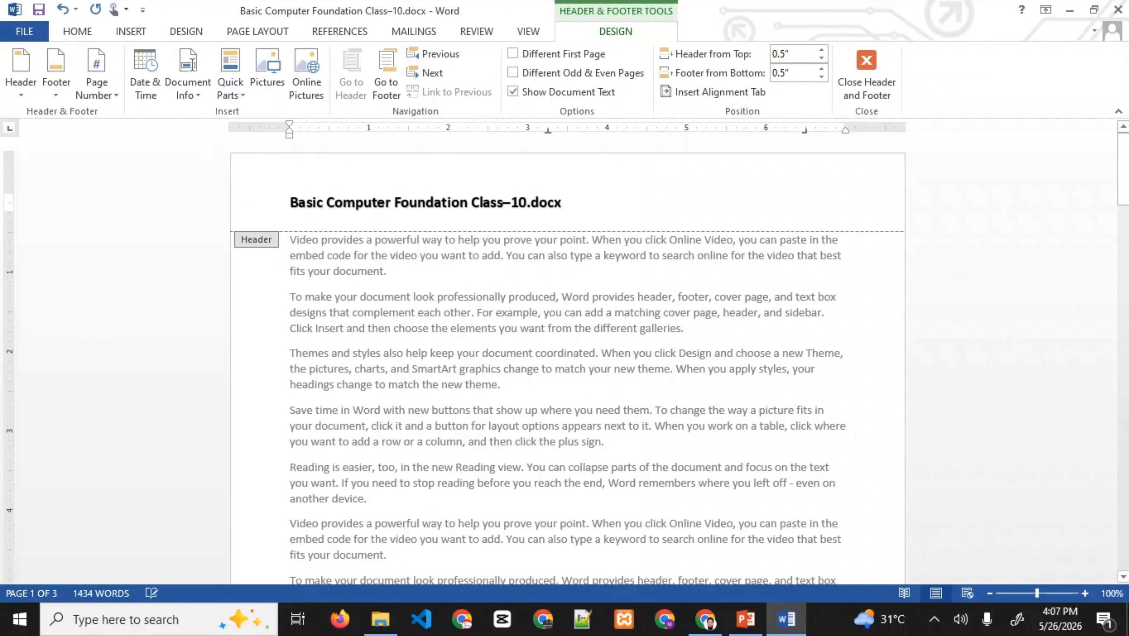
left_click(866, 73)
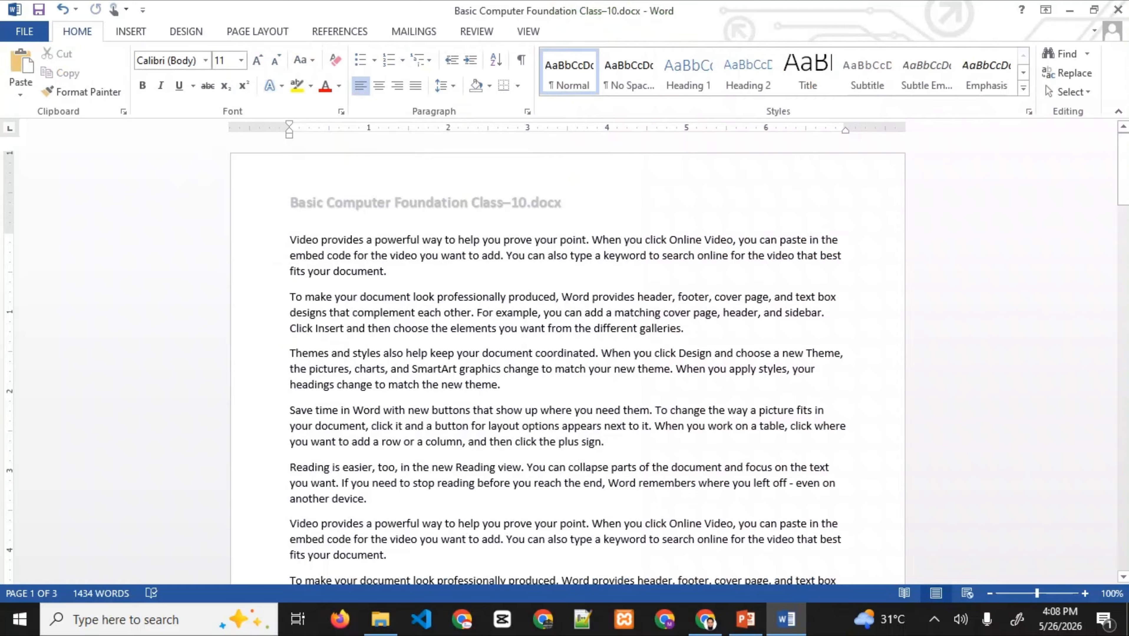
triple_click(437, 203)
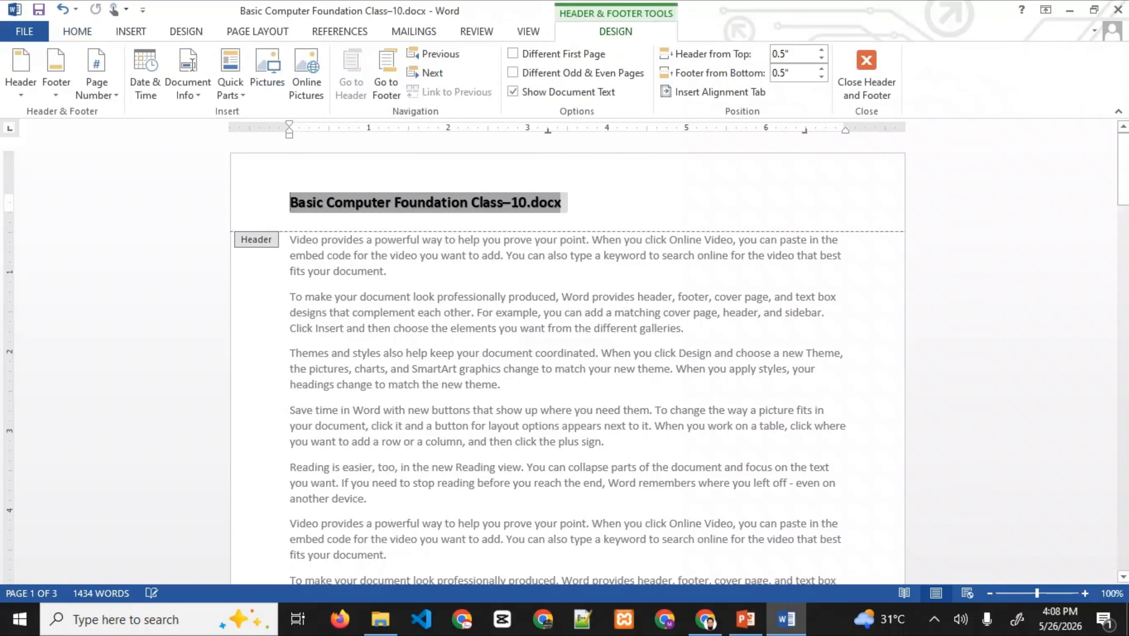
left_click(573, 203)
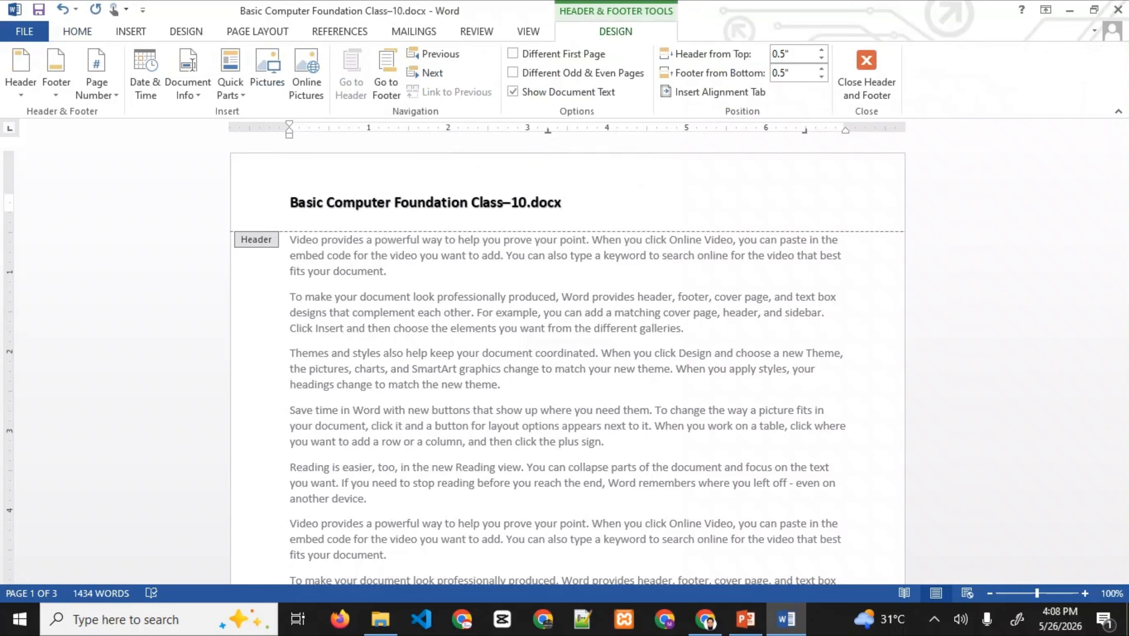
type("Job solutions")
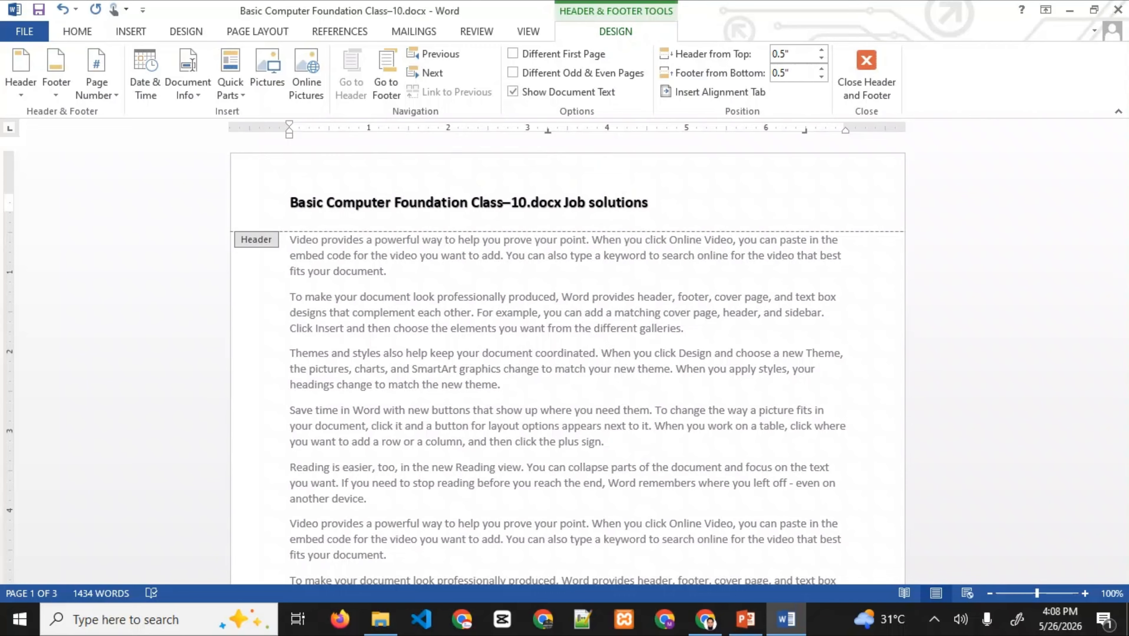
- Select 'Job solutions' and push it toward the right margin
left_click_drag(562, 203, 648, 203)
left_click(604, 203)
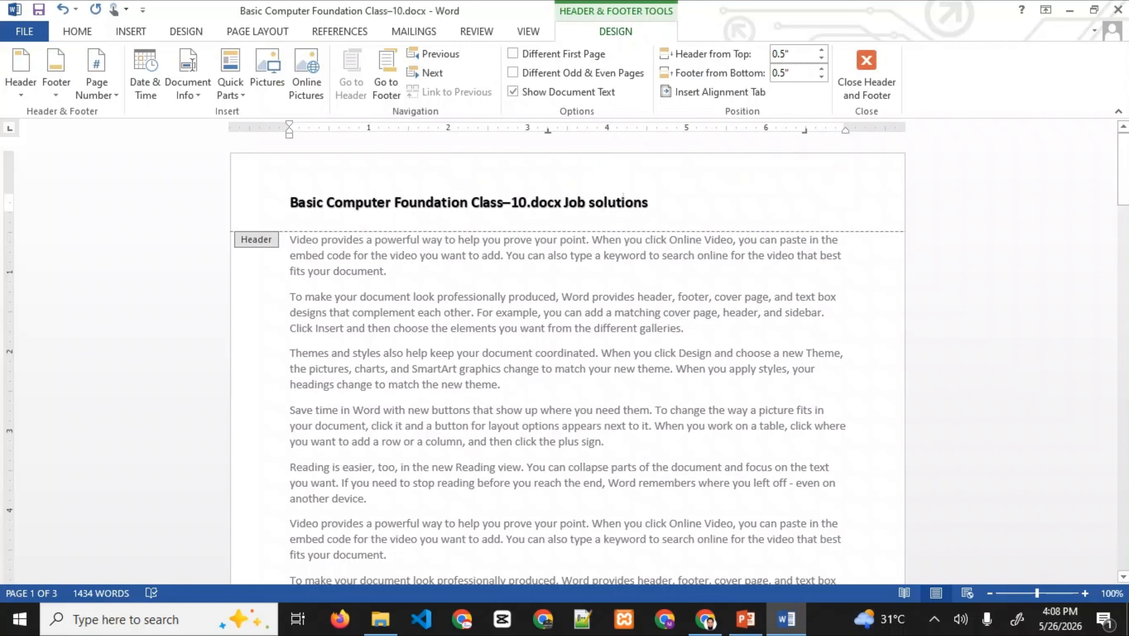
left_click_drag(564, 202, 656, 203)
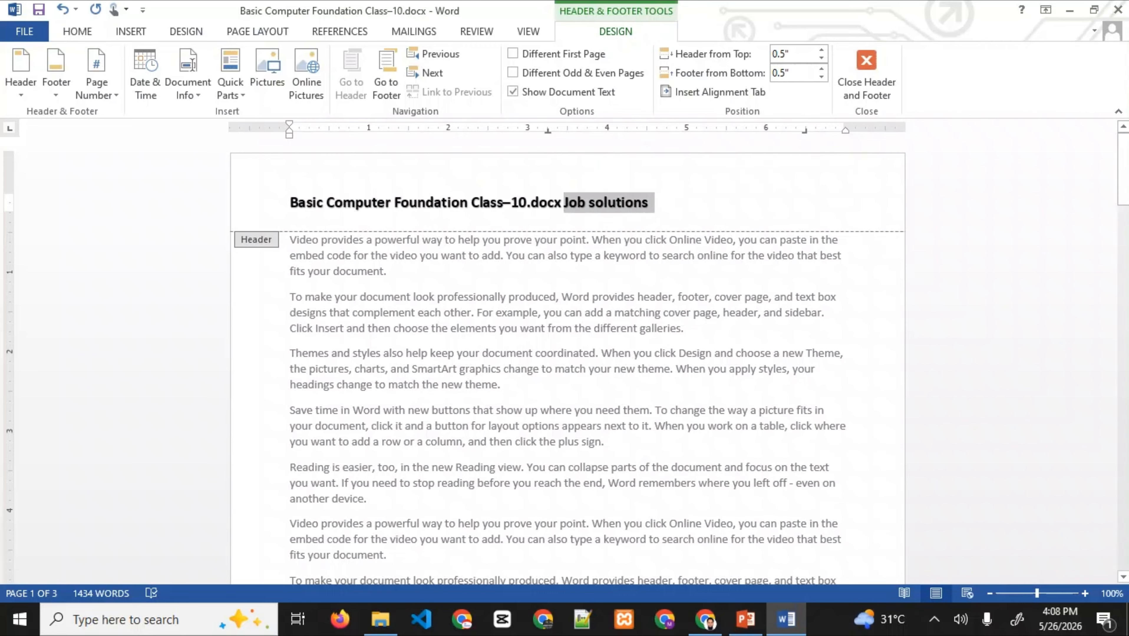
right_click(579, 204)
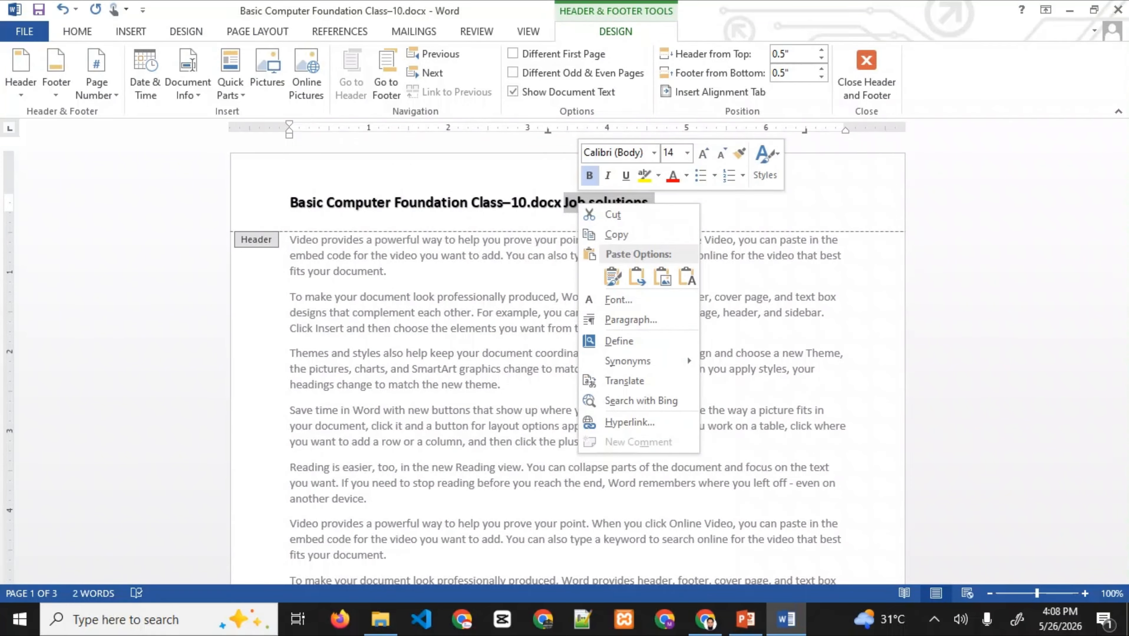
key("Escape")
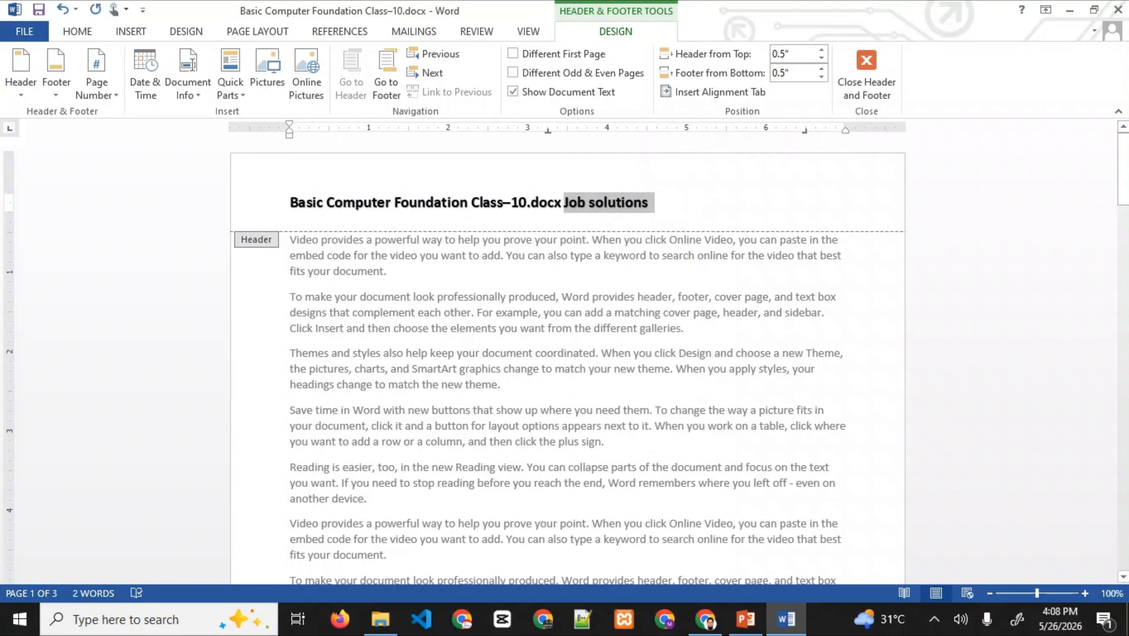
key("Left")
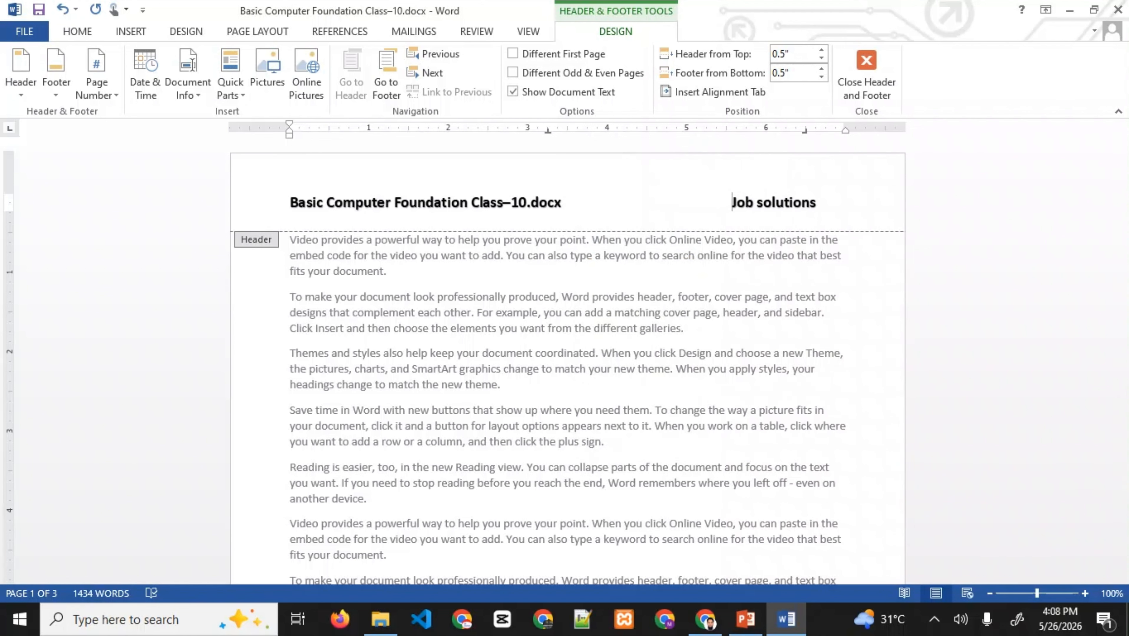
- Delete the file name and the 'Job solutions' text from the header
left_click(230, 74)
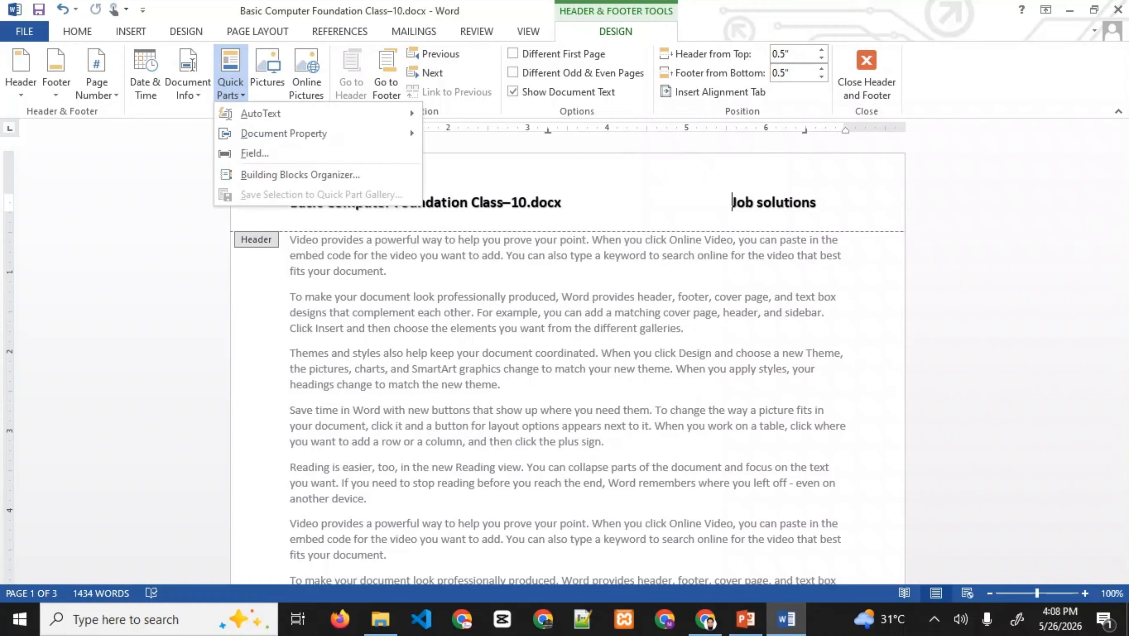
mouse_move(261, 114)
left_click(584, 202)
double_click(588, 202)
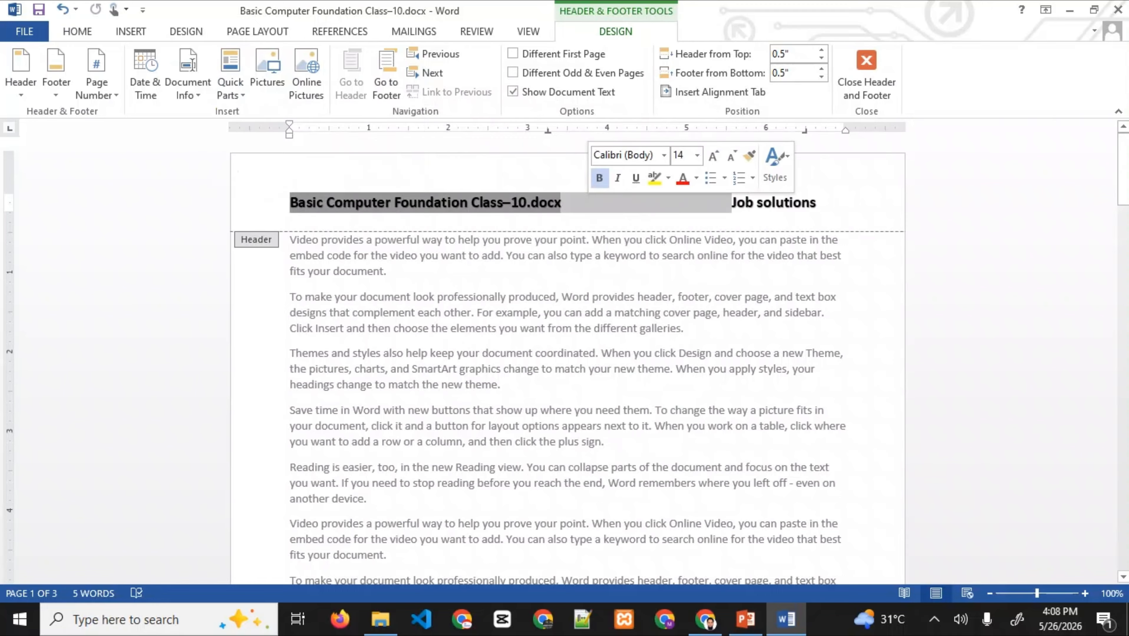
key("Delete")
left_click(250, 202)
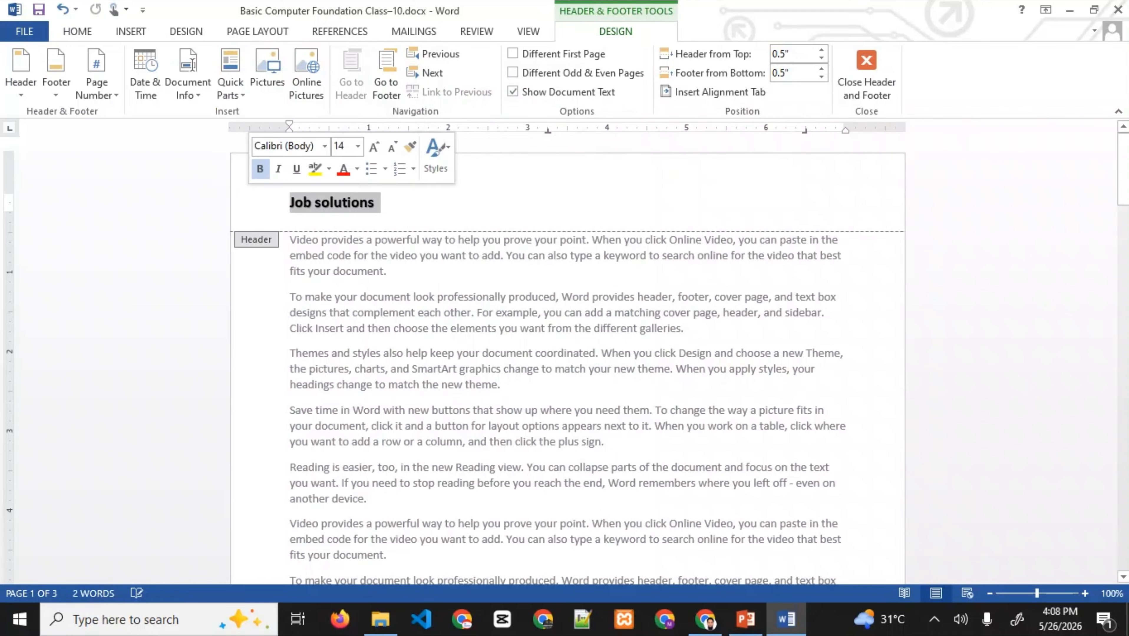
key("Delete")
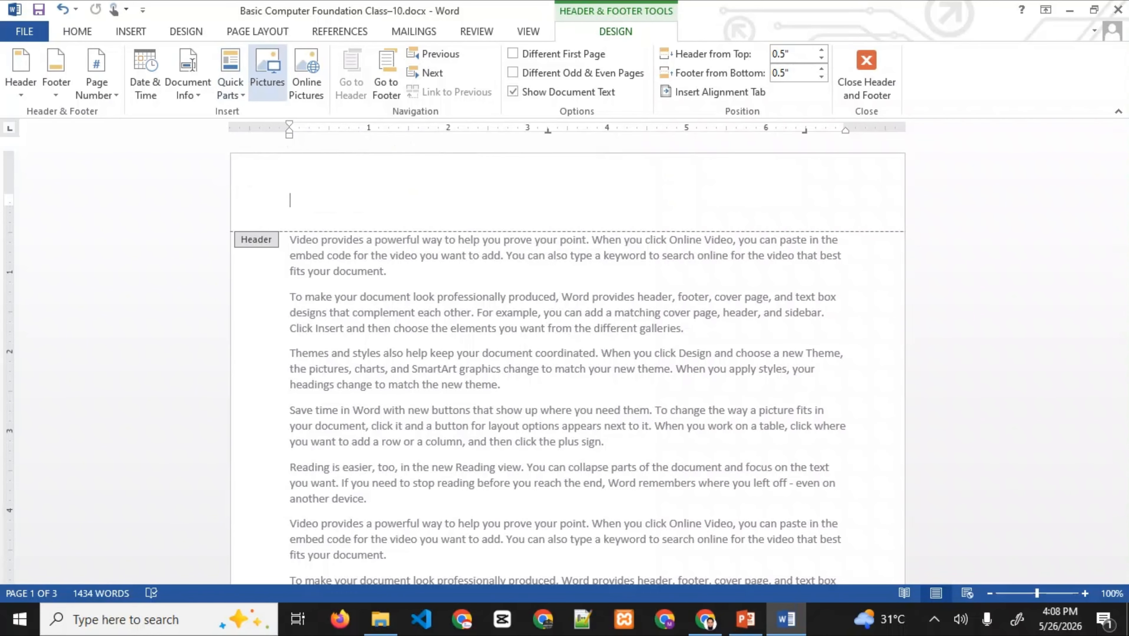
- Insert the istockphoto image into the header and shrink it to about 1.34 inches wide
left_click(267, 71)
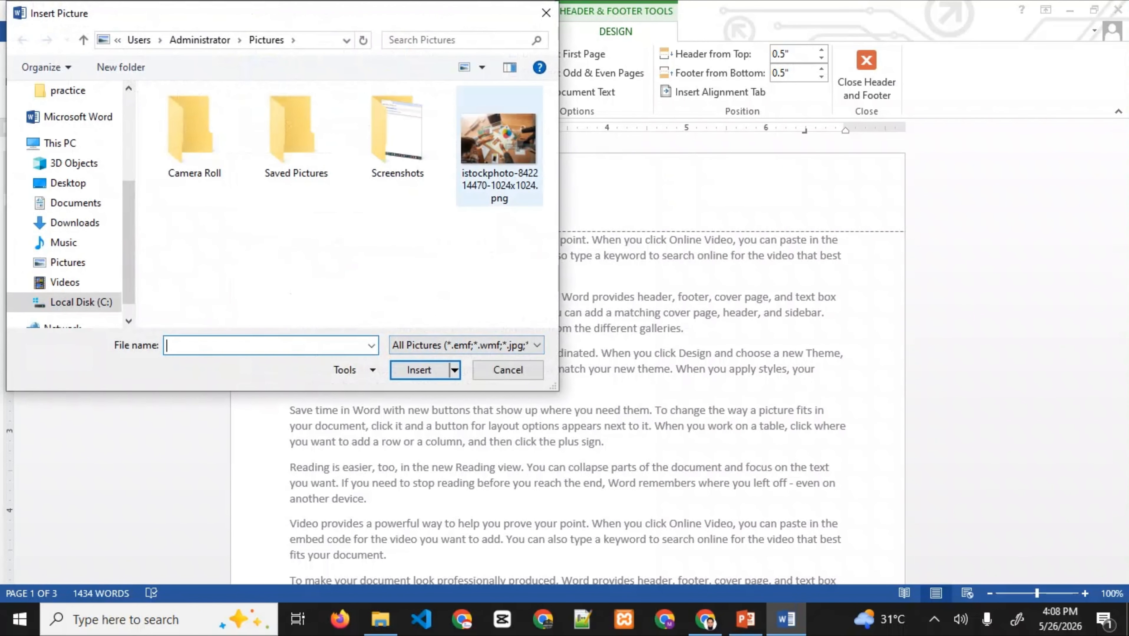
left_click(495, 156)
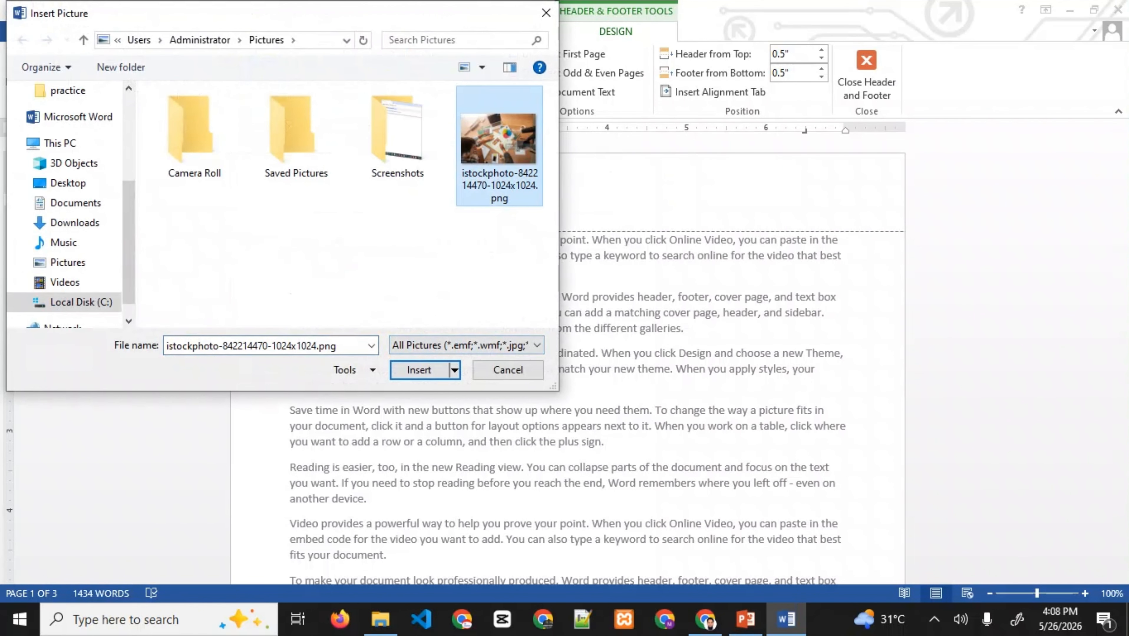
left_click(418, 370)
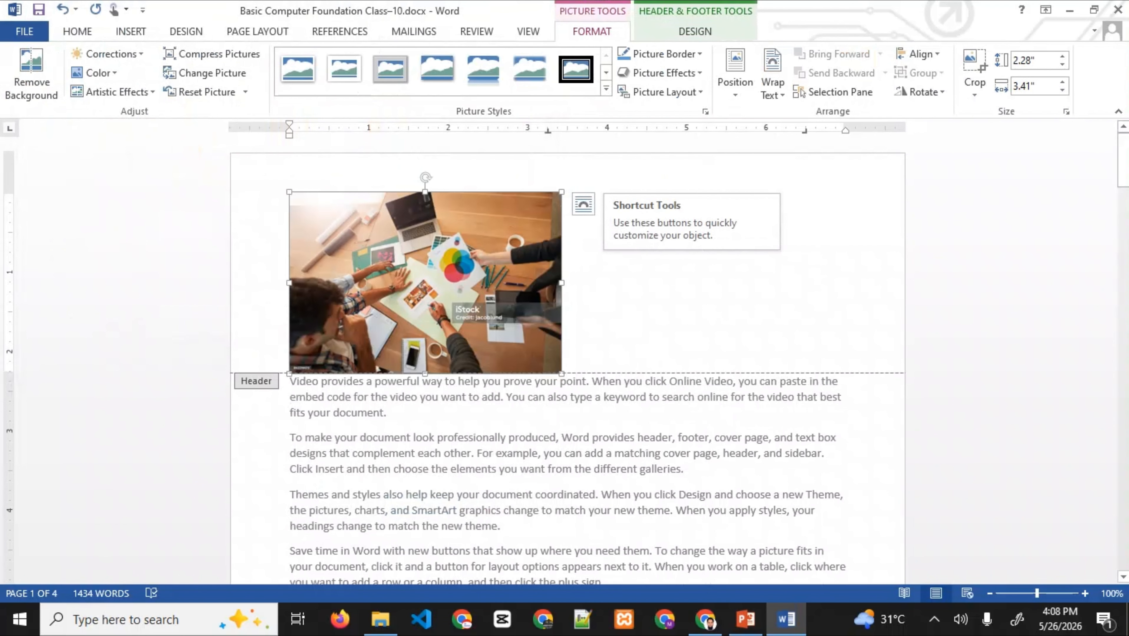
left_click_drag(561, 373, 342, 248)
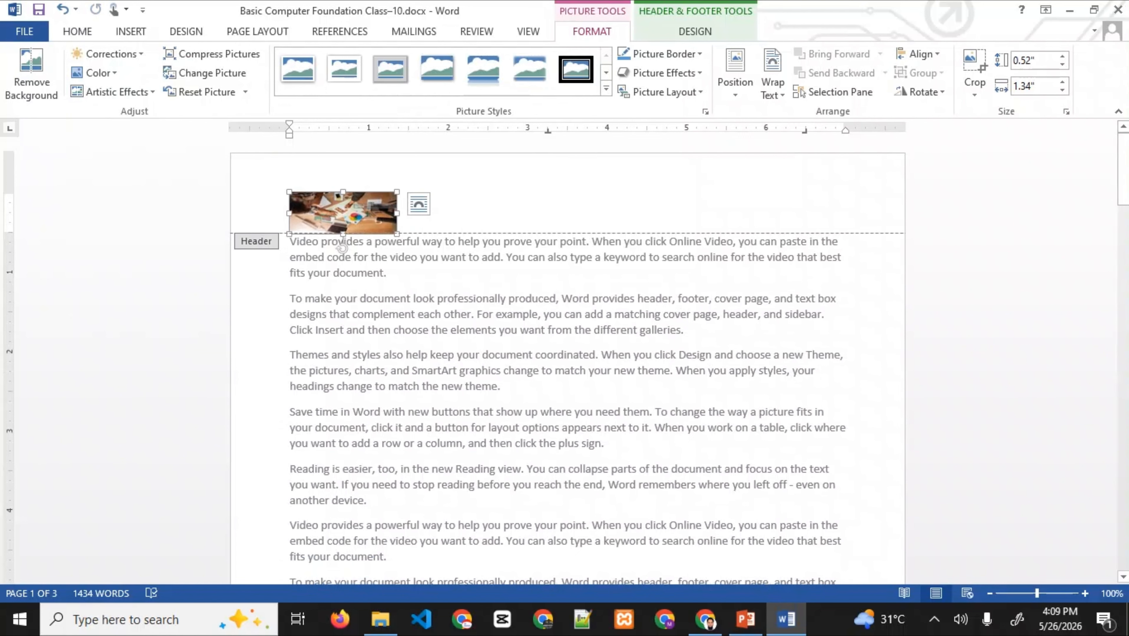
- Narrow the header picture to 0.95", add 'Job solution' beside it, and make the line bold at size 12
left_click_drag(396, 213, 366, 213)
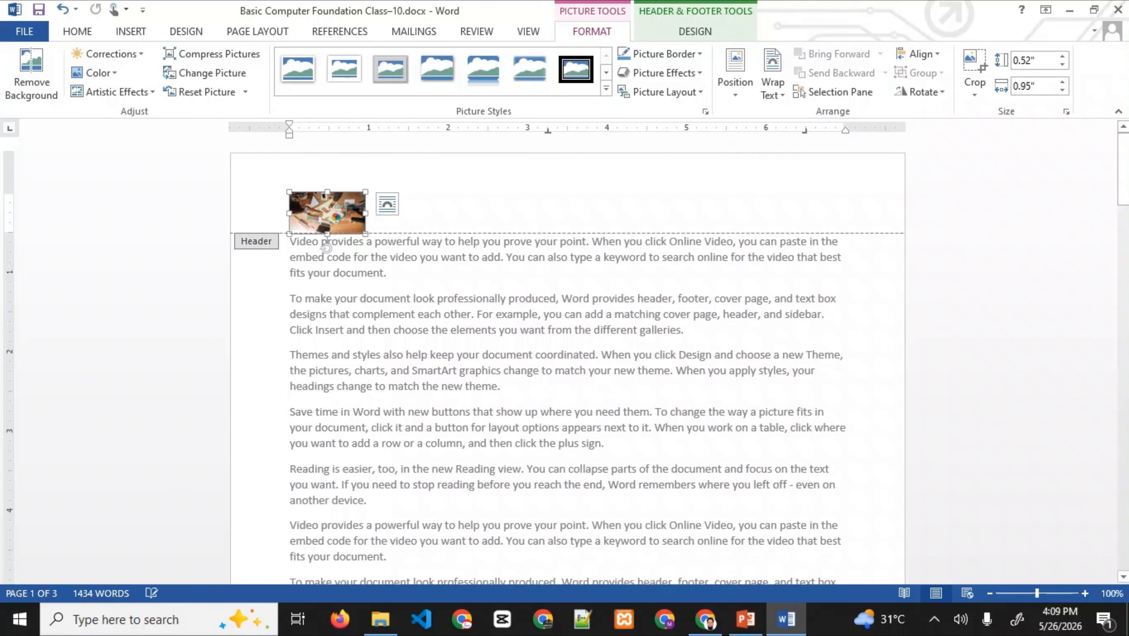
left_click(326, 249)
type("J")
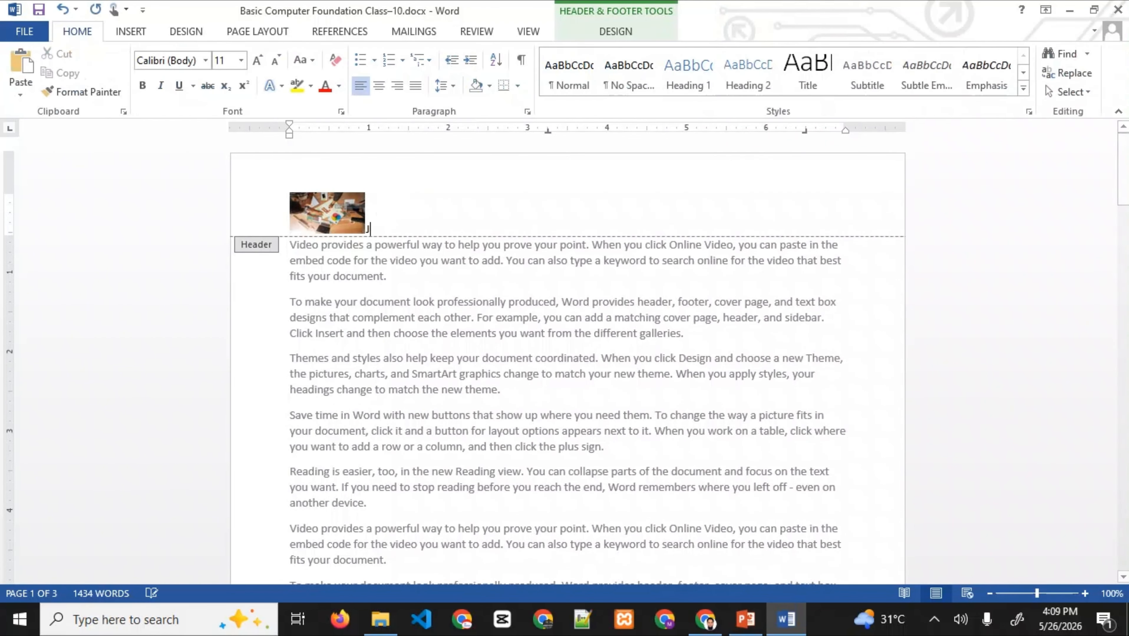
type("ob ")
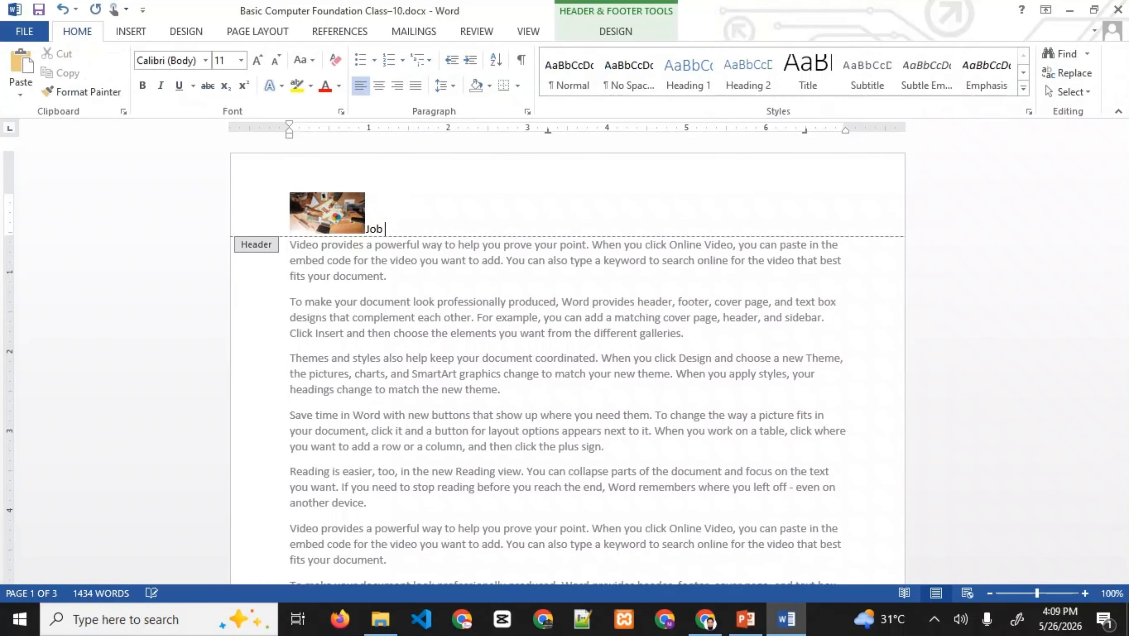
type("solutions")
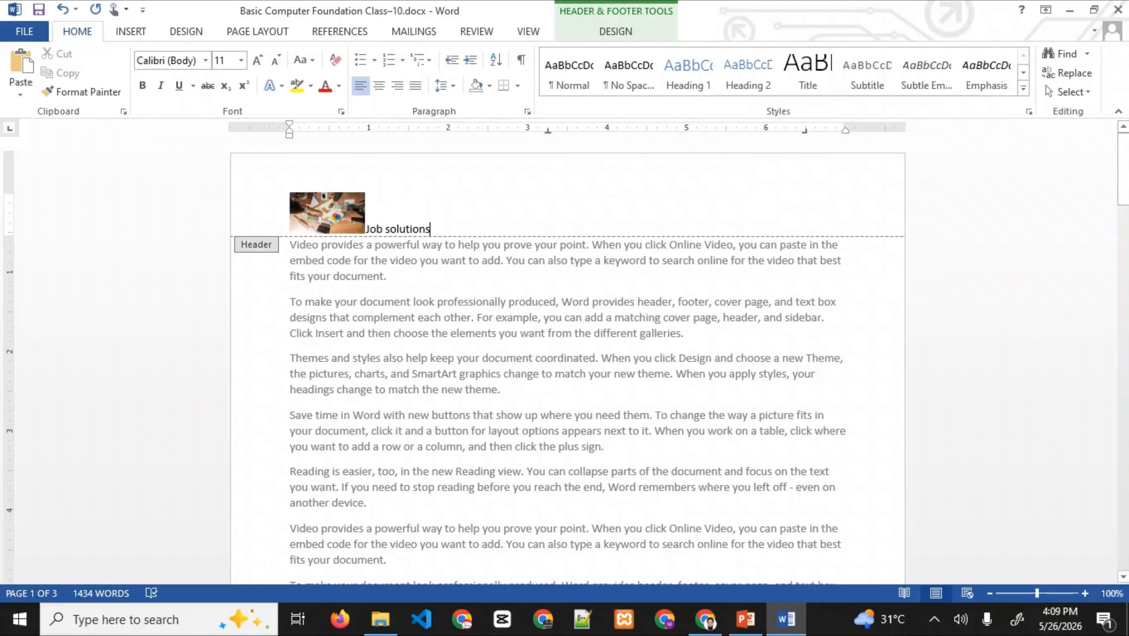
triple_click(399, 229)
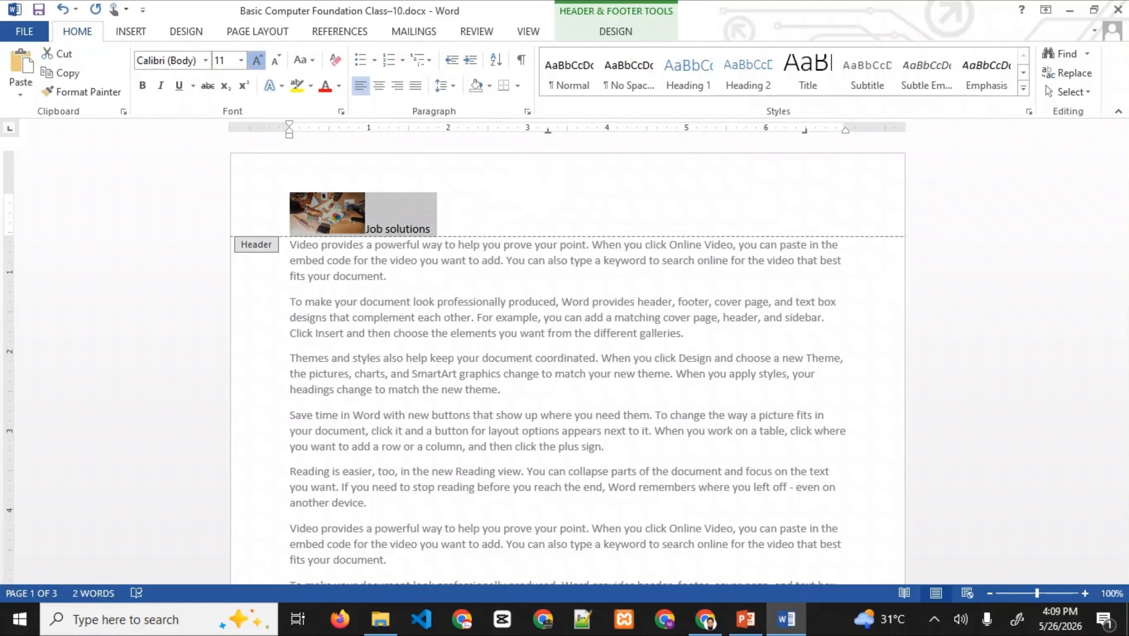
left_click(257, 60)
left_click(142, 85)
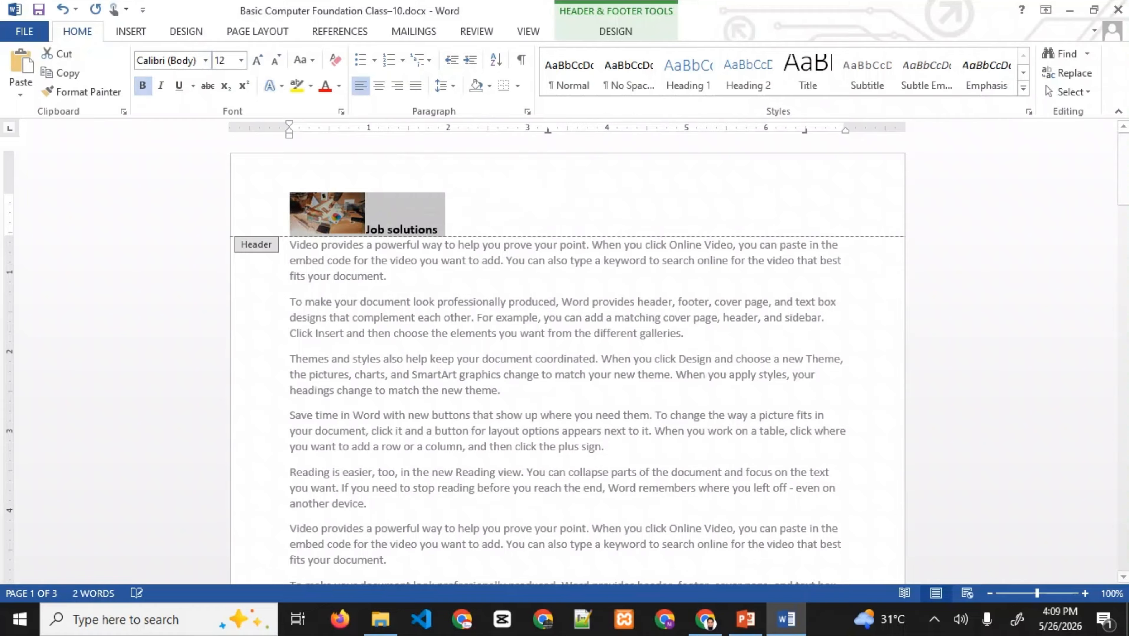
- Return to the body text, then reopen the header for editing
double_click(544, 302)
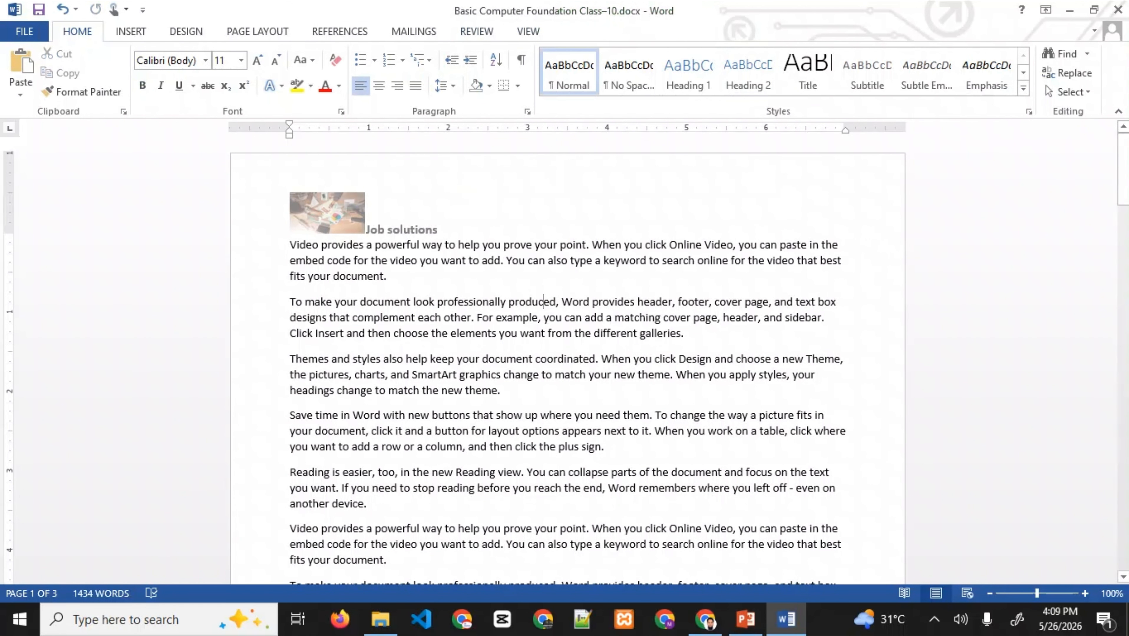
left_click(841, 245)
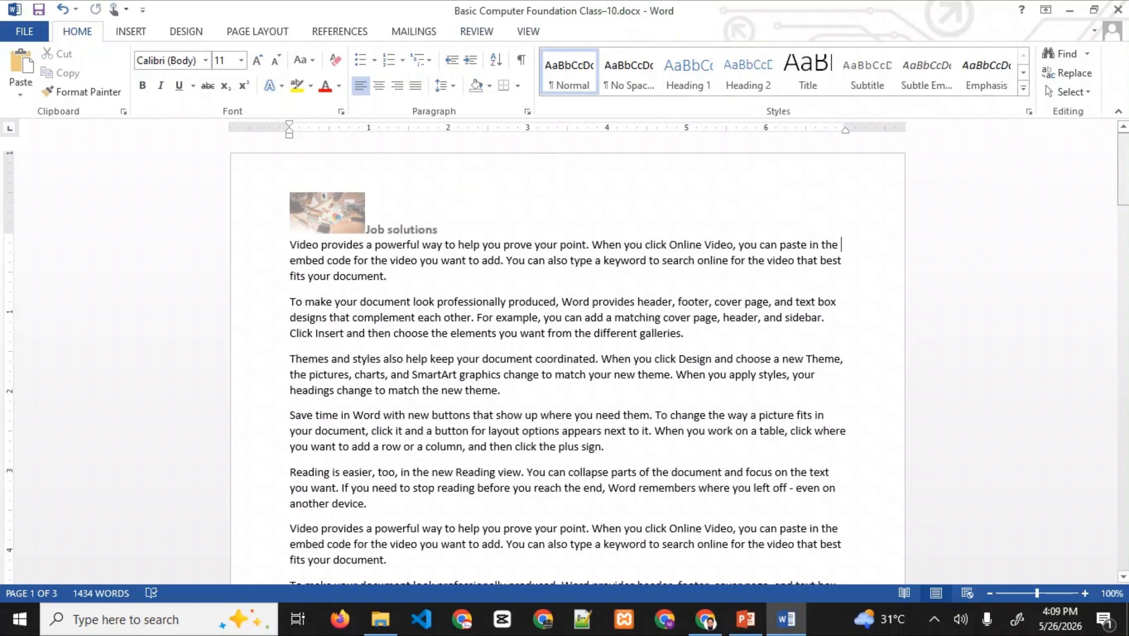
mouse_move(1123, 193)
left_mouse_down()
mouse_move(1123, 559)
mouse_move(1123, 193)
left_mouse_up()
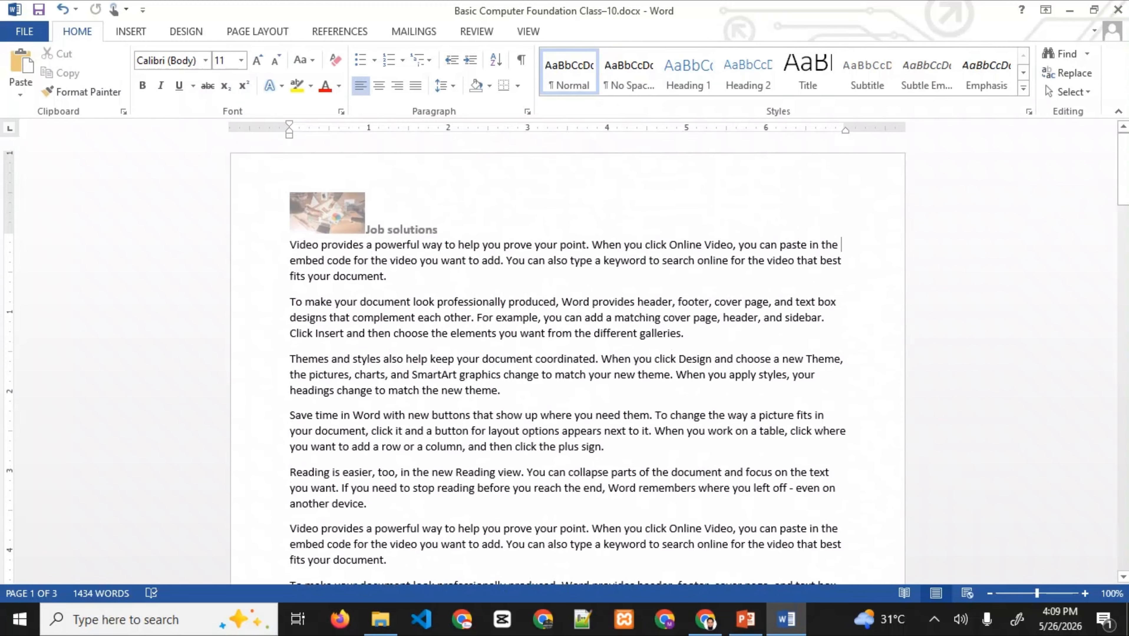
double_click(401, 229)
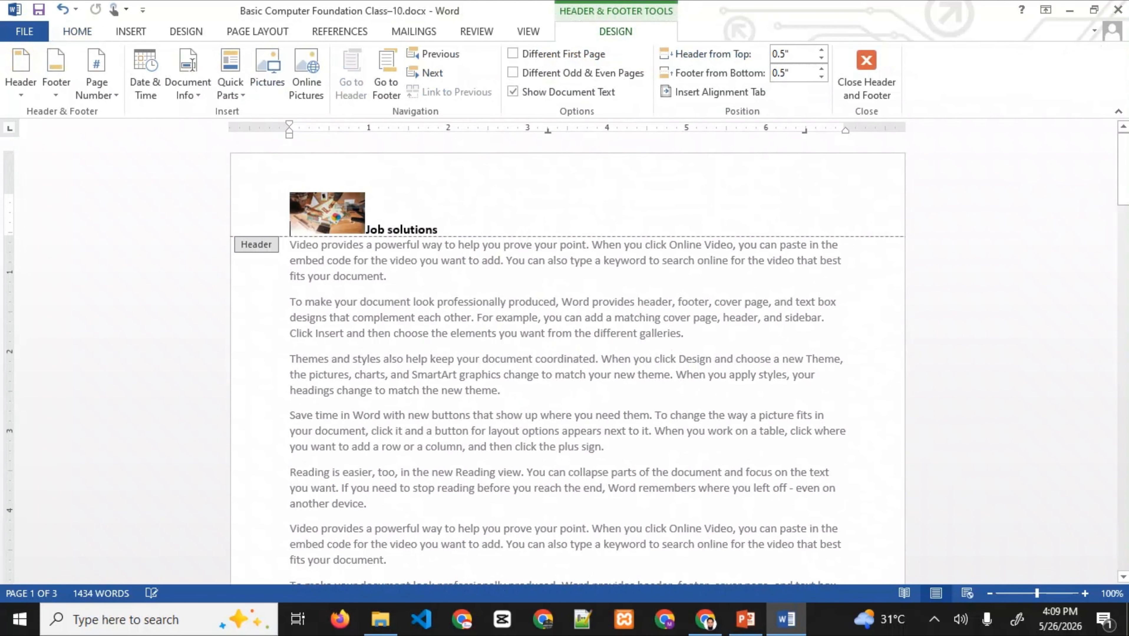
- After glancing at the PowerPoint slides, clear the header's picture and text and close it
key("alt+Tab")
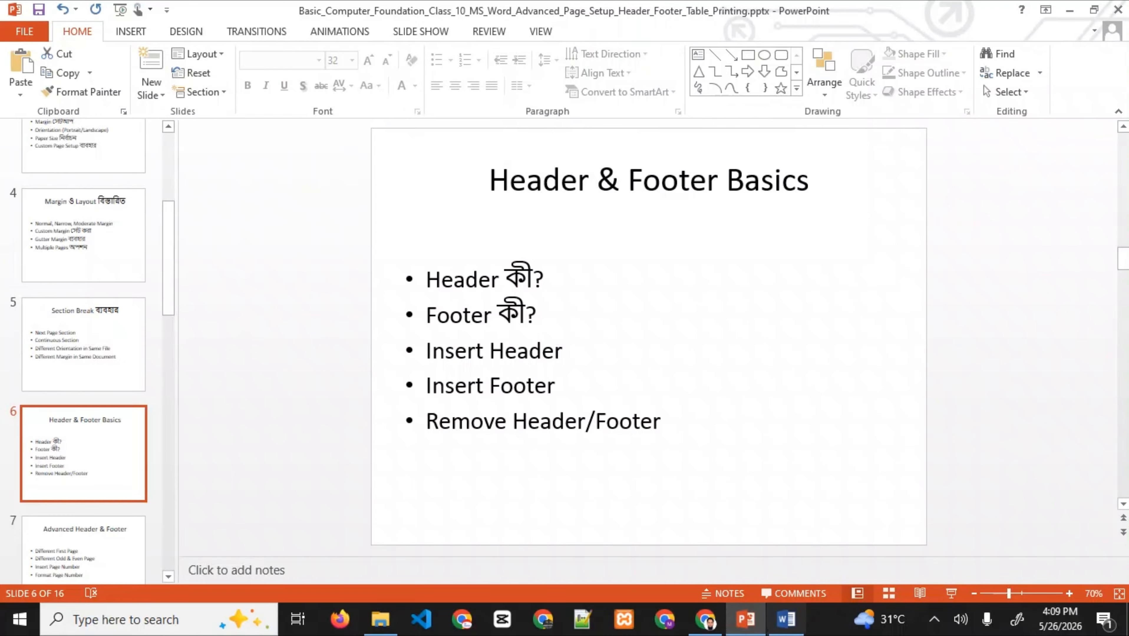
key("alt+Tab")
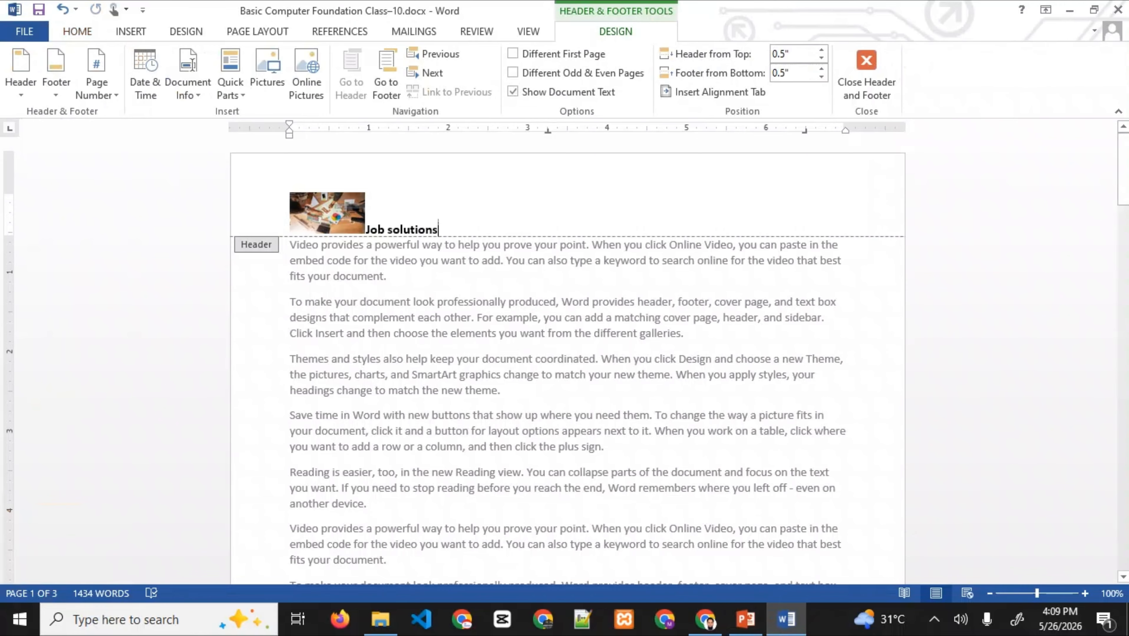
double_click(497, 228)
key("ctrl+a")
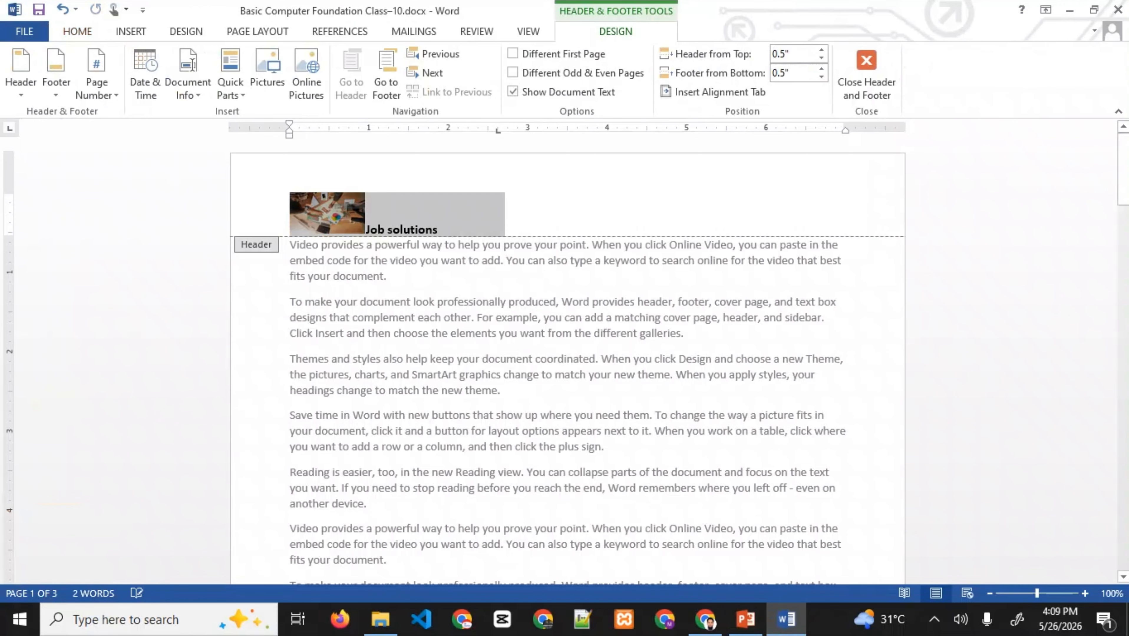
key("Delete")
left_click(866, 76)
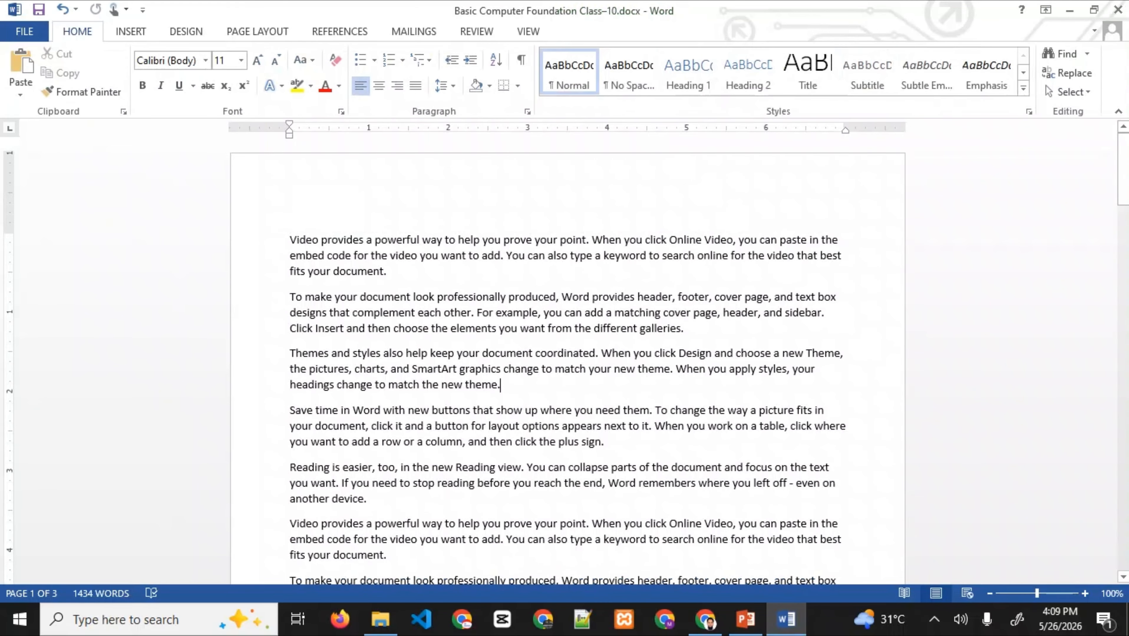
- Scroll down and open page 1's footer for editing
mouse_move(1123, 170)
left_mouse_down()
mouse_move(1122, 535)
mouse_move(1123, 151)
left_mouse_up()
scroll(566, 356, "down", 10)
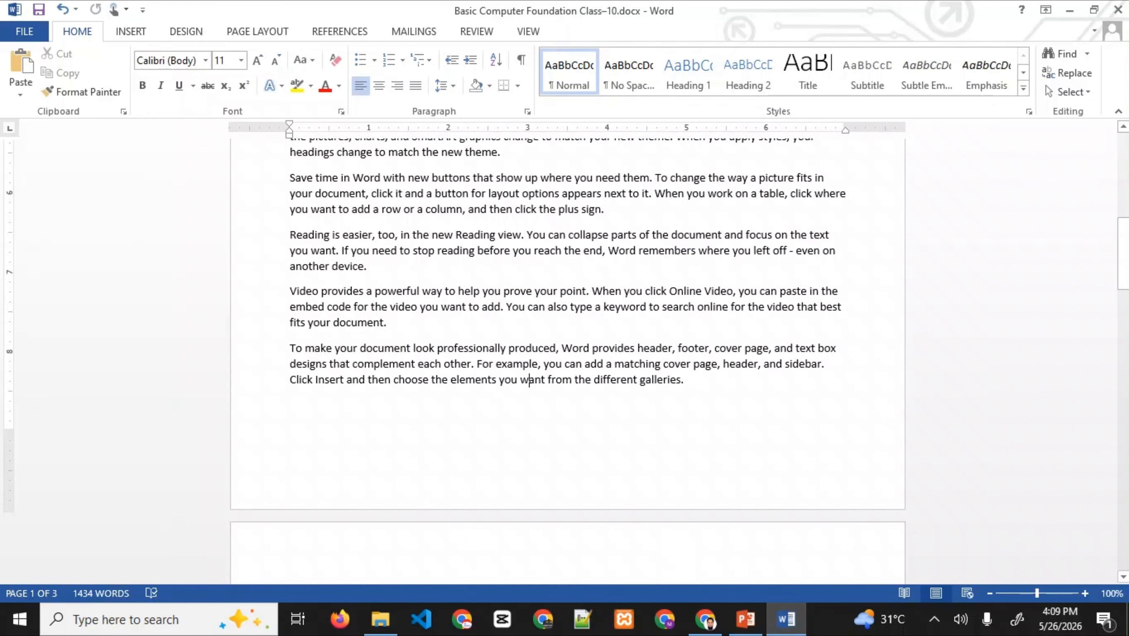
double_click(529, 464)
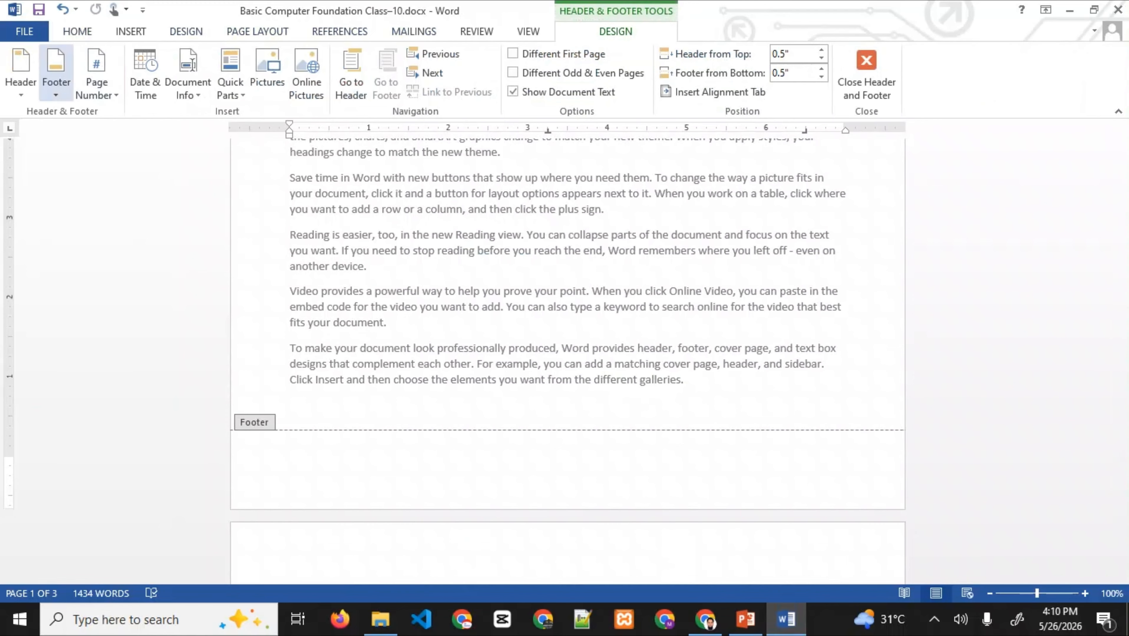
- Add an Accent Bar 1 page number at the bottom of the page
left_click(56, 74)
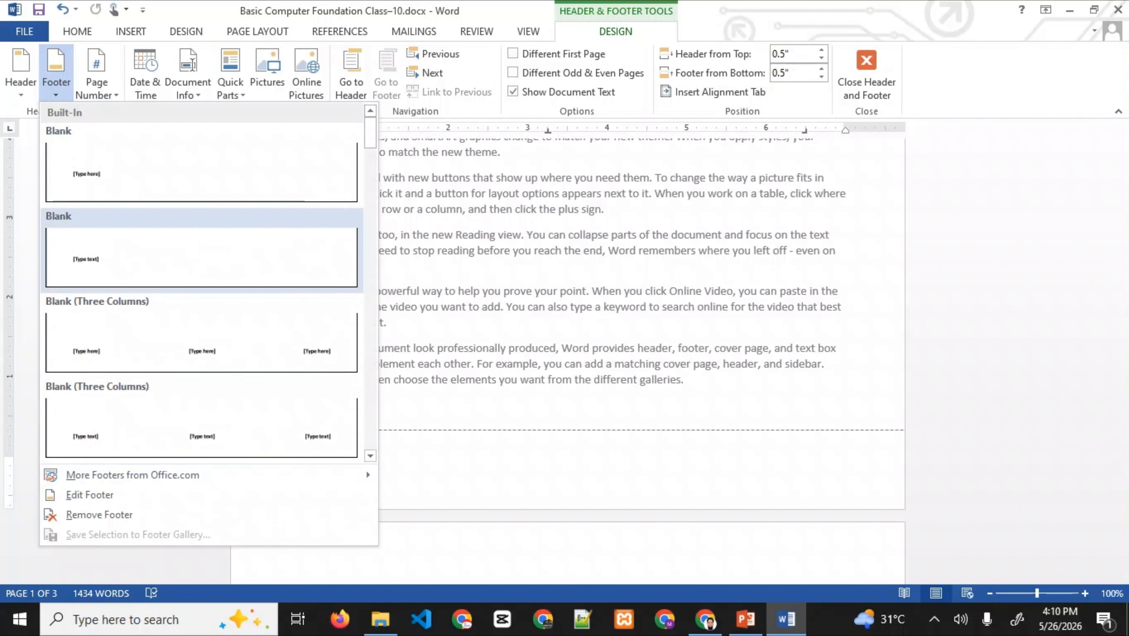
key("Escape")
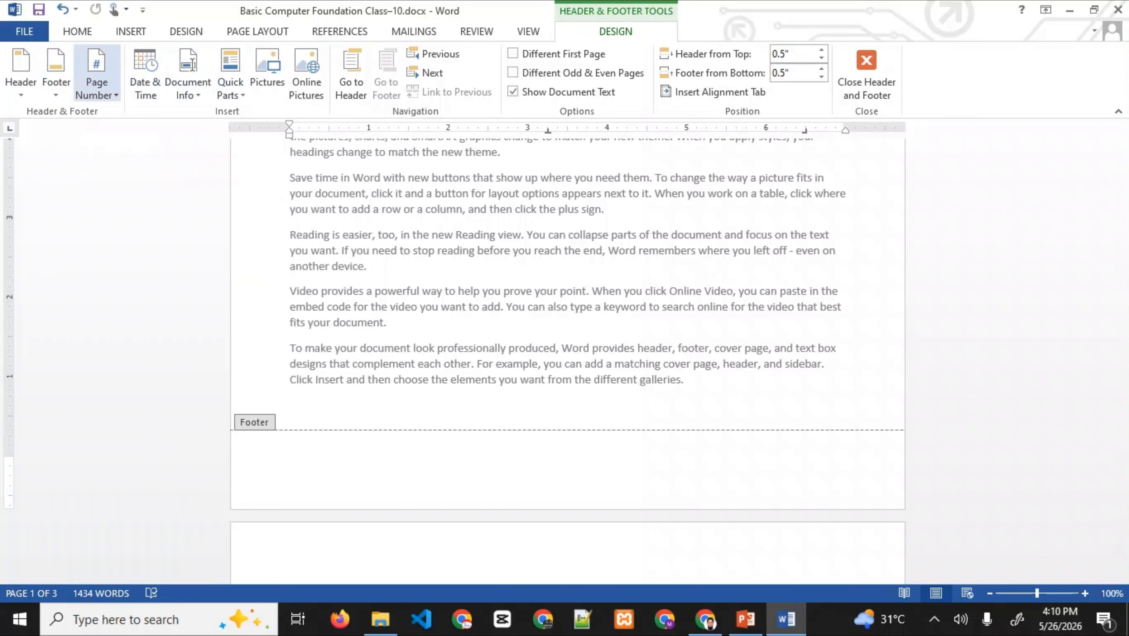
left_click(96, 82)
mouse_move(133, 112)
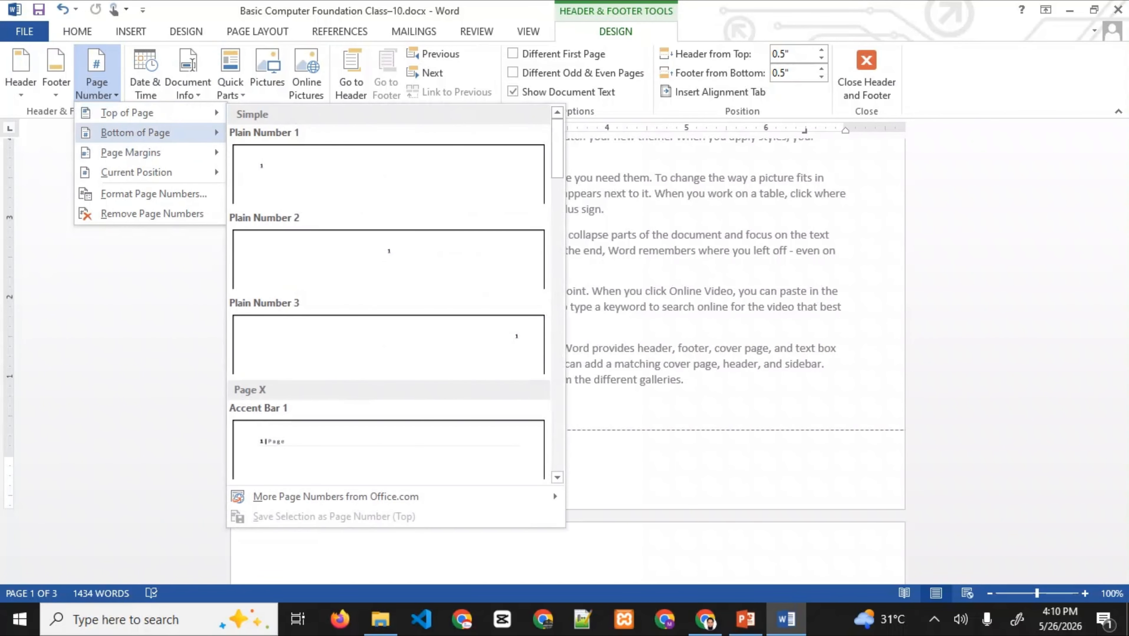
mouse_move(133, 132)
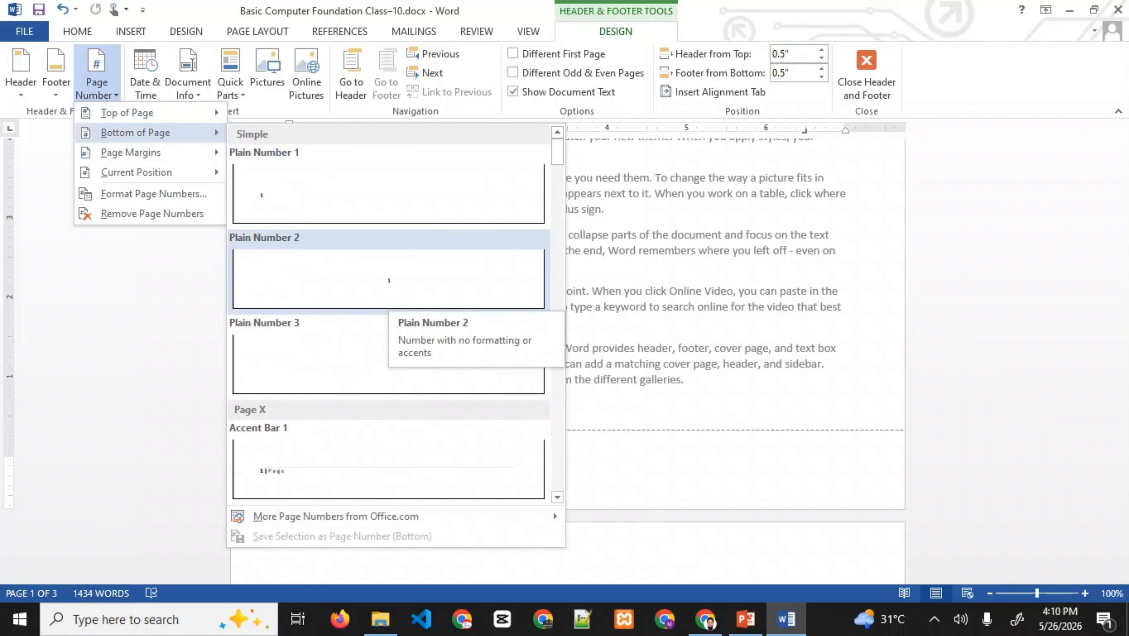
left_click(389, 468)
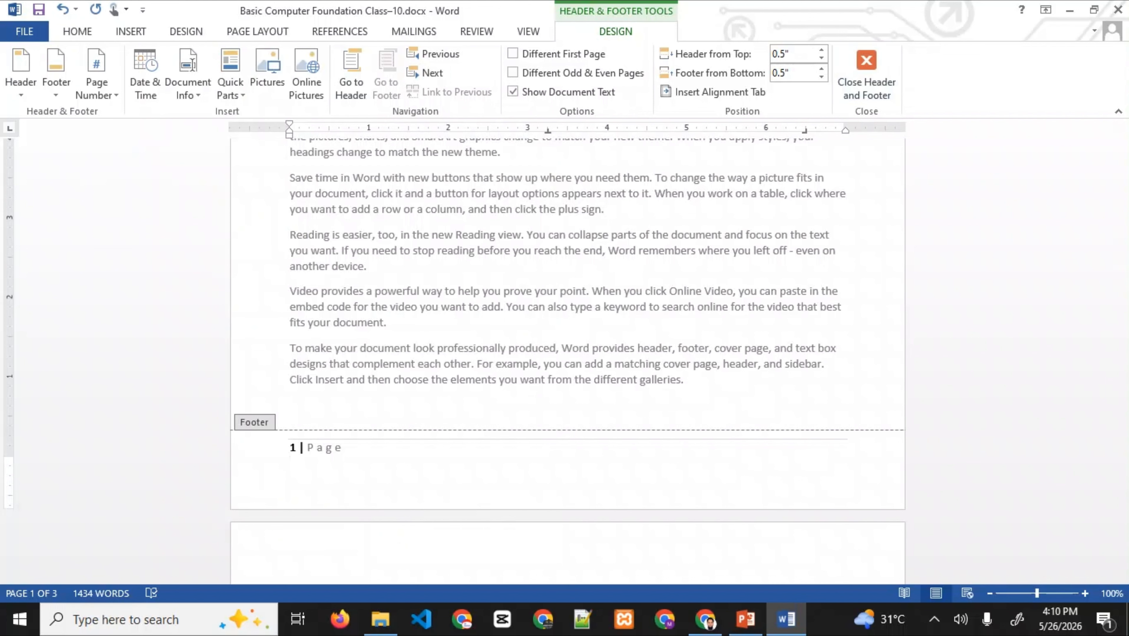
- Close the footer, scroll through the numbered pages, and switch to PowerPoint
left_click(866, 74)
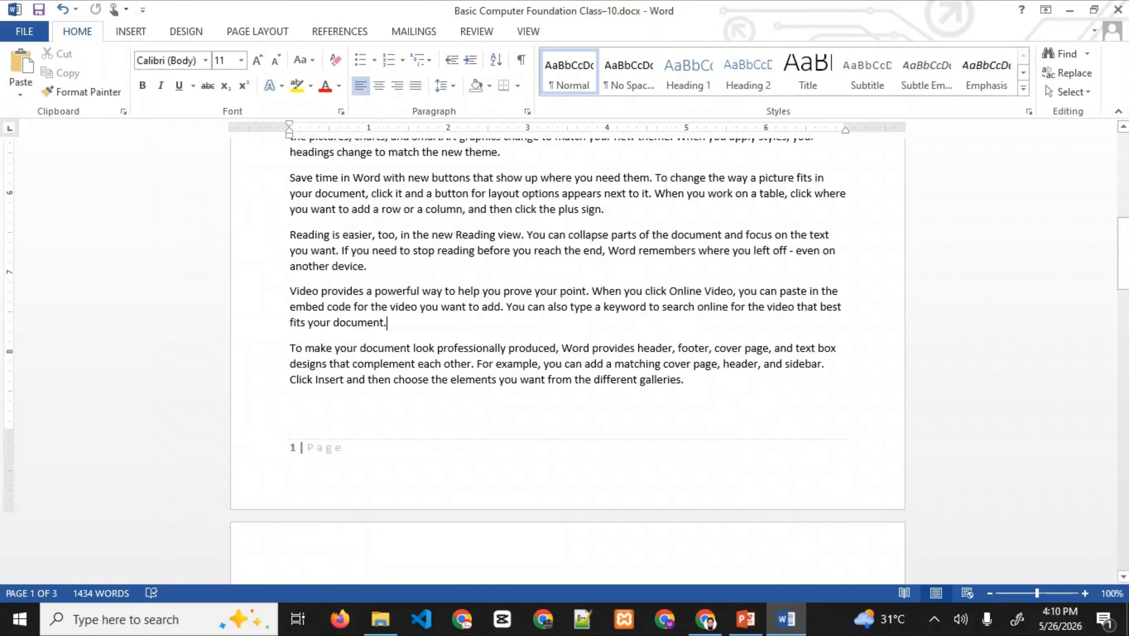
scroll(567, 357, "down", 8)
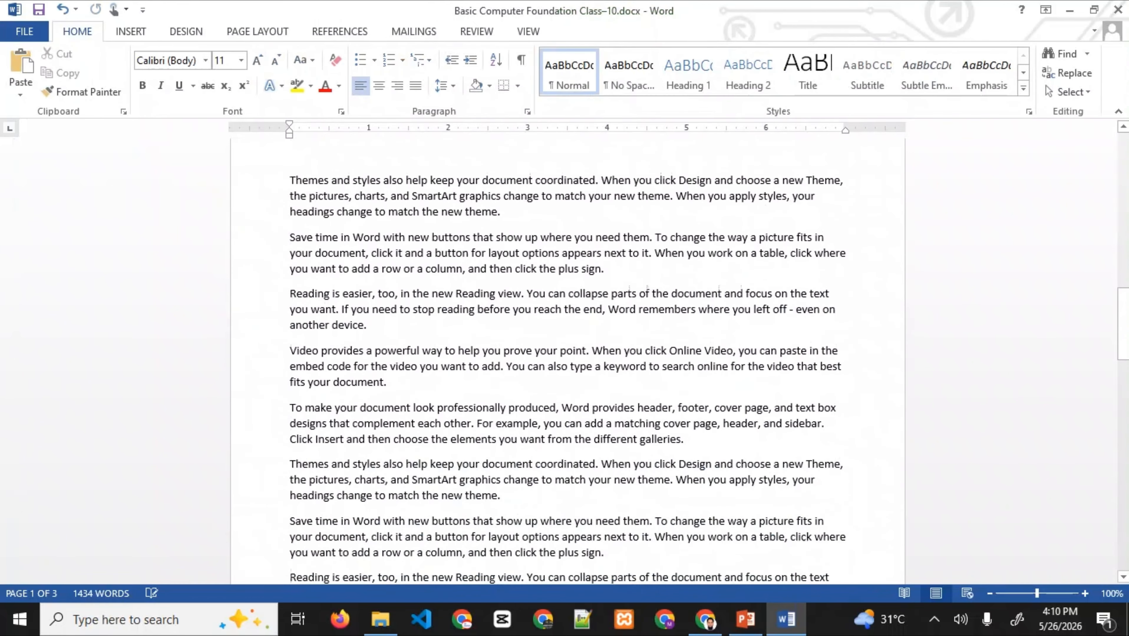
scroll(567, 356, "down", 20)
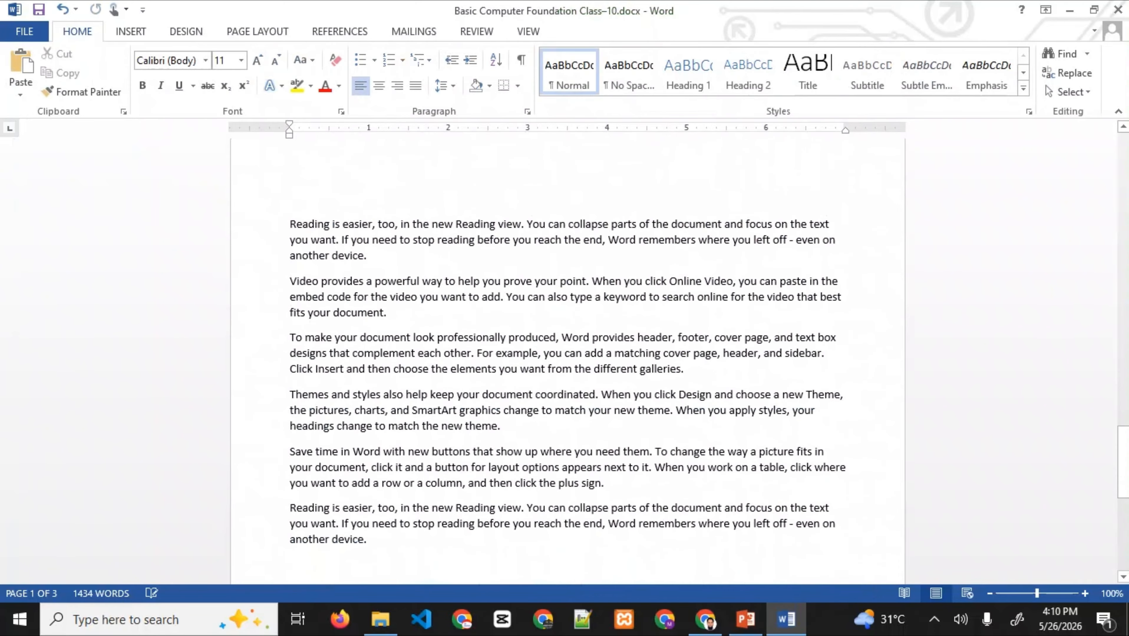
scroll(567, 357, "down", 10)
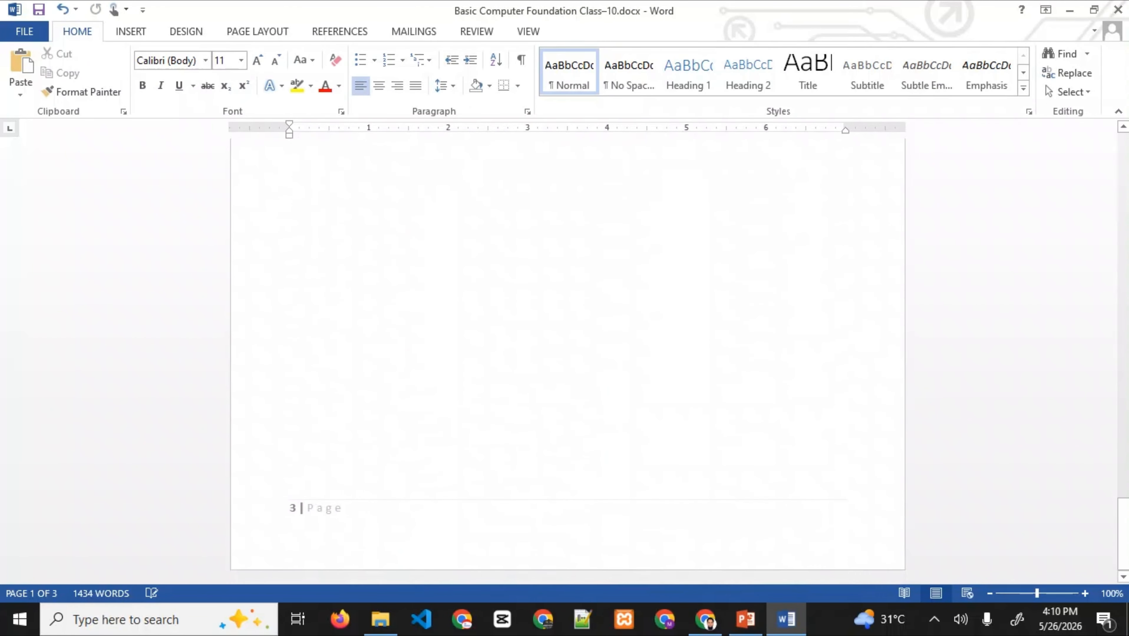
left_click_drag(1123, 538, 1124, 171)
left_click(376, 354)
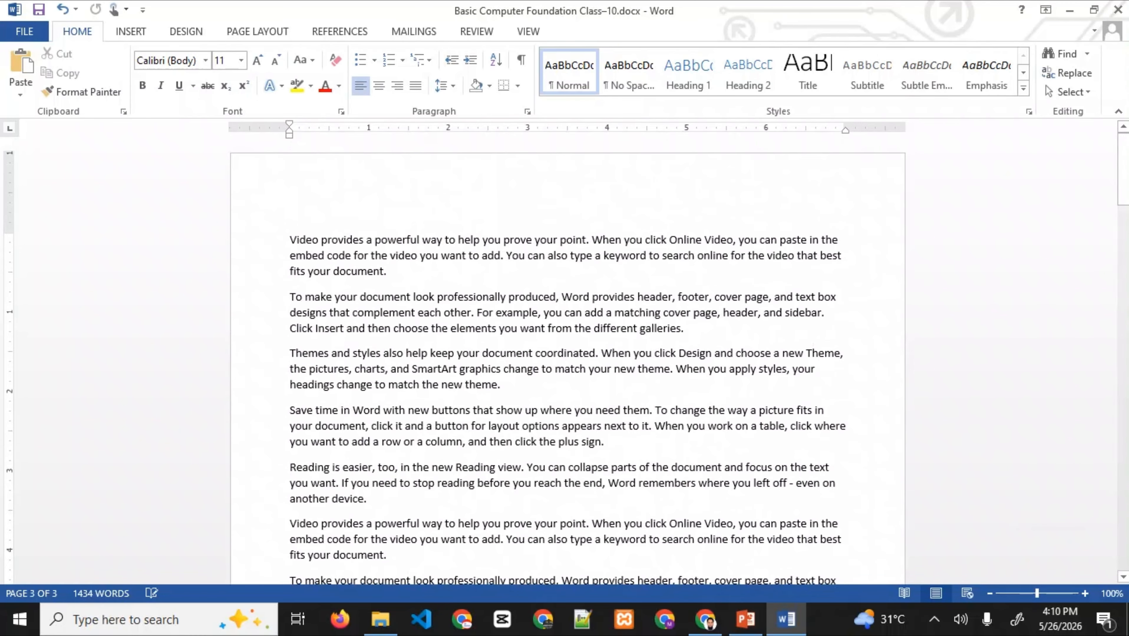
left_click(745, 620)
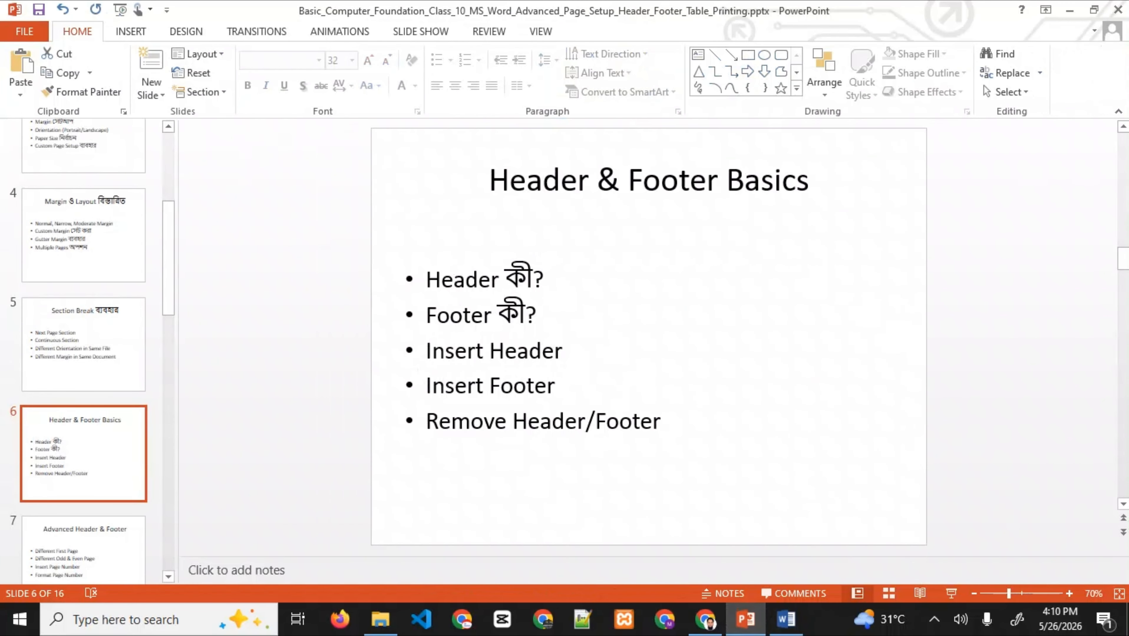
- Show slide 7, Advanced Header & Footer, in PowerPoint, then return to Word
scroll(84, 368, "down", 4)
left_click(84, 365)
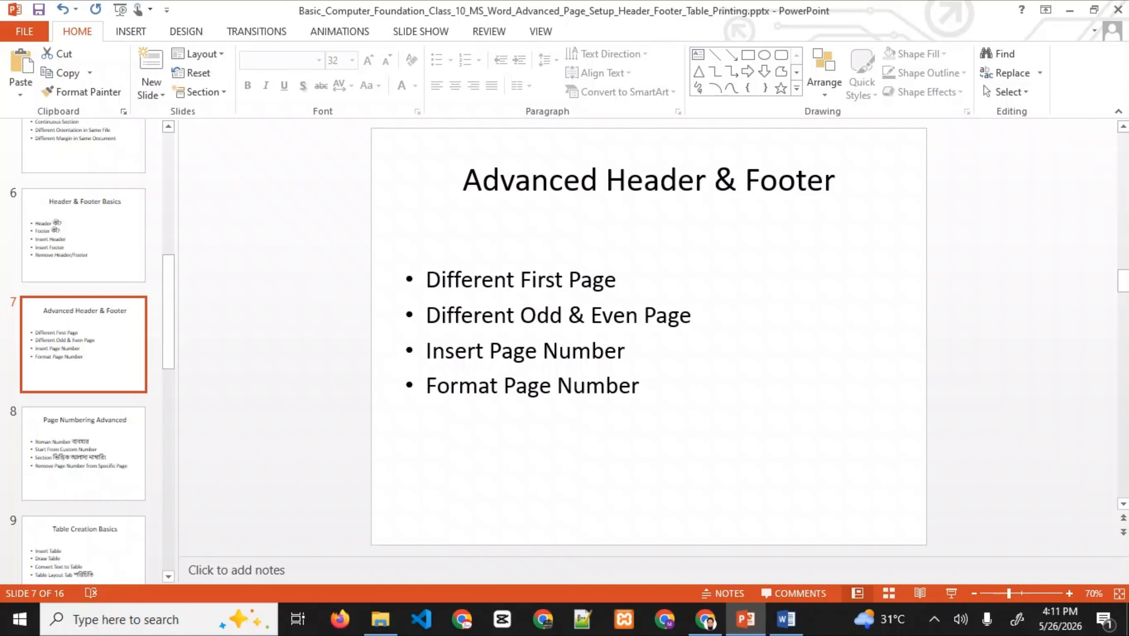
mouse_move(786, 620)
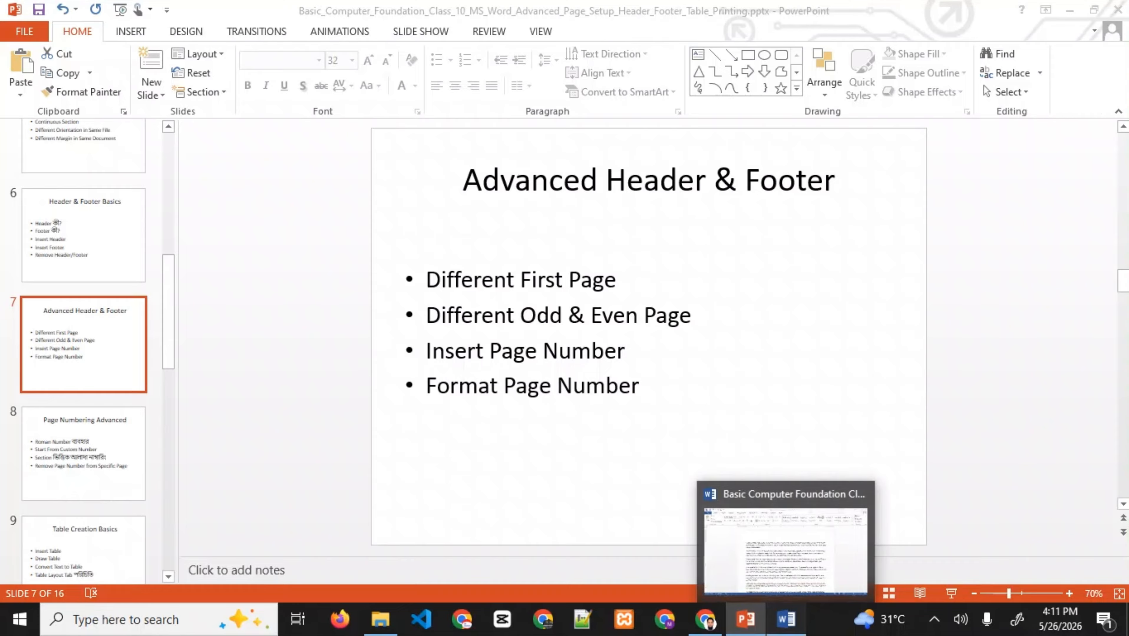
left_click(786, 619)
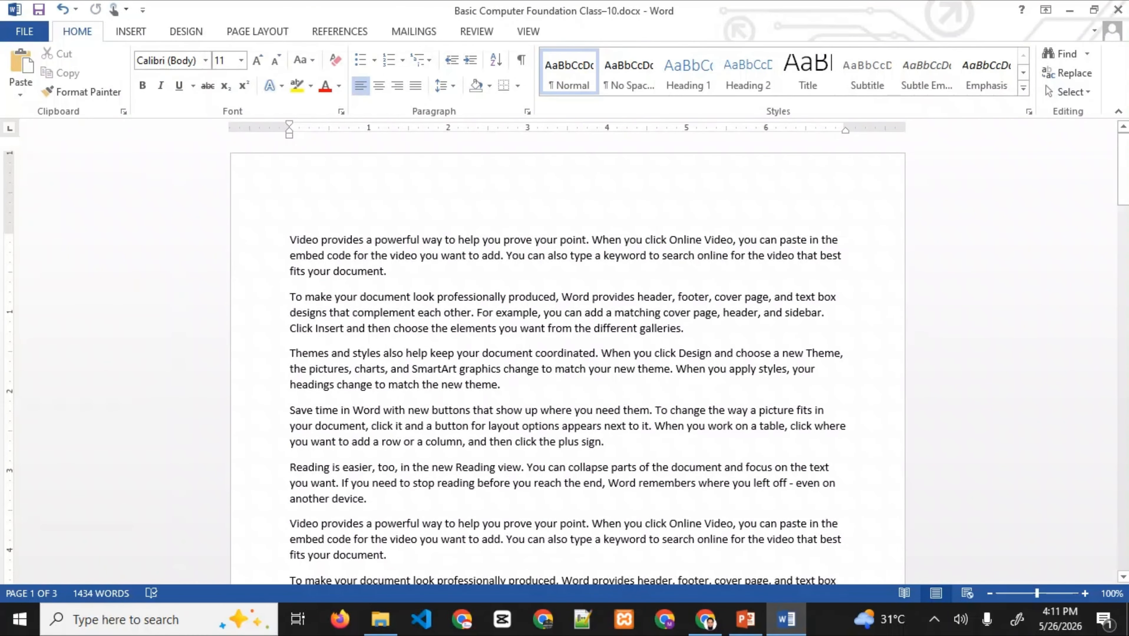
- Turn on Different Odd & Even Pages and type 'This is for Odd' in the header
double_click(388, 234)
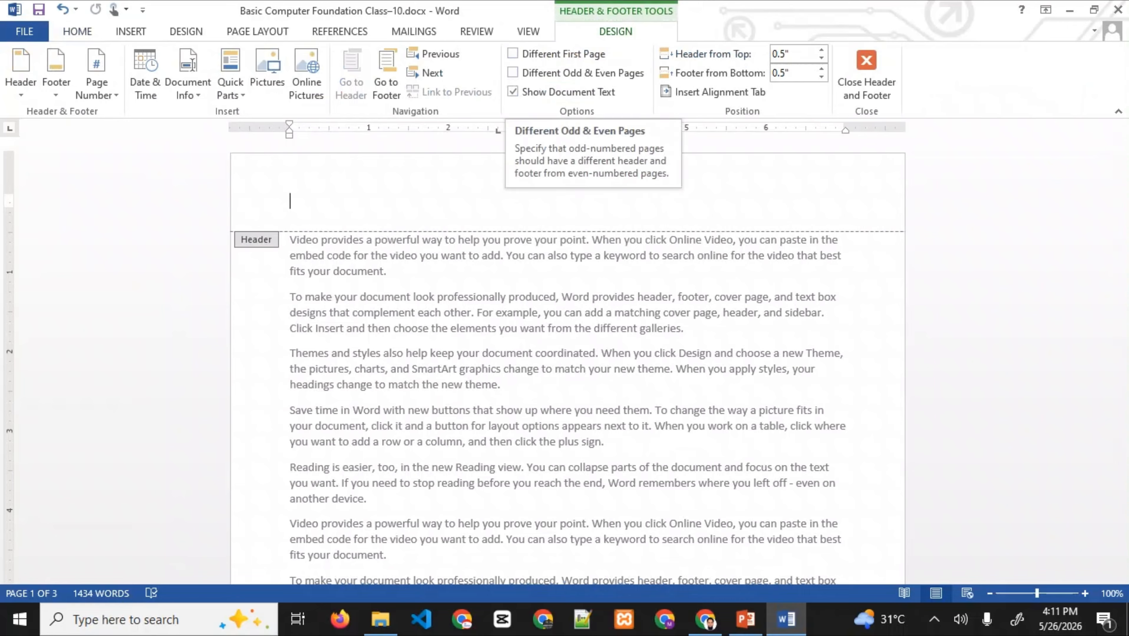
left_click(513, 72)
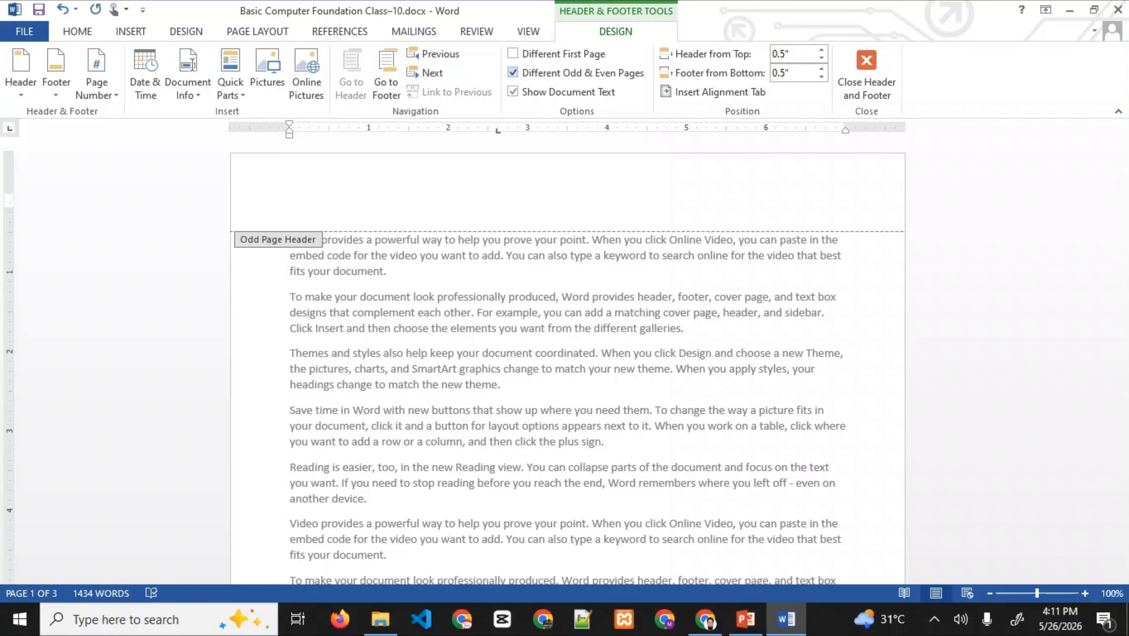
type("This is for Odd")
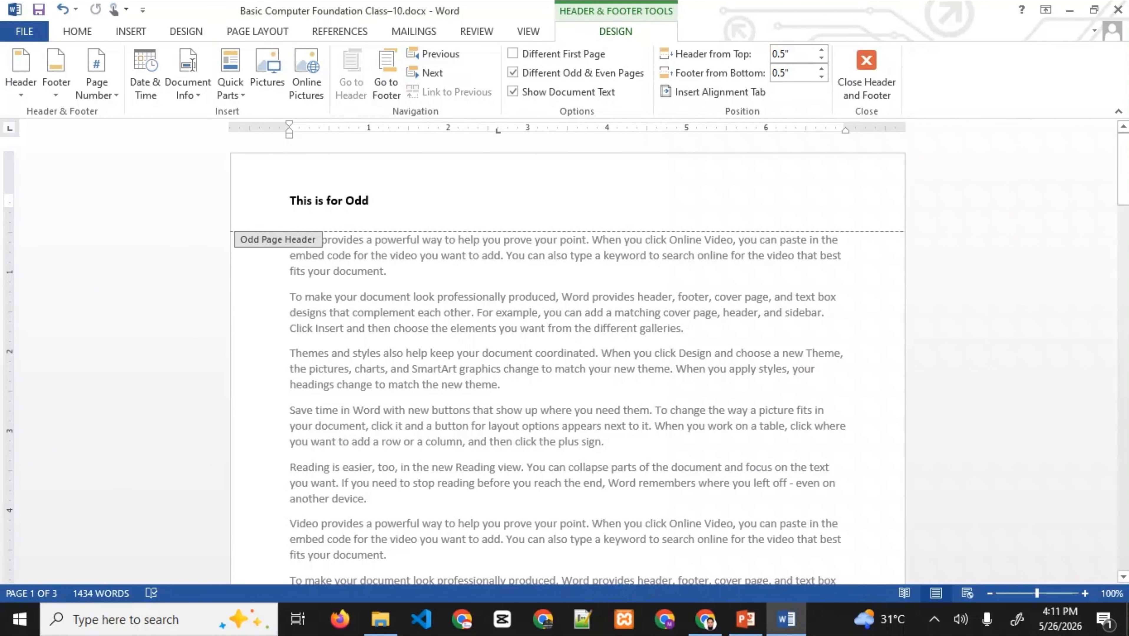
left_click(866, 76)
- Check the pages, turn Different Odd & Even Pages back off, and switch to PowerPoint
scroll(566, 356, "down", 4)
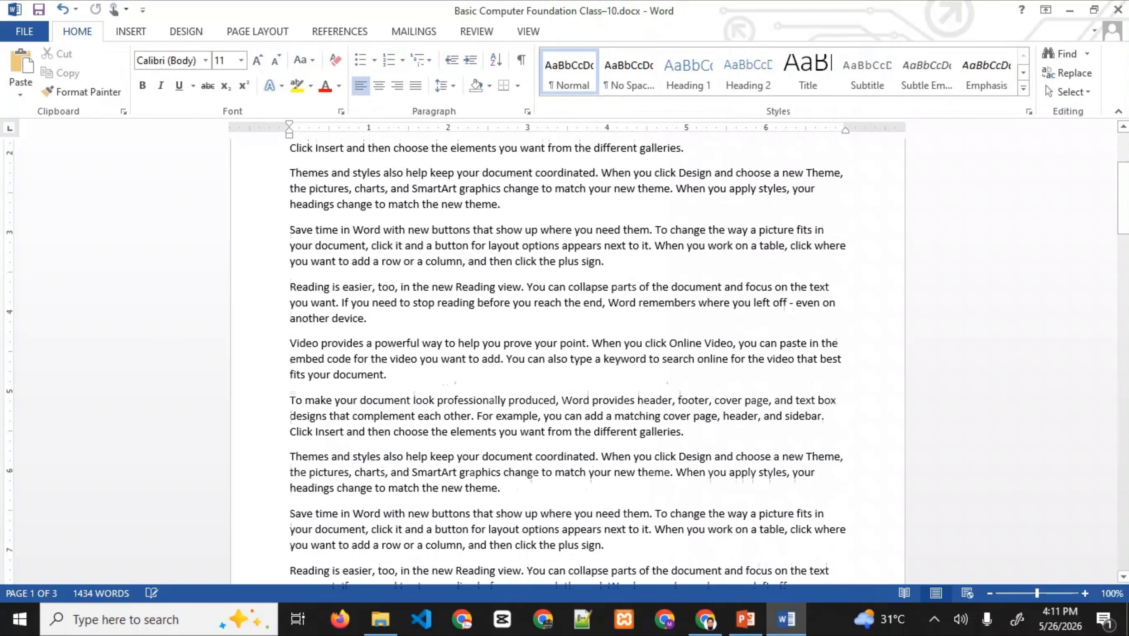
scroll(566, 357, "down", 10)
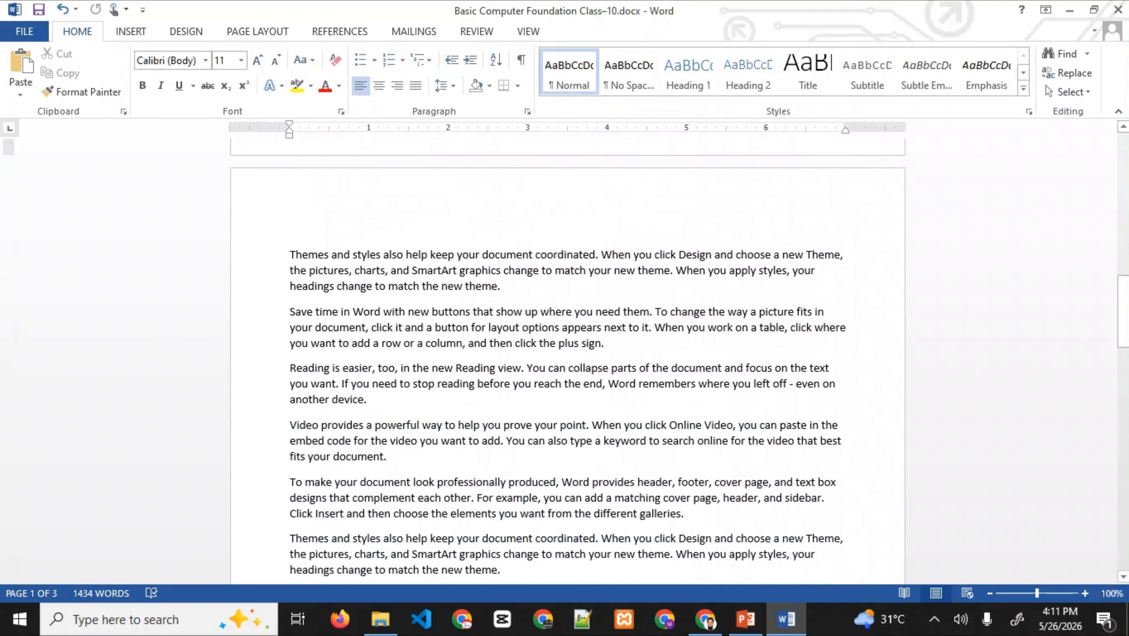
scroll(566, 357, "down", 13)
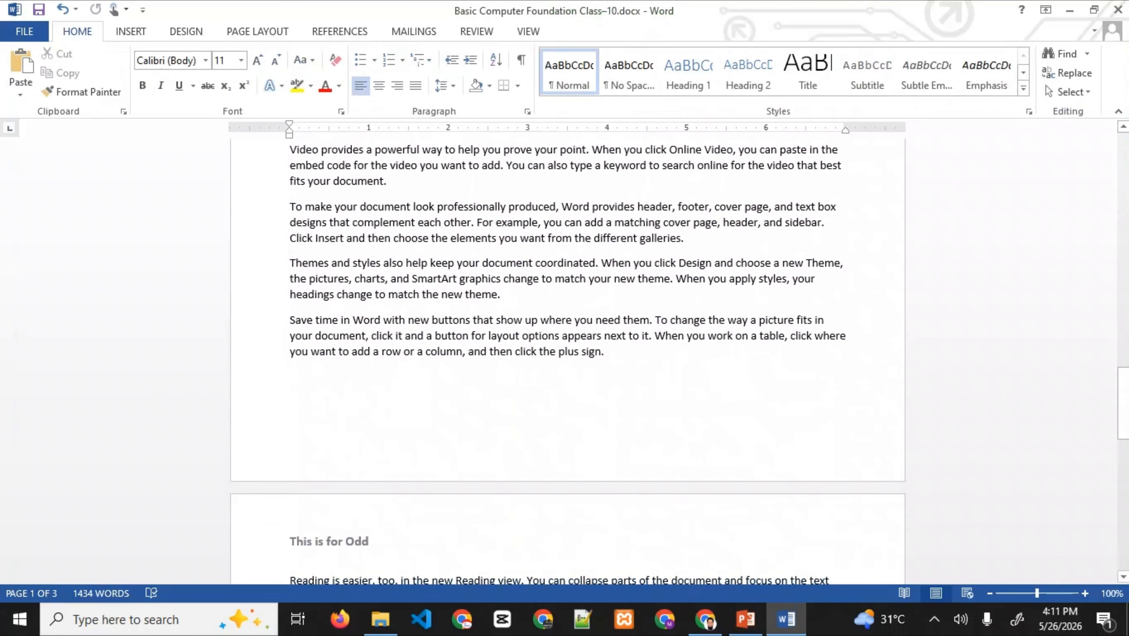
scroll(566, 357, "down", 3)
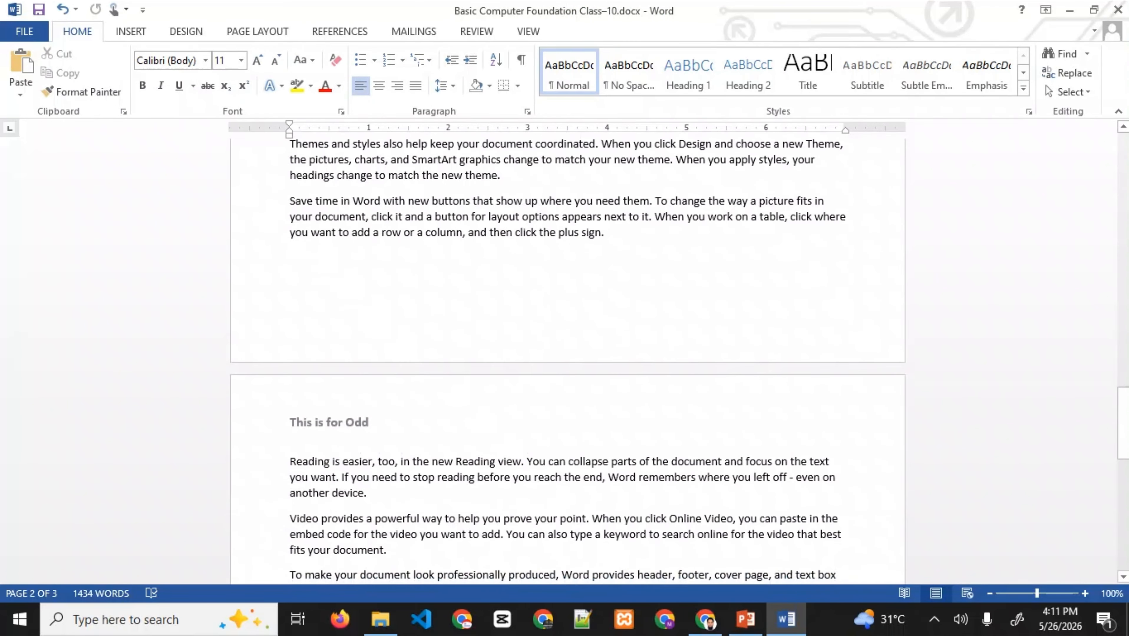
scroll(566, 356, "up", 18)
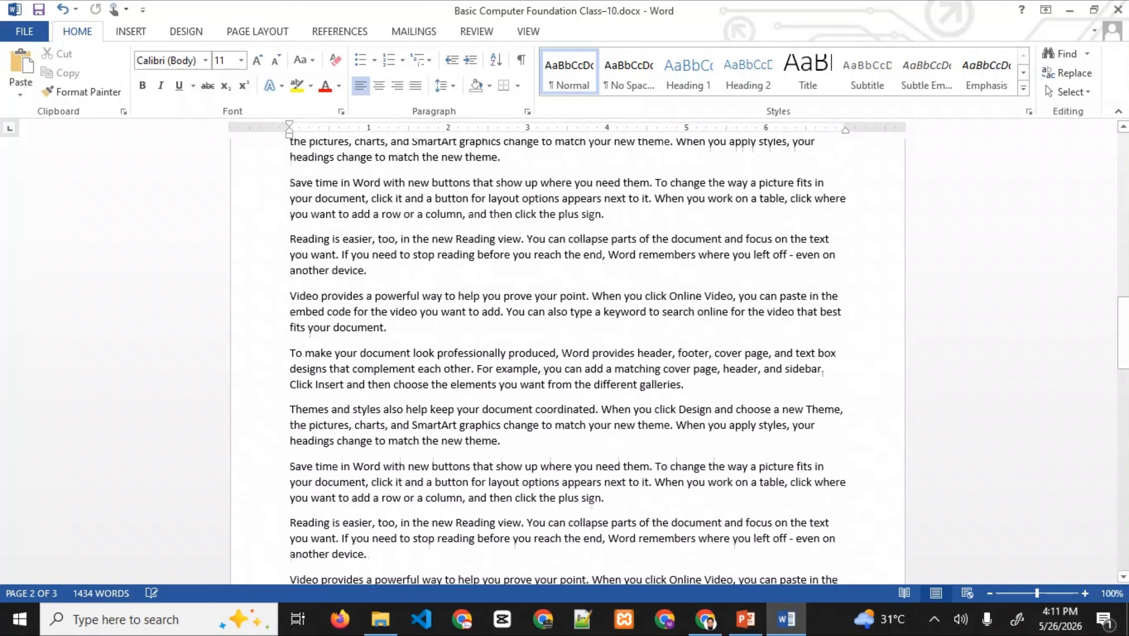
scroll(566, 356, "down", 20)
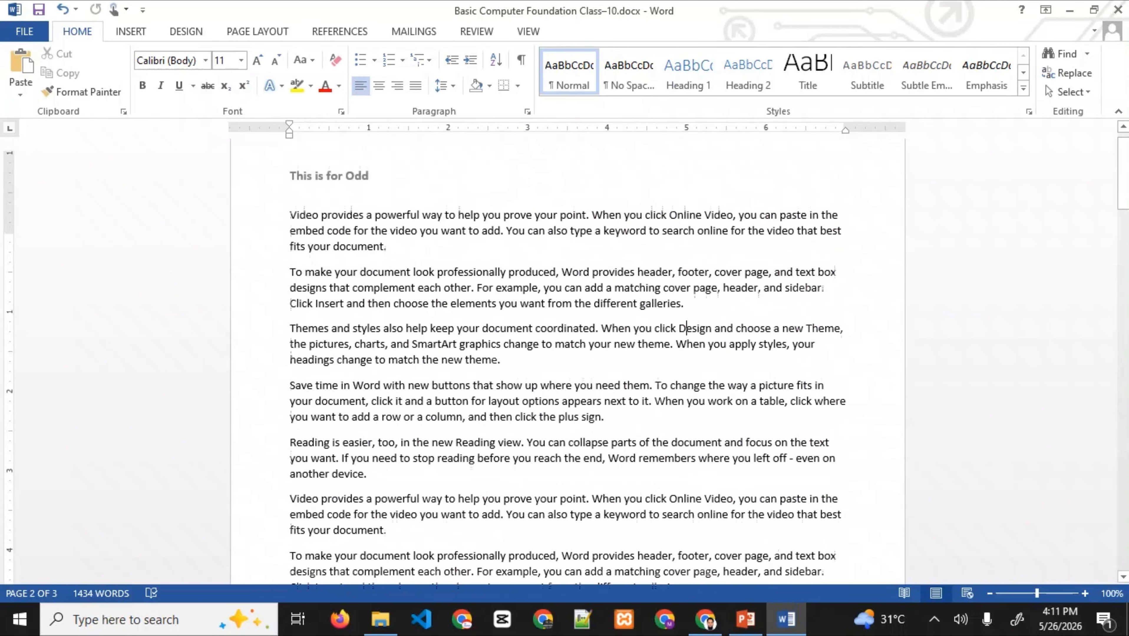
left_click(686, 314)
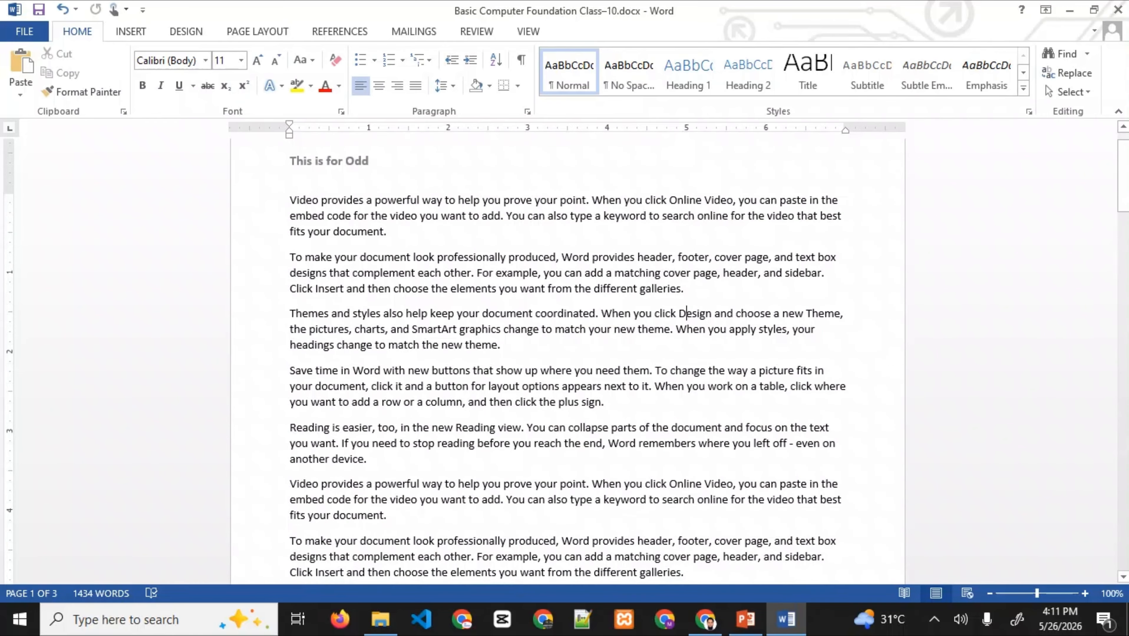
left_click(380, 201)
double_click(348, 162)
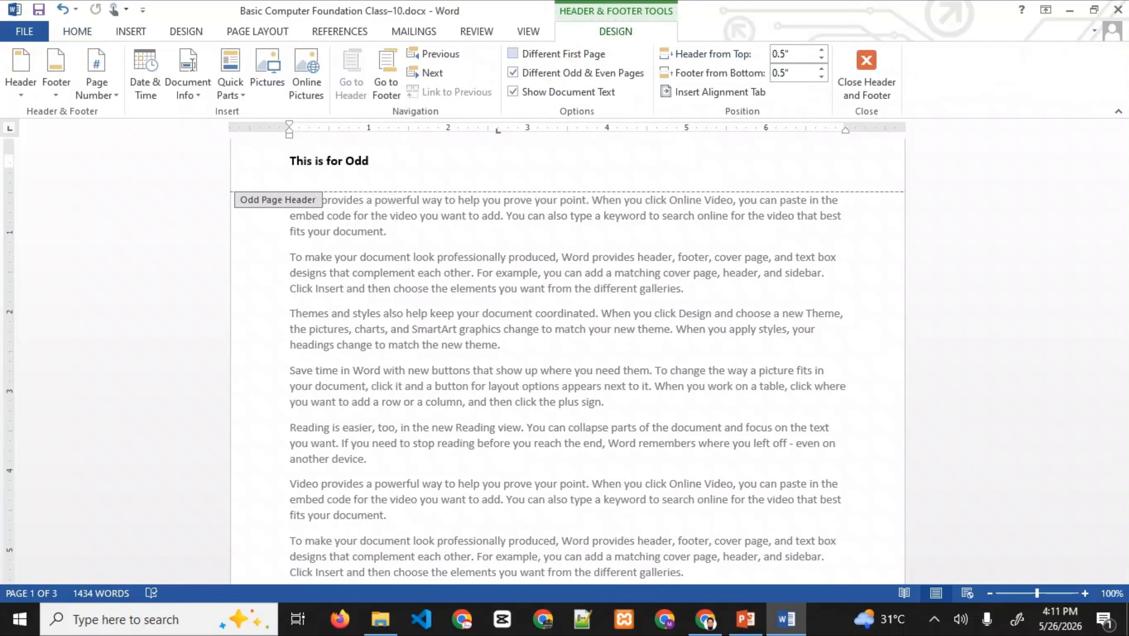
left_click(513, 73)
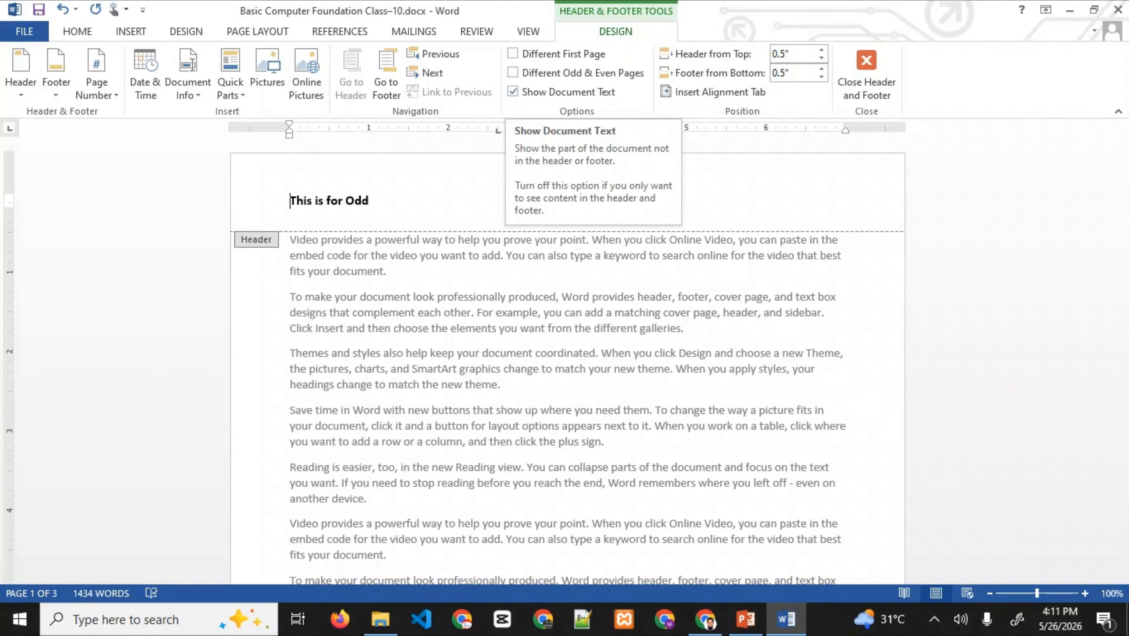
left_click(745, 620)
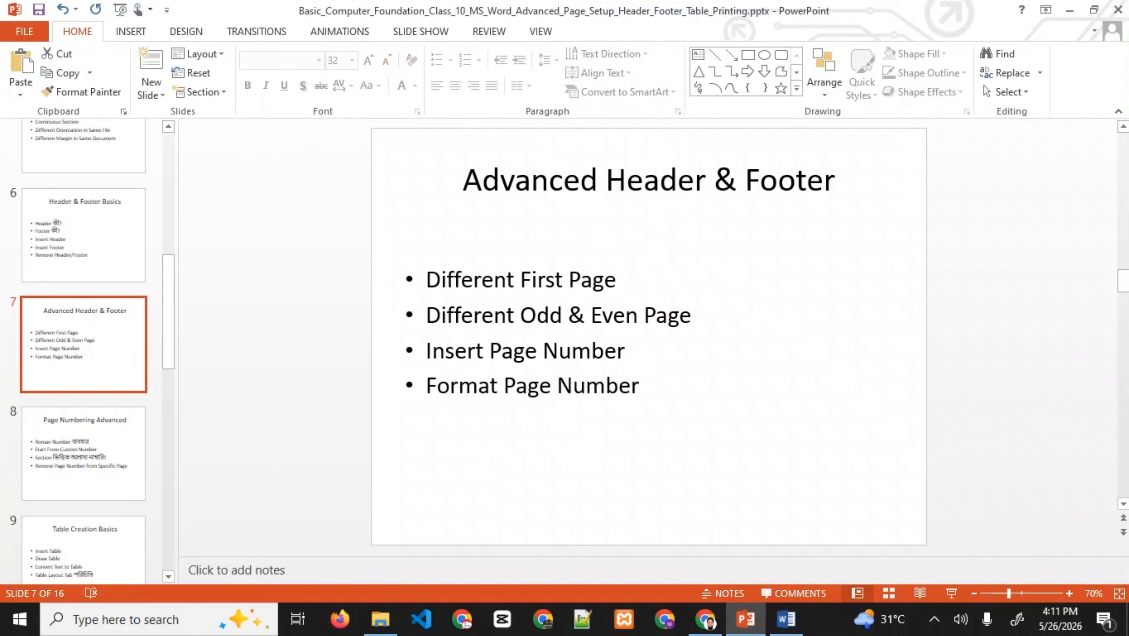
- Advance through slide 8, Page Numbering Advanced, to slide 9, Table Creation Basics, then return to Word
left_click(83, 454)
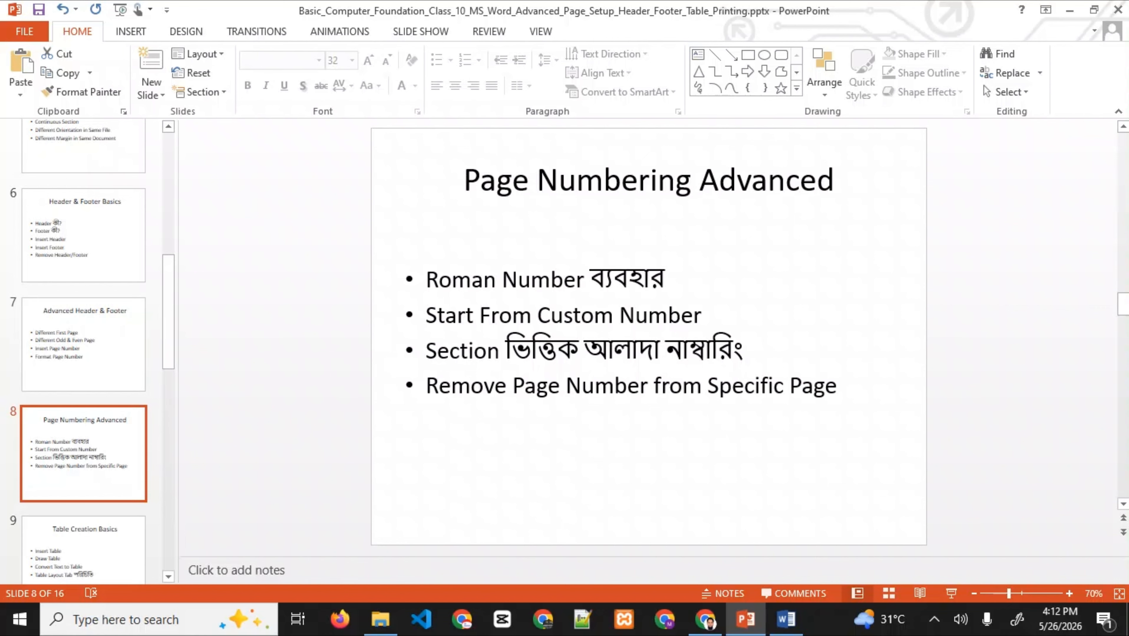
scroll(84, 410, "up", 1)
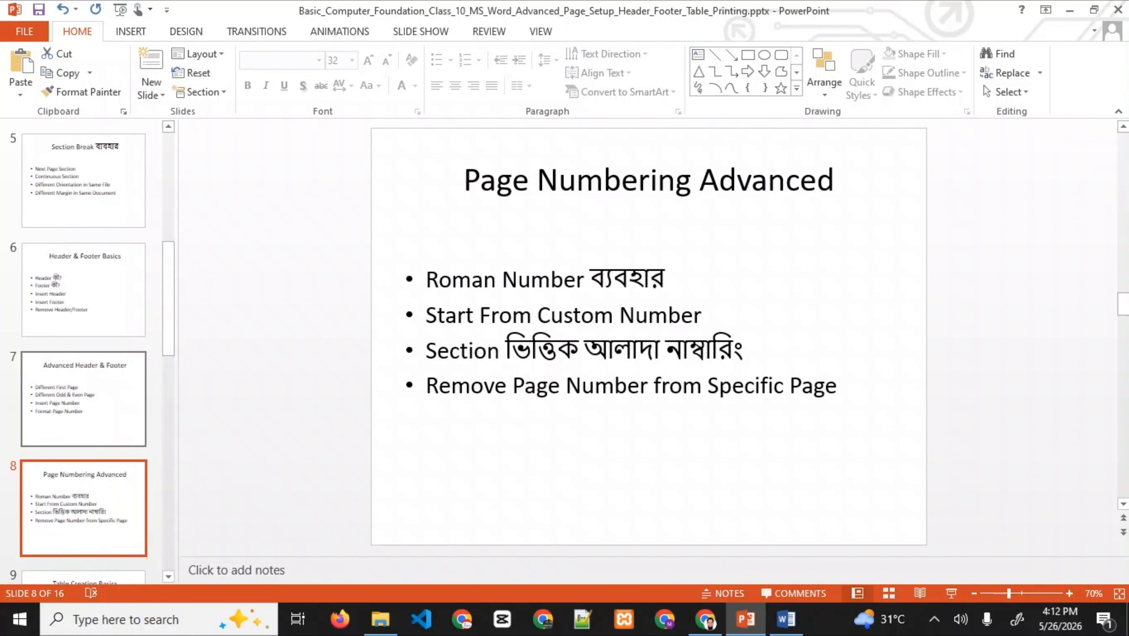
scroll(84, 401, "down", 3)
left_click(84, 454)
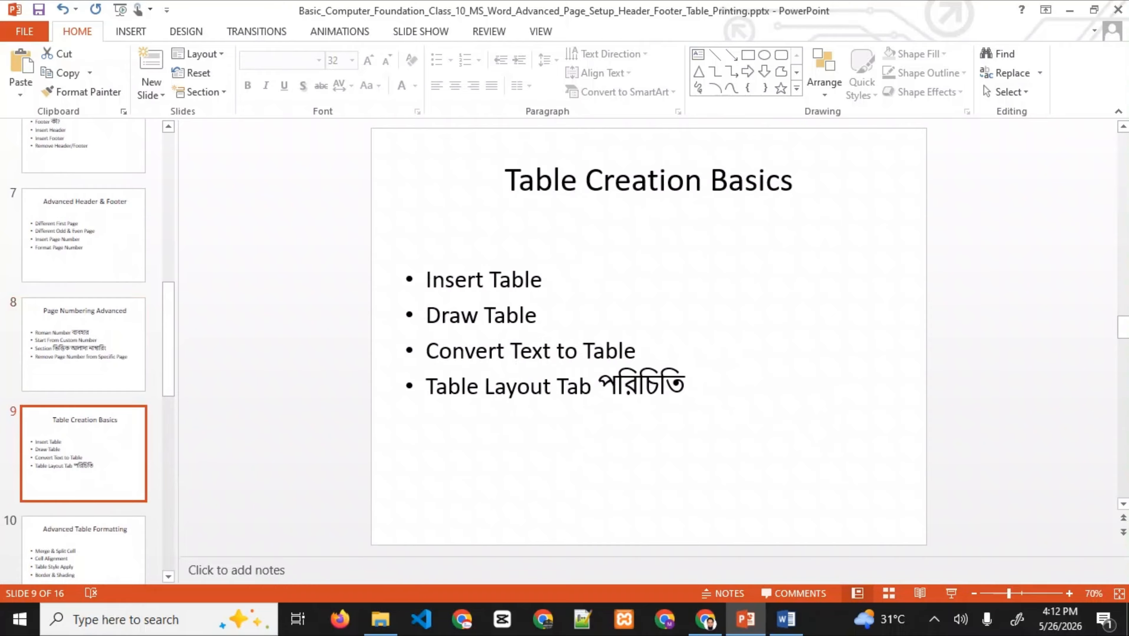
left_click(786, 620)
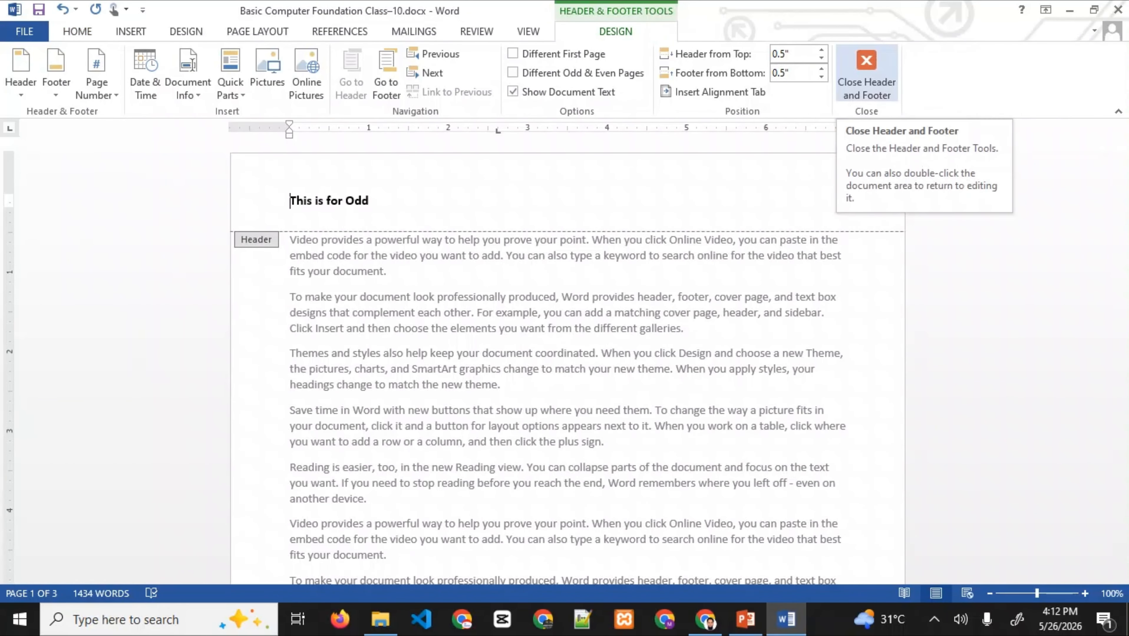
- Close the header and delete all the body text
left_click(867, 71)
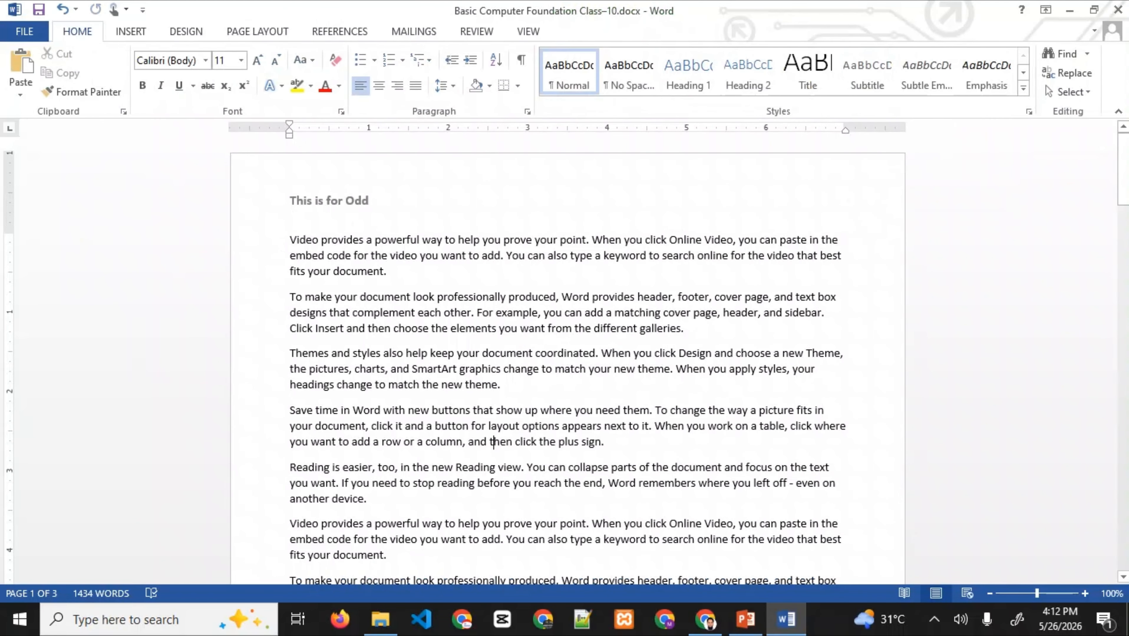
key("ctrl+a")
key("Delete")
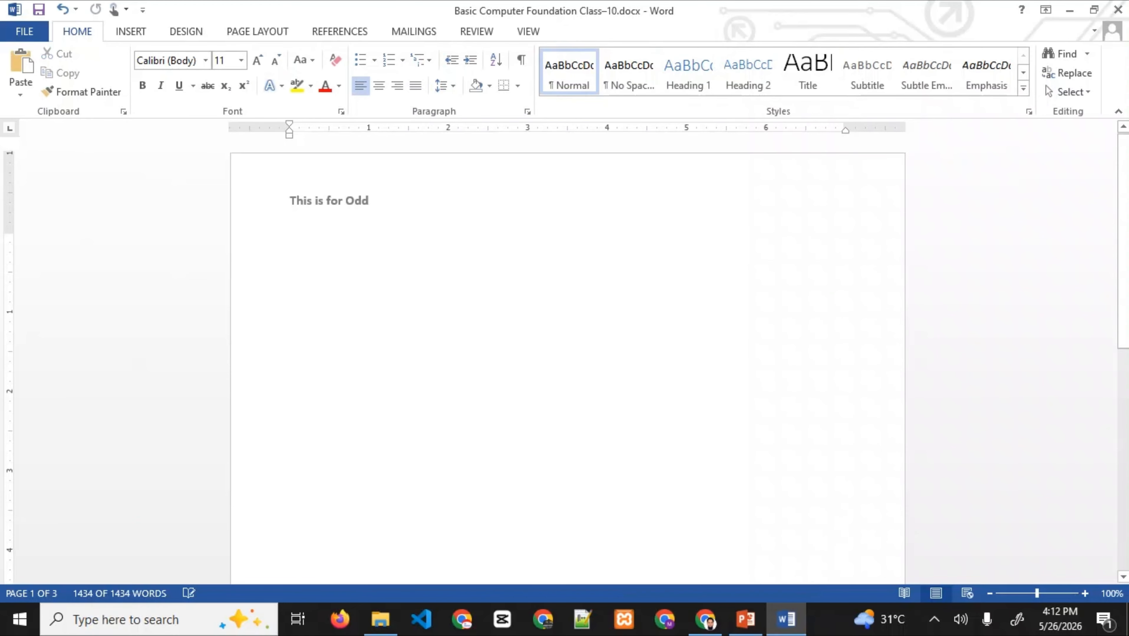
- Delete the 'This is for Odd' header text, then switch to PowerPoint
double_click(291, 201)
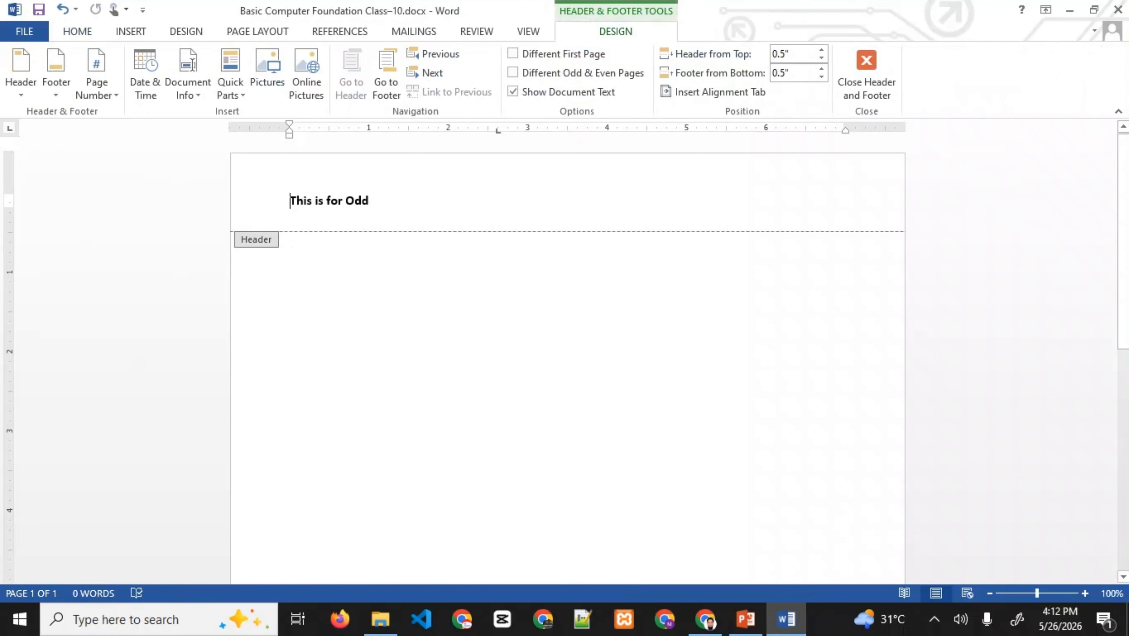
key("ctrl+a")
key("Delete")
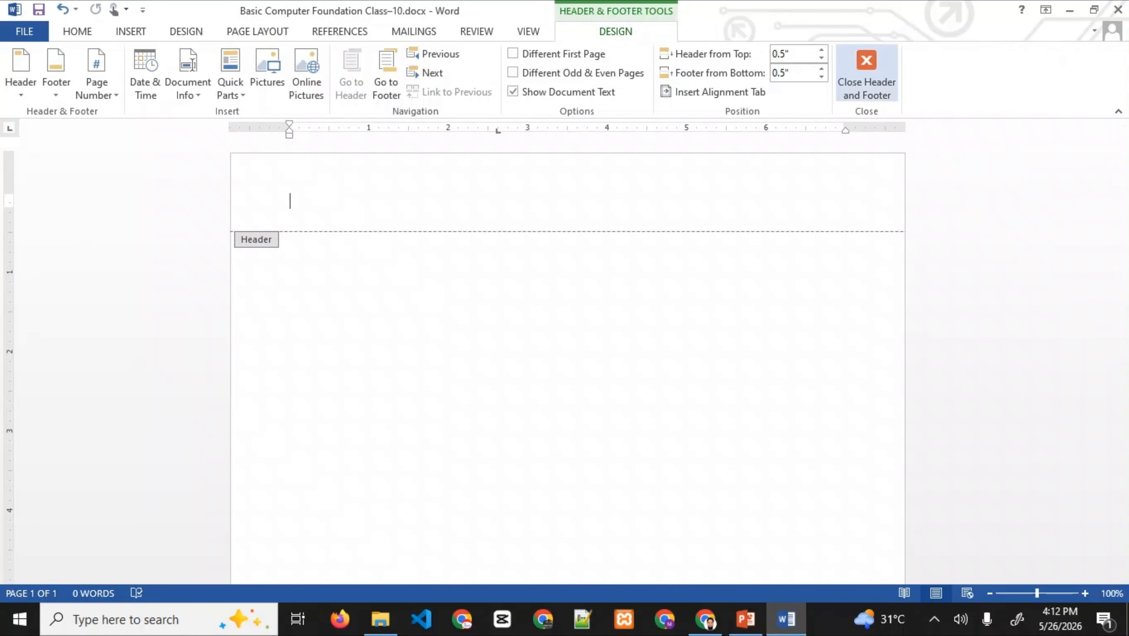
left_click(866, 74)
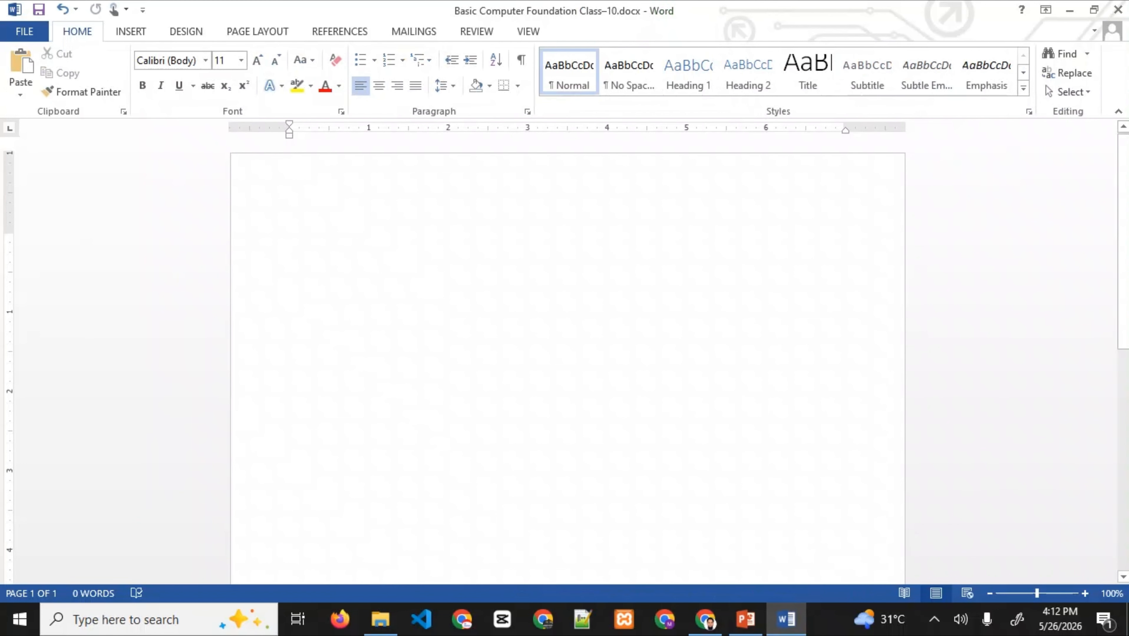
left_click(745, 619)
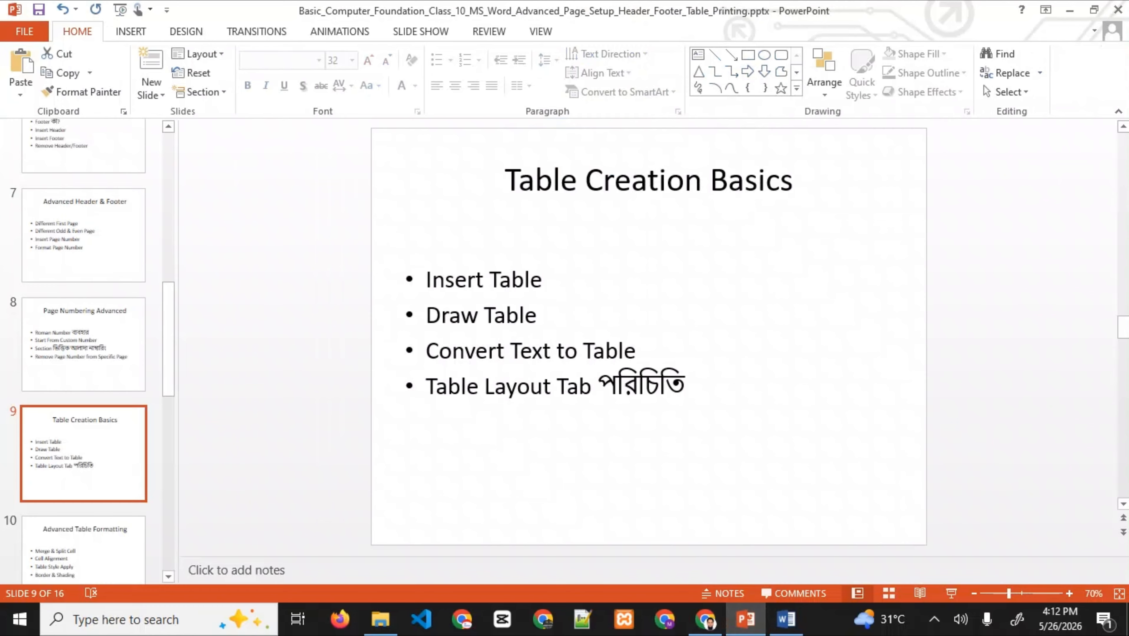
left_click(1070, 9)
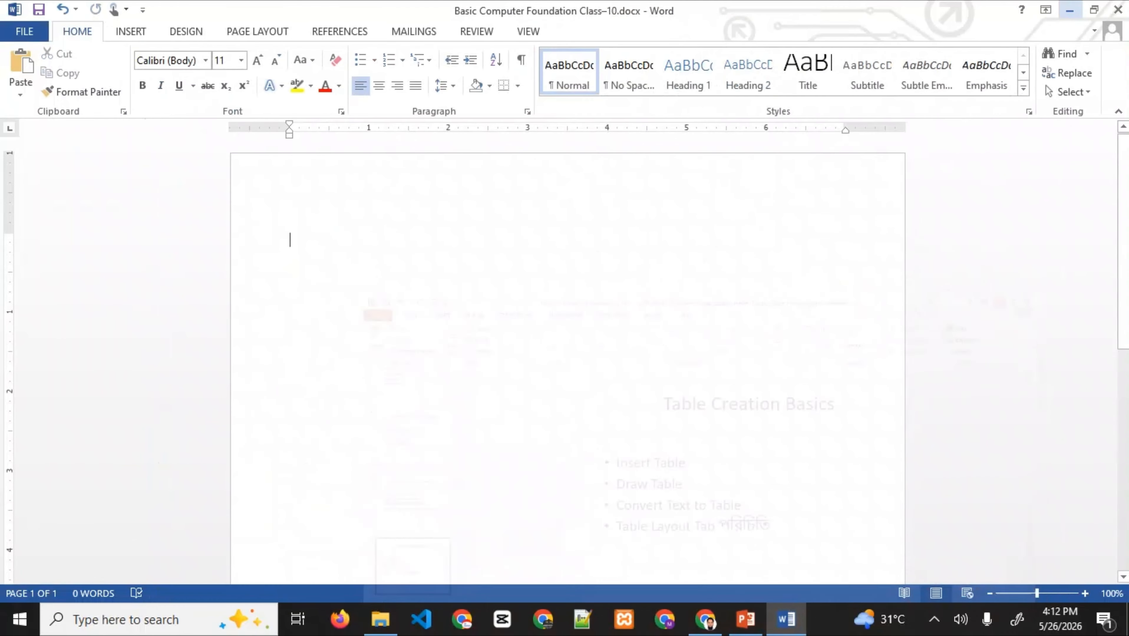
left_click(131, 31)
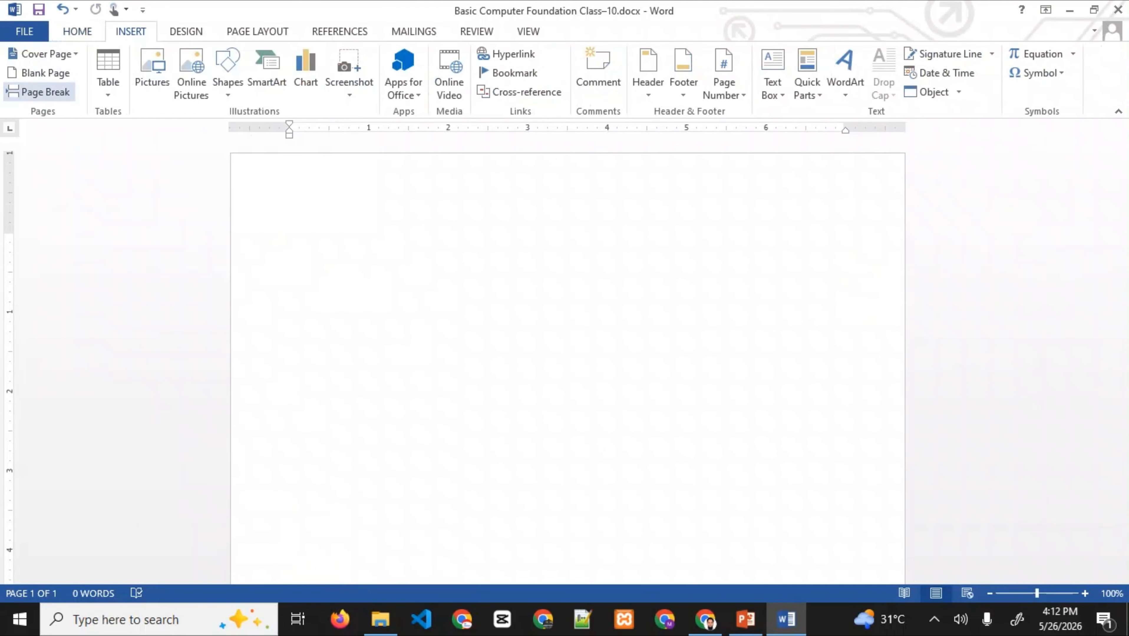
left_click(108, 71)
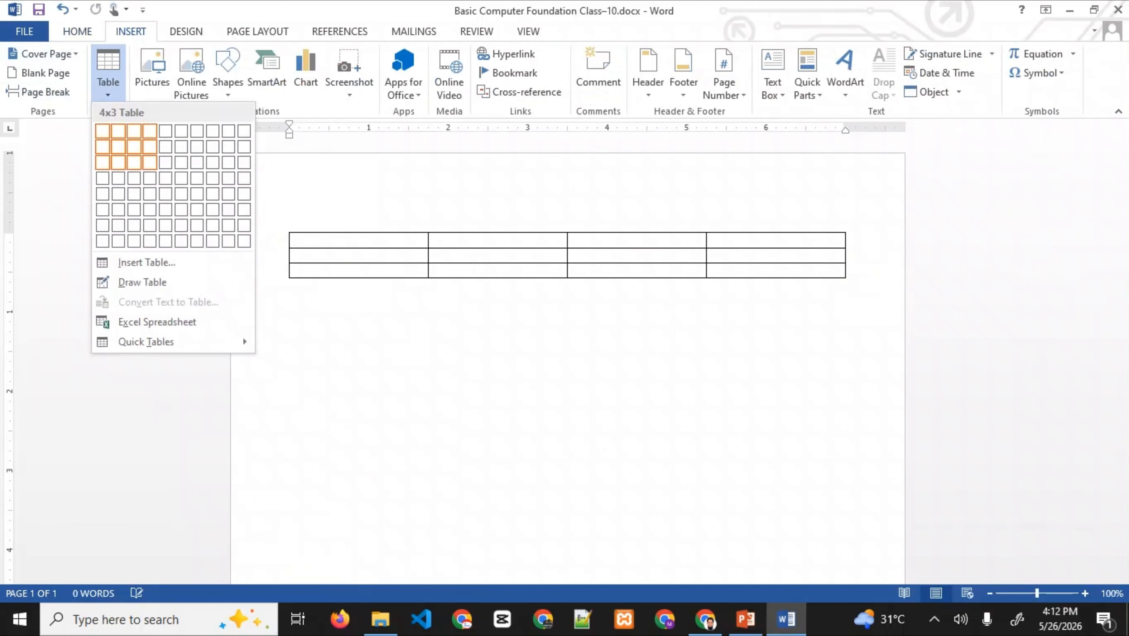
left_click(150, 163)
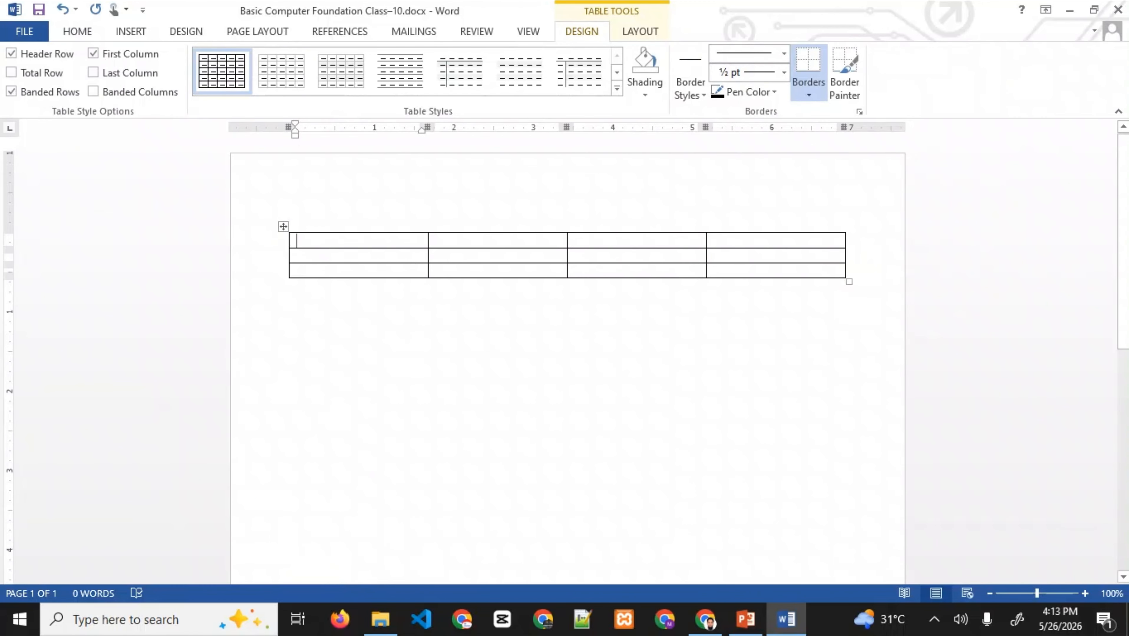
key("ctrl+z")
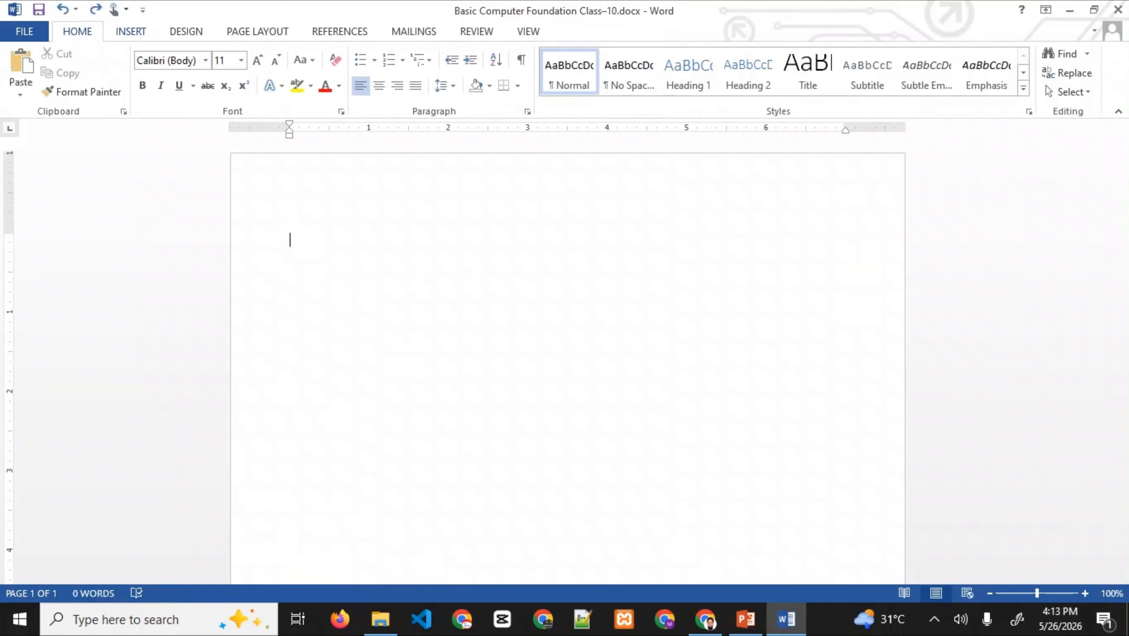
left_click(745, 620)
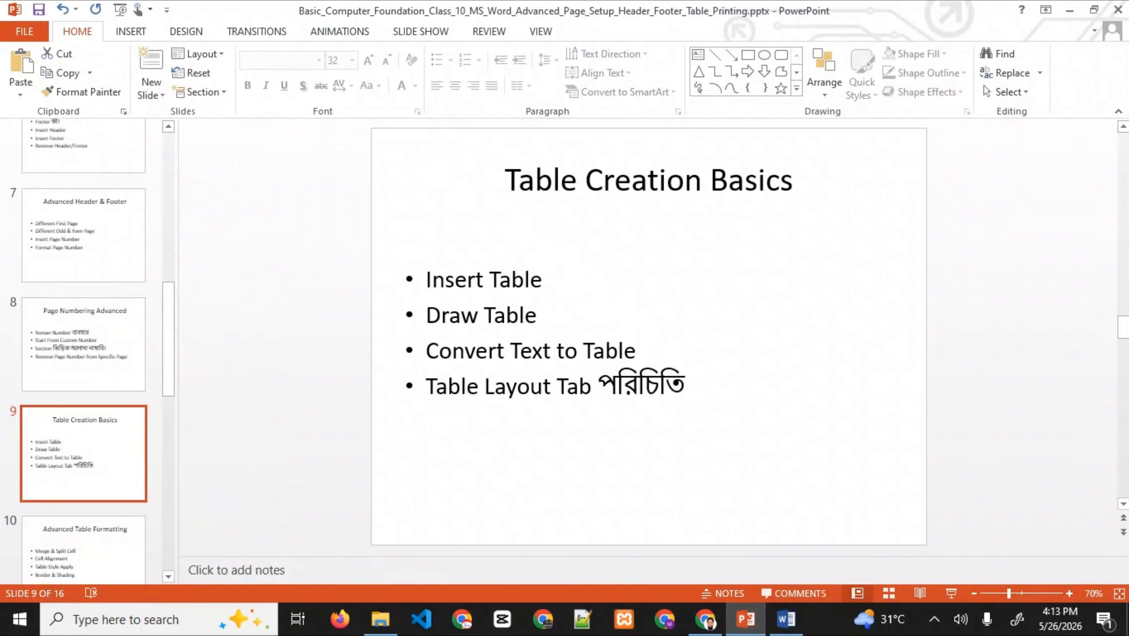
- With PowerPoint minimized, hand-draw a row of three table cells using Insert > Table > Draw Table
left_click(1070, 10)
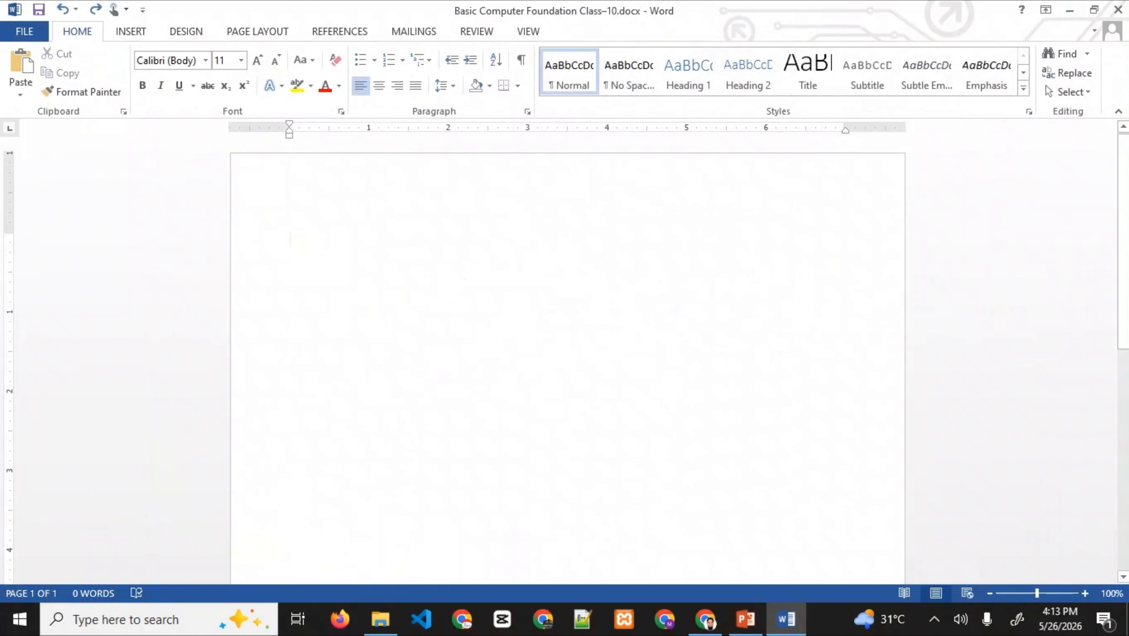
left_click(131, 31)
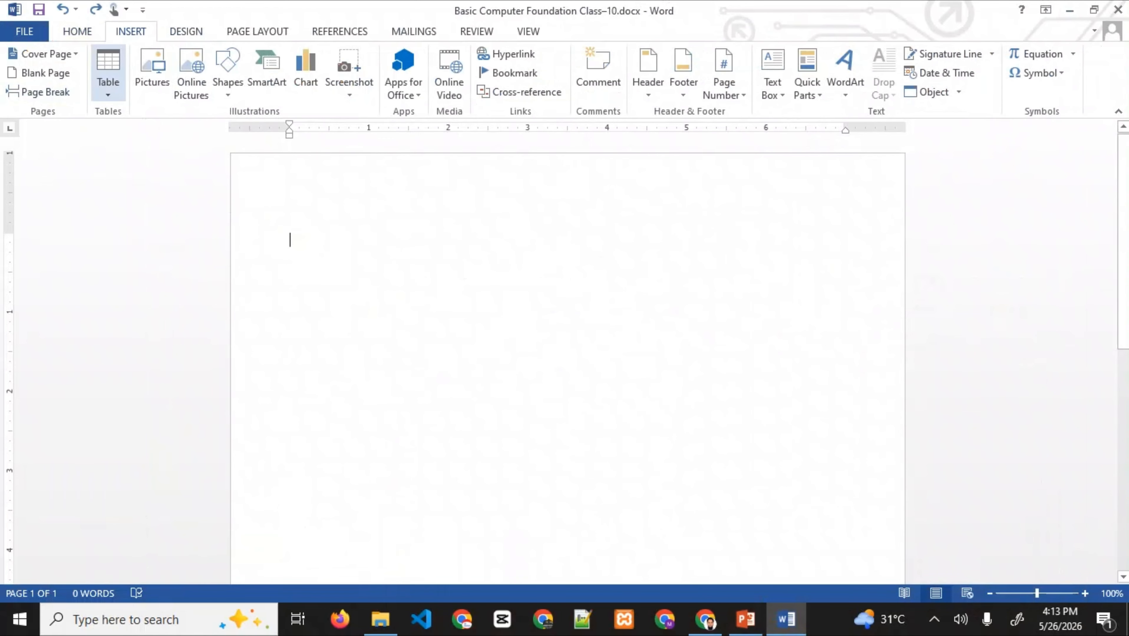
left_click(108, 74)
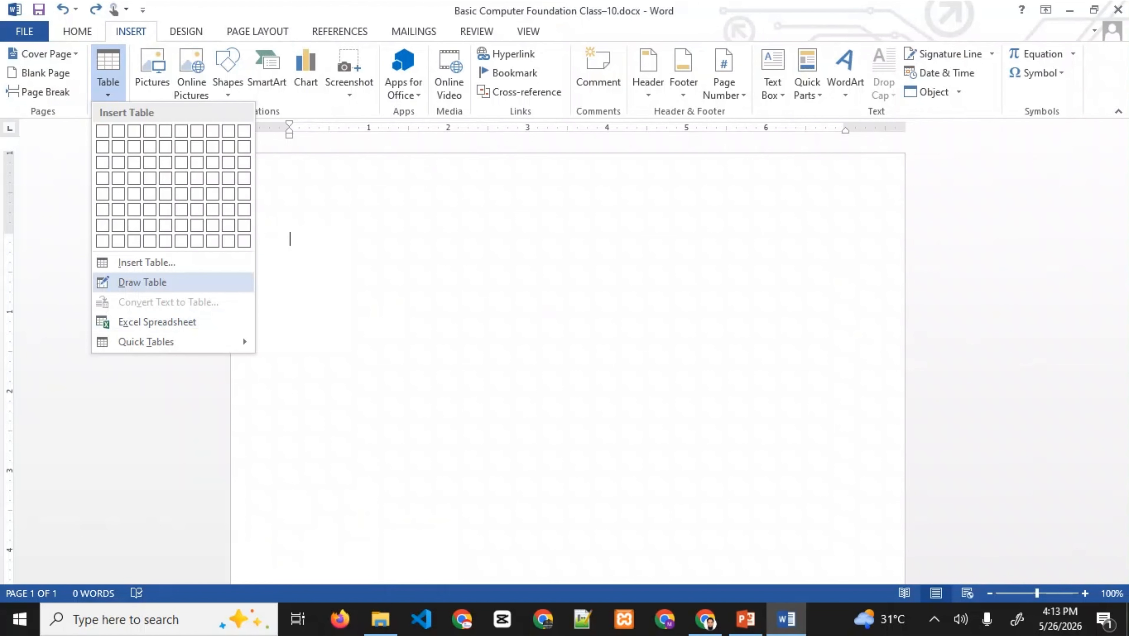
left_click(142, 282)
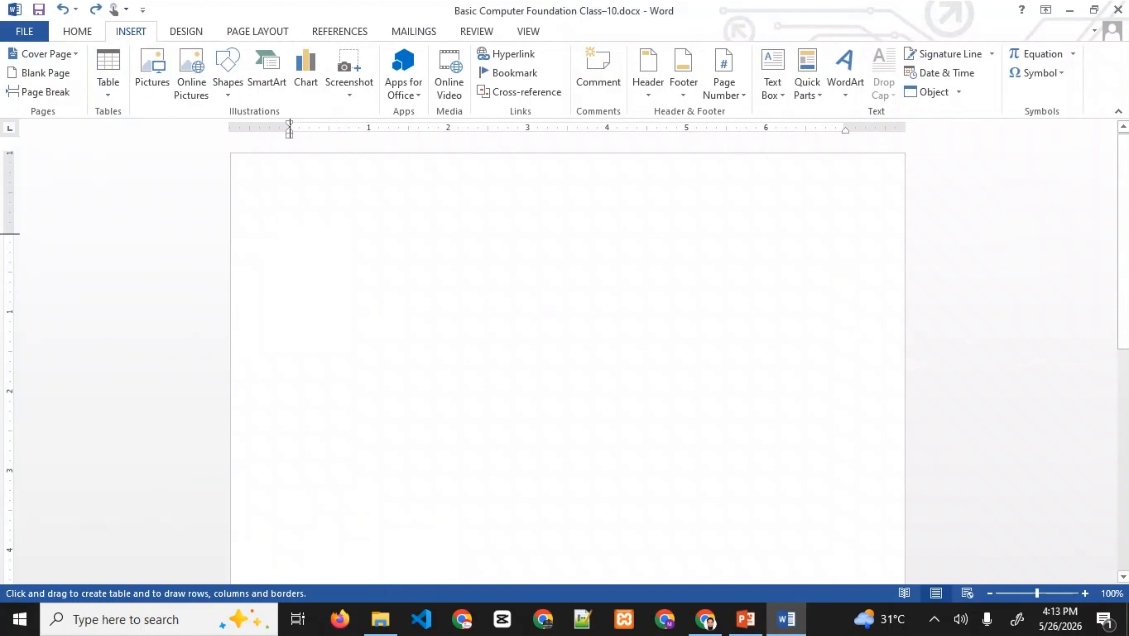
left_click_drag(289, 232, 441, 315)
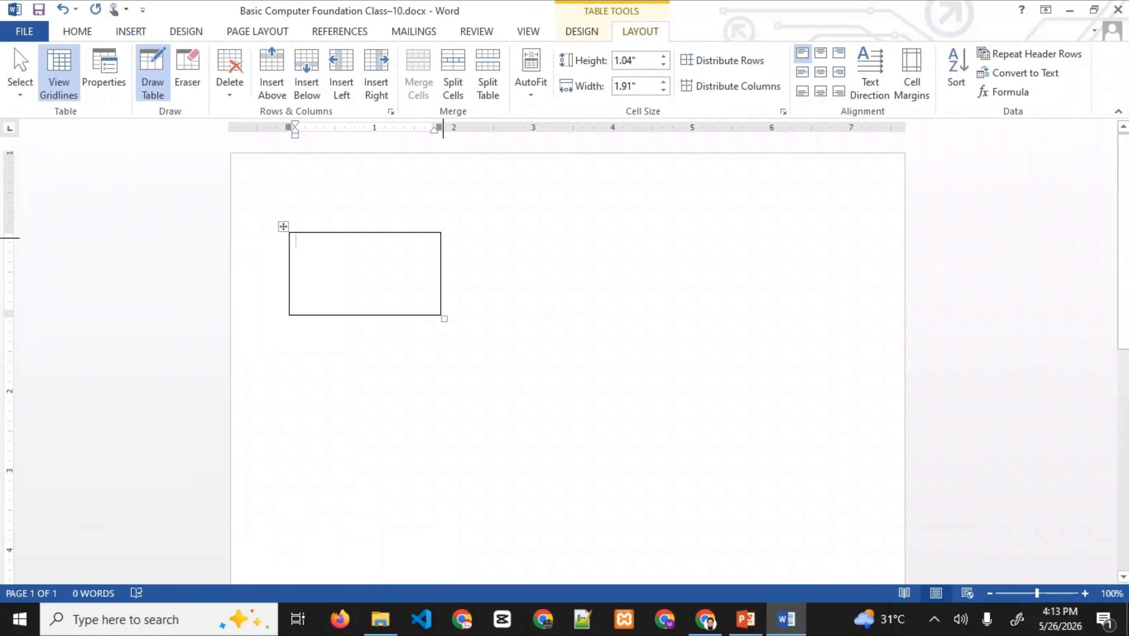
left_click_drag(441, 232, 598, 315)
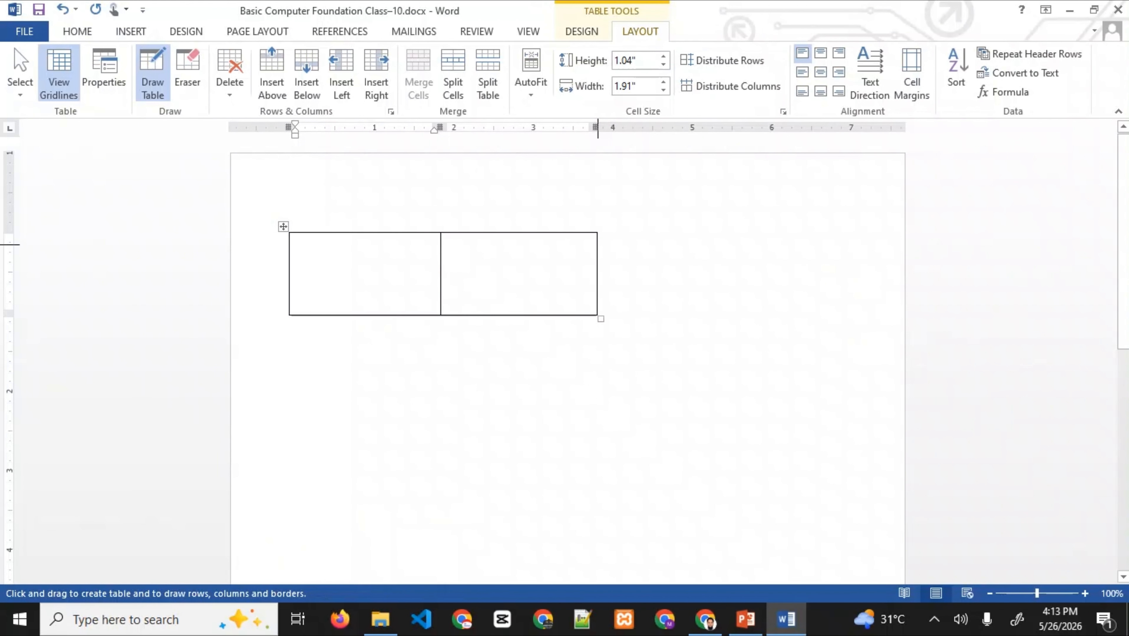
mouse_move(598, 245)
left_mouse_down()
mouse_move(674, 375)
mouse_move(751, 317)
left_mouse_up()
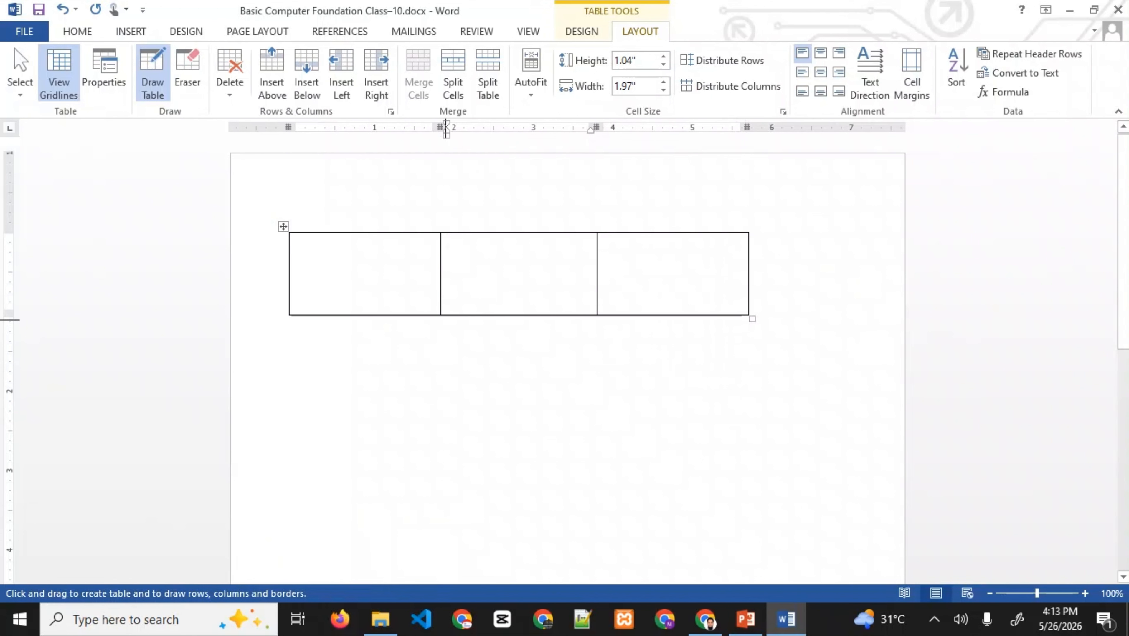
- Add a cell below the middle one, stop drawing, and switch to PowerPoint
mouse_move(441, 316)
left_mouse_down()
mouse_move(491, 387)
mouse_move(598, 385)
left_mouse_up()
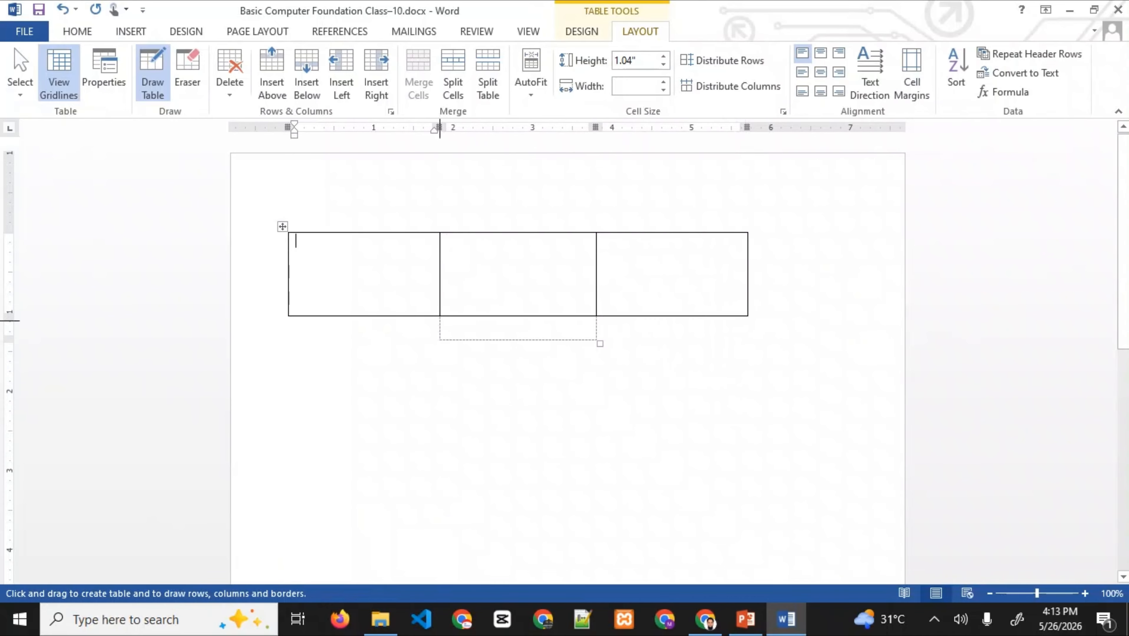
key("Escape")
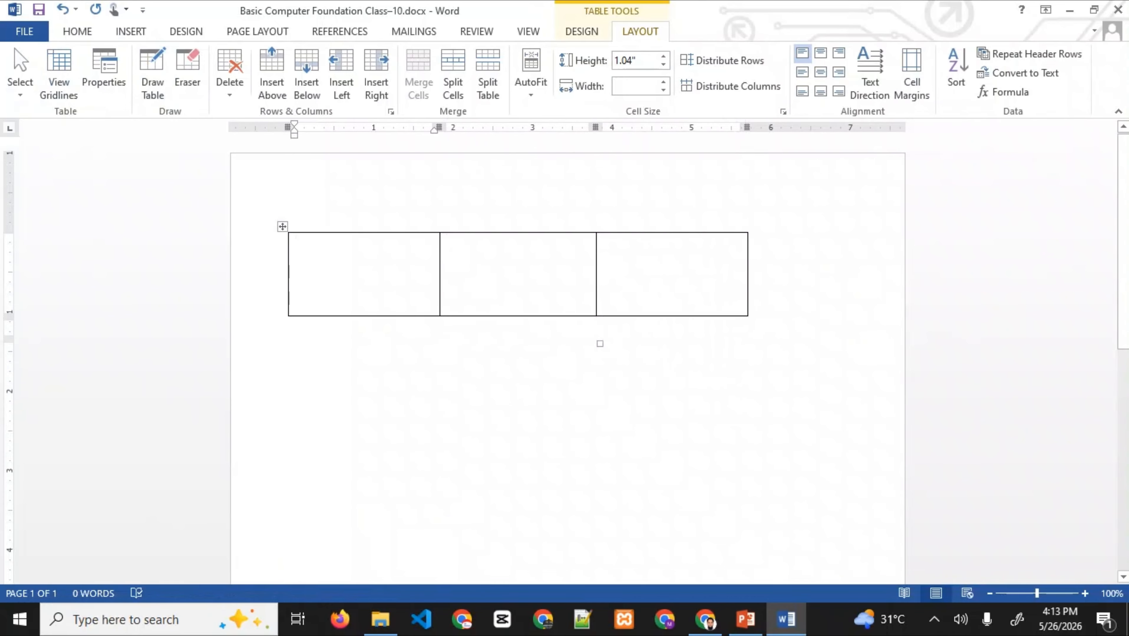
left_click(443, 329)
left_click(290, 348)
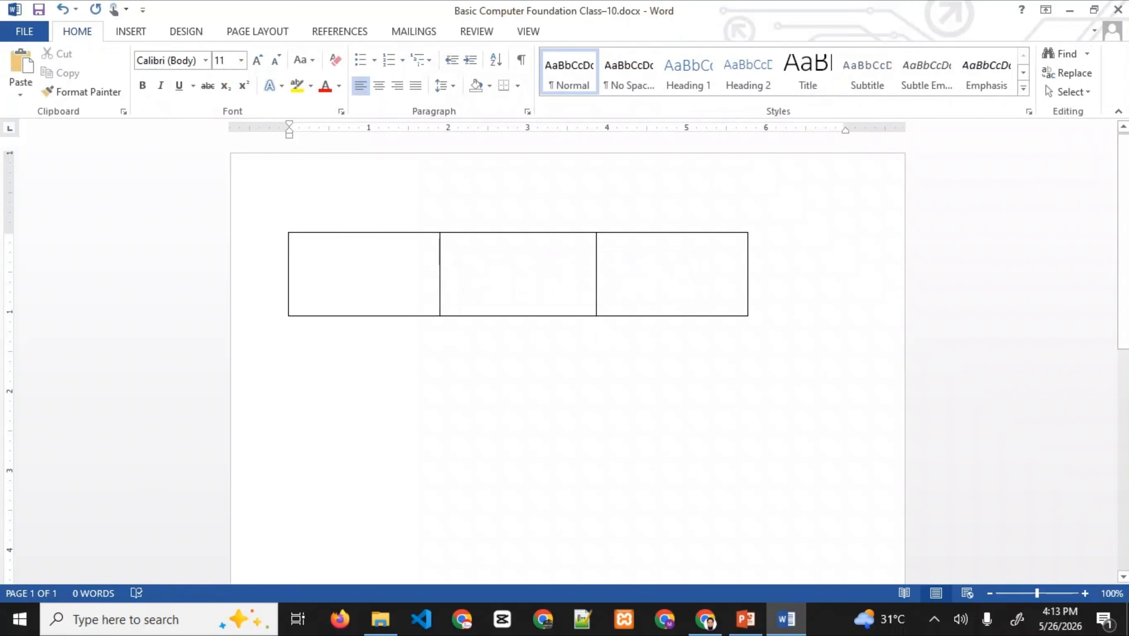
left_click(745, 620)
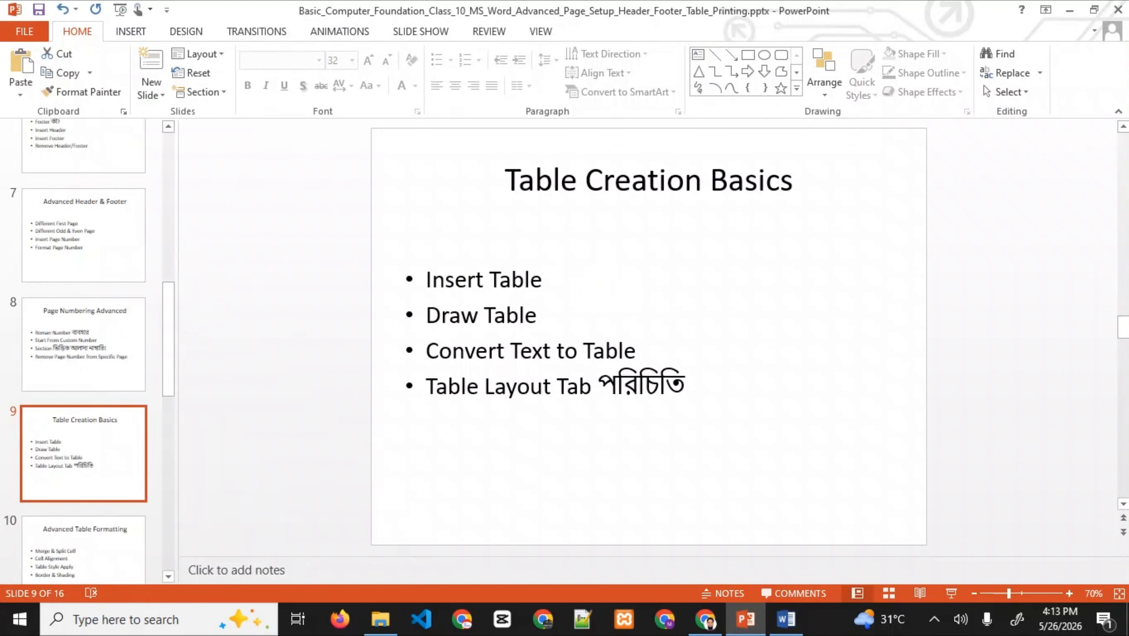
- Back in Word, undo the drawn table and delete the 'This is for Odd' header text
left_click(786, 620)
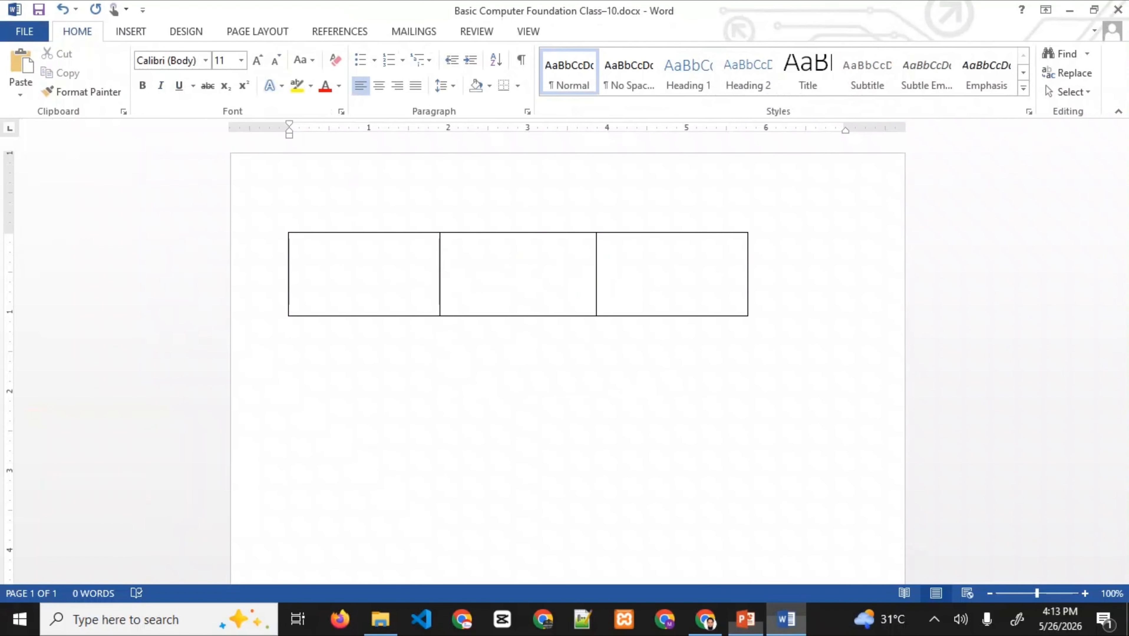
key("ctrl+z")
key("ctrl+z")
key("ctrl+z")
key("ctrl+z")
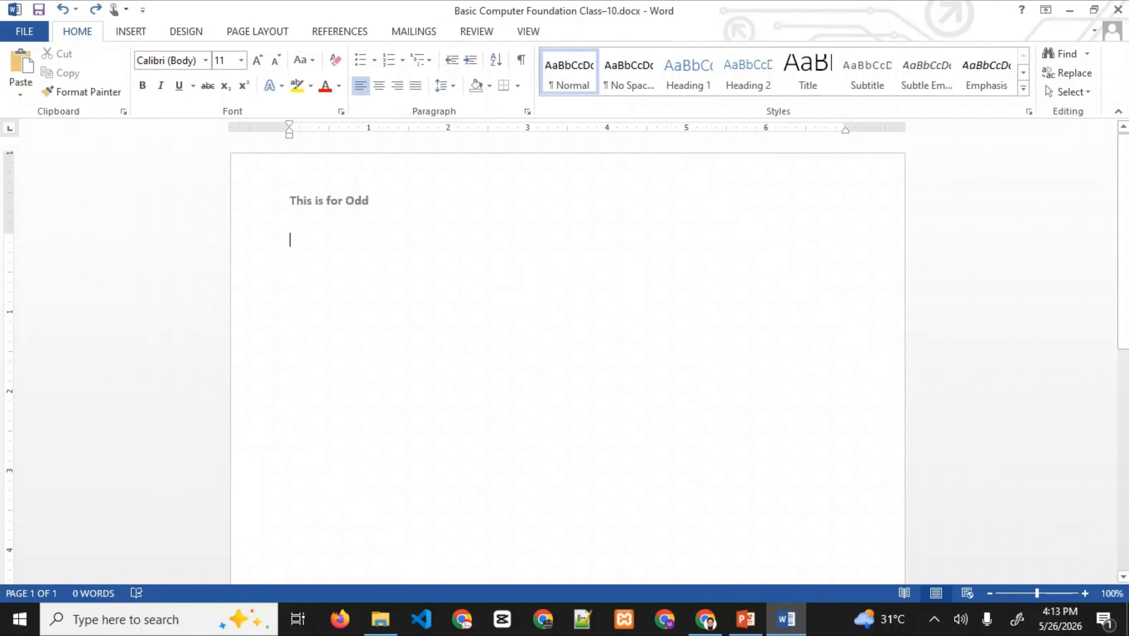
double_click(318, 201)
triple_click(317, 202)
key("Delete")
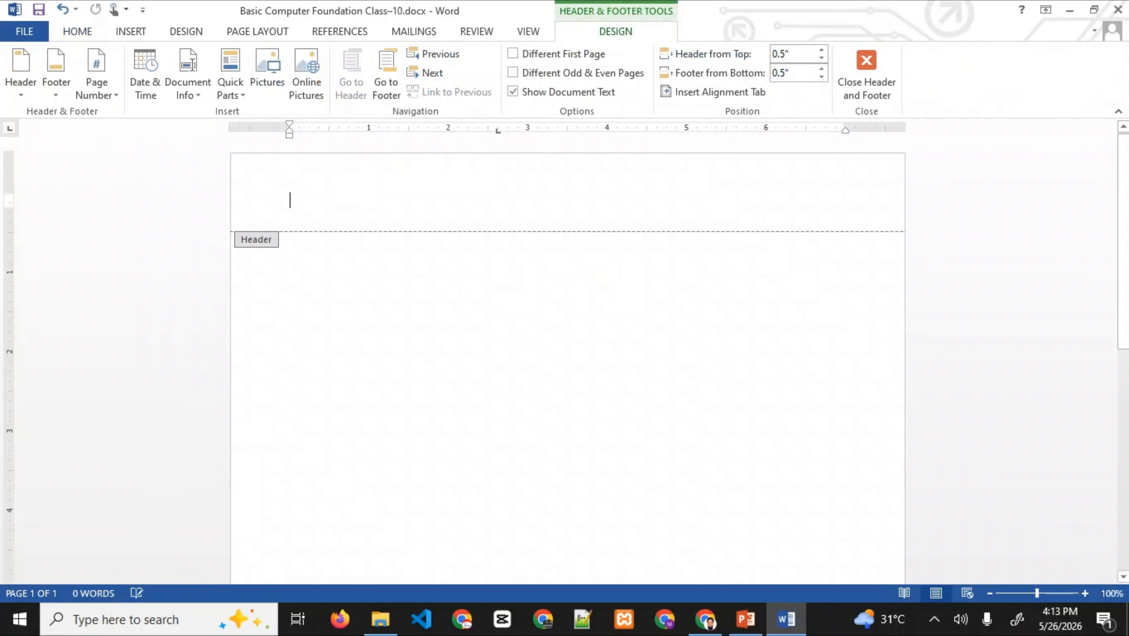
left_click(866, 71)
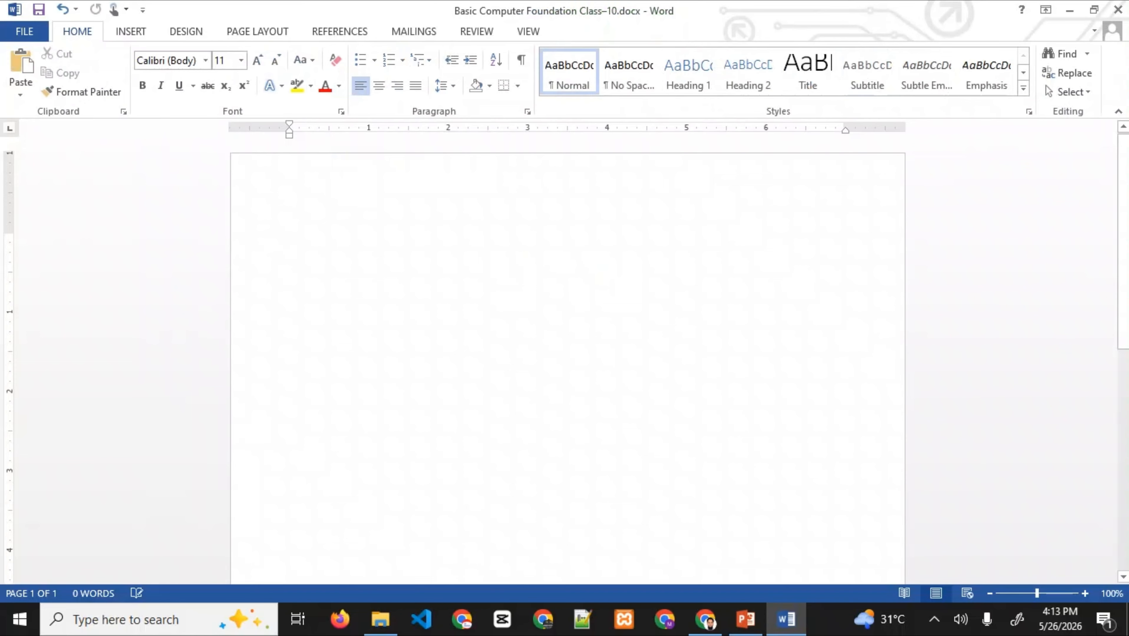
- Type 'This is Document' in the body and select it
type("This ")
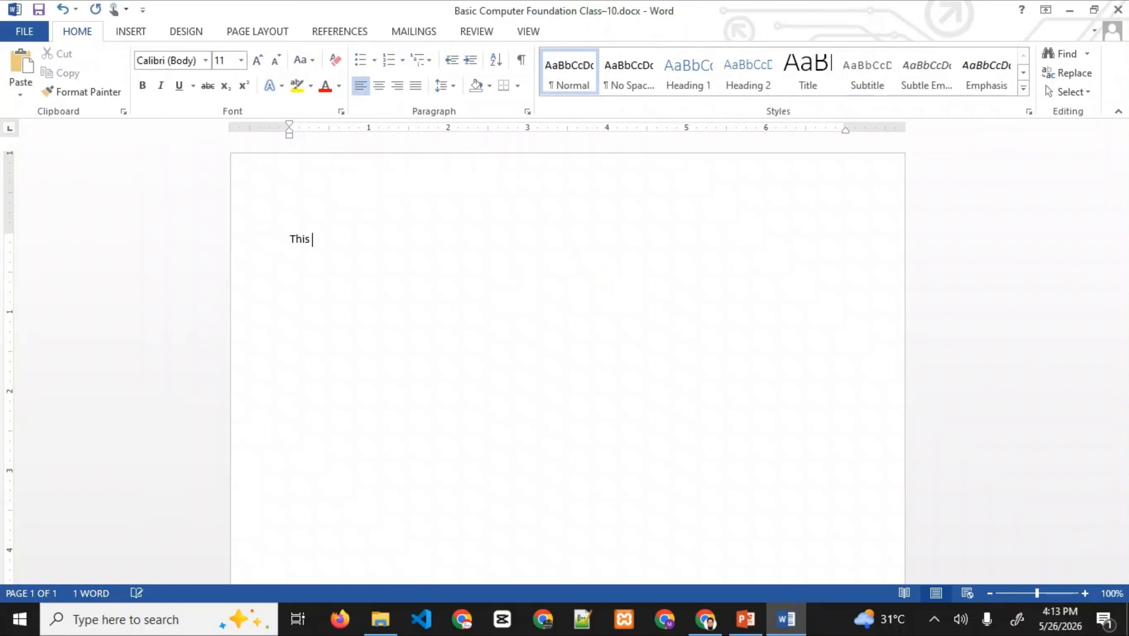
type("a")
key("BackSpace")
type("is Document")
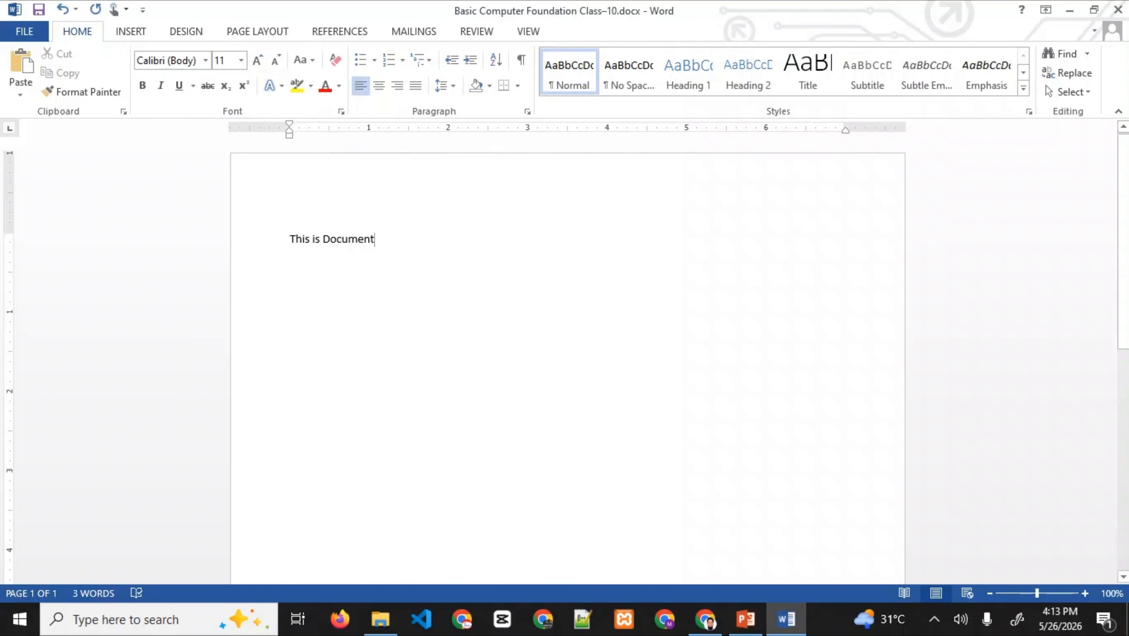
key("ctrl+a")
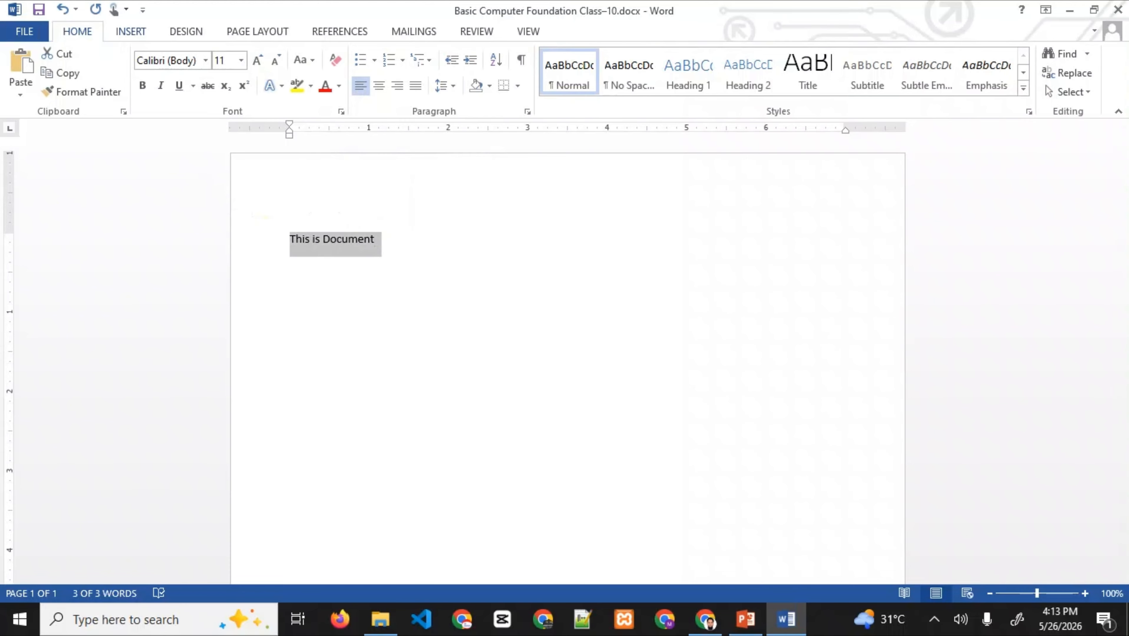
left_click(131, 32)
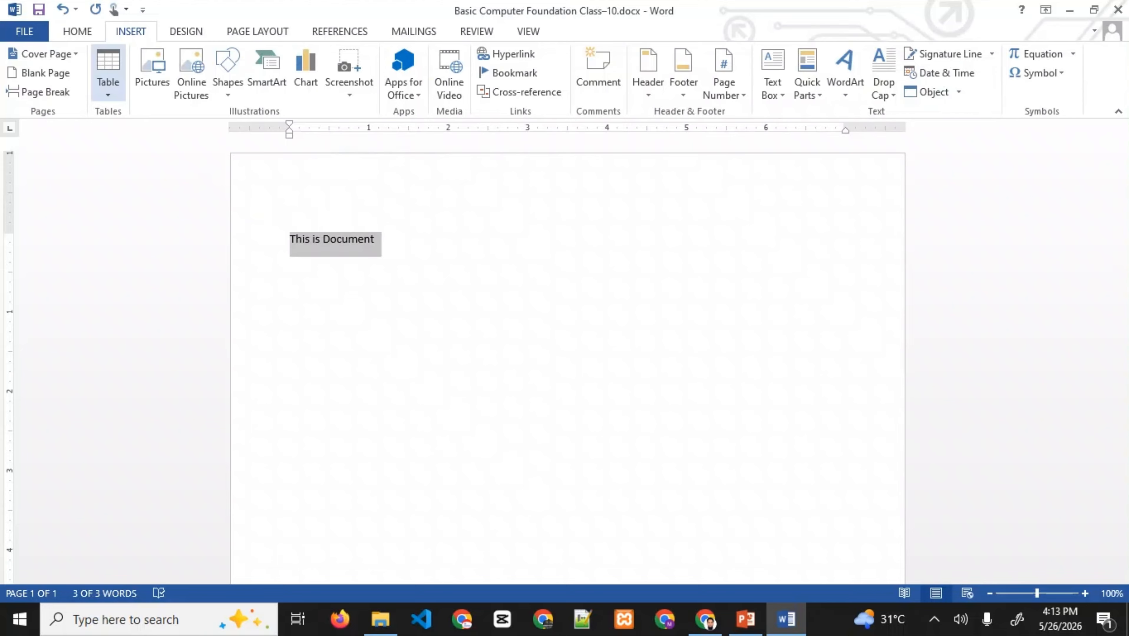
left_click(108, 76)
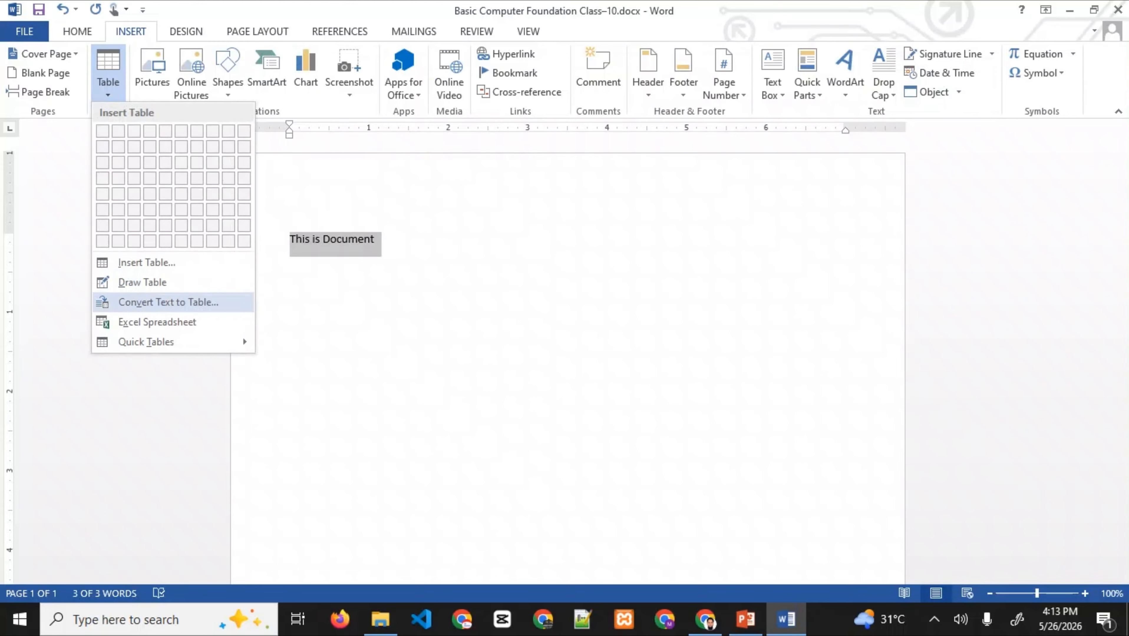
left_click(168, 303)
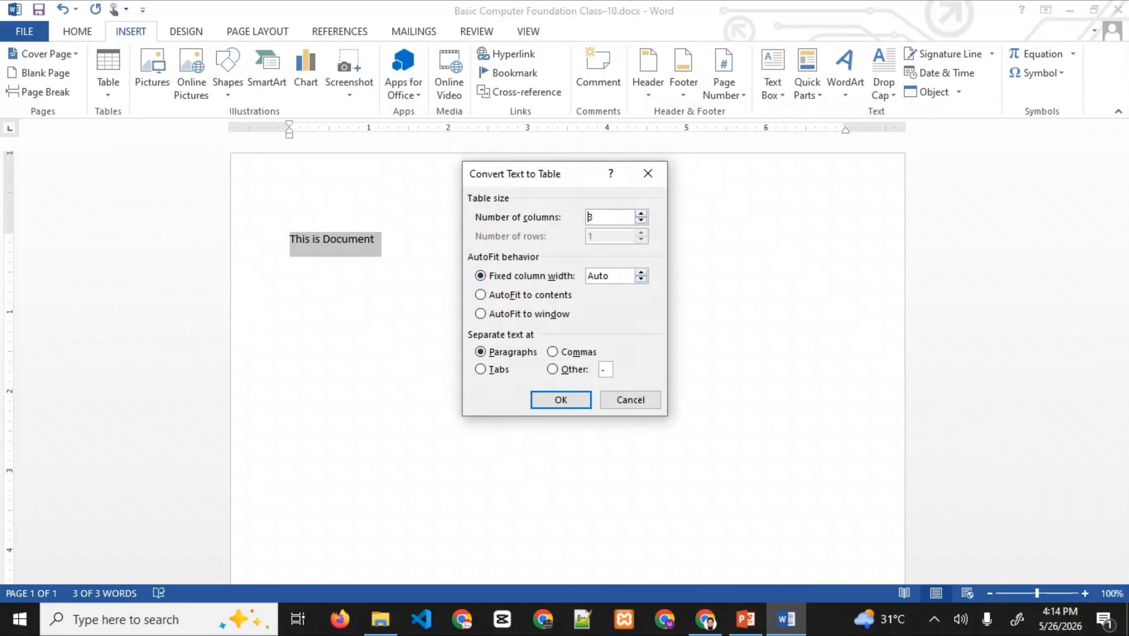
left_click(561, 400)
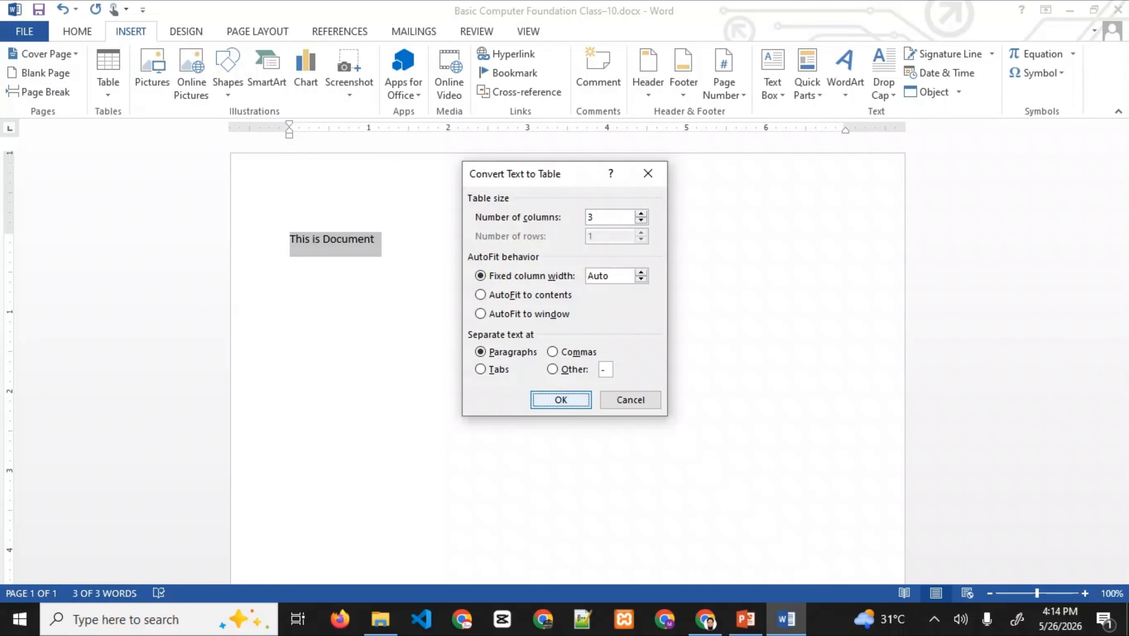
left_click(290, 255)
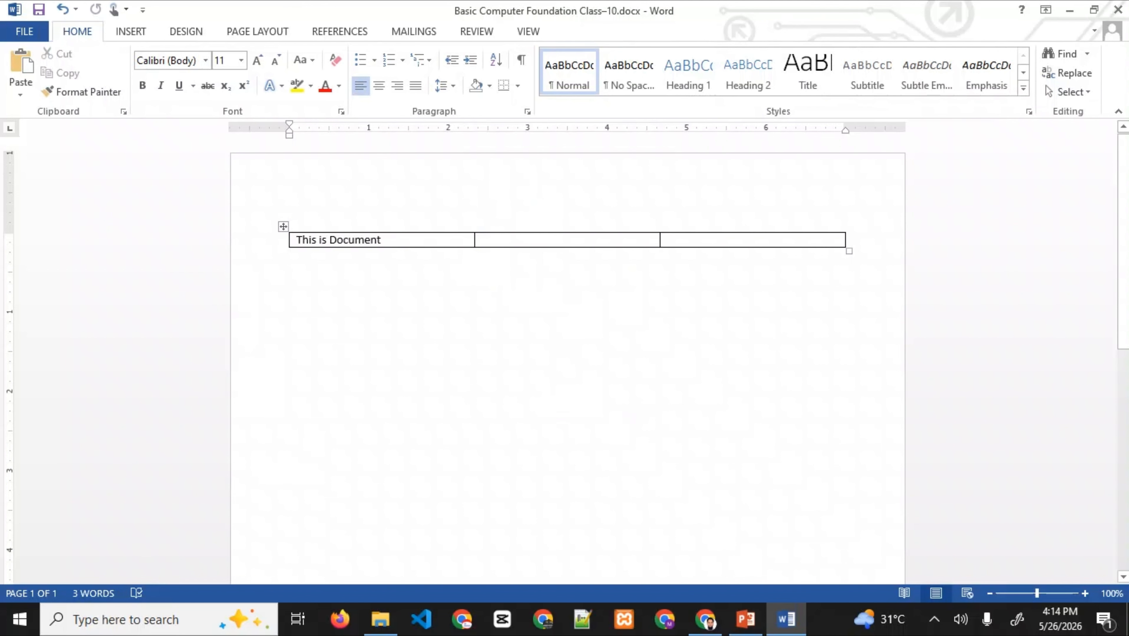
key("ctrl+z")
left_click(375, 239)
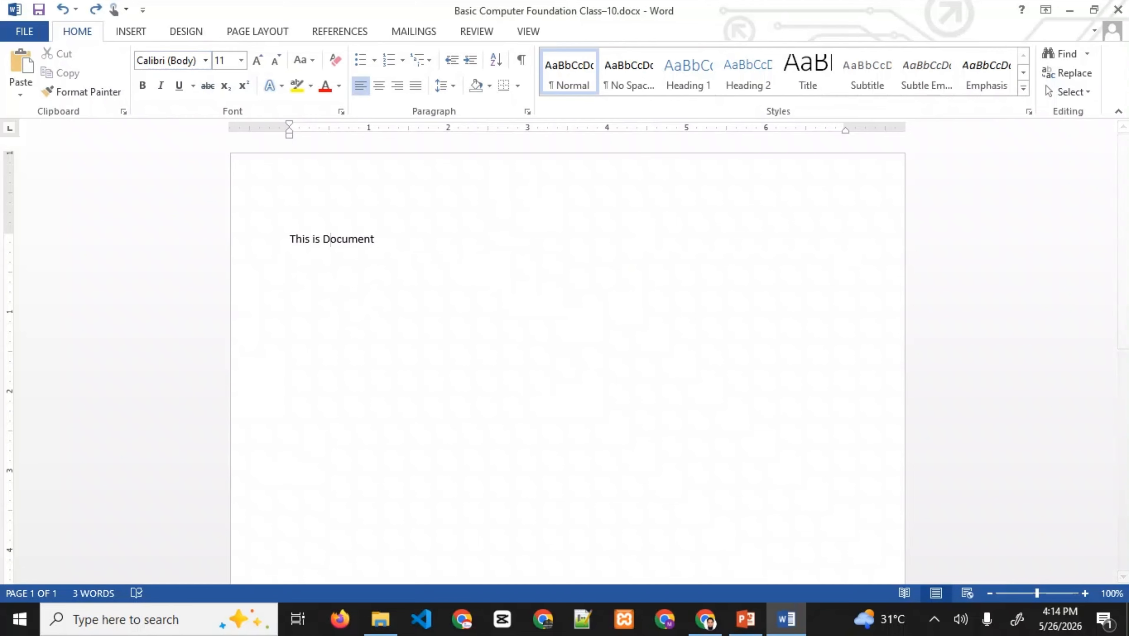
- Browse the Insert > Table menu and glance at the lesson slides without inserting anything
left_click(130, 31)
left_click(108, 71)
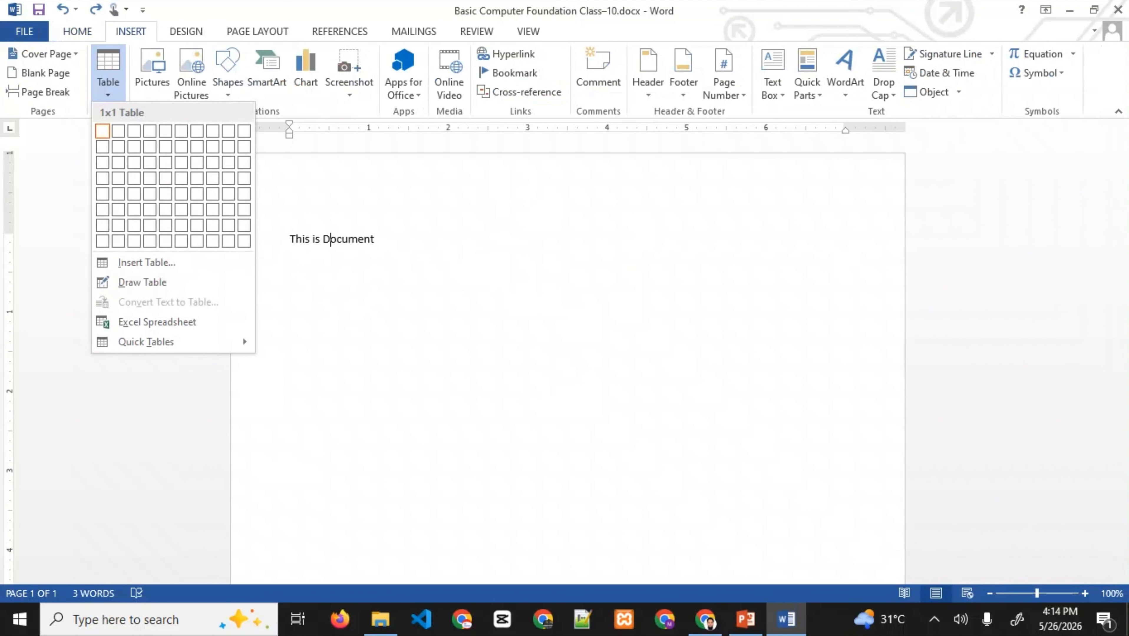
key("Escape")
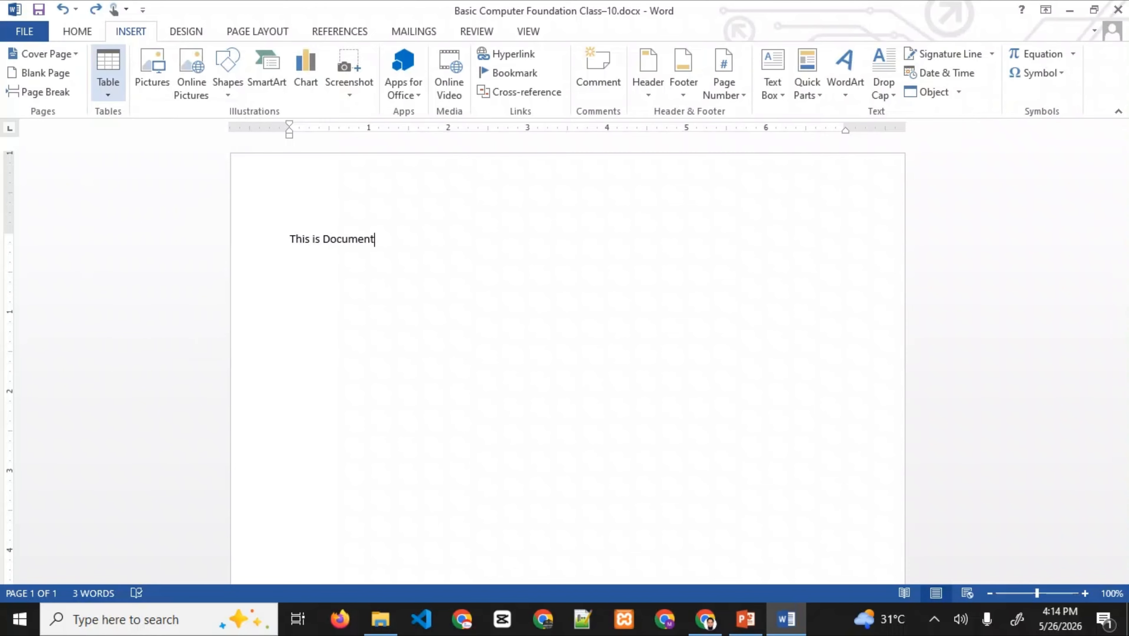
left_click(108, 72)
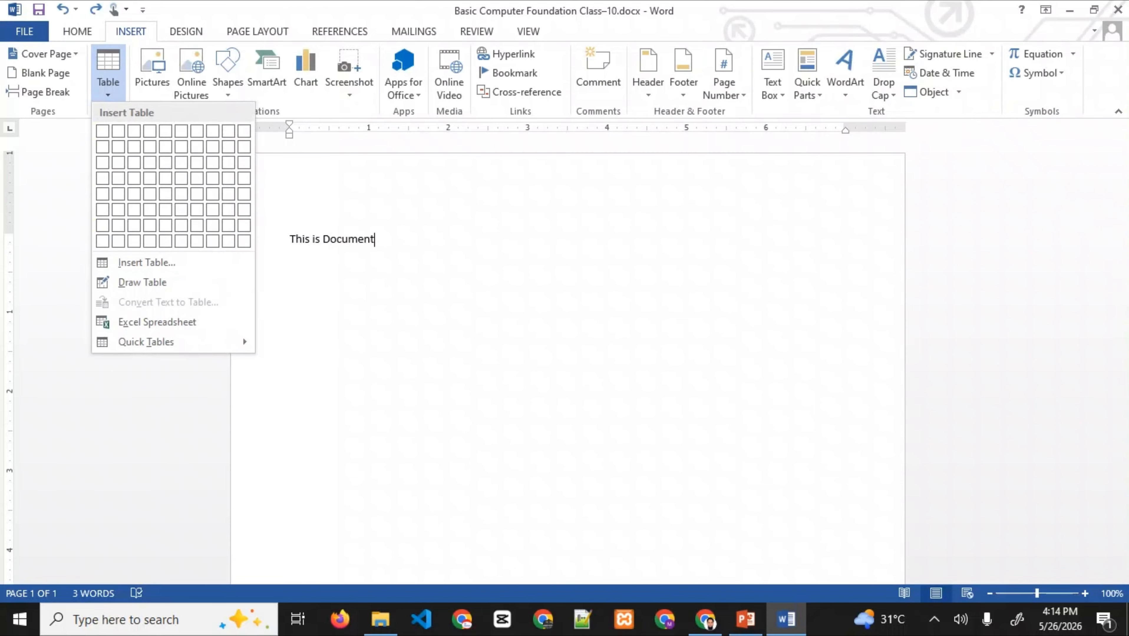
left_click(745, 620)
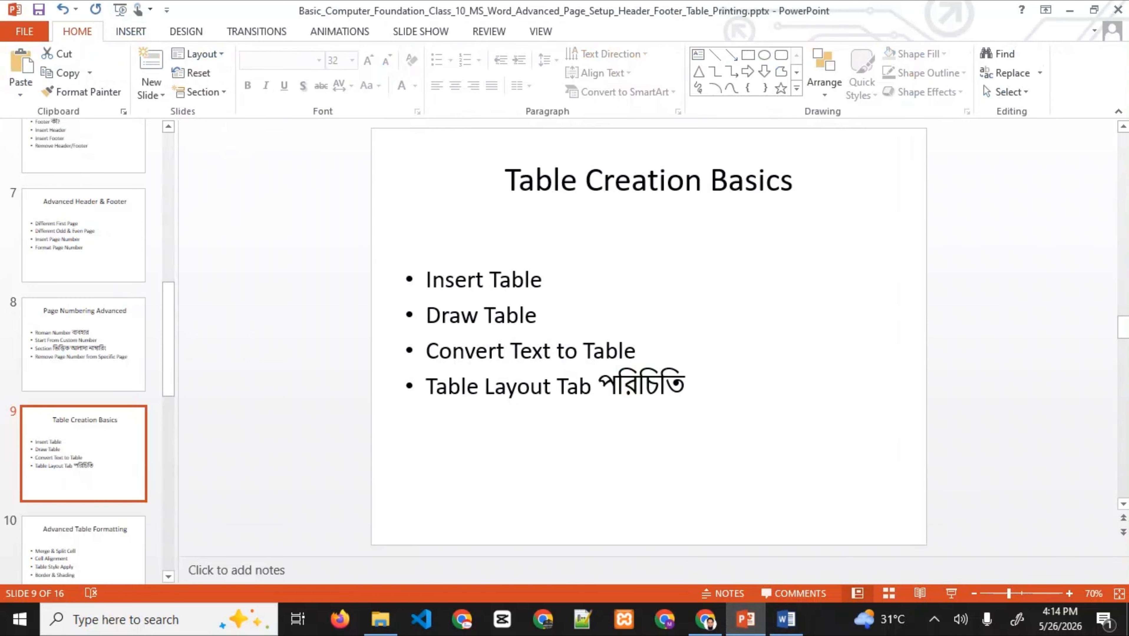
left_click(786, 619)
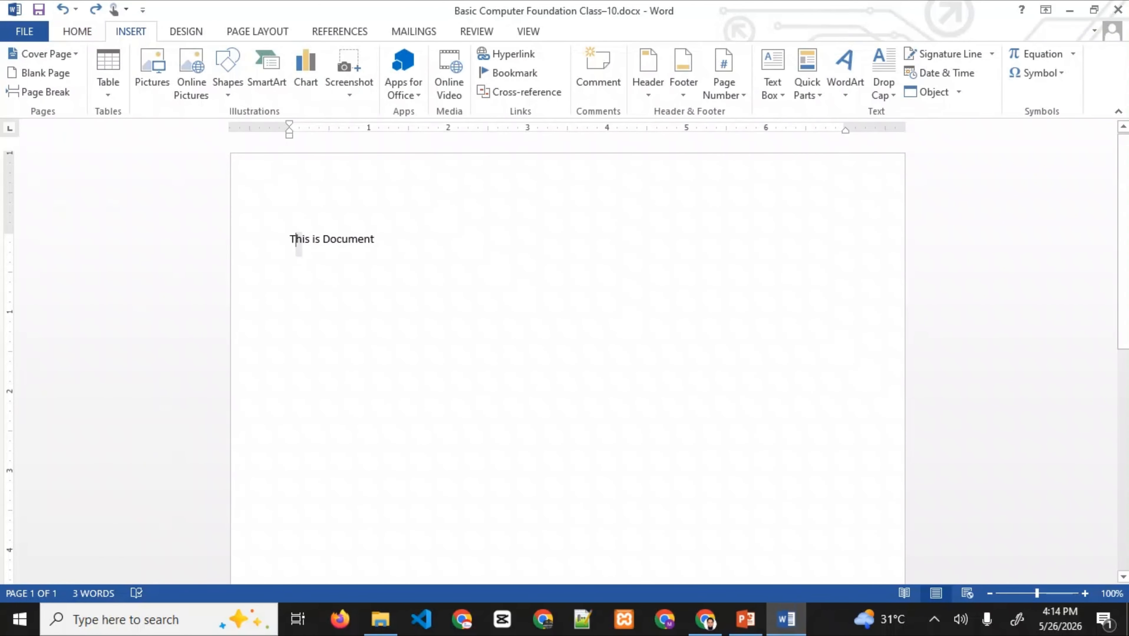
- Select the line 'This is Document' and open Convert Text to Table for it
triple_click(296, 244)
left_click(108, 73)
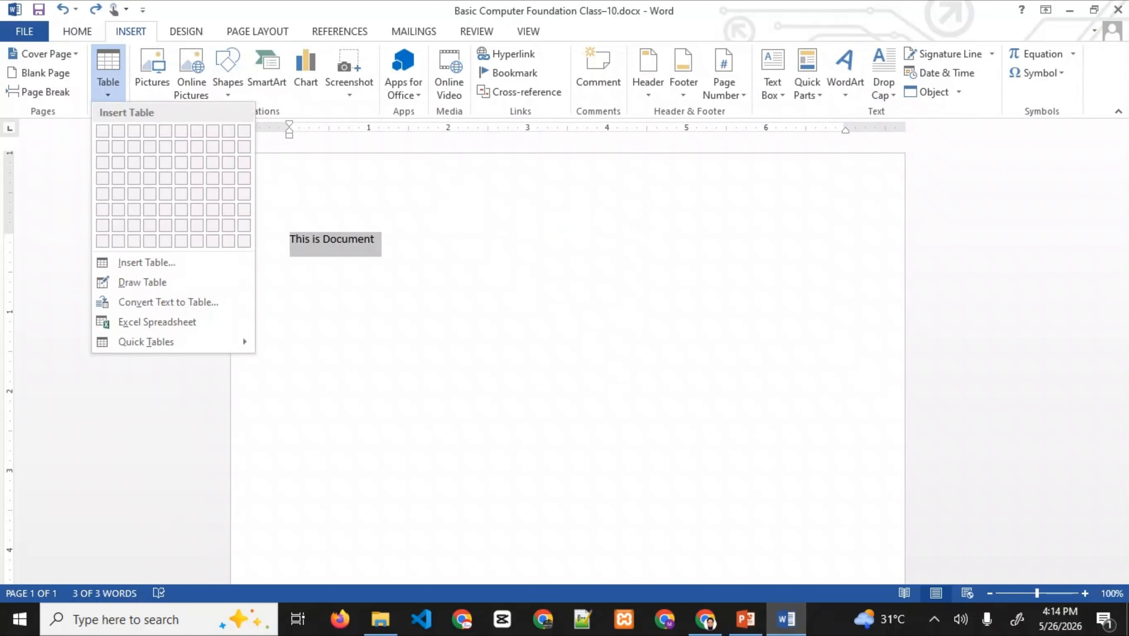
left_click(168, 302)
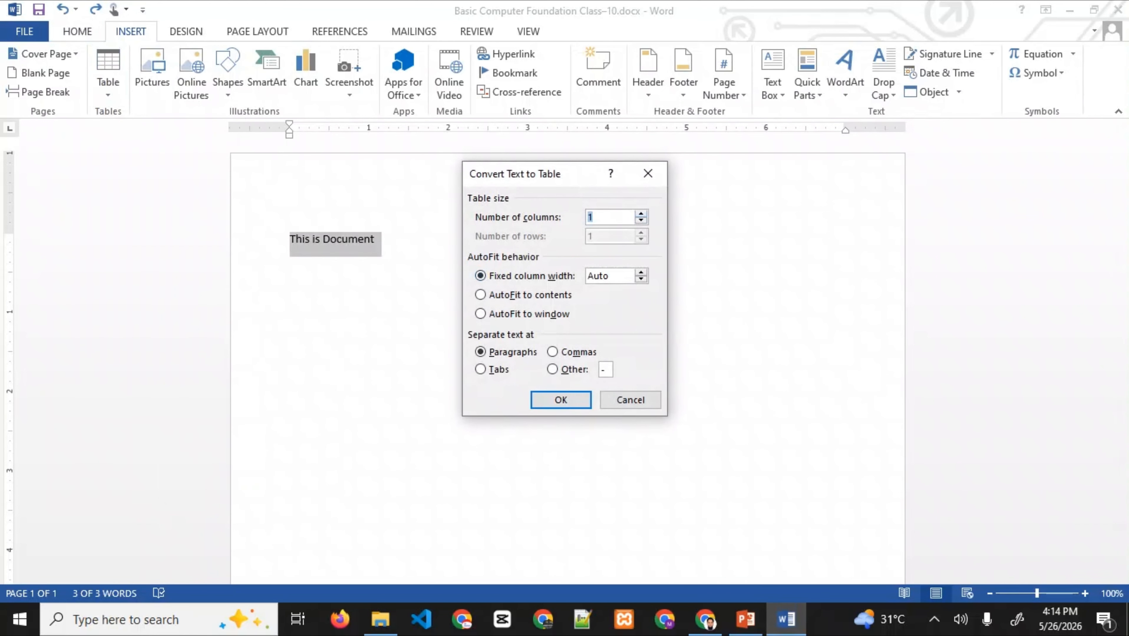
- Convert the line into a 3-column table, erase two cells to leave one, then switch to PowerPoint
type("3")
left_click(560, 400)
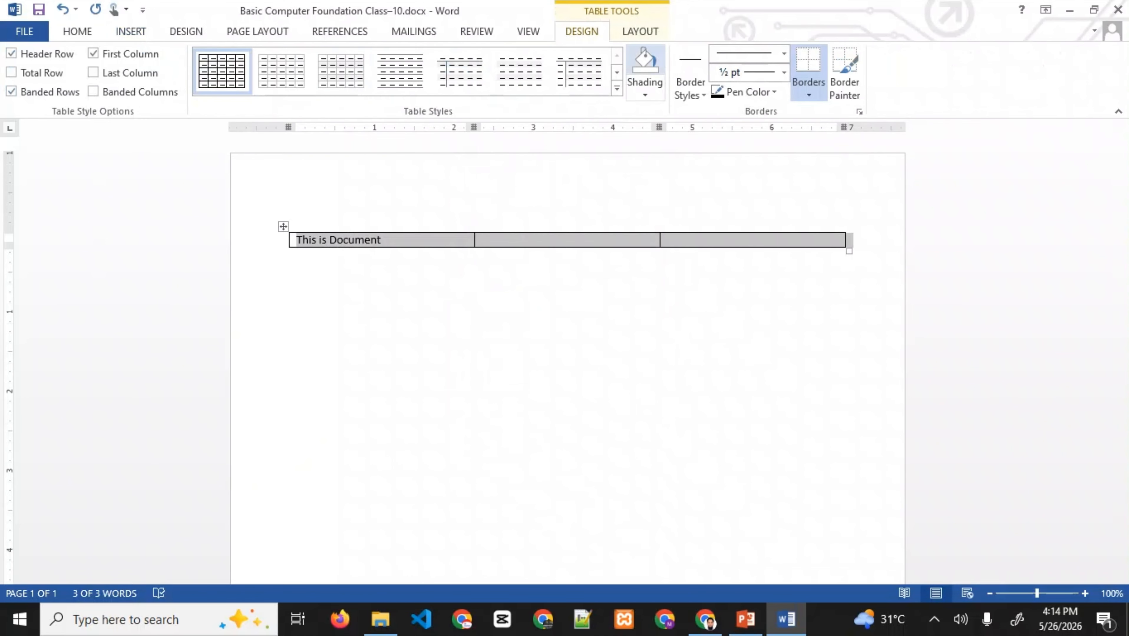
left_click(640, 32)
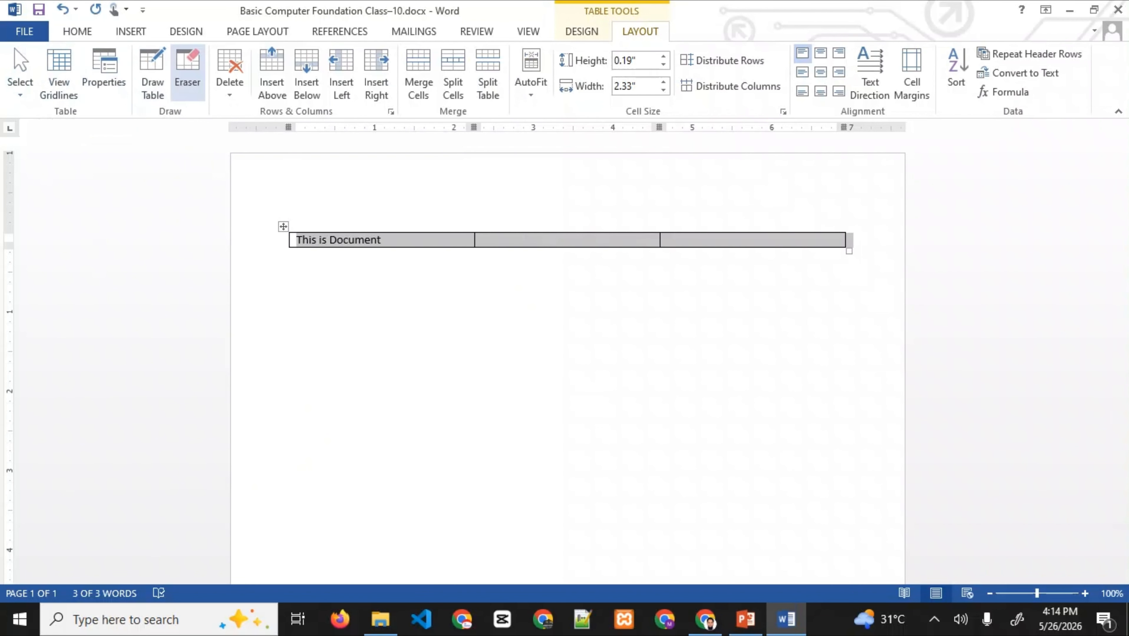
left_click(187, 74)
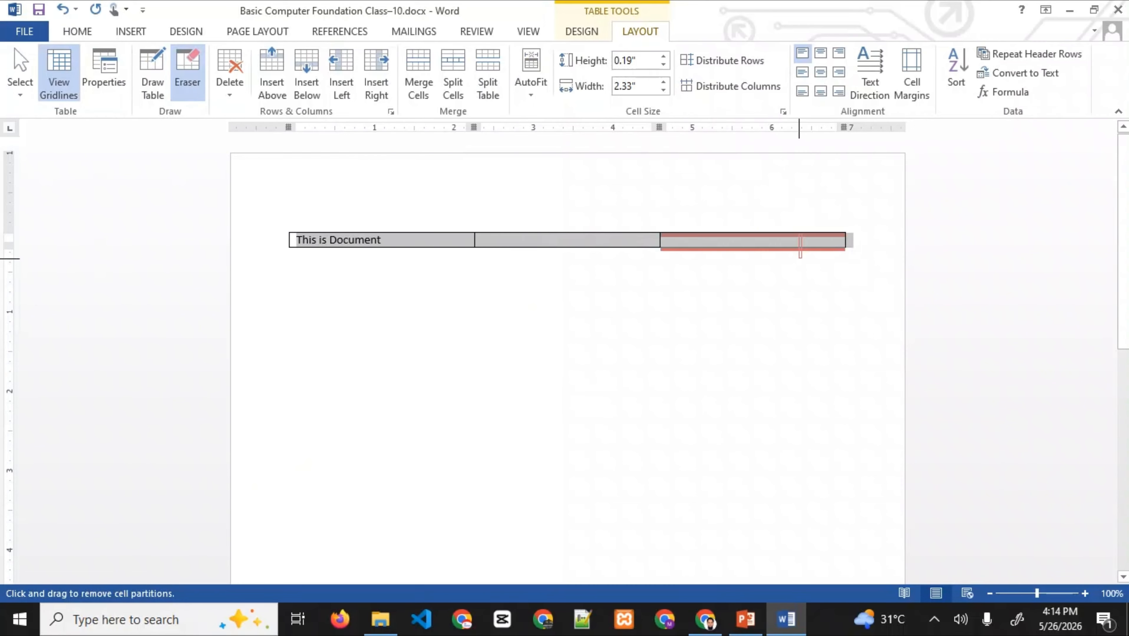
left_click(801, 246)
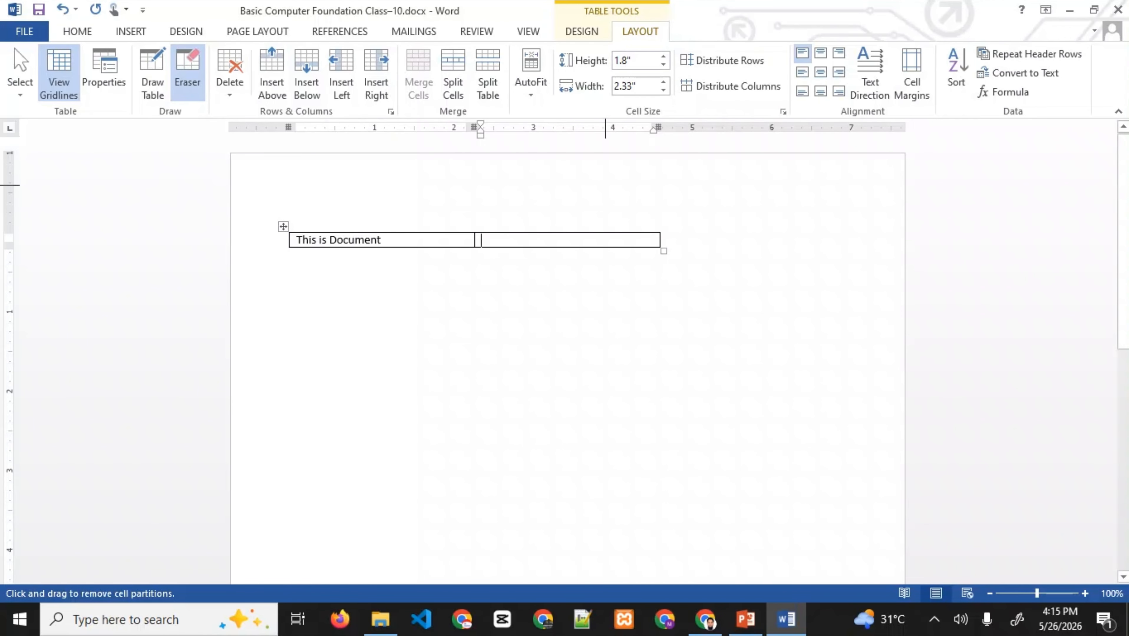
left_click_drag(587, 231, 580, 287)
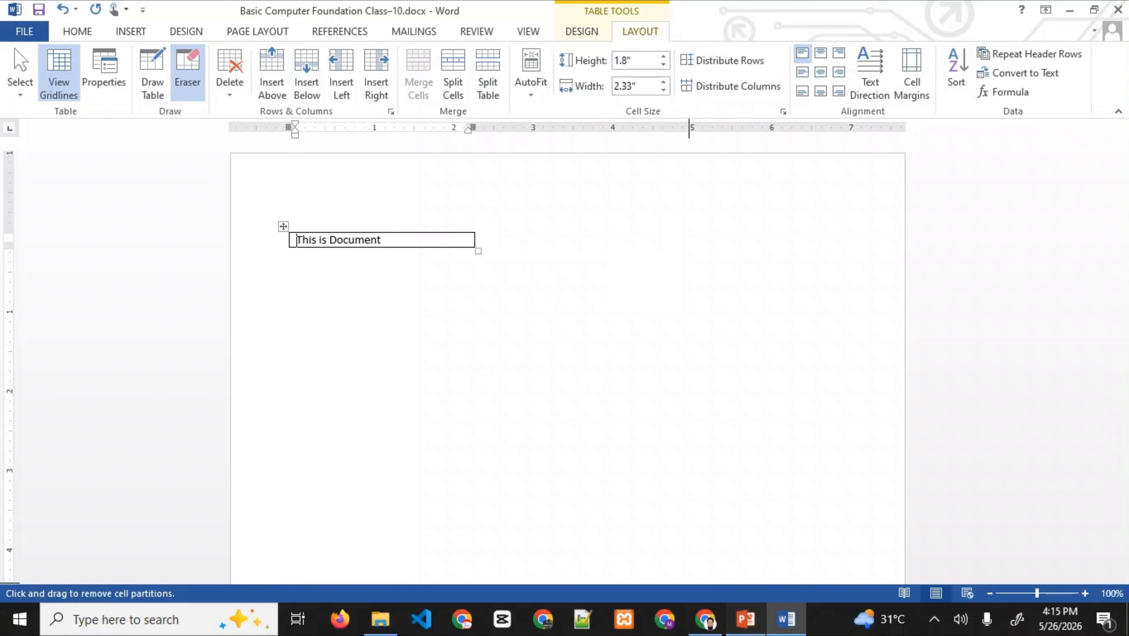
key("alt+Tab")
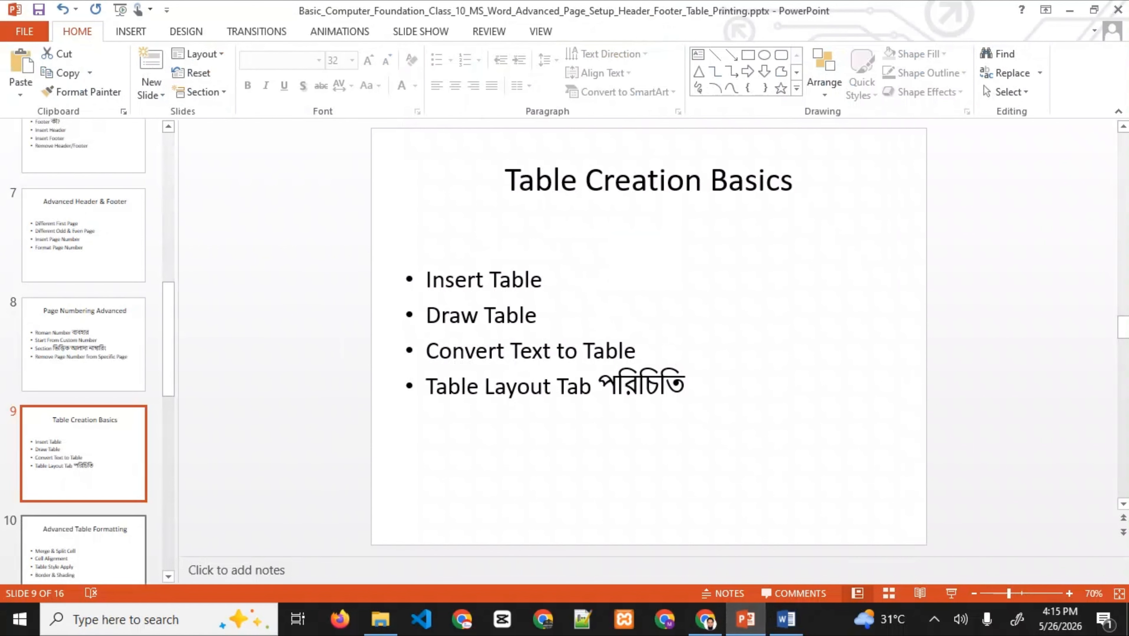
- Show slide 10, Advanced Table Formatting, then bring the Word document back in front
scroll(103, 504, "down", 1)
left_click(83, 453)
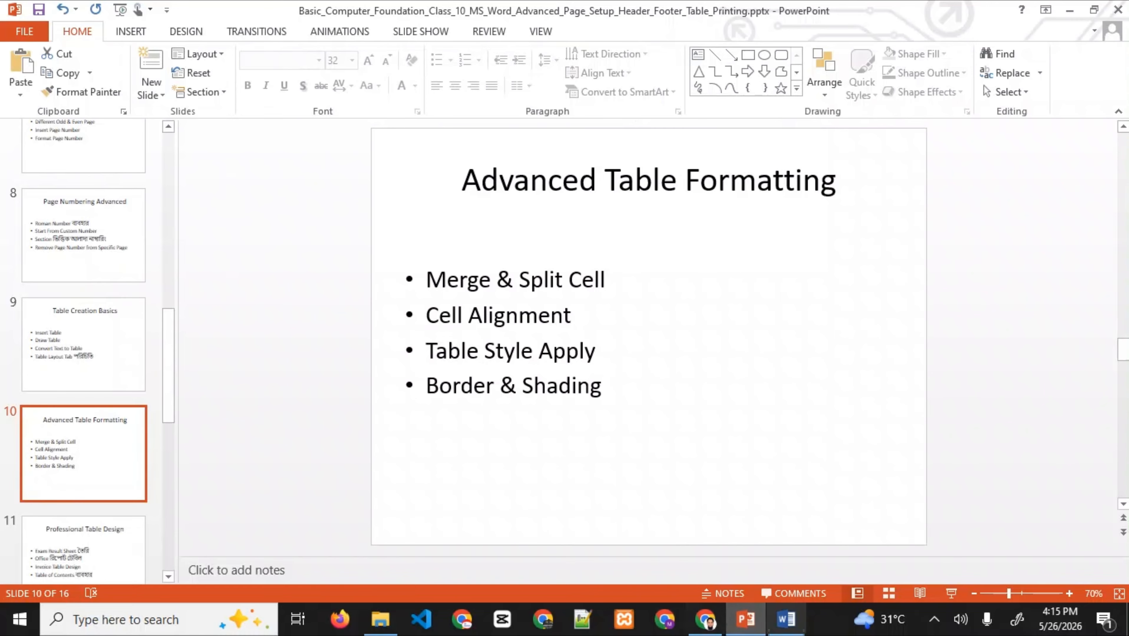
left_click(786, 619)
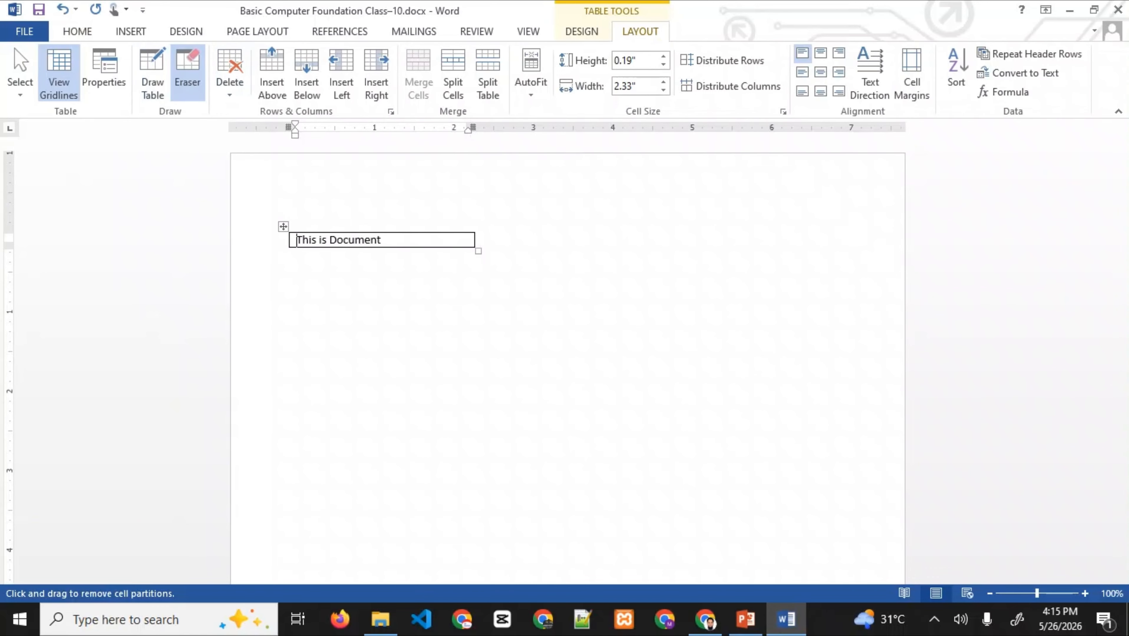
- Draw a new cell right of 'This is Document' and split it into 2 columns
left_click(152, 74)
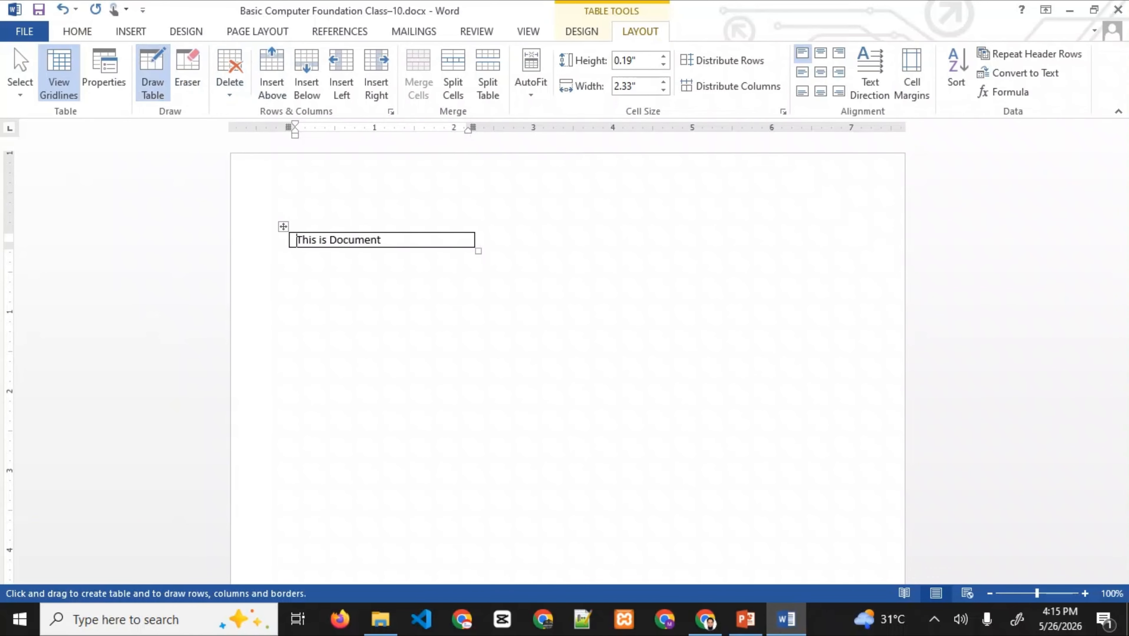
mouse_move(475, 234)
left_mouse_down()
mouse_move(492, 267)
mouse_move(655, 247)
left_mouse_up()
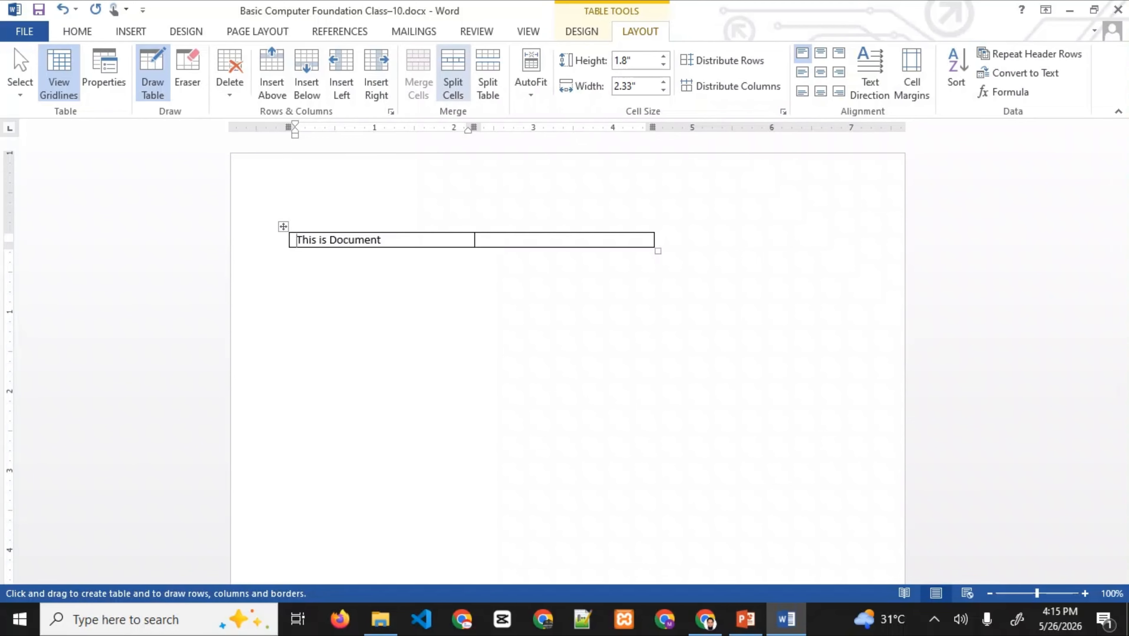
left_click(557, 240)
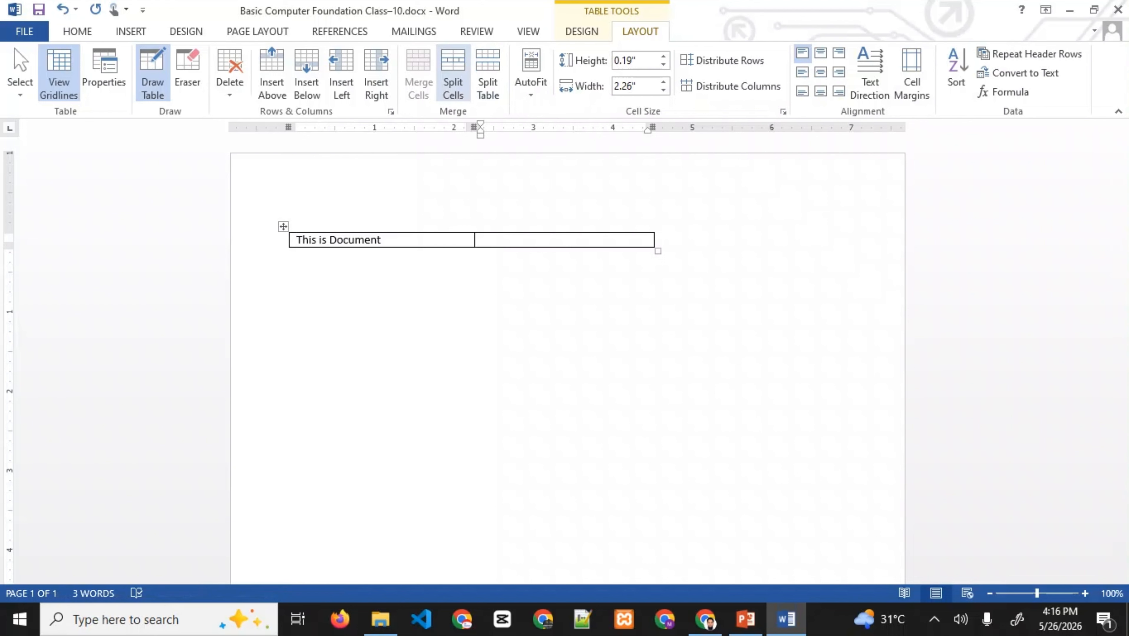
left_click(453, 73)
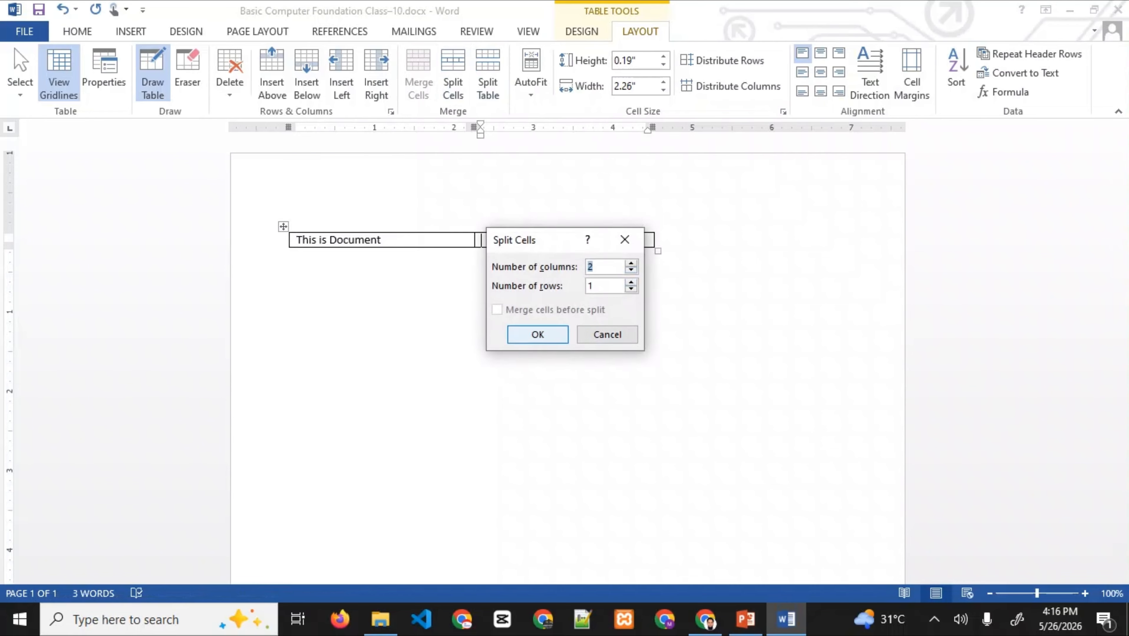
left_click(538, 334)
- Split the third cell into 4 narrow columns
left_click(579, 240)
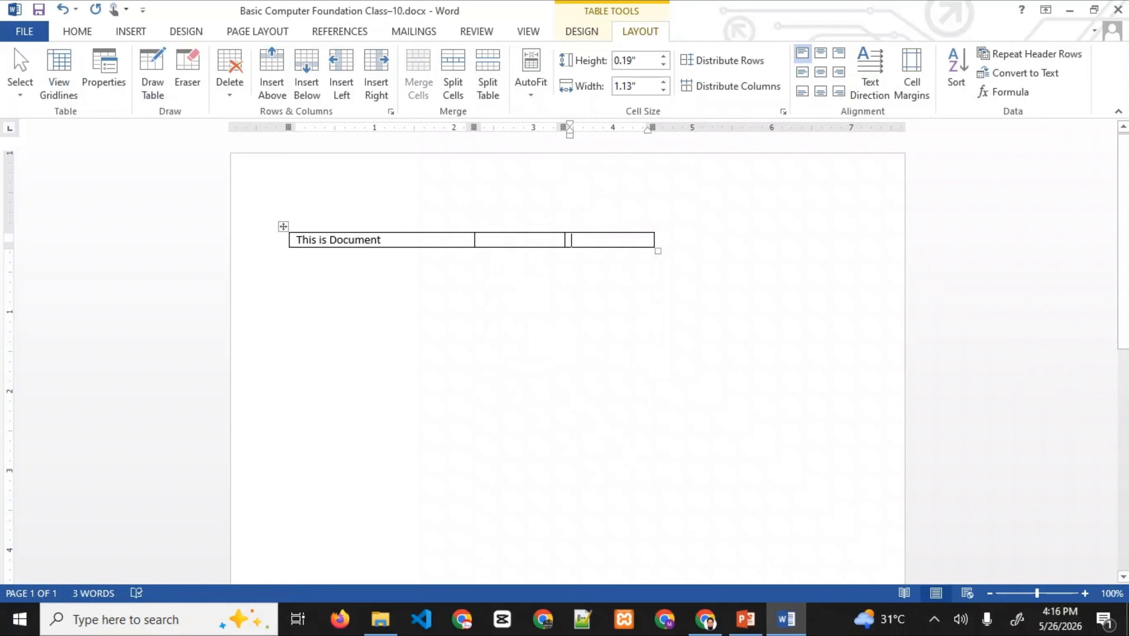
left_click(452, 72)
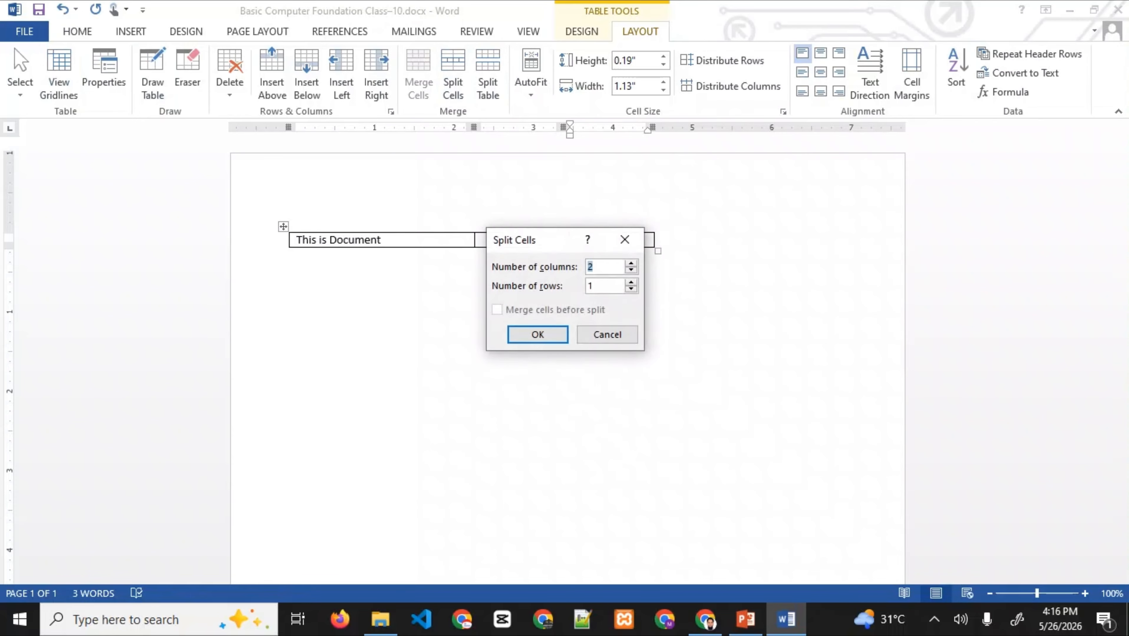
double_click(630, 264)
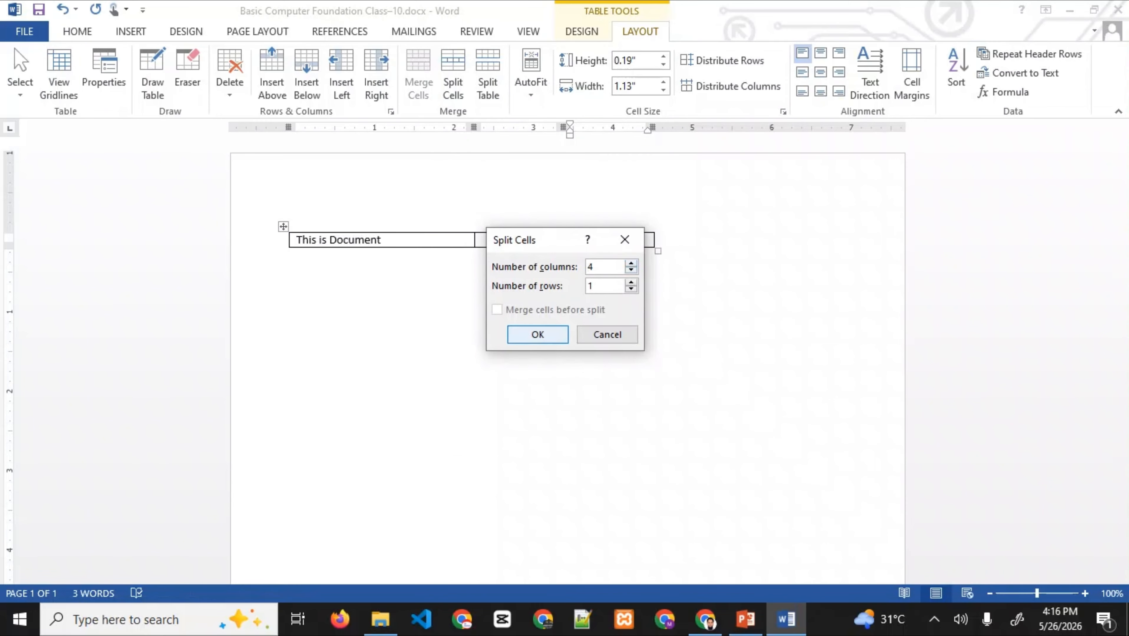
left_click(537, 334)
left_click(290, 256)
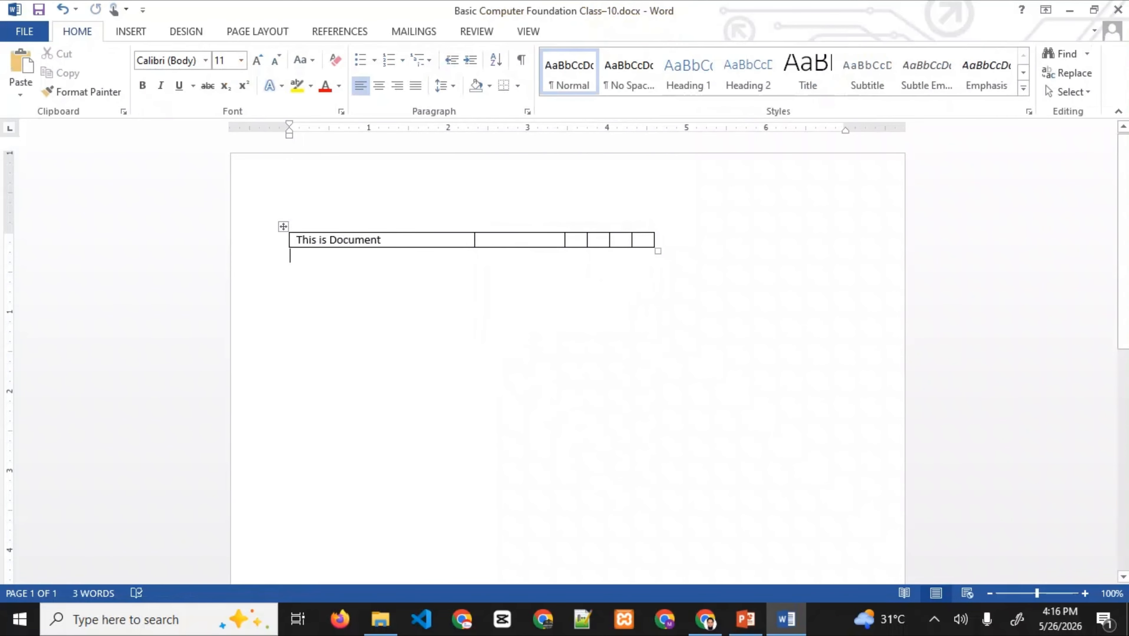
- Merge cells 2 through 6 into one wide cell
left_click_drag(489, 240, 643, 240)
left_click(640, 31)
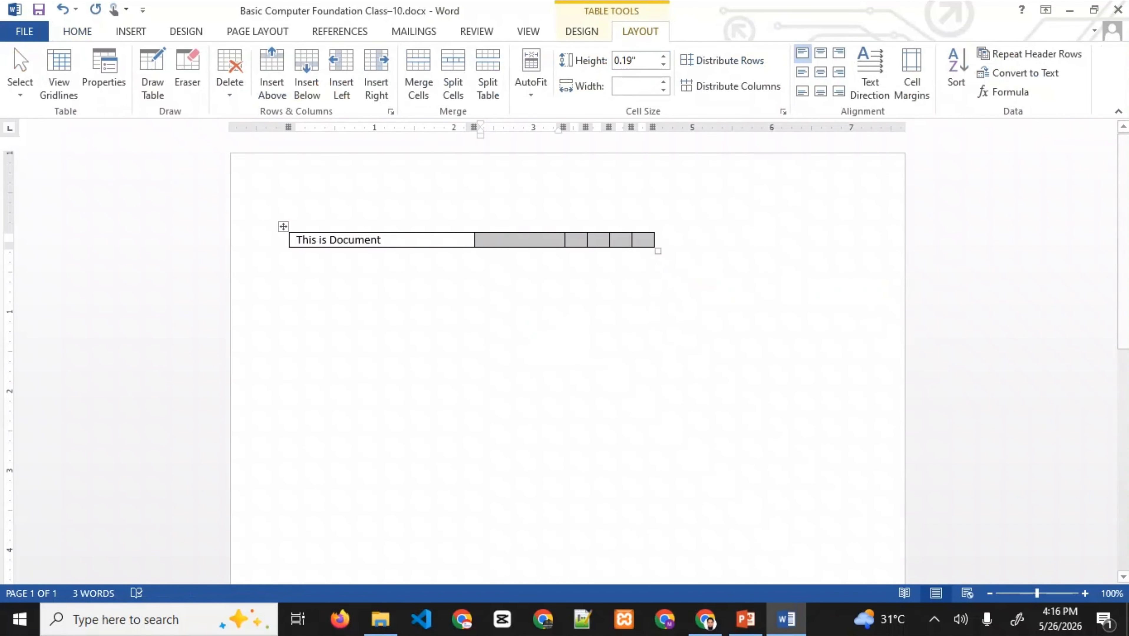
left_click(418, 73)
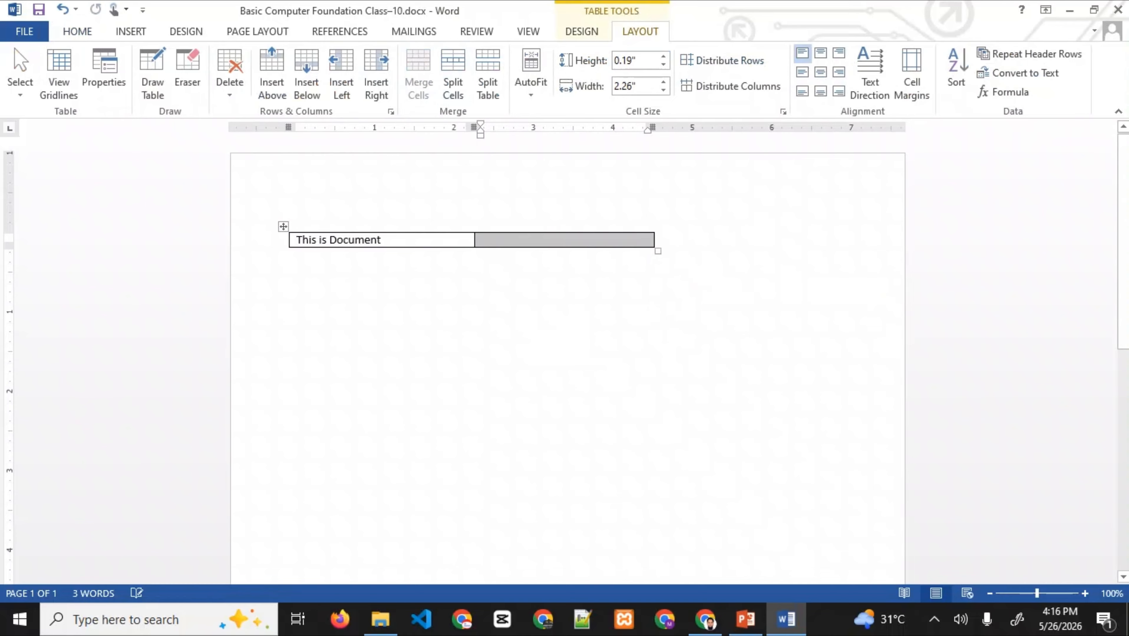
left_click(290, 256)
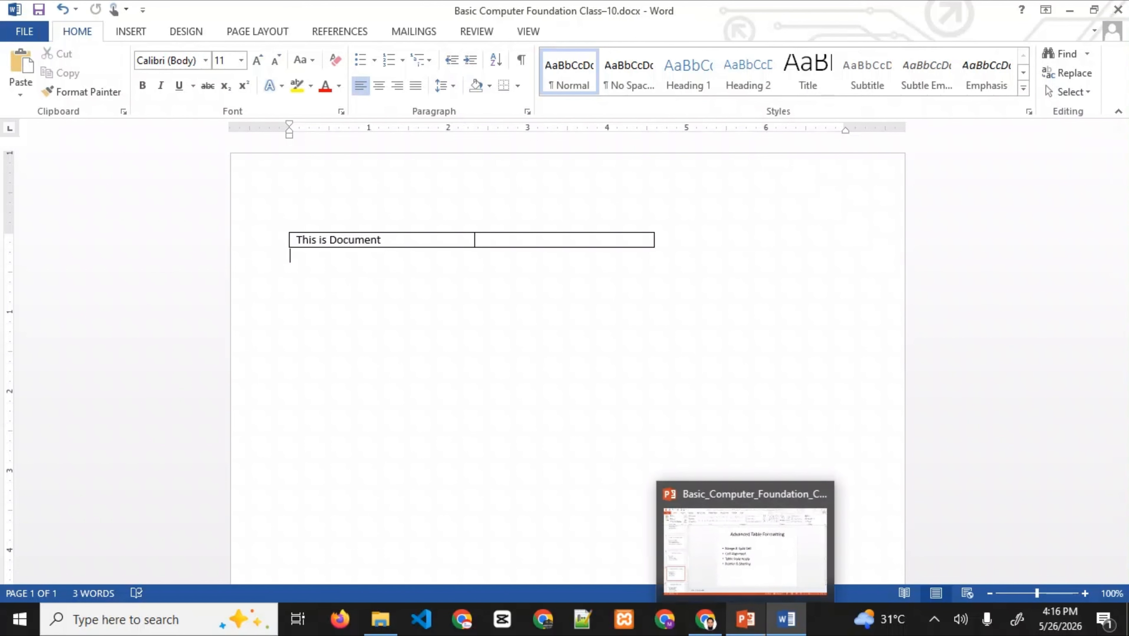
- Glance at the slides, look over the table Design and Layout tabs, then switch to PowerPoint
left_click(746, 619)
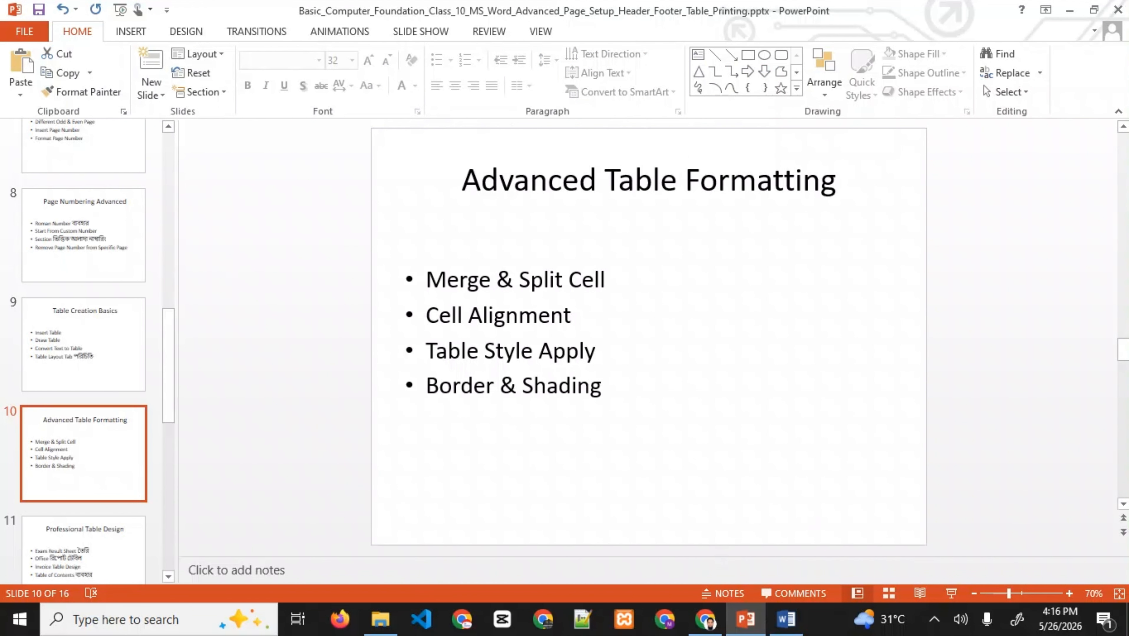
left_click(786, 620)
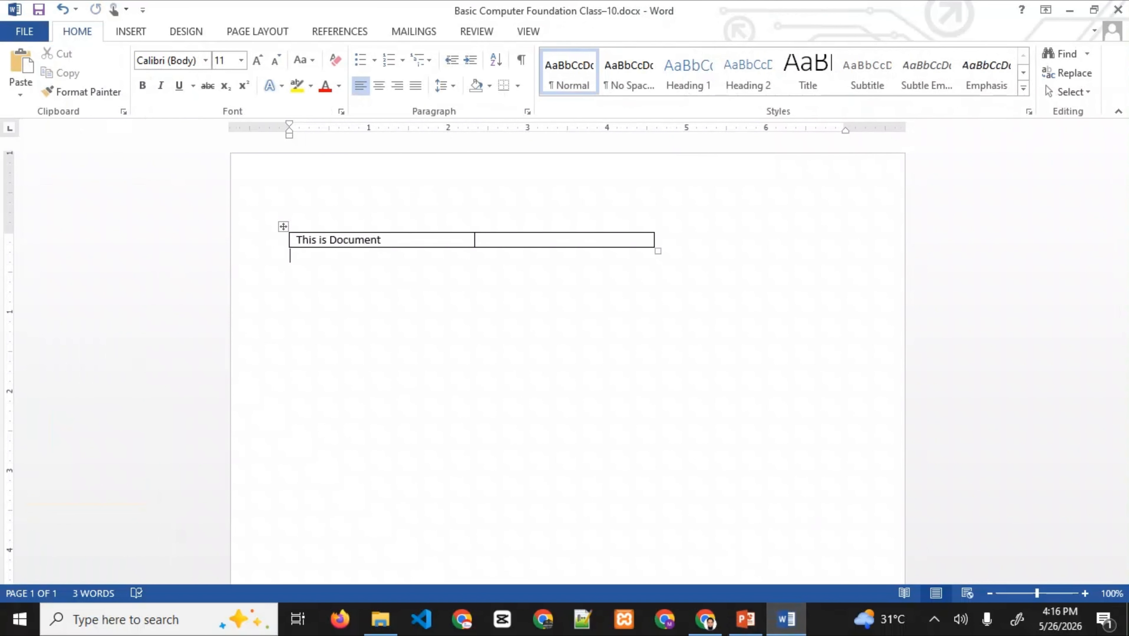
left_click(482, 240)
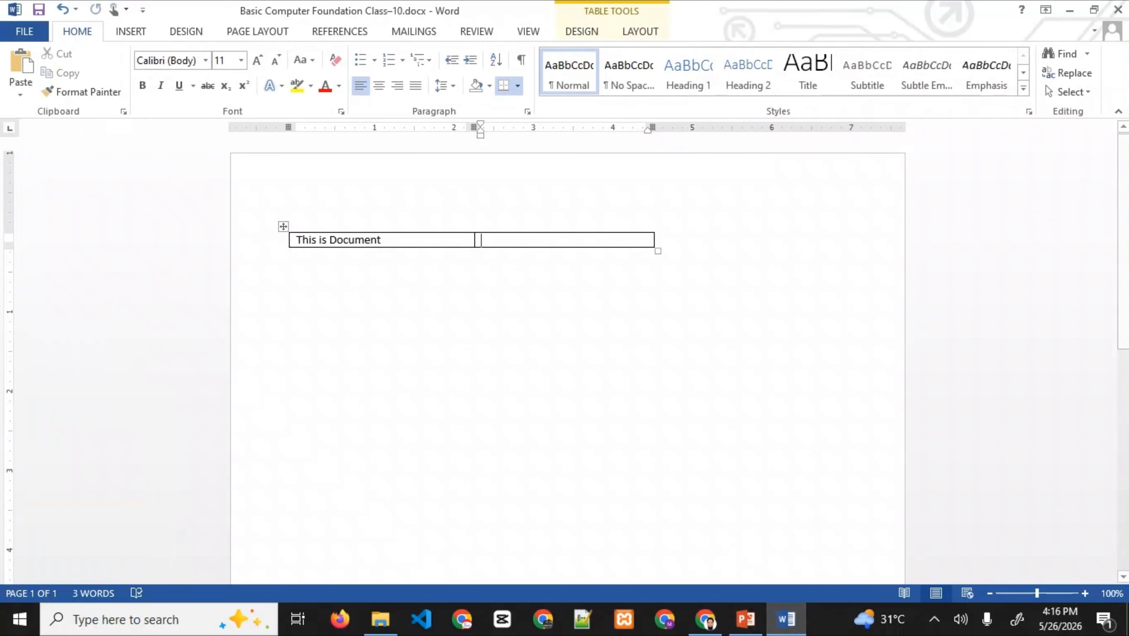
left_click(641, 32)
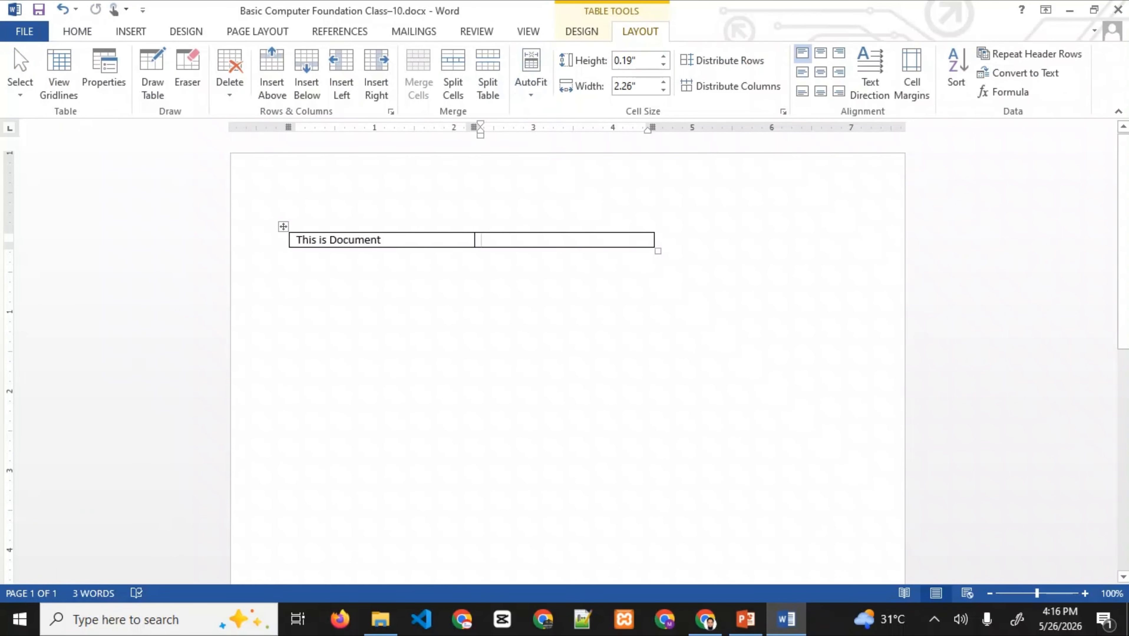
left_click(582, 32)
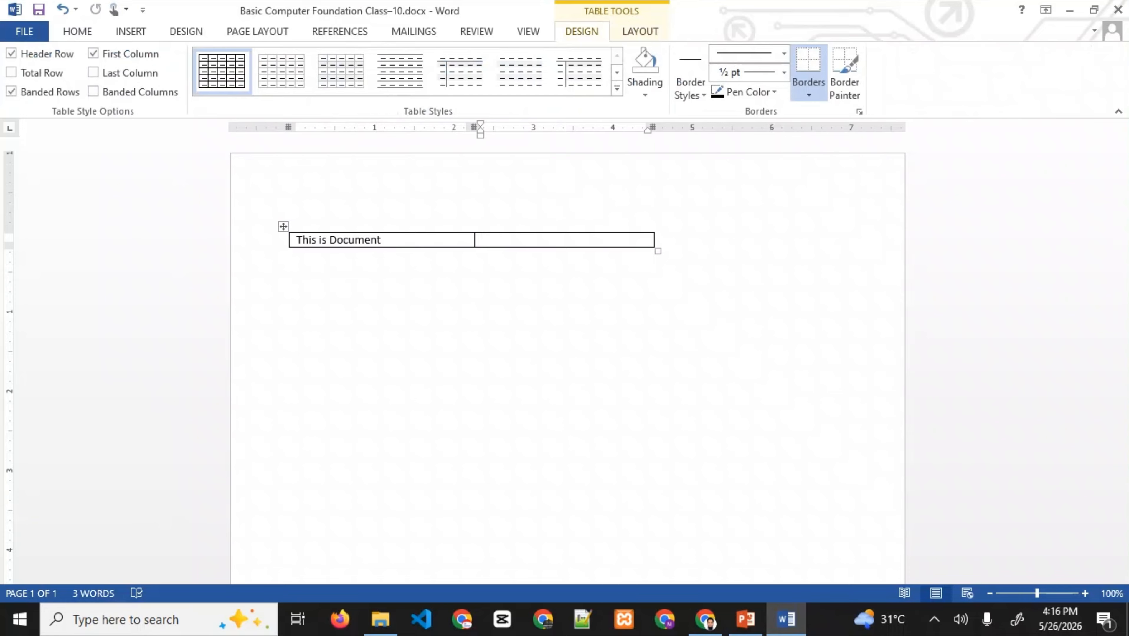
left_click(640, 31)
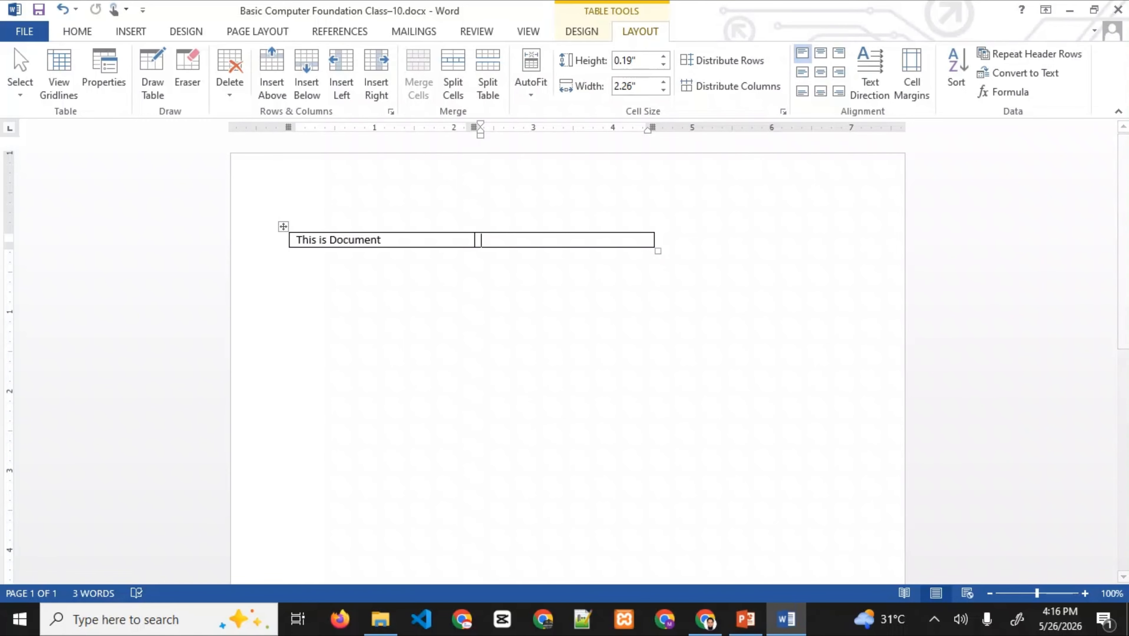
left_click(745, 620)
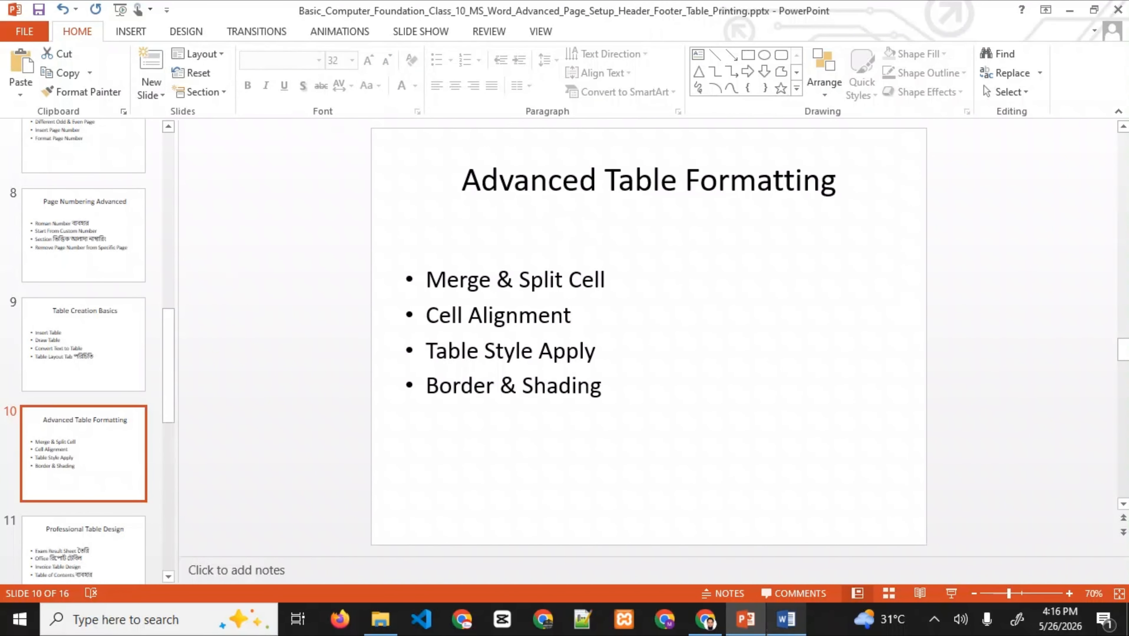
- Bring the Word document with the two-cell table back in front of PowerPoint
left_click(785, 620)
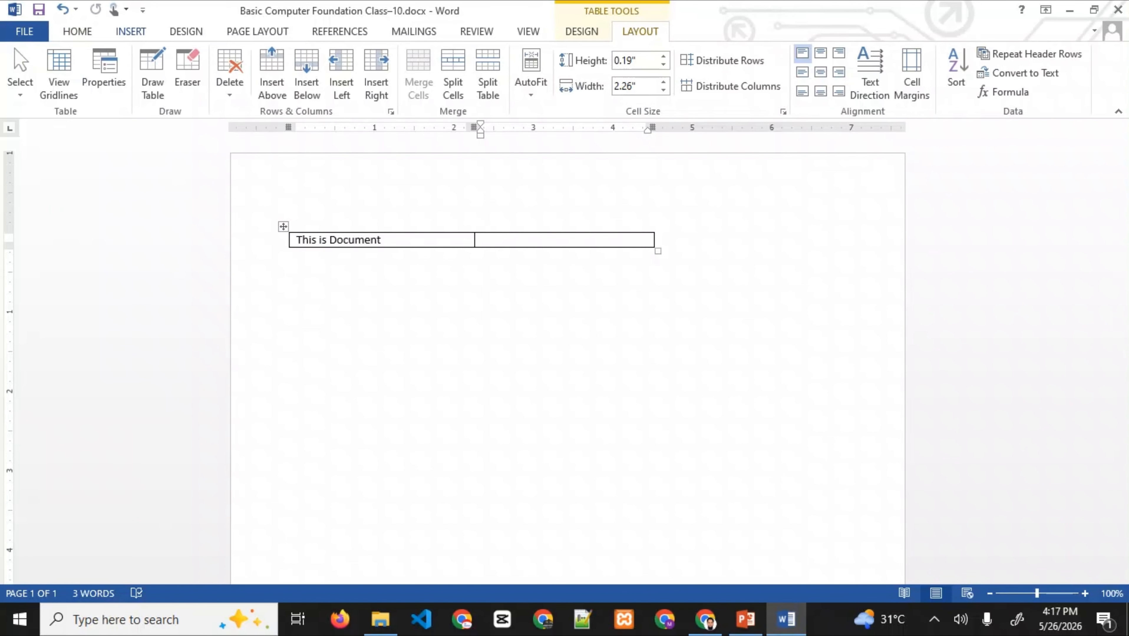
- Look over the Insert, Design, Page Layout, References, Mailings, Review, View and Table Tools tabs
left_click(131, 31)
left_click(186, 31)
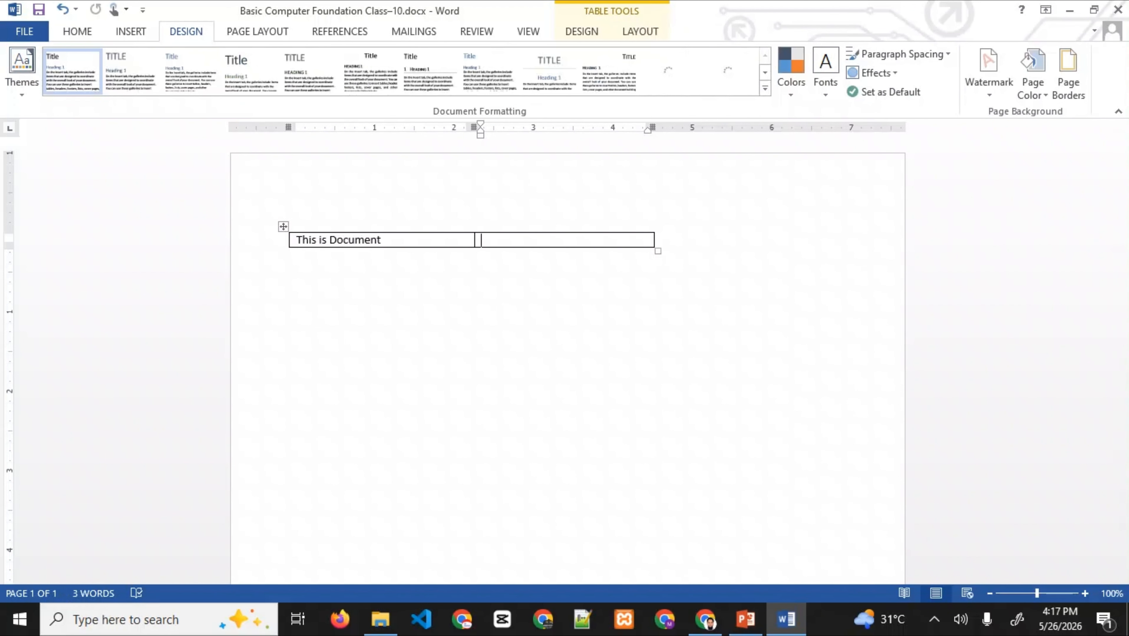
left_click(257, 32)
left_click(340, 31)
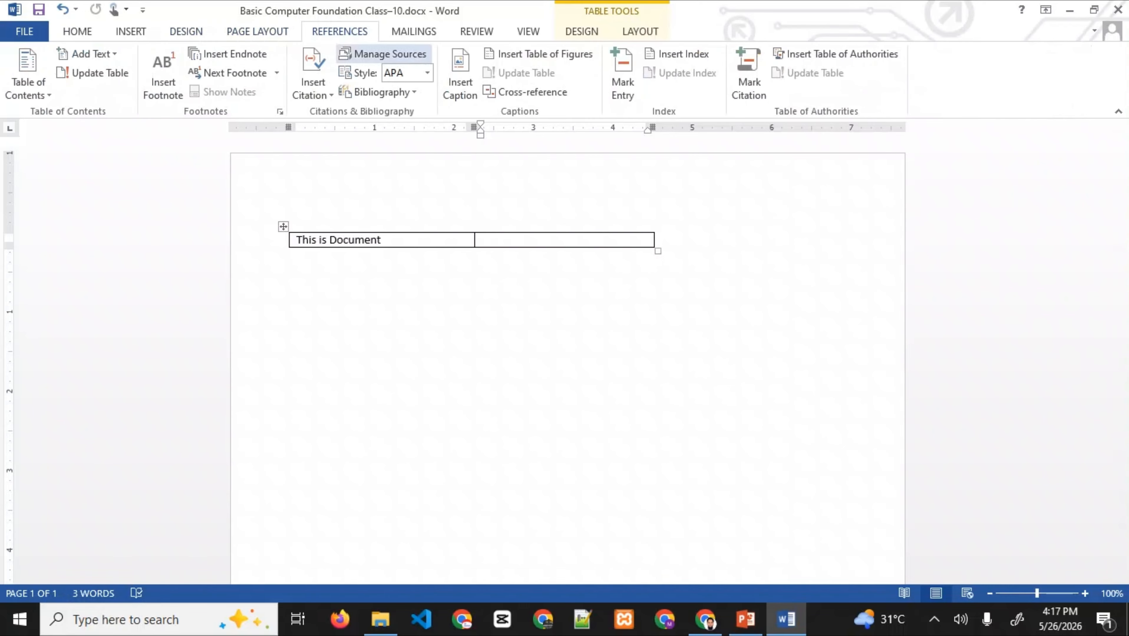
left_click(413, 31)
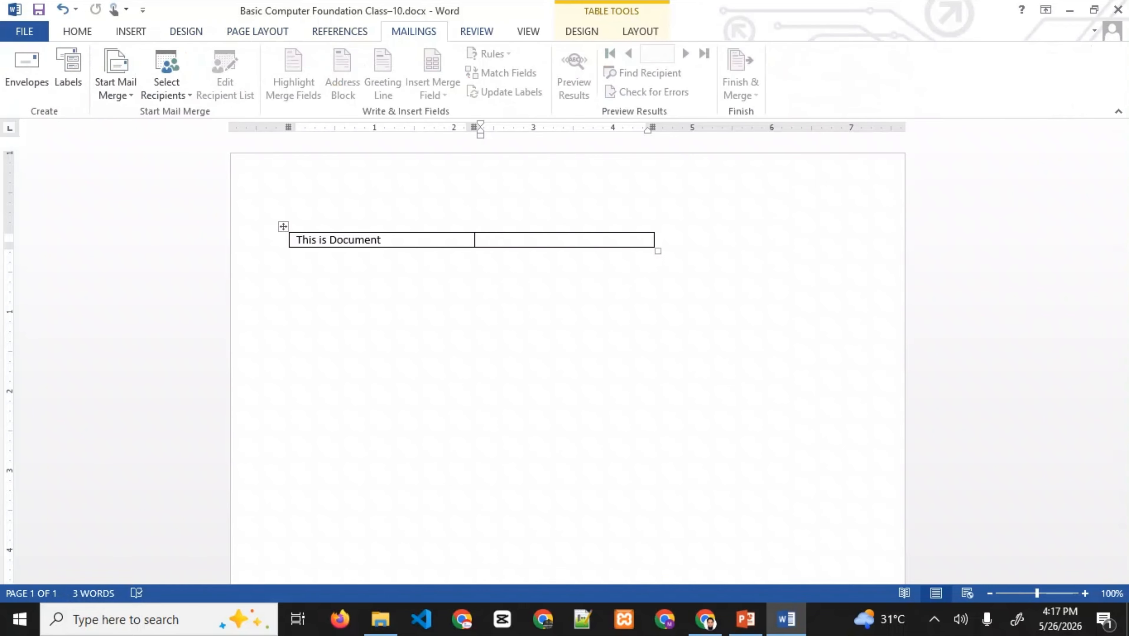
left_click(477, 31)
left_click(528, 32)
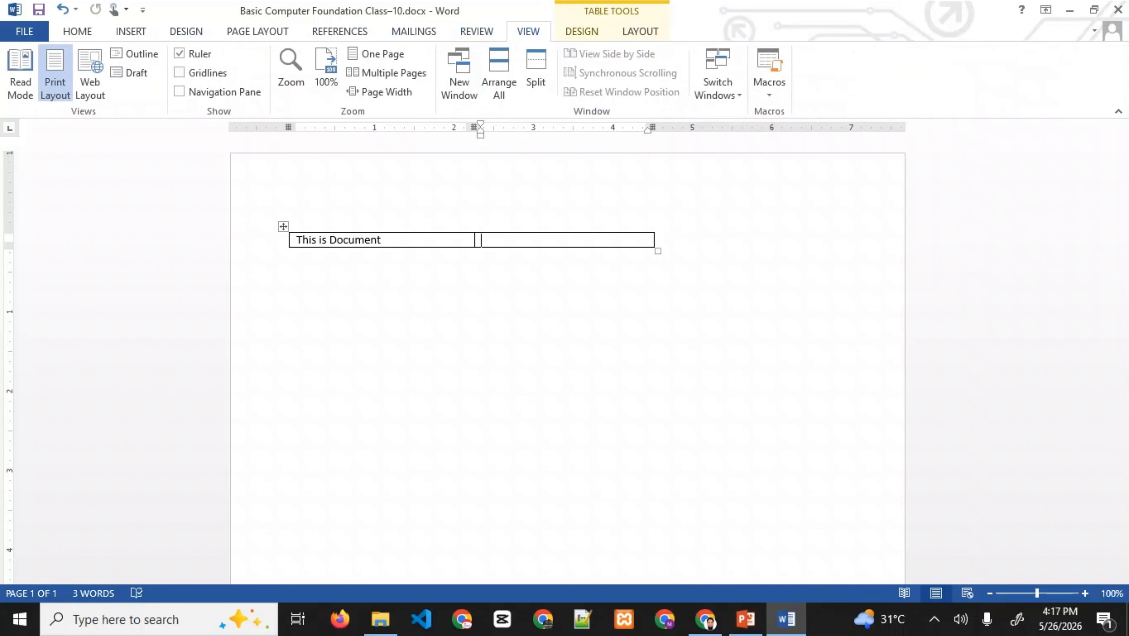
left_click(581, 31)
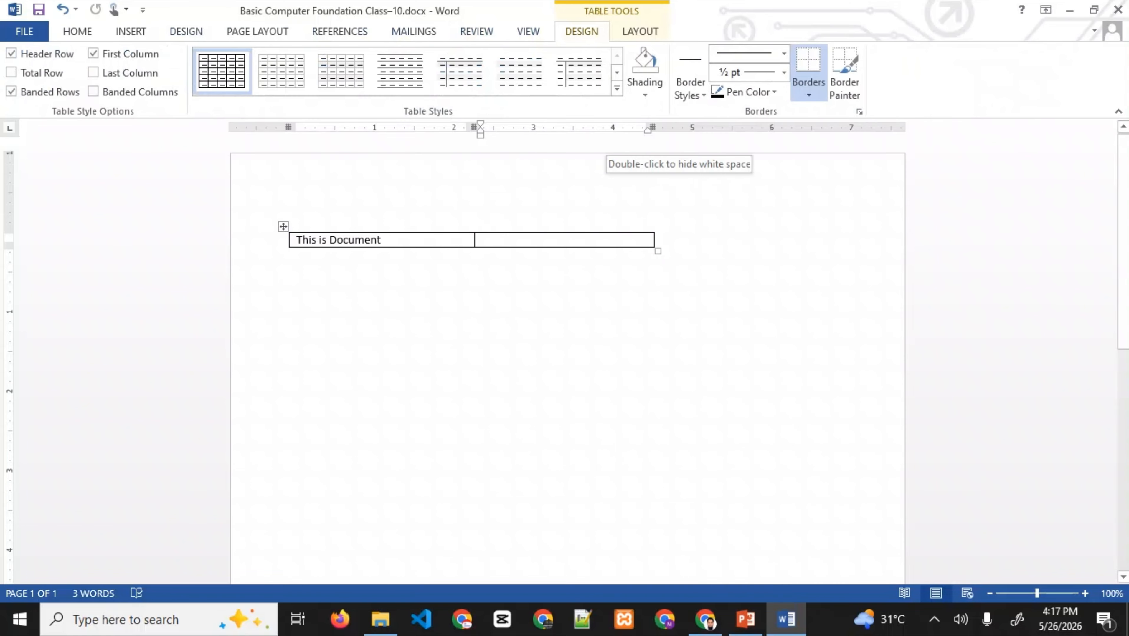
left_click(640, 31)
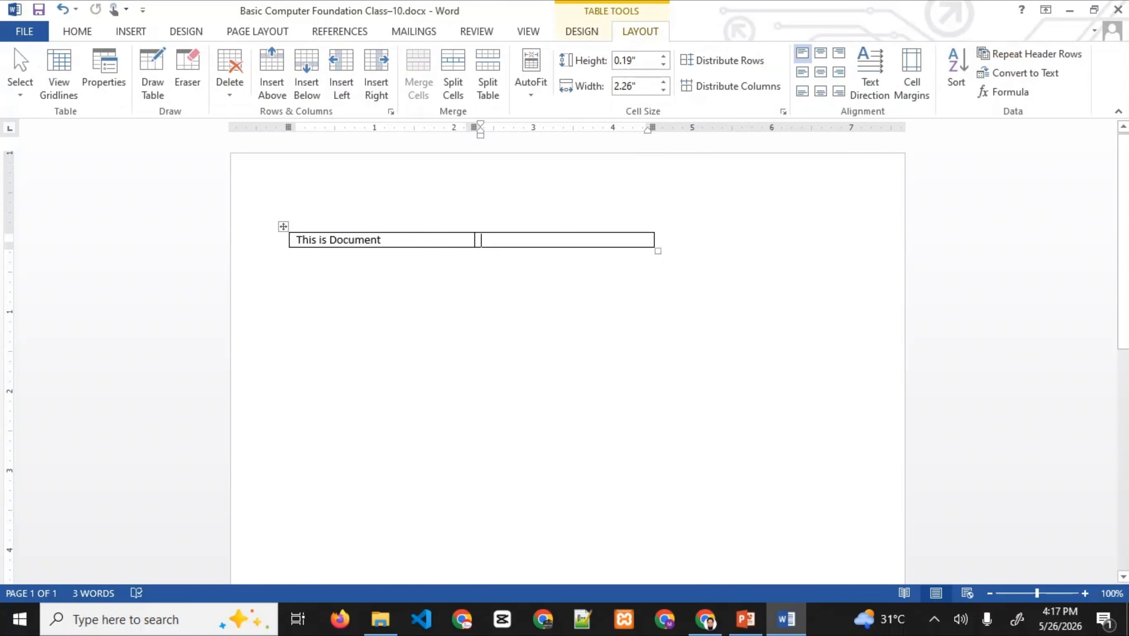
- Undo the table changes to restore the long sample paragraphs
left_click(290, 257)
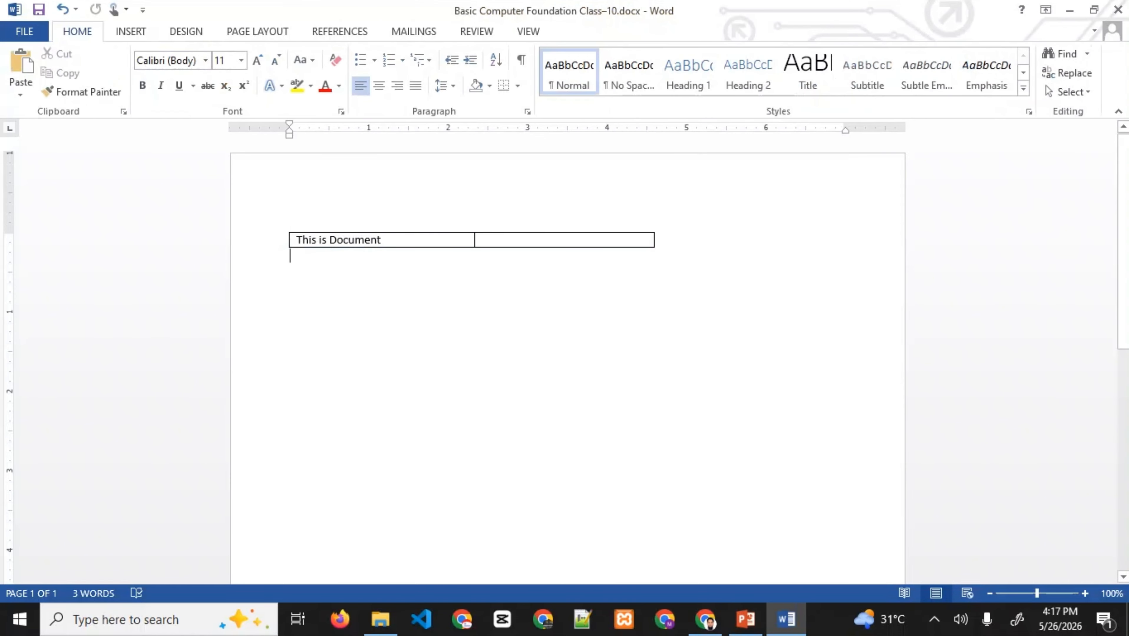
key("ctrl+z")
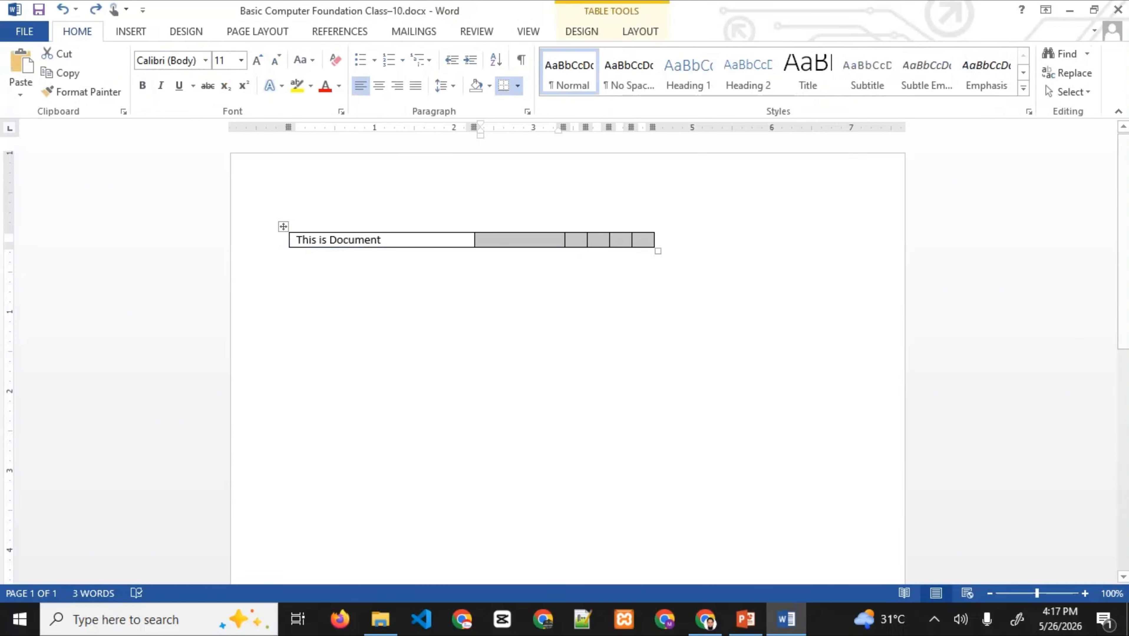
left_click(131, 31)
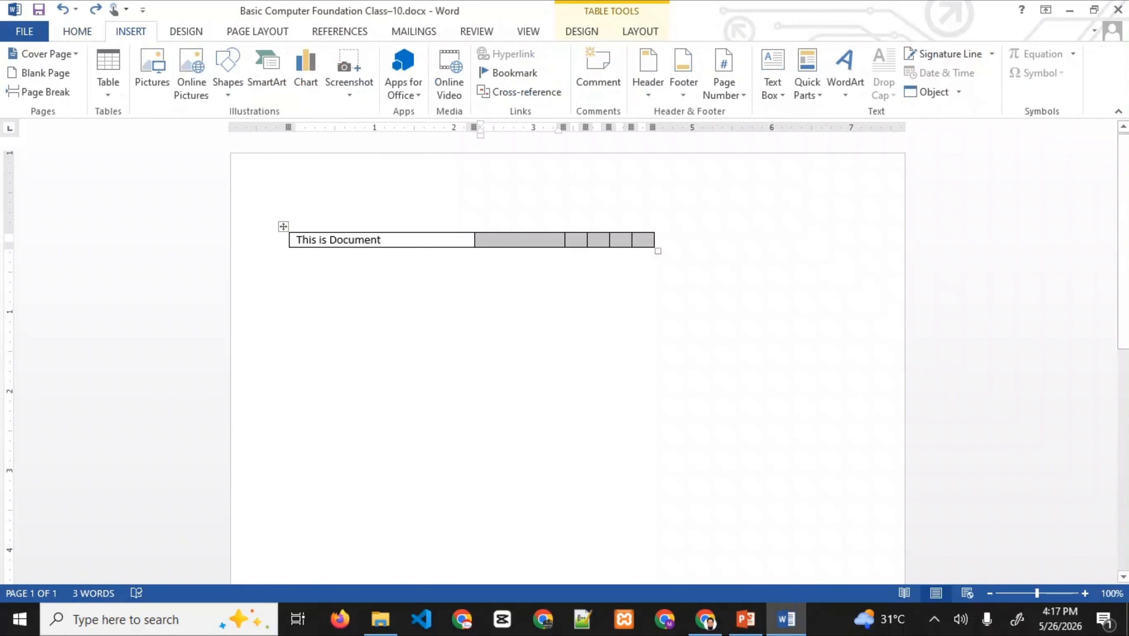
key("ctrl+z")
key("ctrl+z")
key("ctrl+z")
key("ctrl+z")
key("ctrl+z")
key("ctrl+z")
key("ctrl+z")
key("ctrl+z")
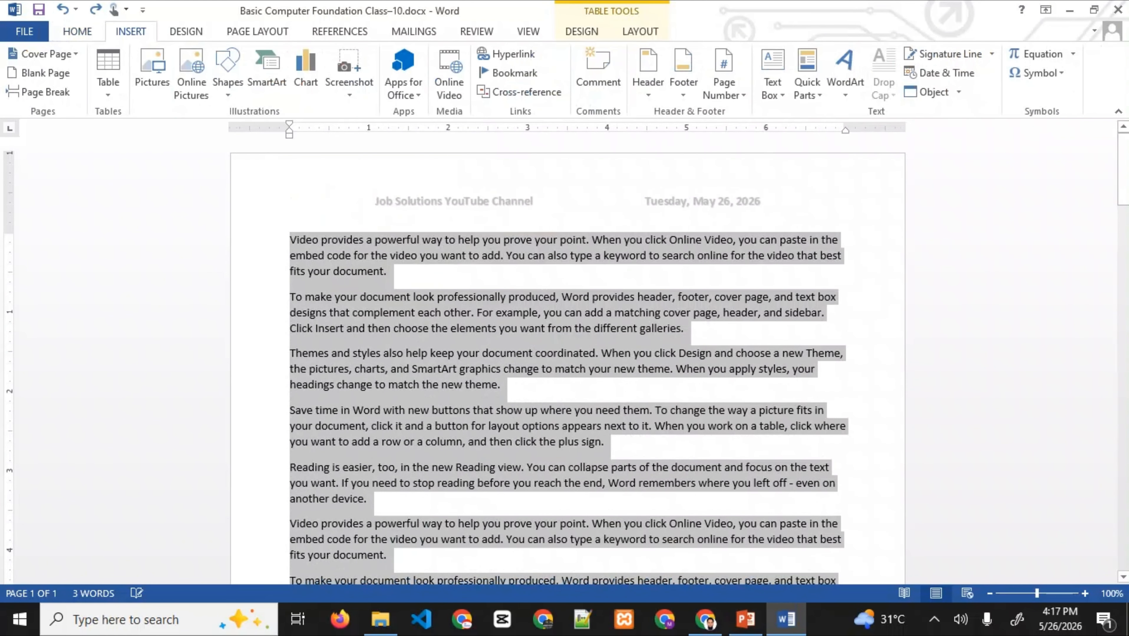
- Undo to a blank page, insert a 4x3 table and type 'Column 1' in the first cell
key("ctrl+z")
key("ctrl+z")
key("ctrl+z")
key("ctrl+z")
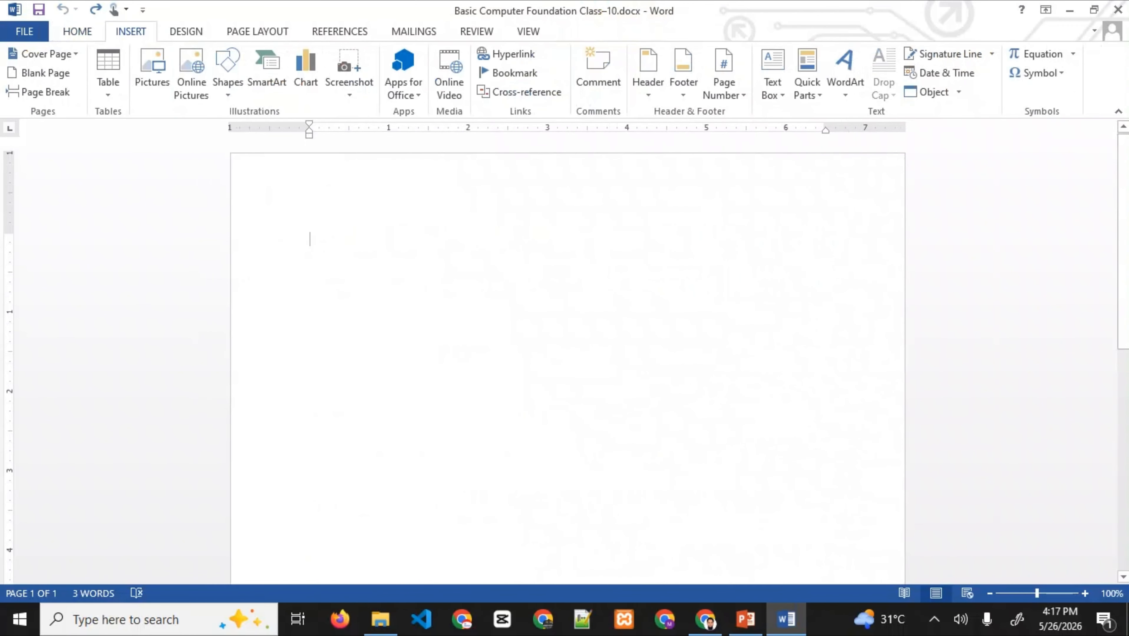
left_click(107, 72)
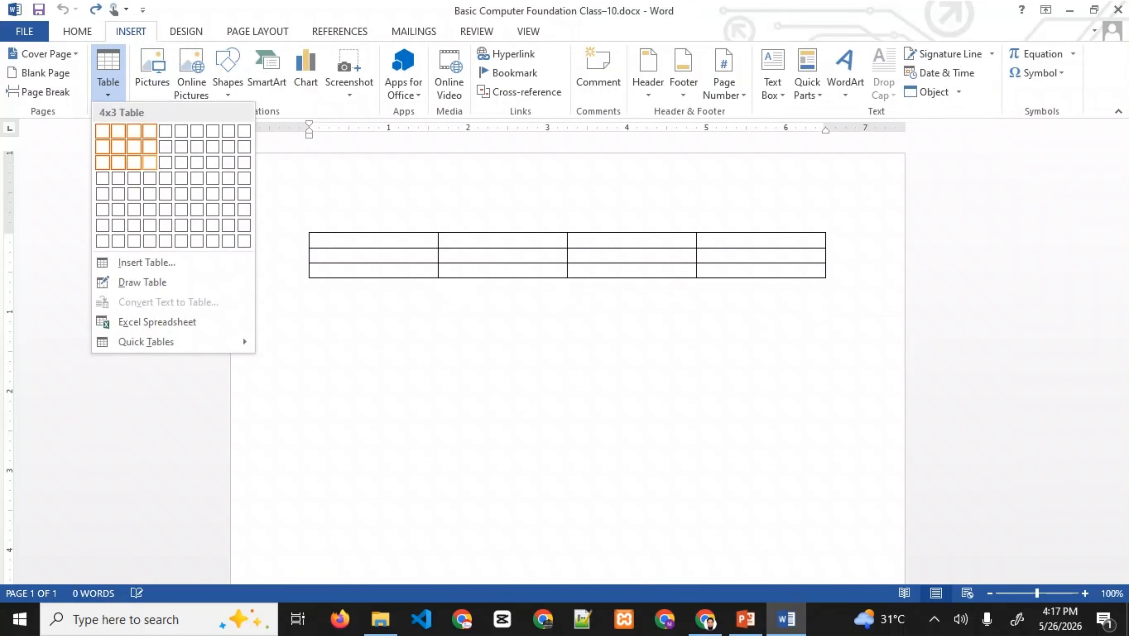
left_click(150, 162)
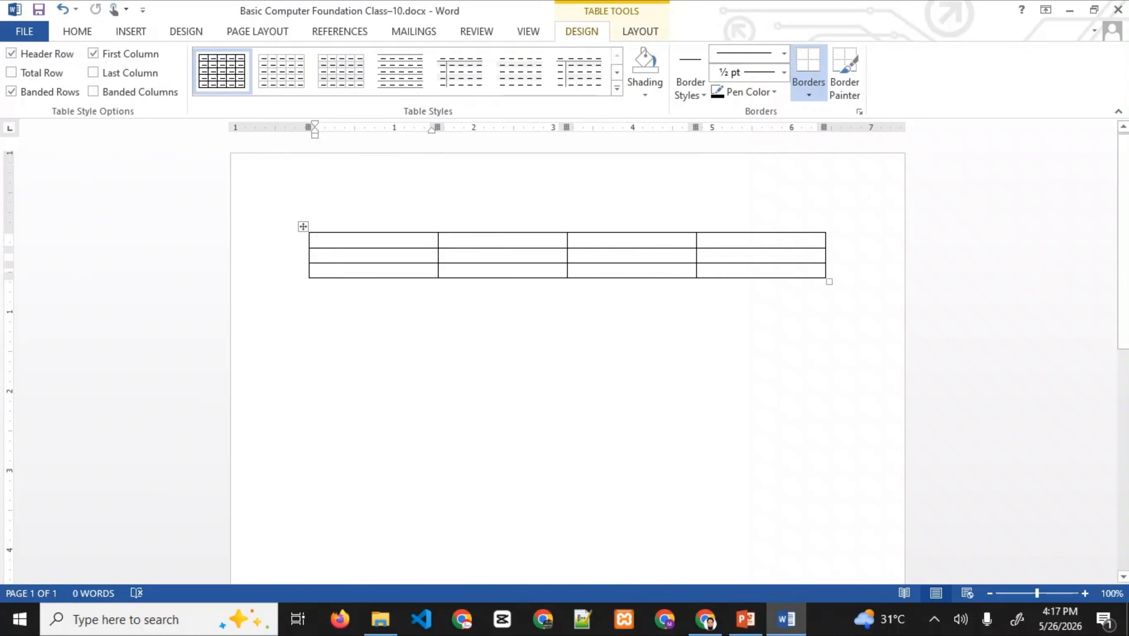
type("Column")
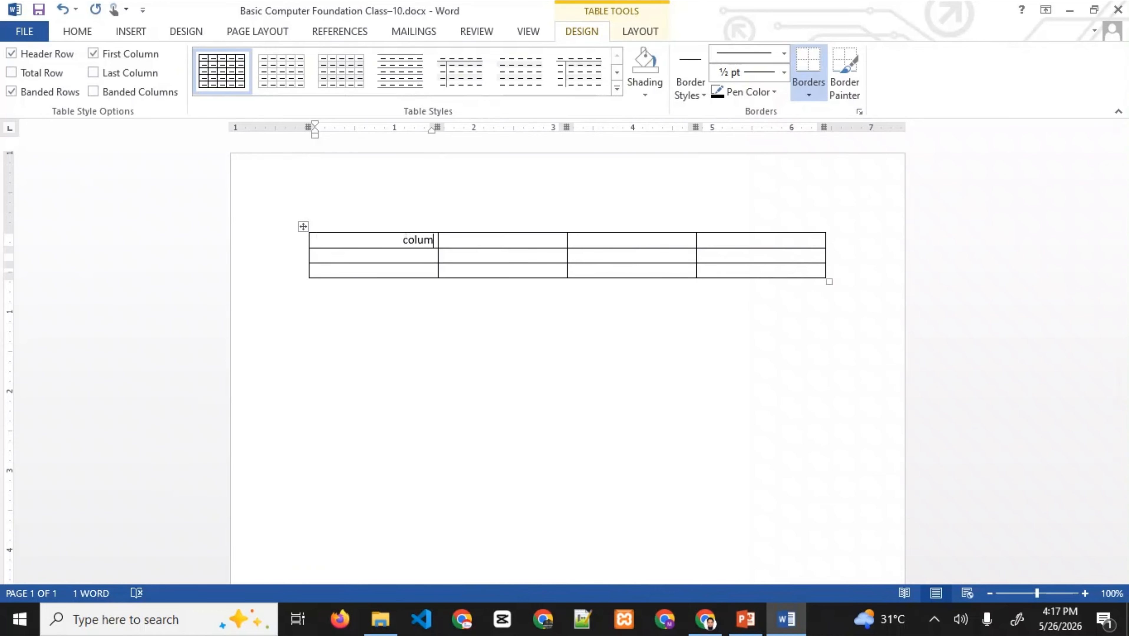
type(" 1")
- Copy 'Column 1' into the second header cell and change it to 'Column 2'
key("ctrl+a")
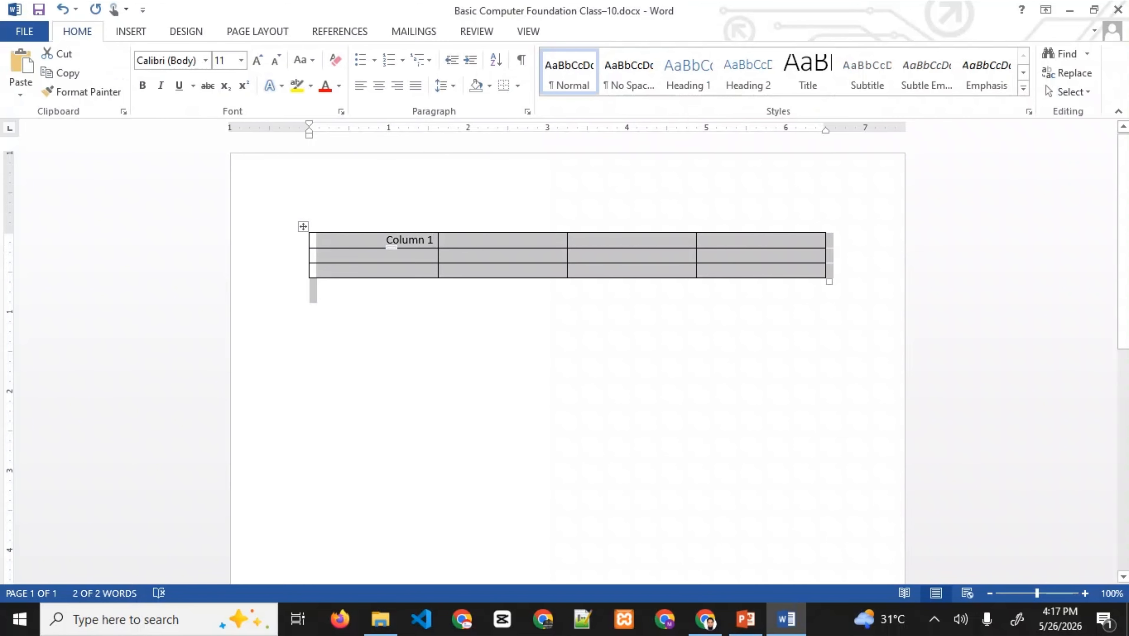
left_click(418, 240)
triple_click(419, 240)
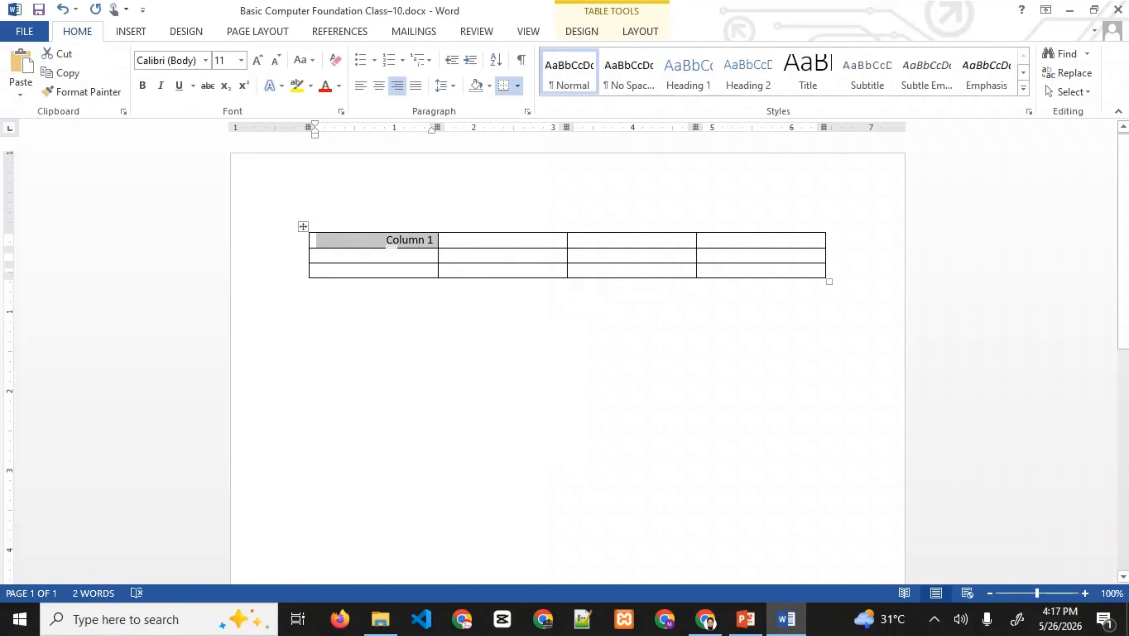
key("ctrl+c")
key("Tab")
key("ctrl+v")
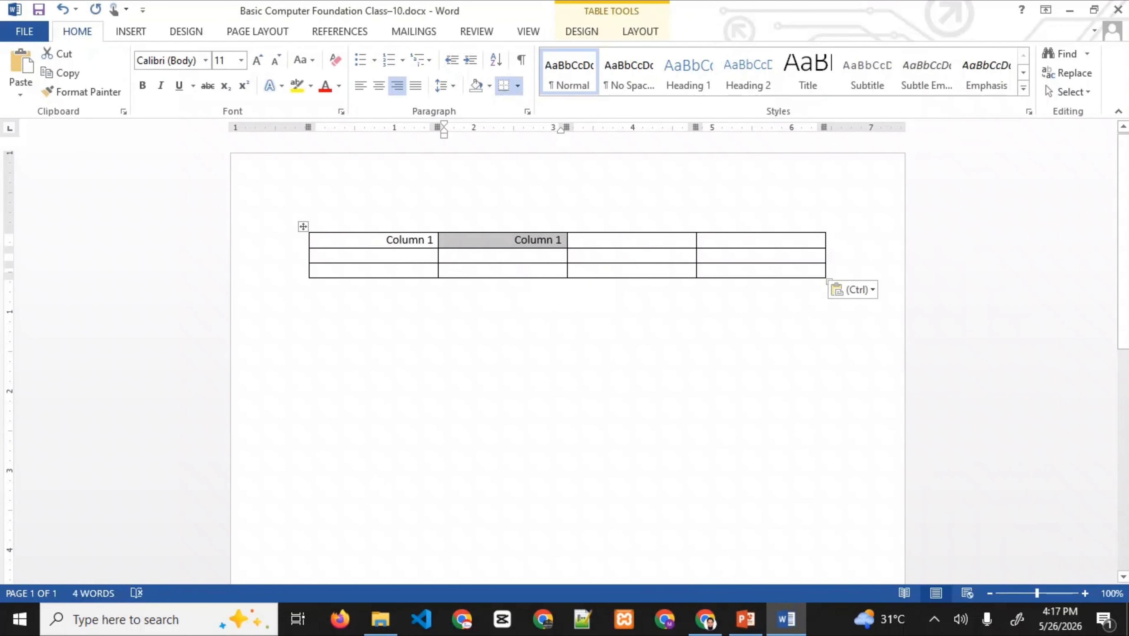
key("End")
key("BackSpace")
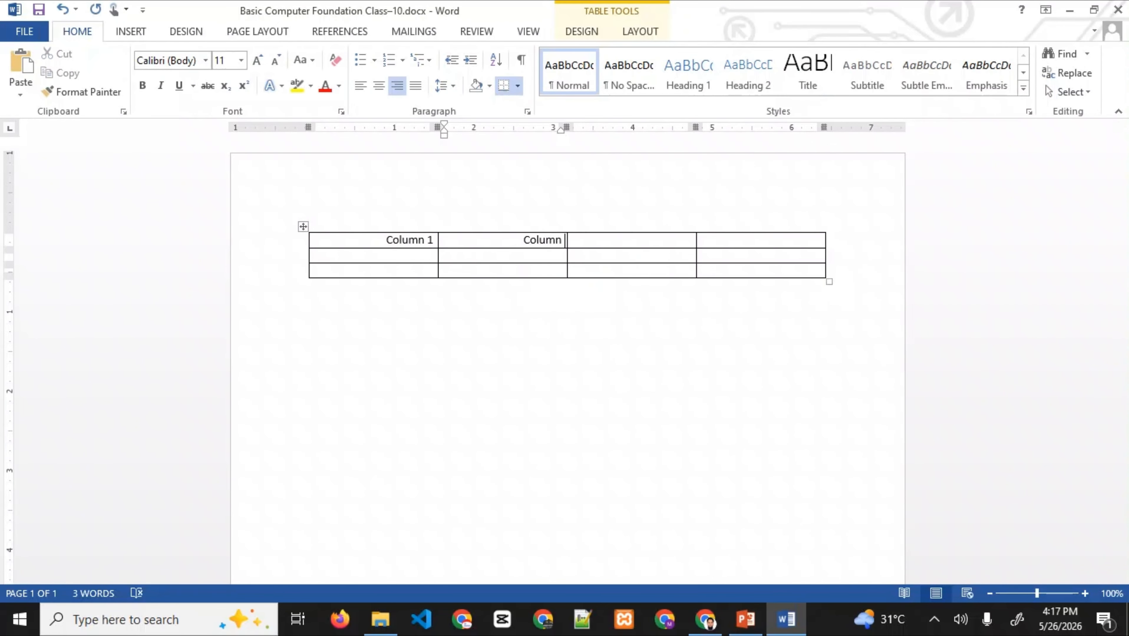
type("2")
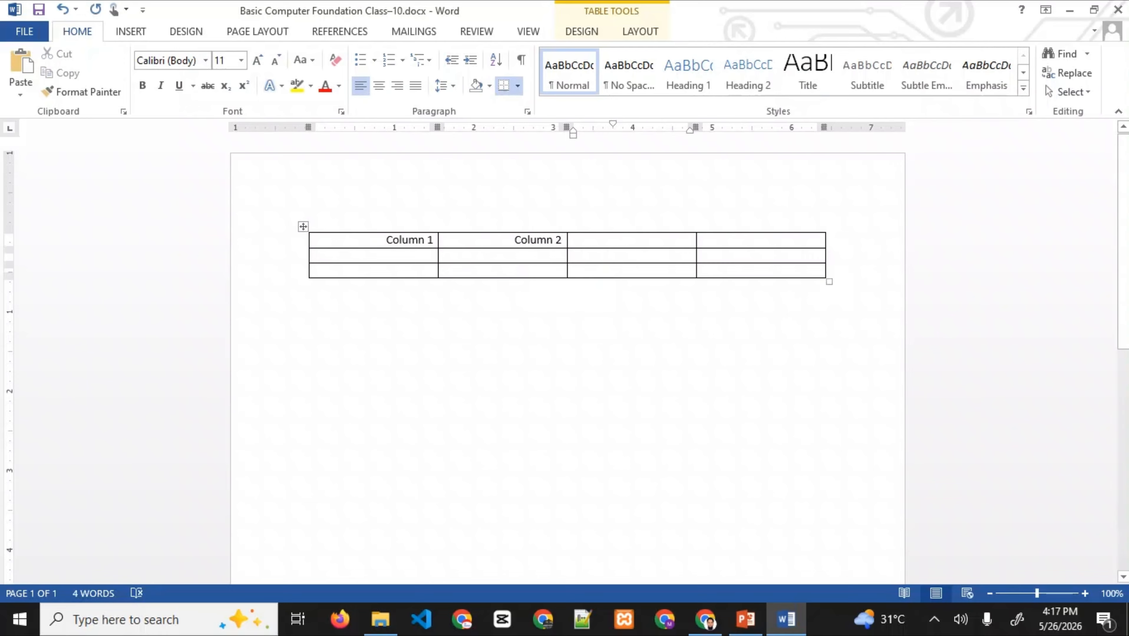
- Paste the heading into the third and fourth header cells as 'Column 3' and 'Column 4'
key("ctrl+v")
key("End")
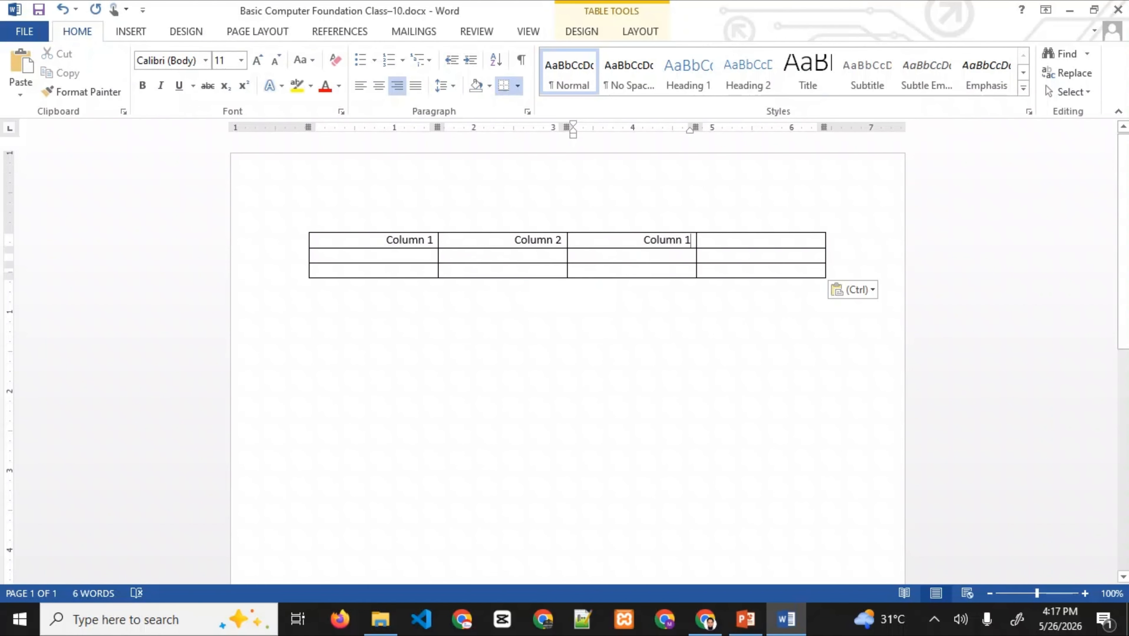
key("BackSpace")
type("3")
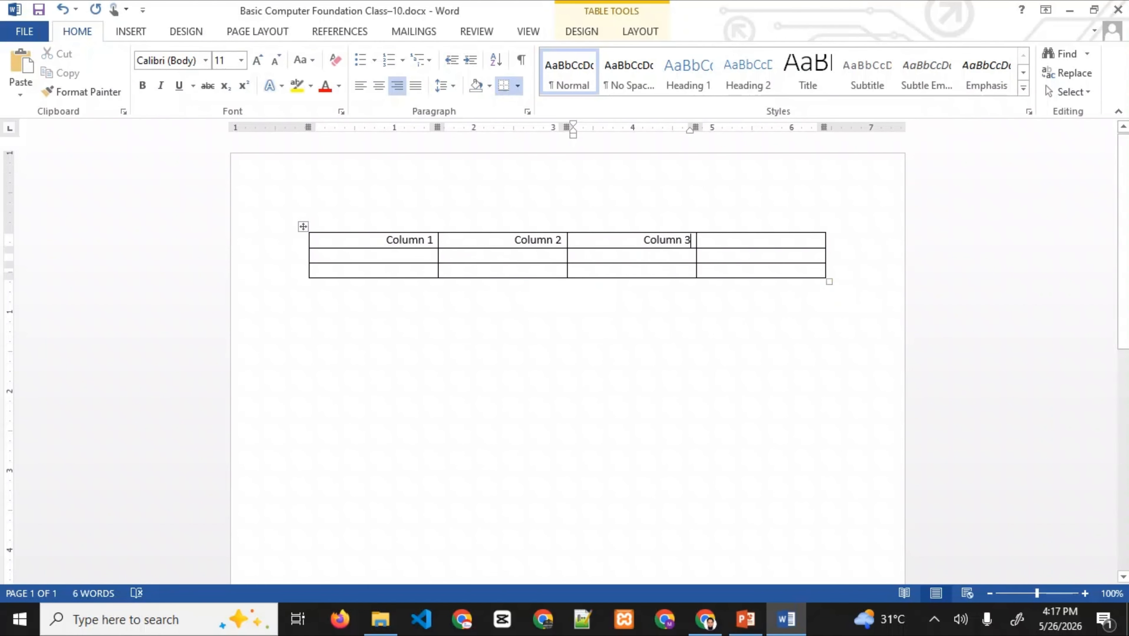
key("Tab")
key("ctrl+v")
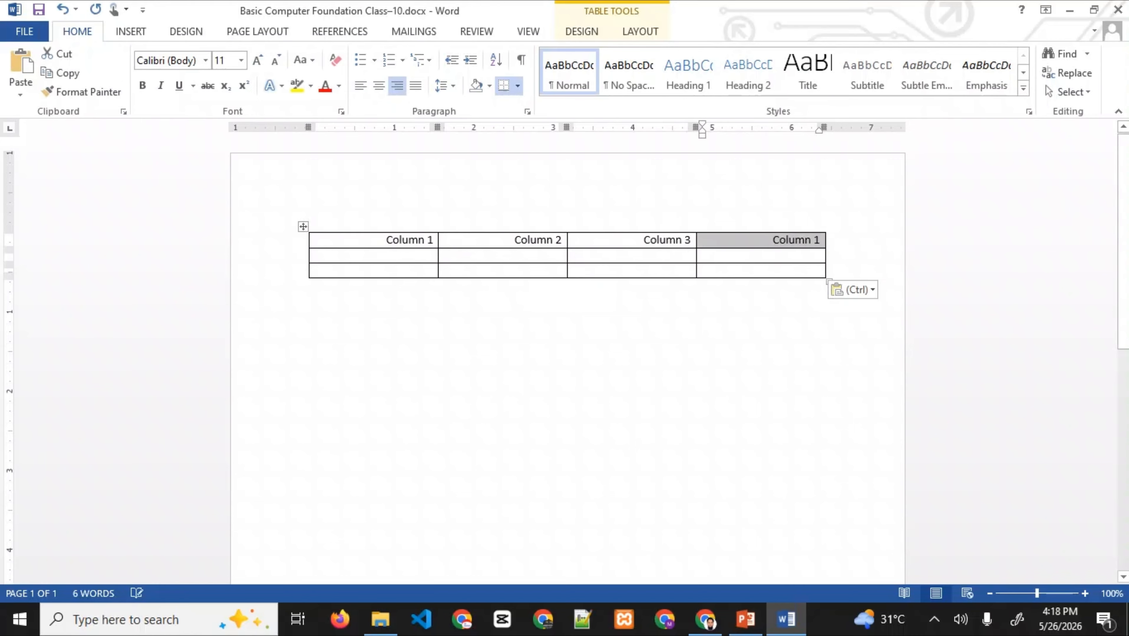
double_click(793, 241)
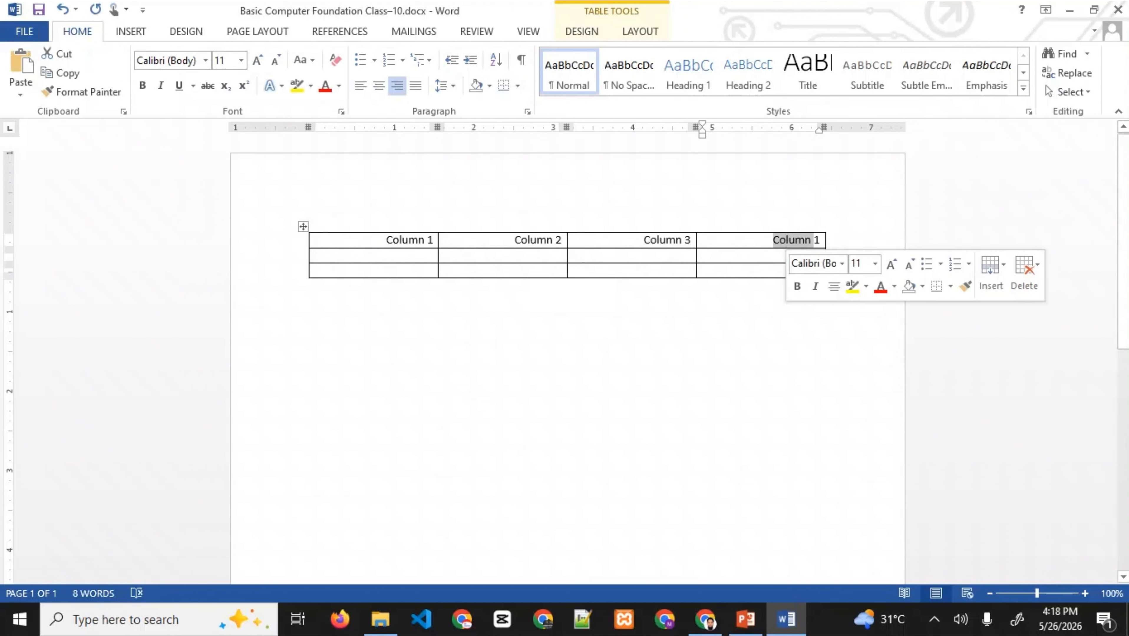
left_click(820, 241)
key("BackSpace")
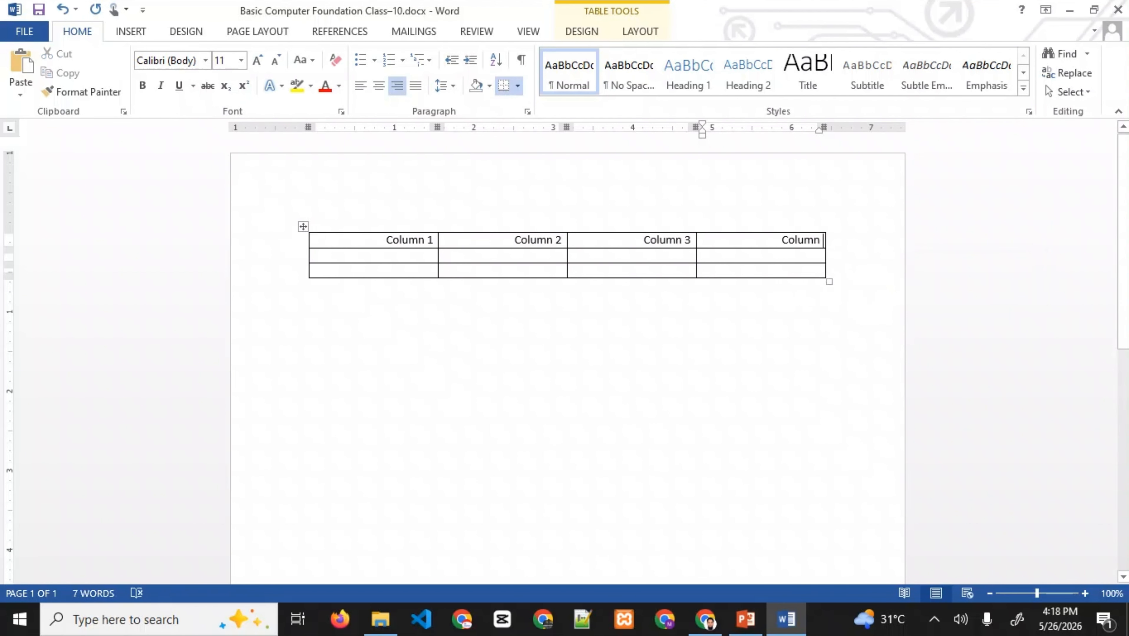
type("4")
left_click(311, 286)
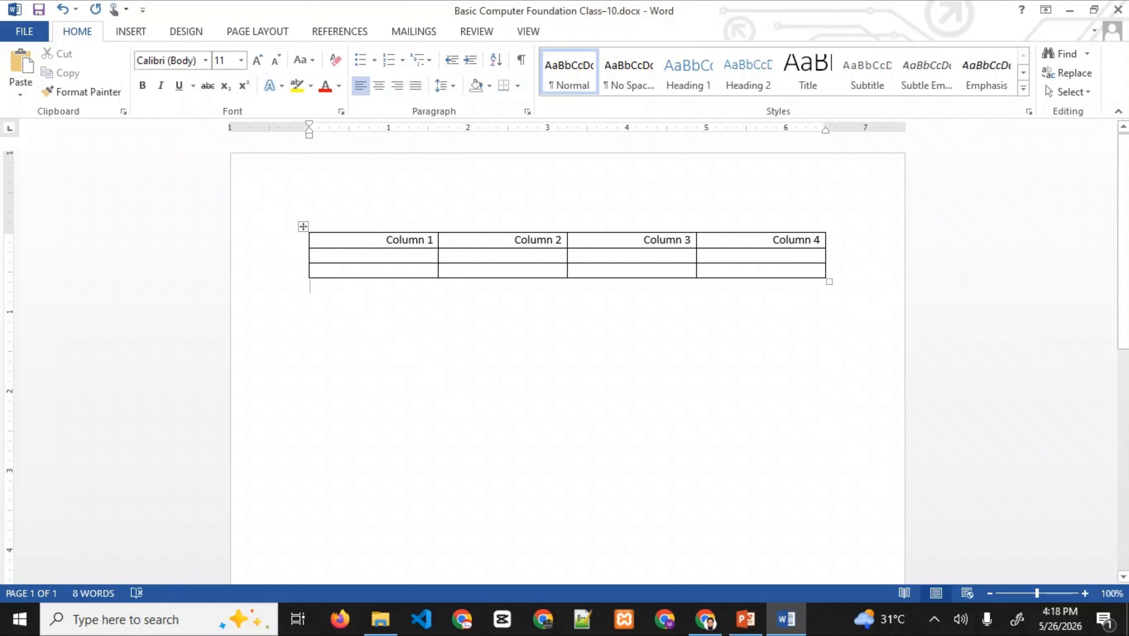
left_click(445, 257)
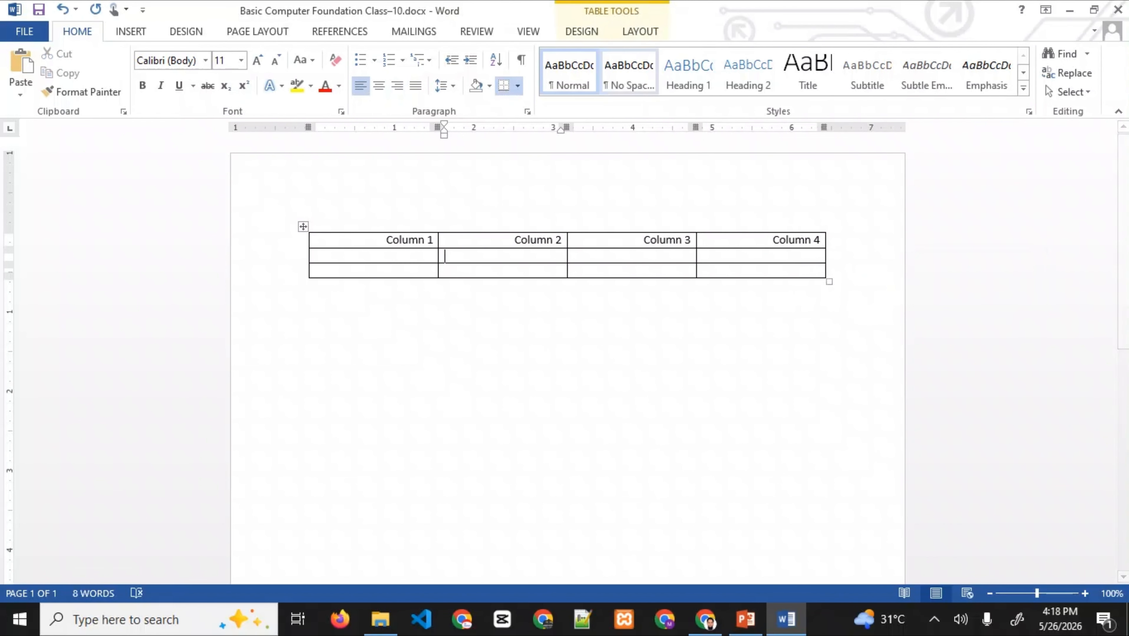
- Apply the blue first-column grid table style and briefly glance at the slides
left_click(641, 31)
left_click(581, 31)
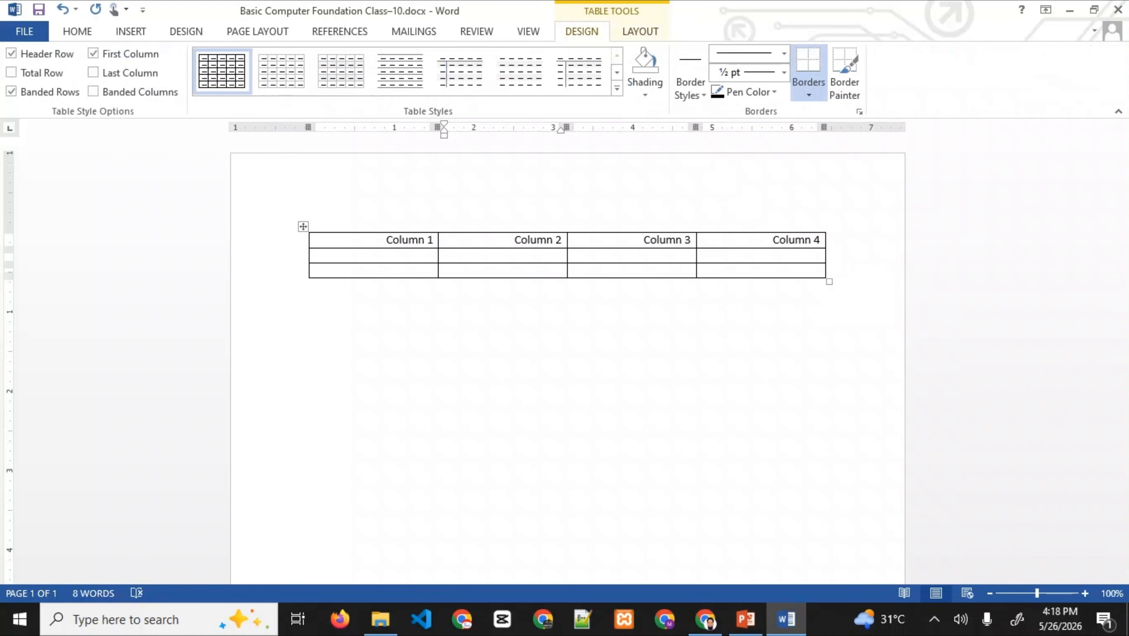
left_click(617, 87)
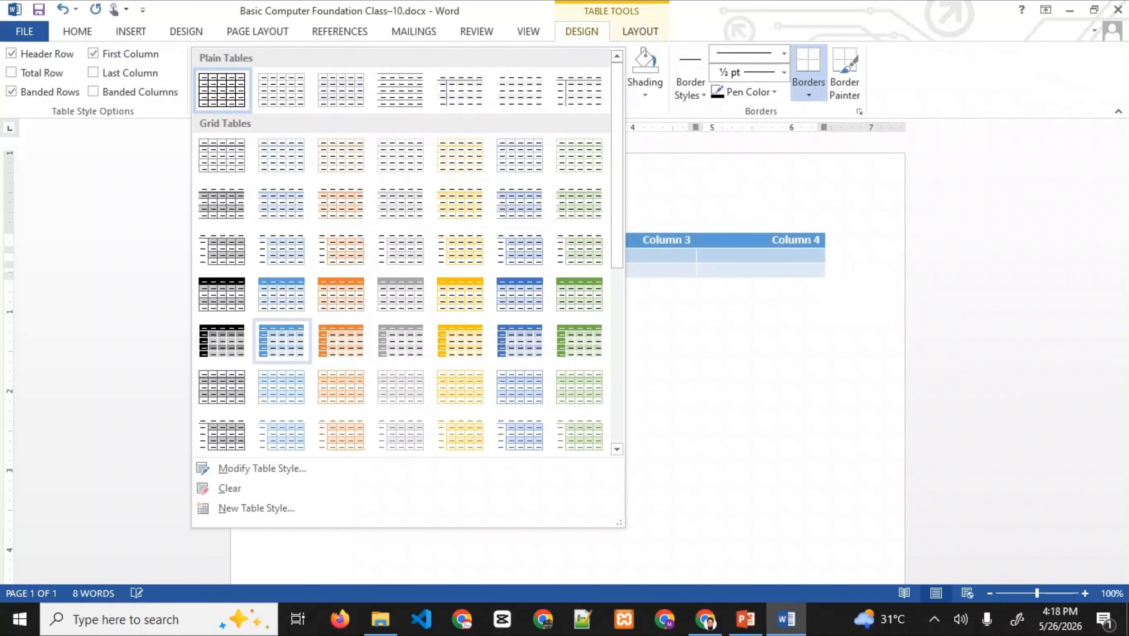
left_click(282, 341)
left_click(310, 287)
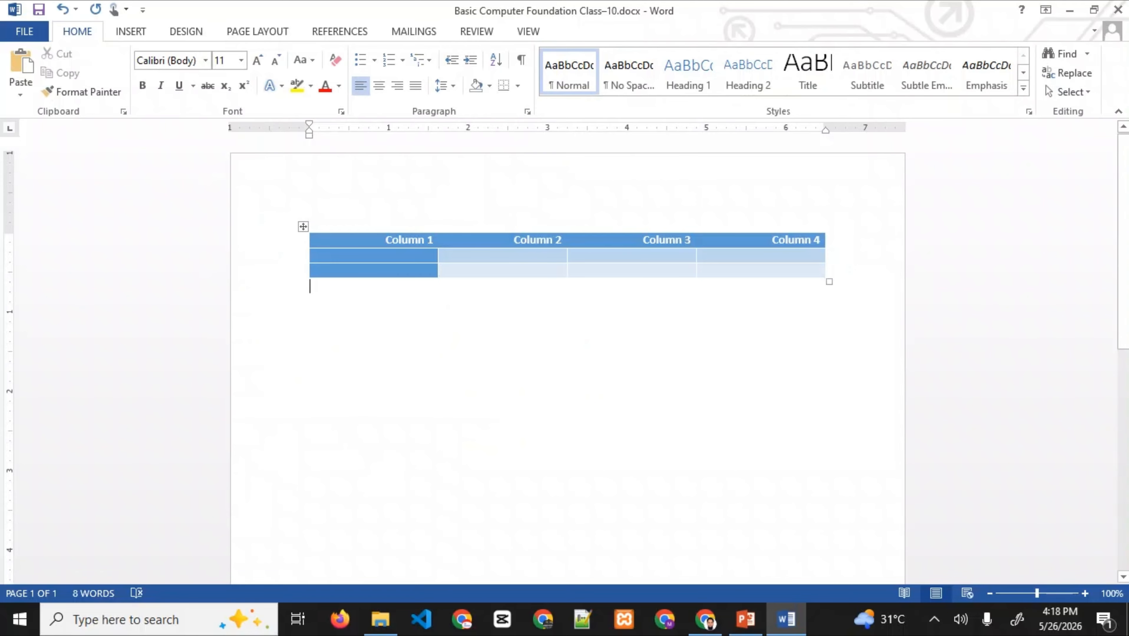
key("alt+Tab")
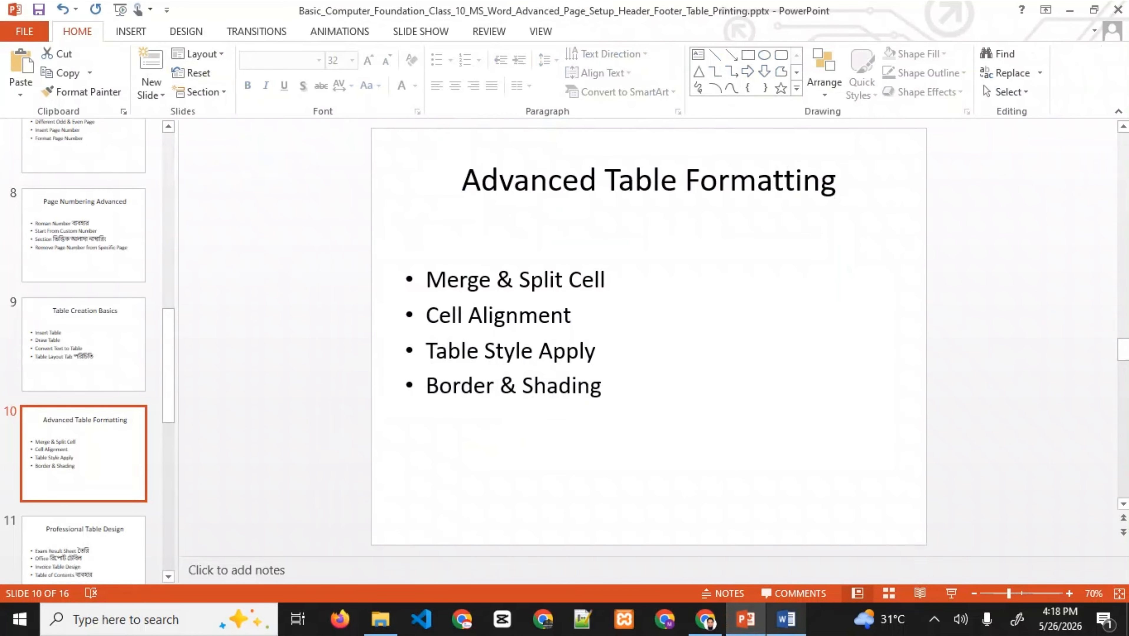
key("alt+Tab")
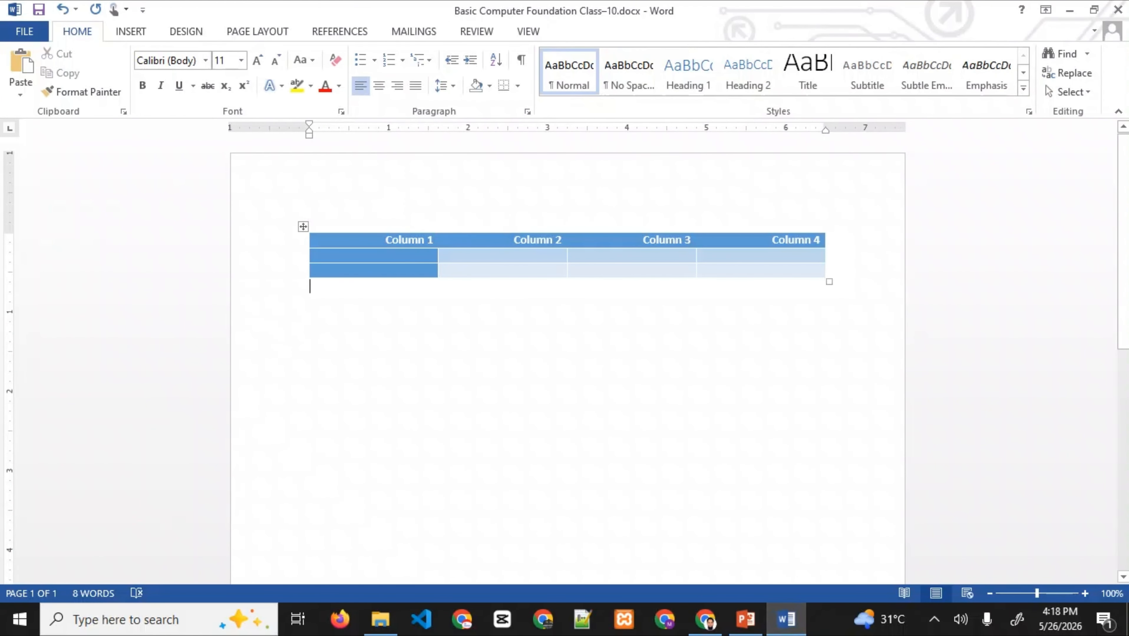
- Try the orange list table style, then the plain grey grid style
left_click(561, 256)
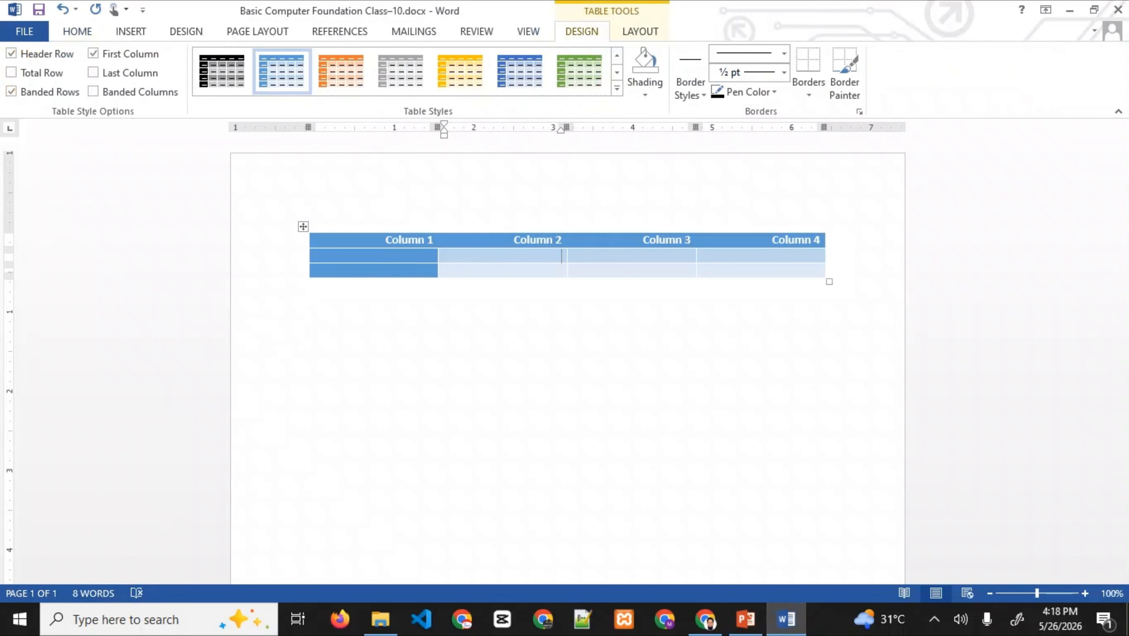
left_click(616, 88)
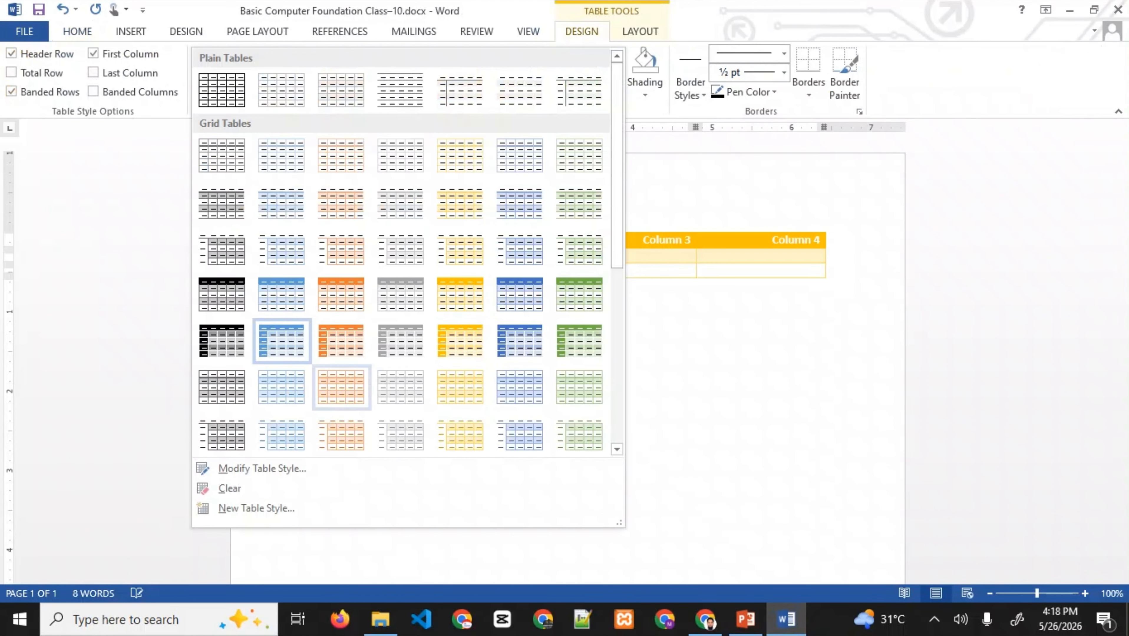
scroll(401, 341, "down", 3)
left_click(341, 341)
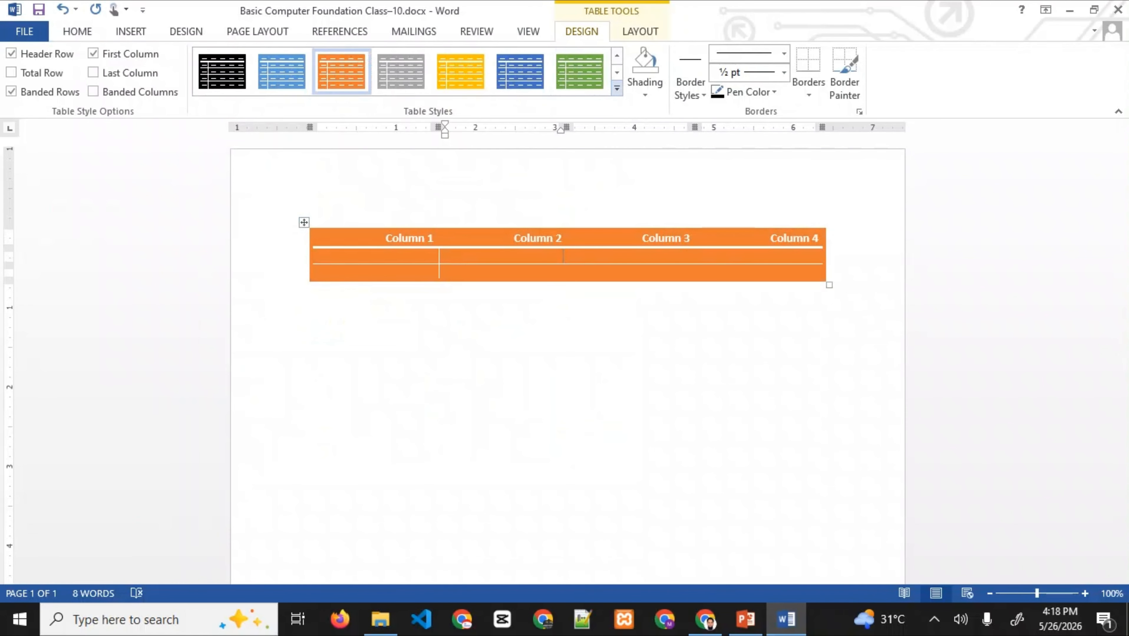
left_click(617, 88)
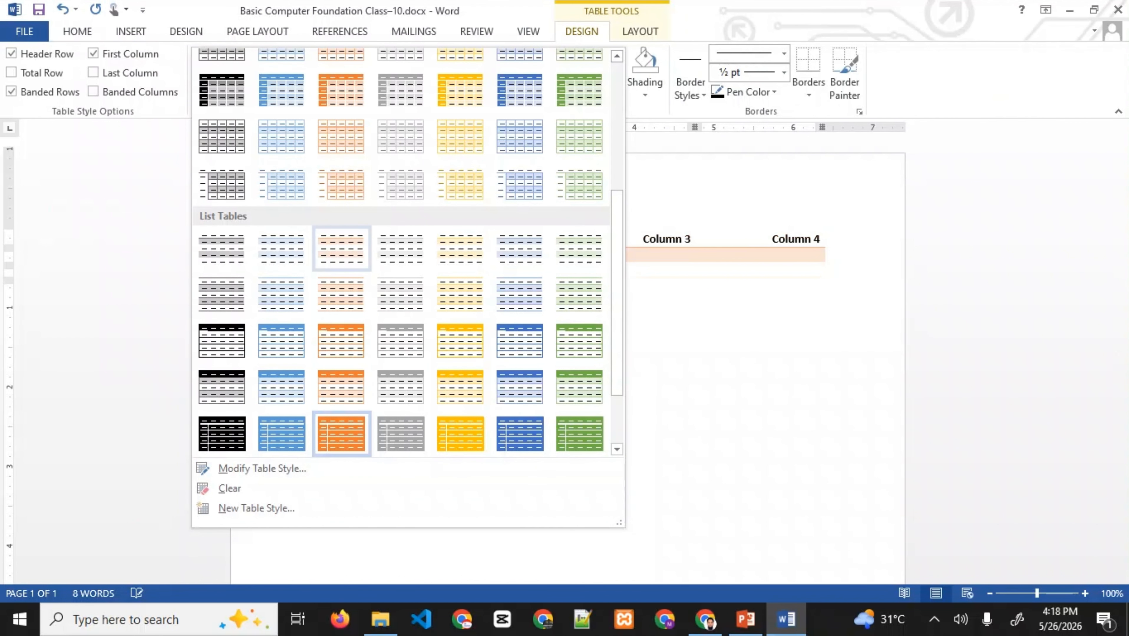
scroll(401, 155, "up", 2)
scroll(401, 155, "up", 2)
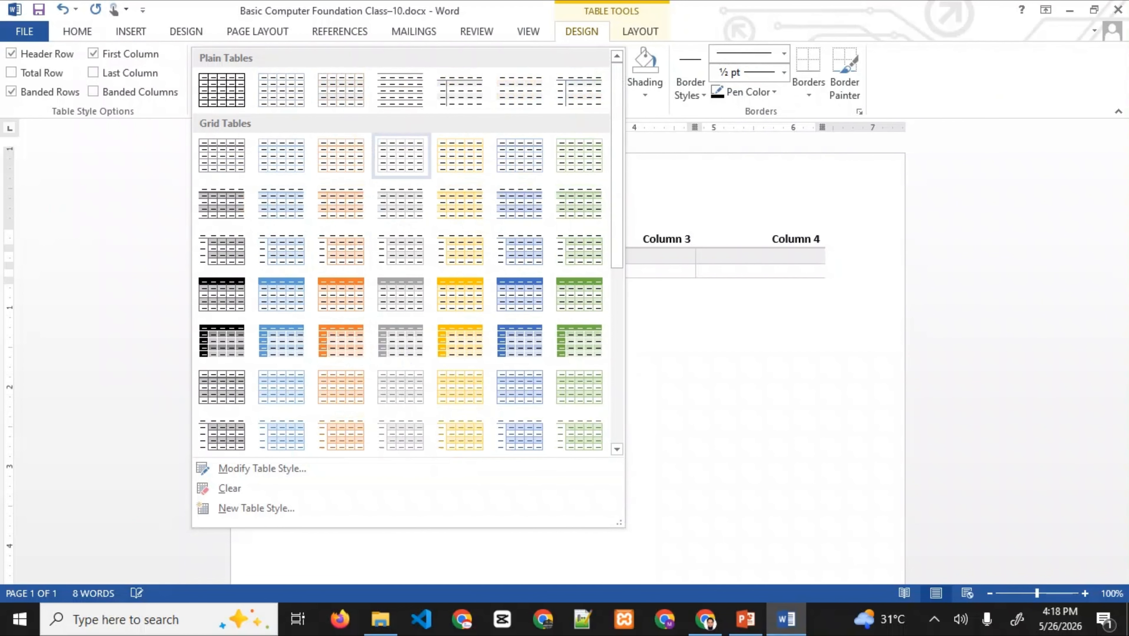
left_click(401, 152)
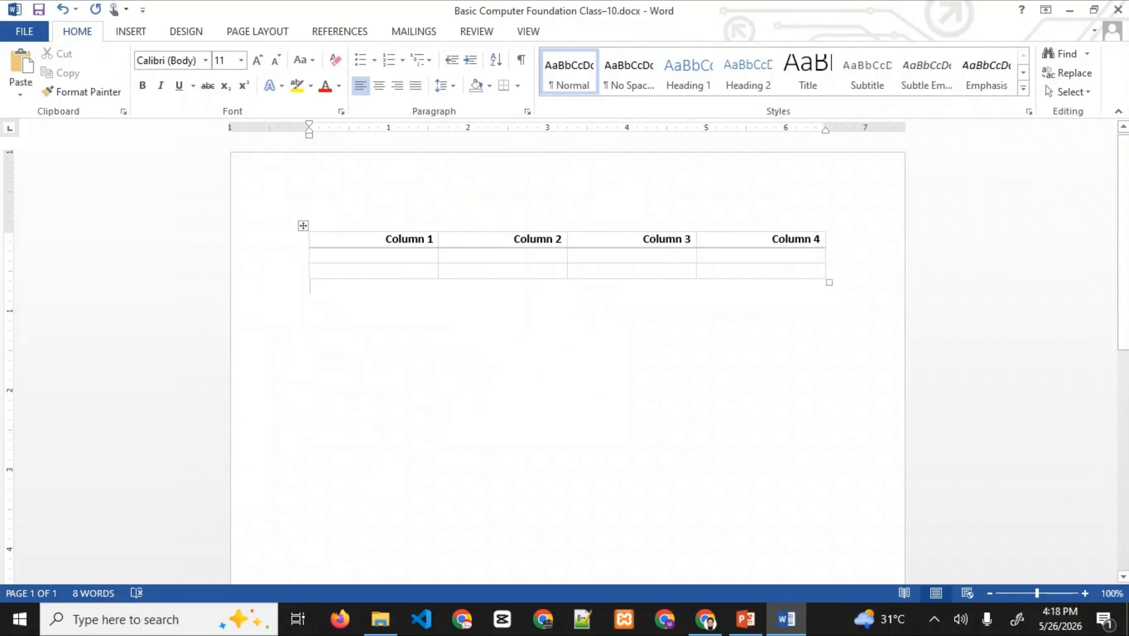
- Apply the green Grid Table 1 Light style, then switch to PowerPoint
left_click(642, 239)
left_click(580, 71)
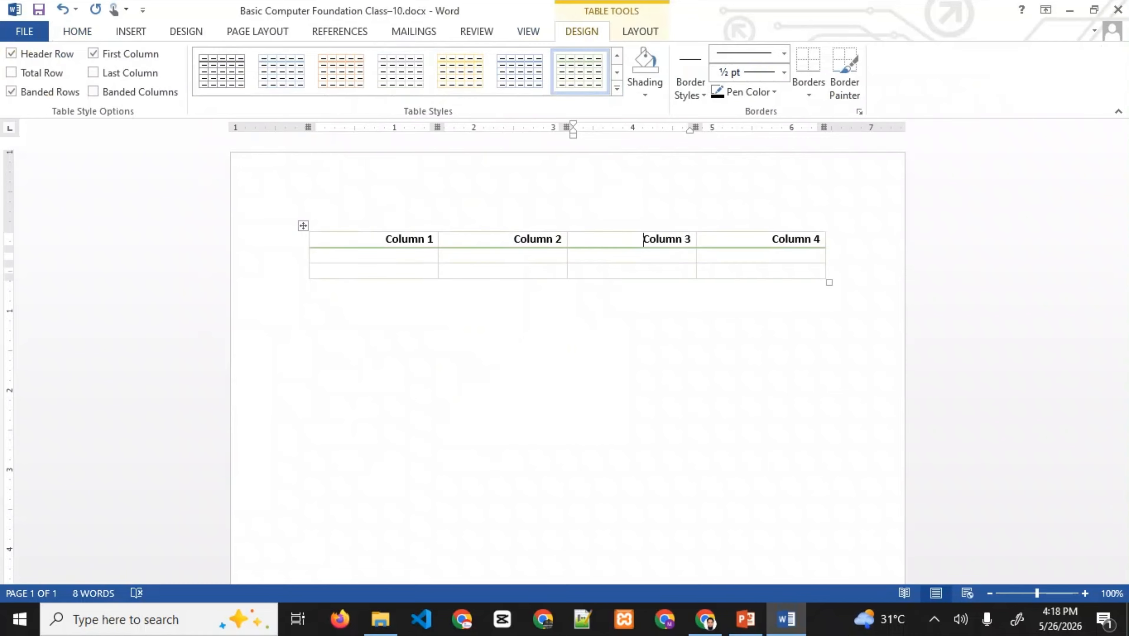
left_click(310, 288)
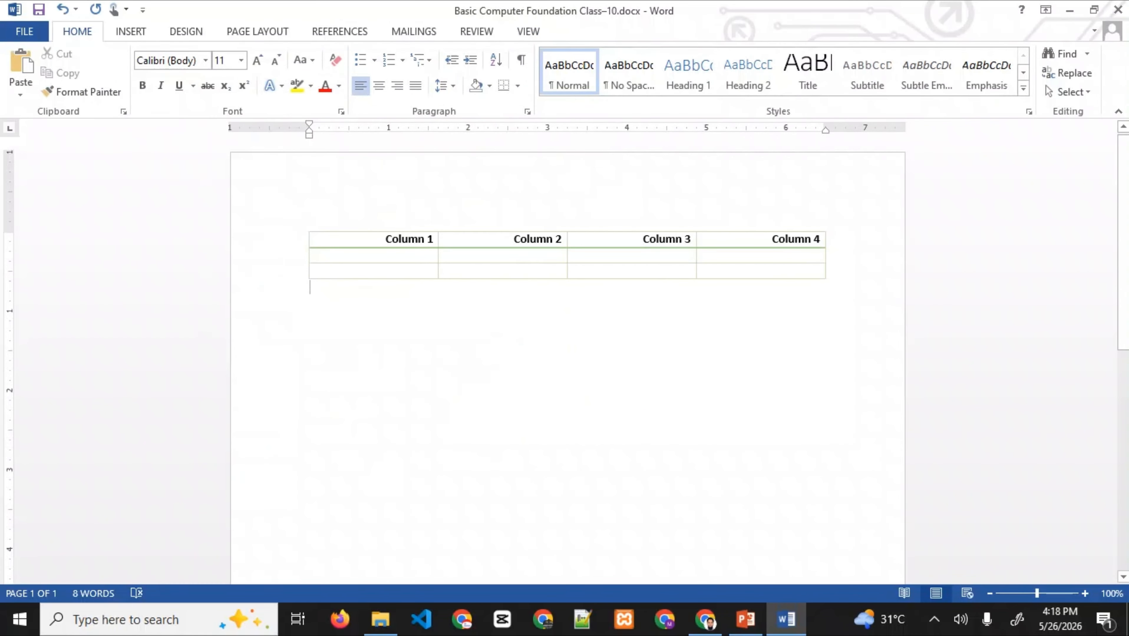
left_click(746, 619)
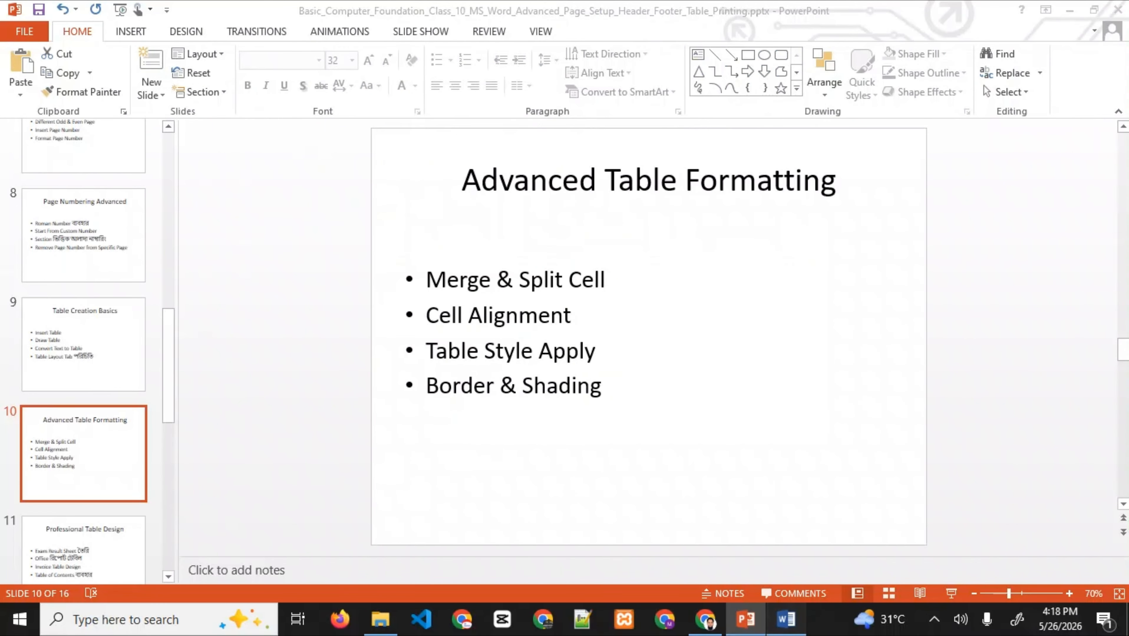
- Back in Word, give the Column 2 header cell light blue shading
left_click(786, 619)
left_click(561, 257)
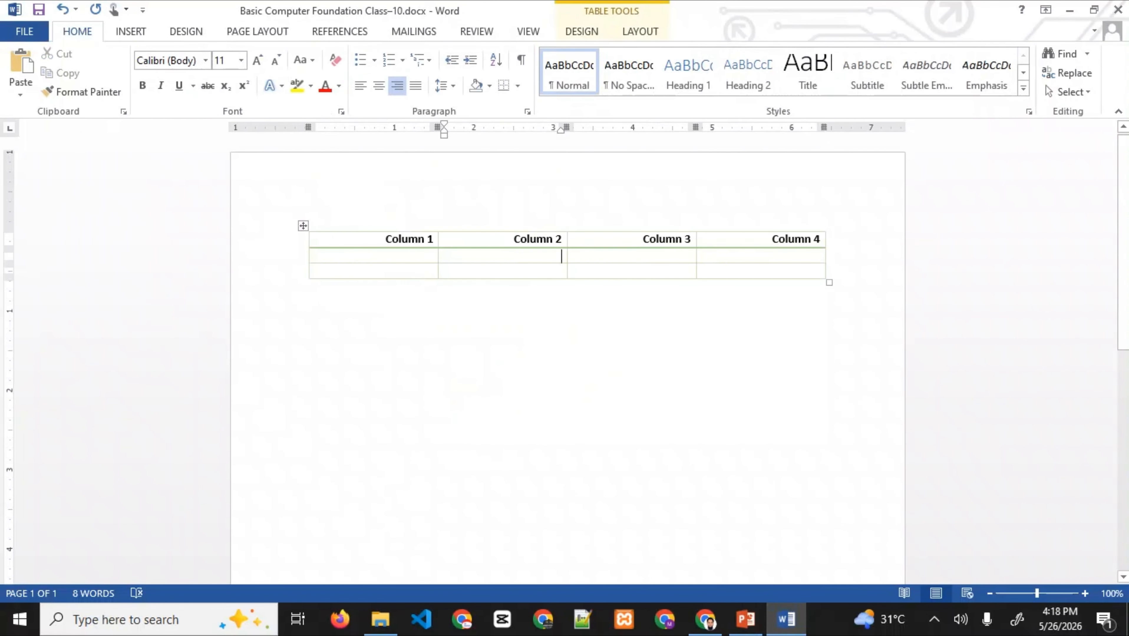
left_click(640, 31)
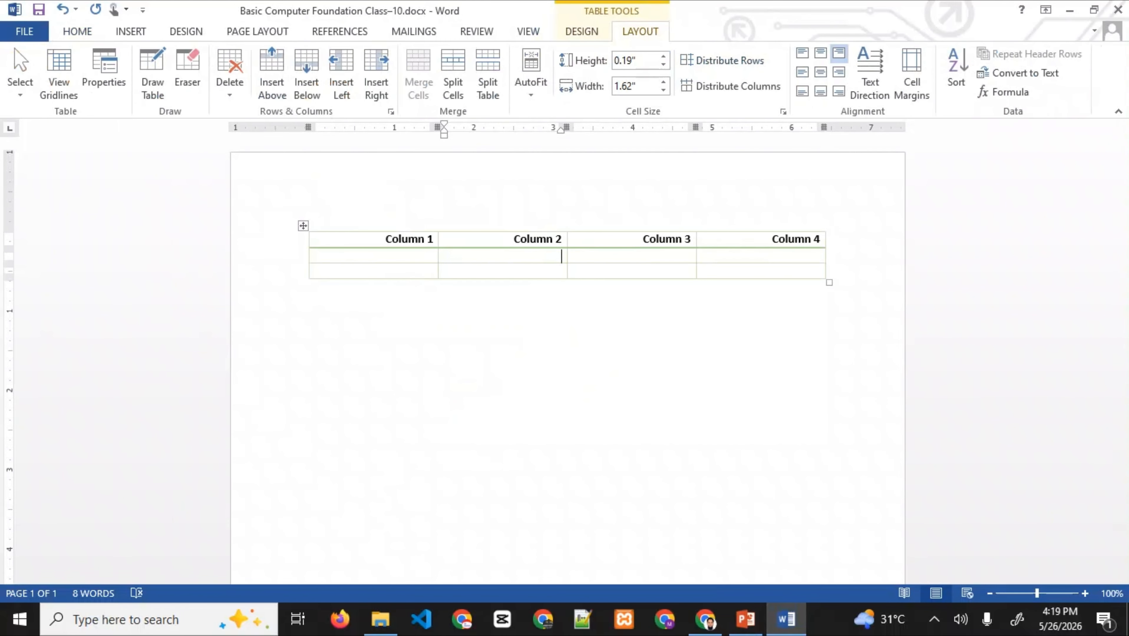
left_click(581, 31)
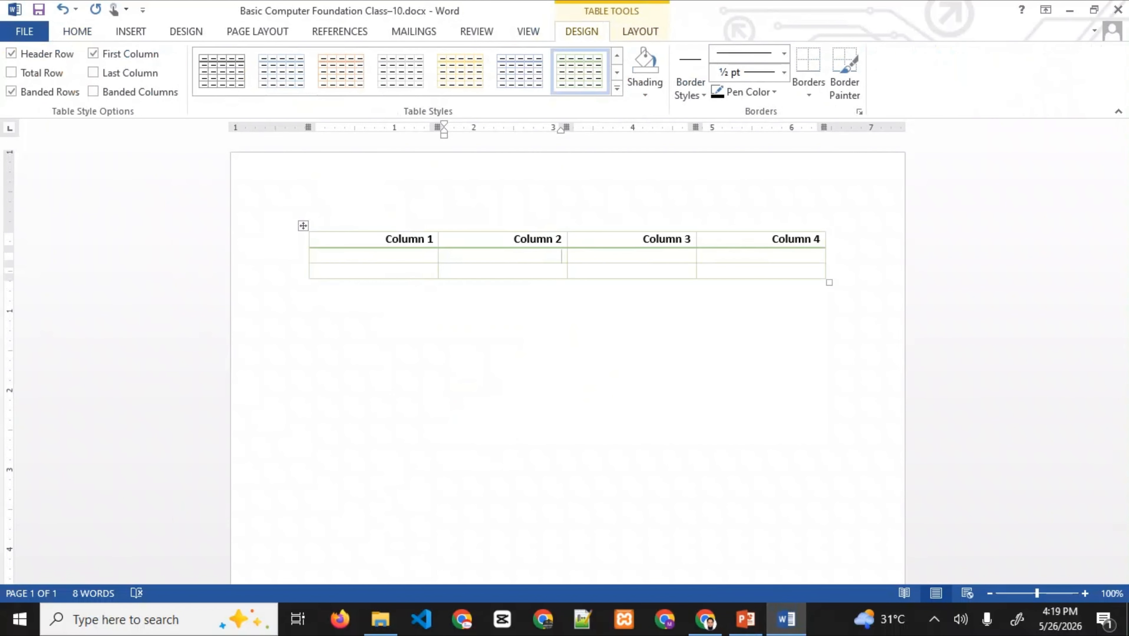
left_click(645, 89)
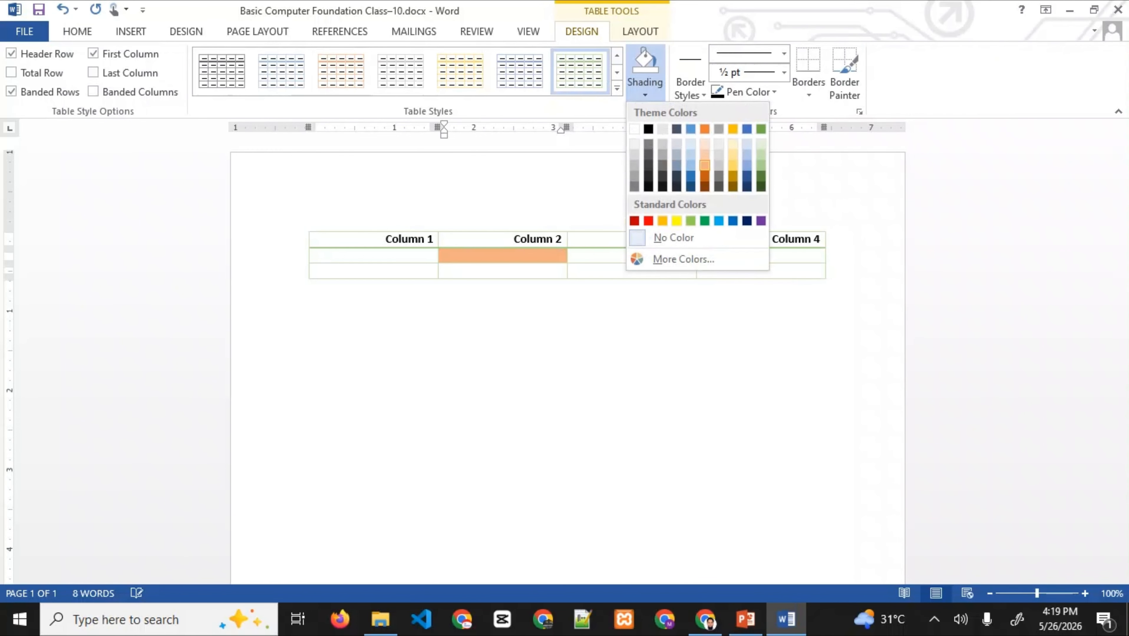
left_click(547, 239)
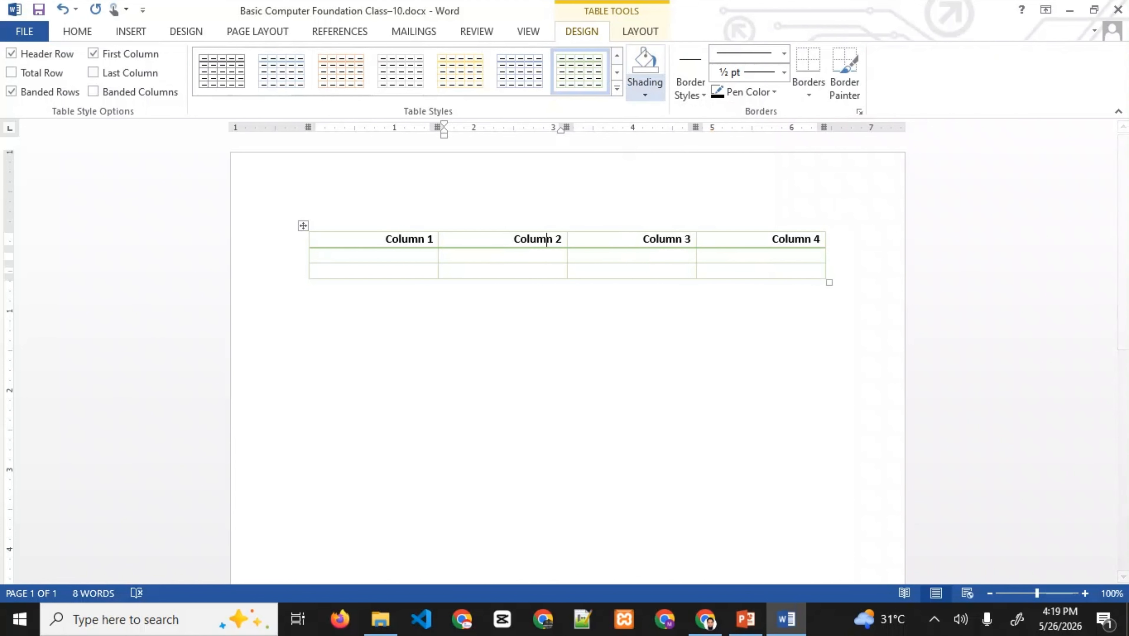
left_click(644, 89)
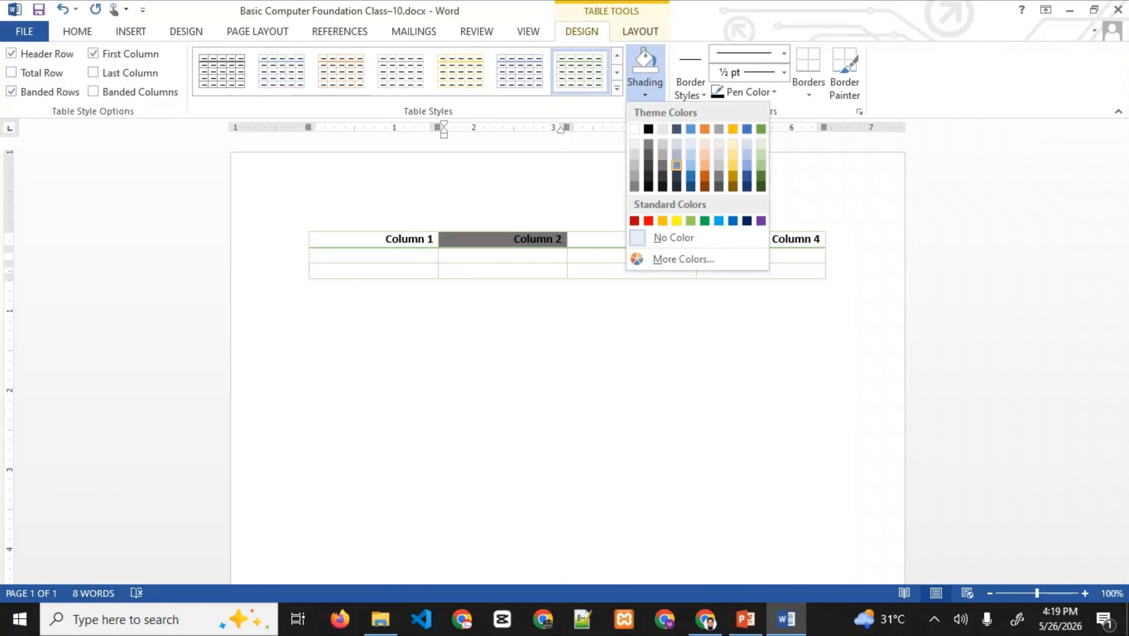
left_click(691, 154)
left_click(310, 287)
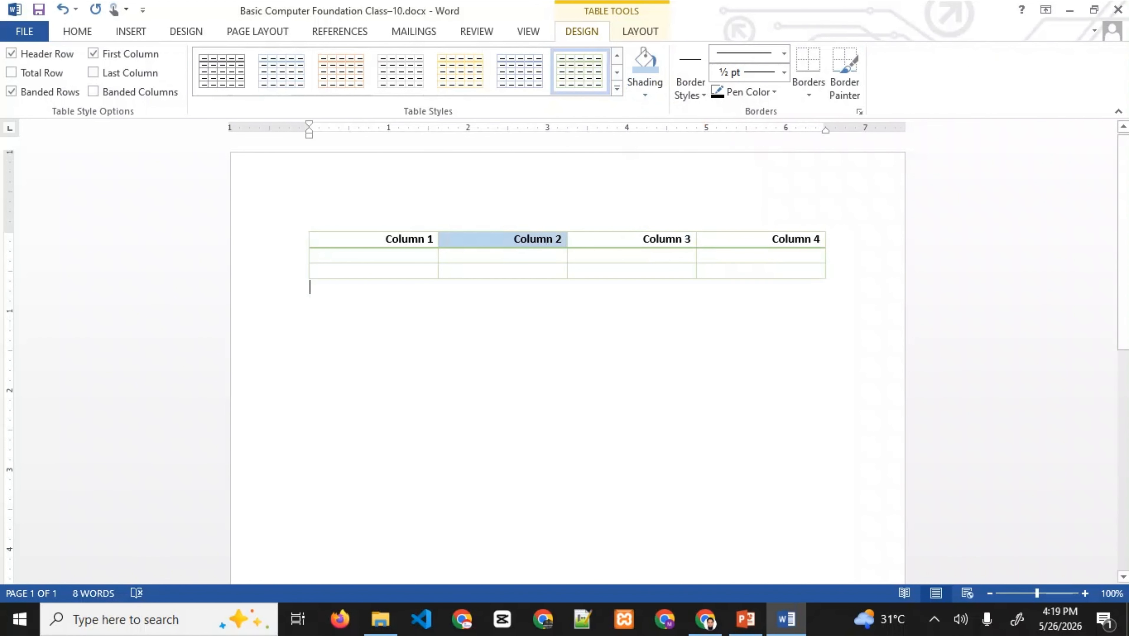
left_click(773, 239)
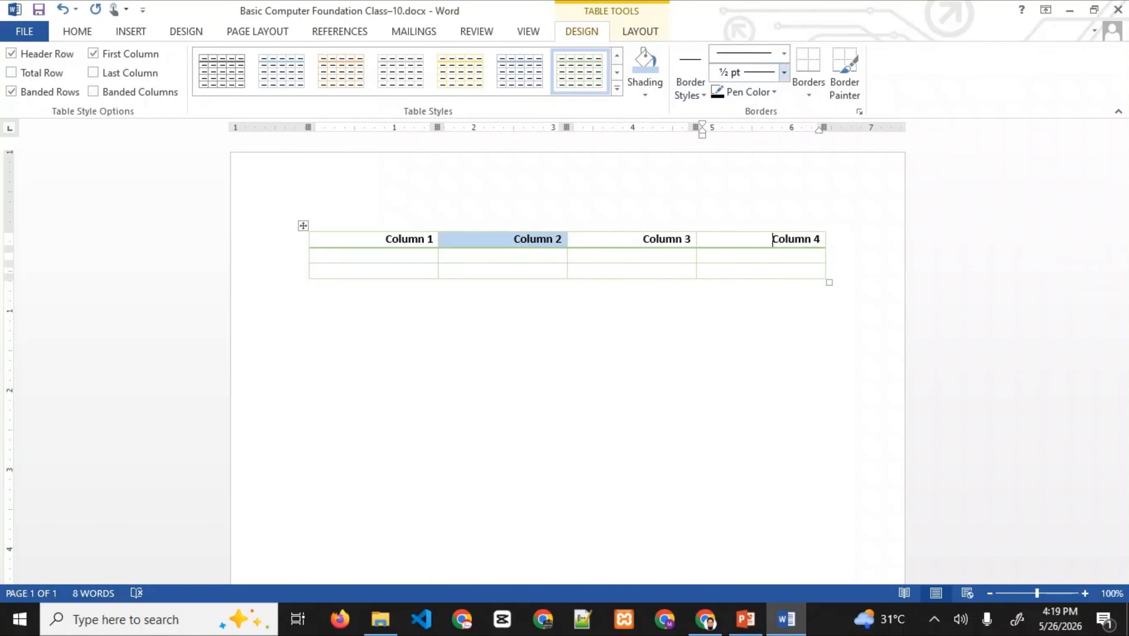
- Paint a 6 pt black border on all four edges of the Column 4 header cell
left_click(784, 72)
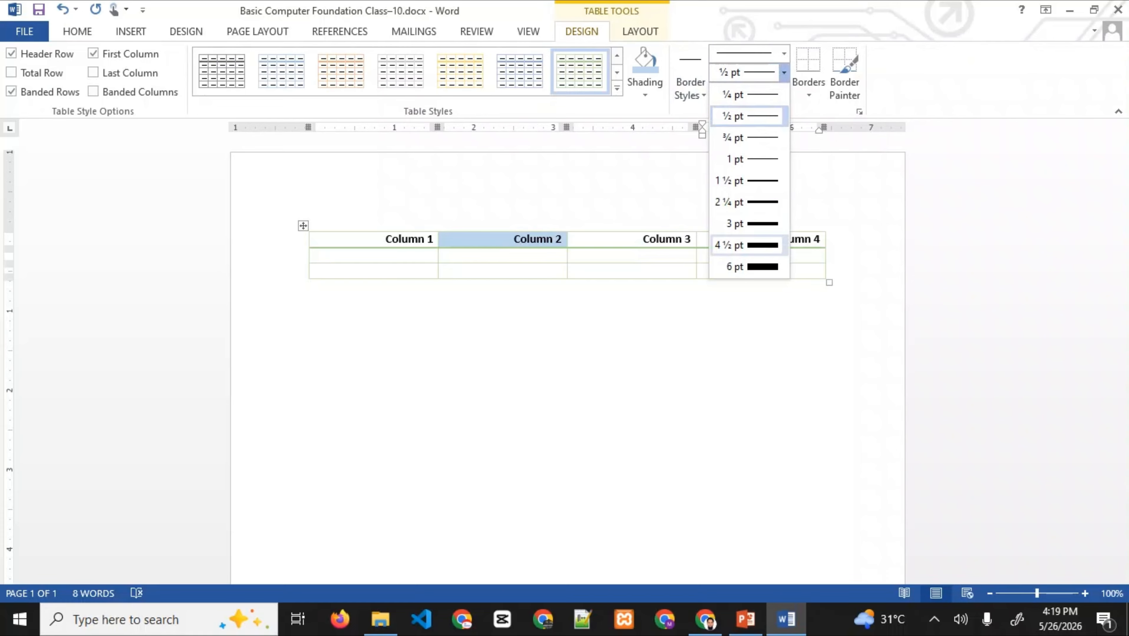
left_click(759, 265)
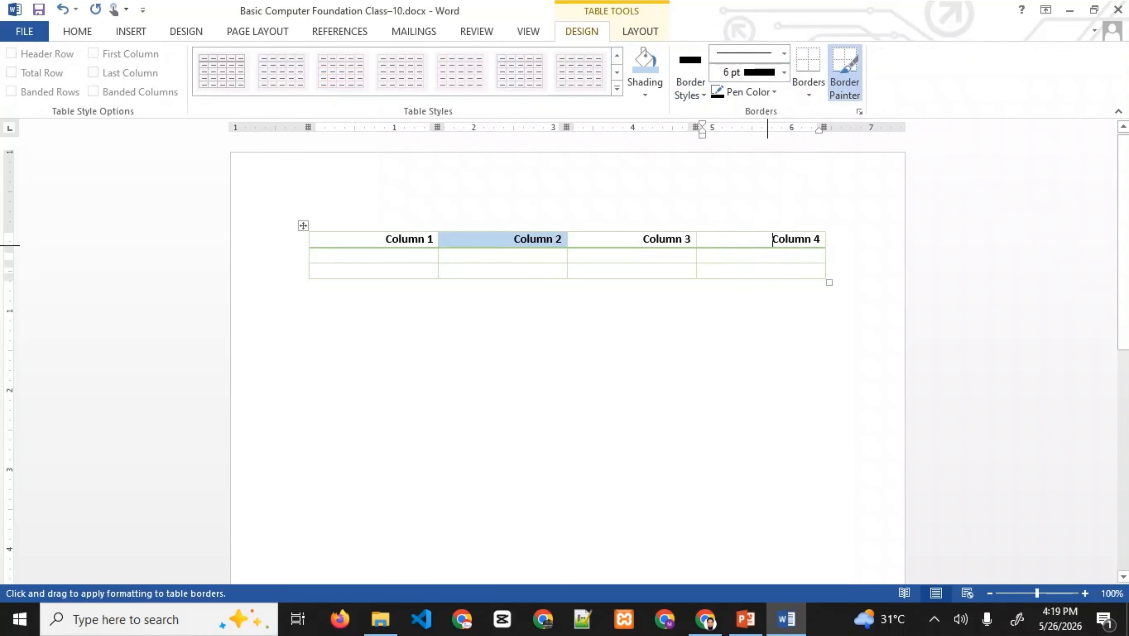
left_click(768, 248)
left_click(765, 232)
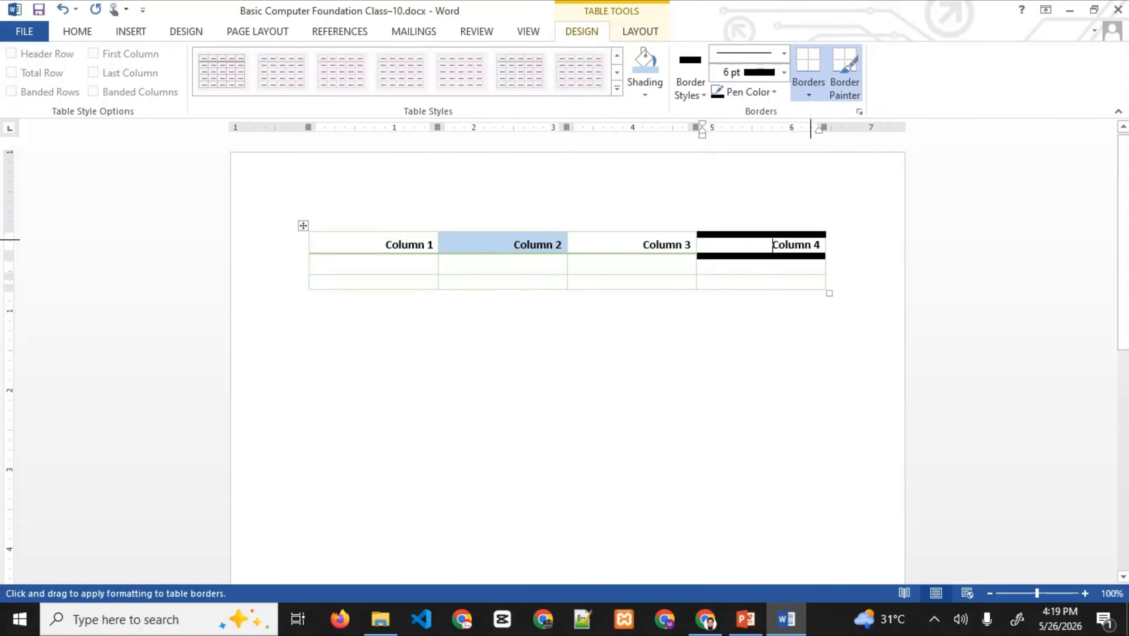
left_click(825, 242)
left_click(698, 243)
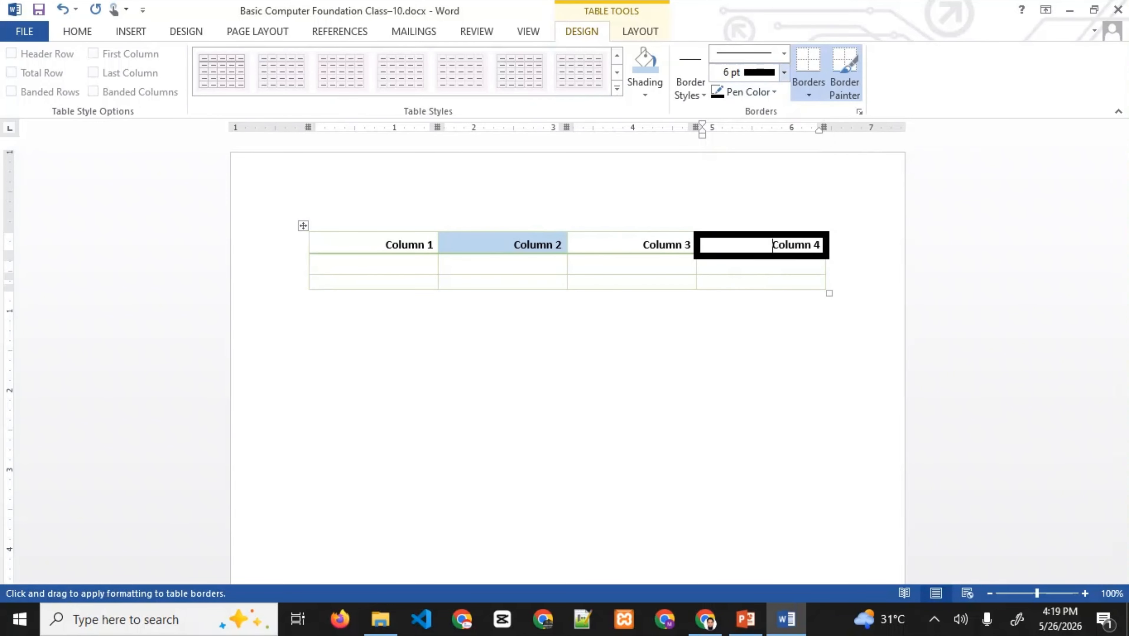
- Repaint Column 4's bottom edge at 2¼ pt and stop border painting
left_click(784, 73)
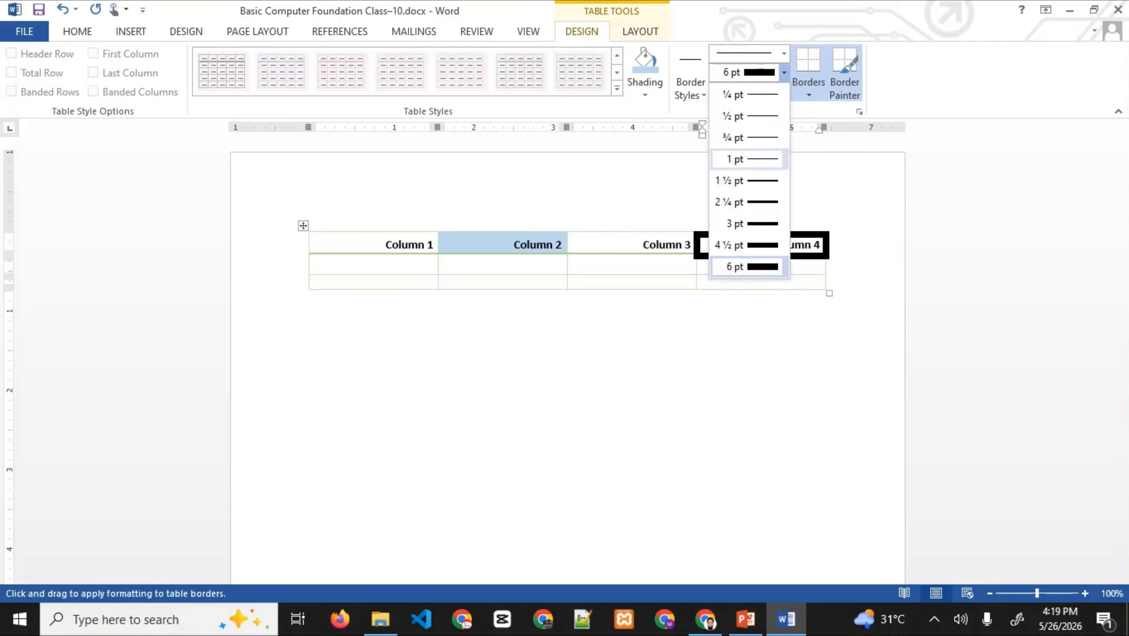
left_click(762, 202)
left_click(753, 258)
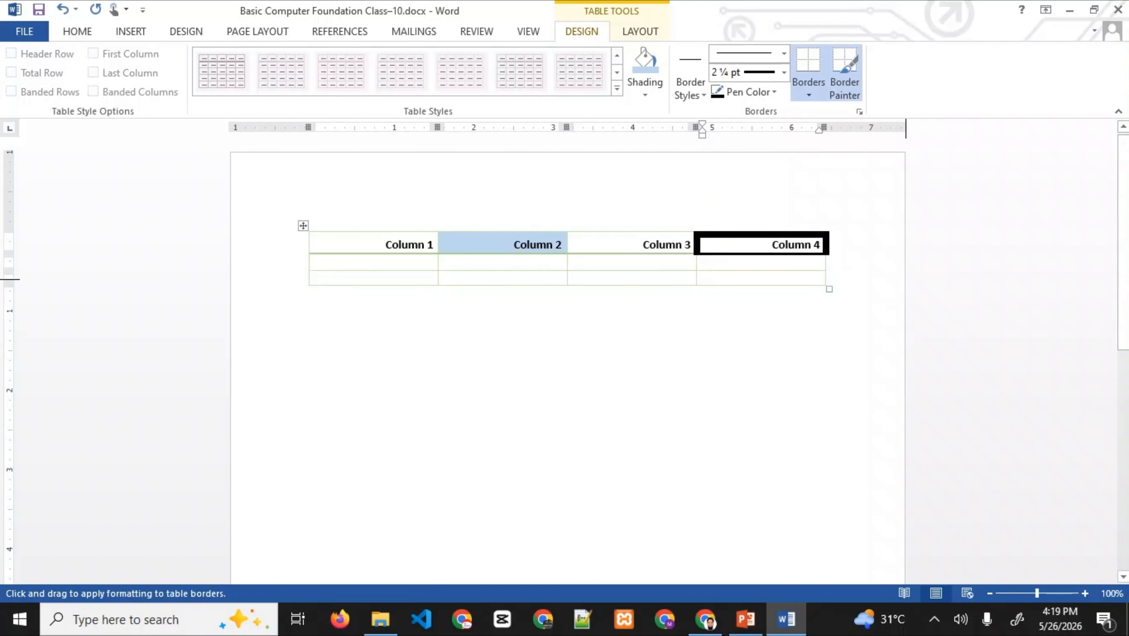
key("Escape")
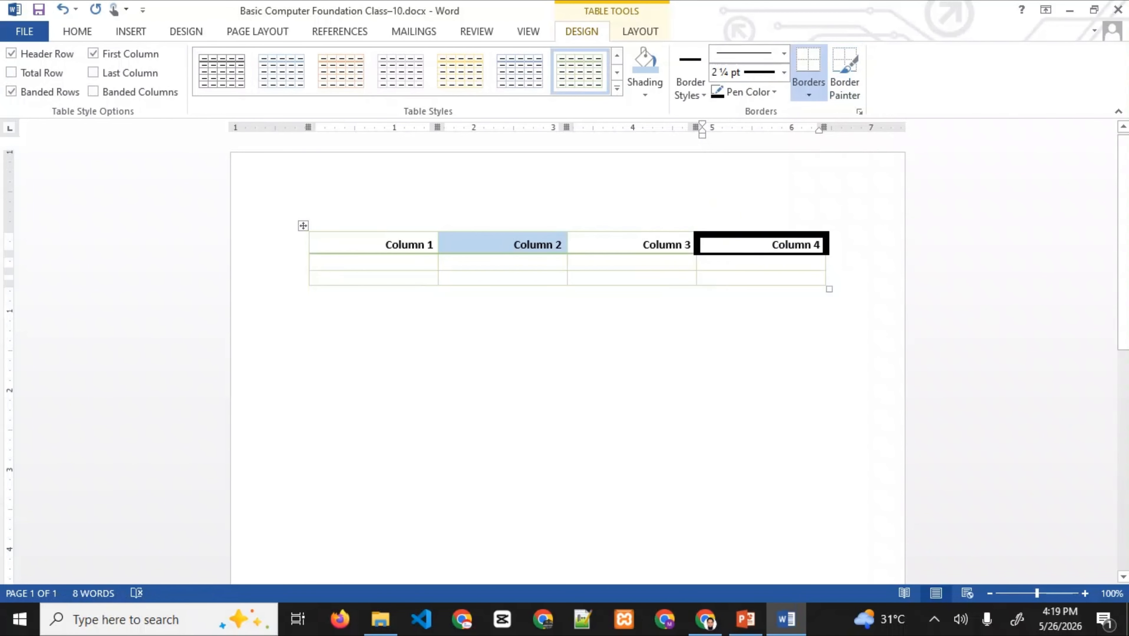
- Show slide 11, Professional Table Design, in PowerPoint, then return to Word below the table
left_click(745, 619)
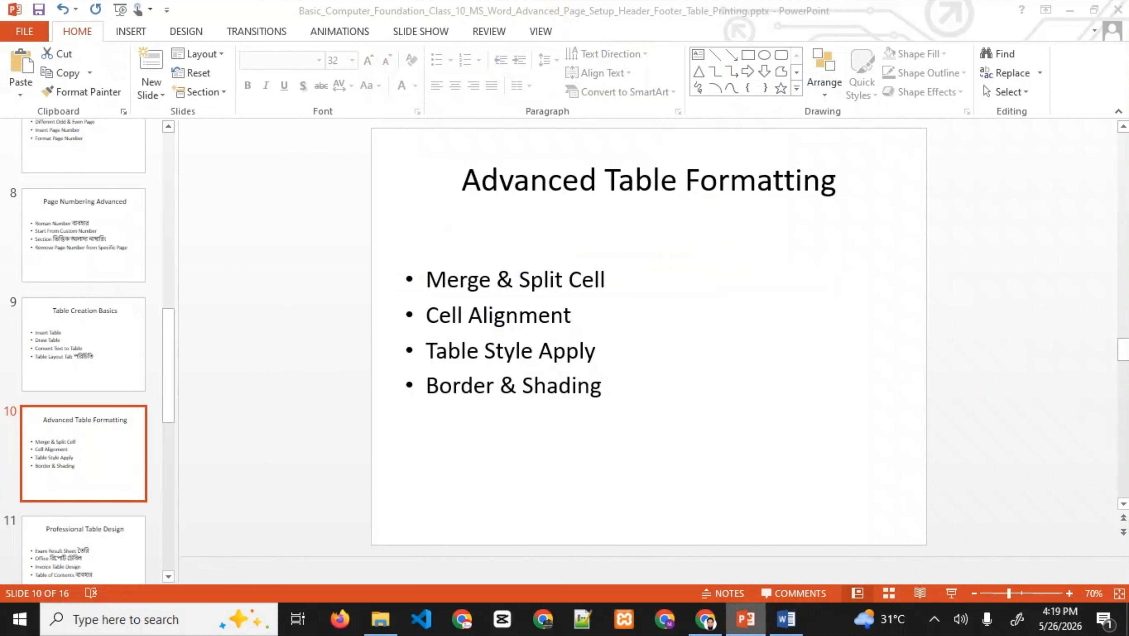
left_click(85, 551)
scroll(85, 552, "down", 3)
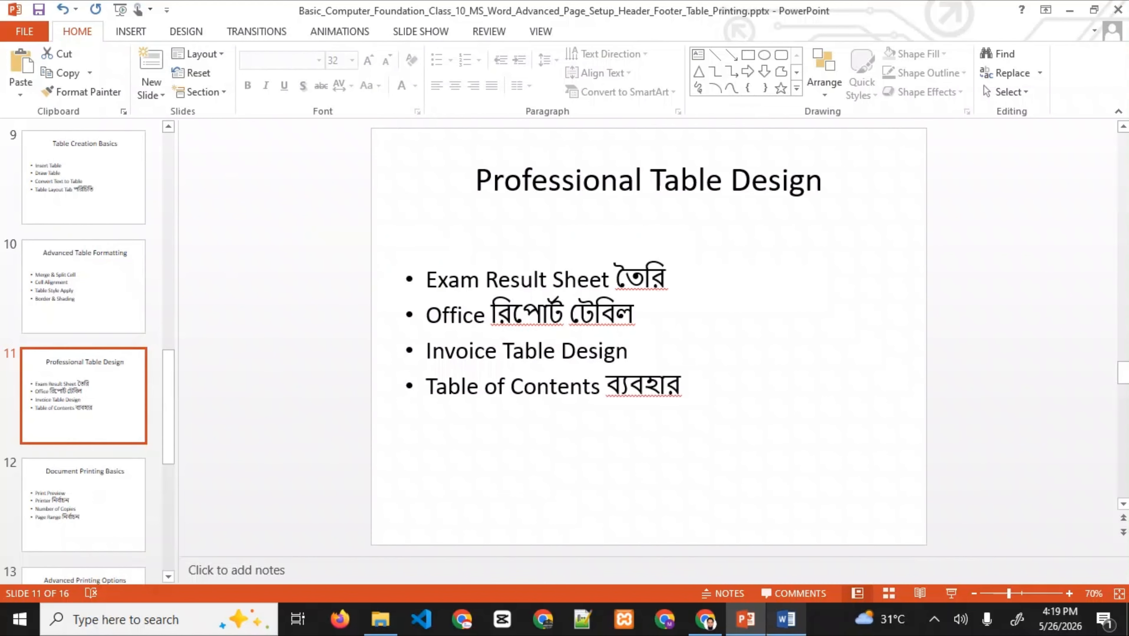
left_click(786, 620)
left_click(311, 294)
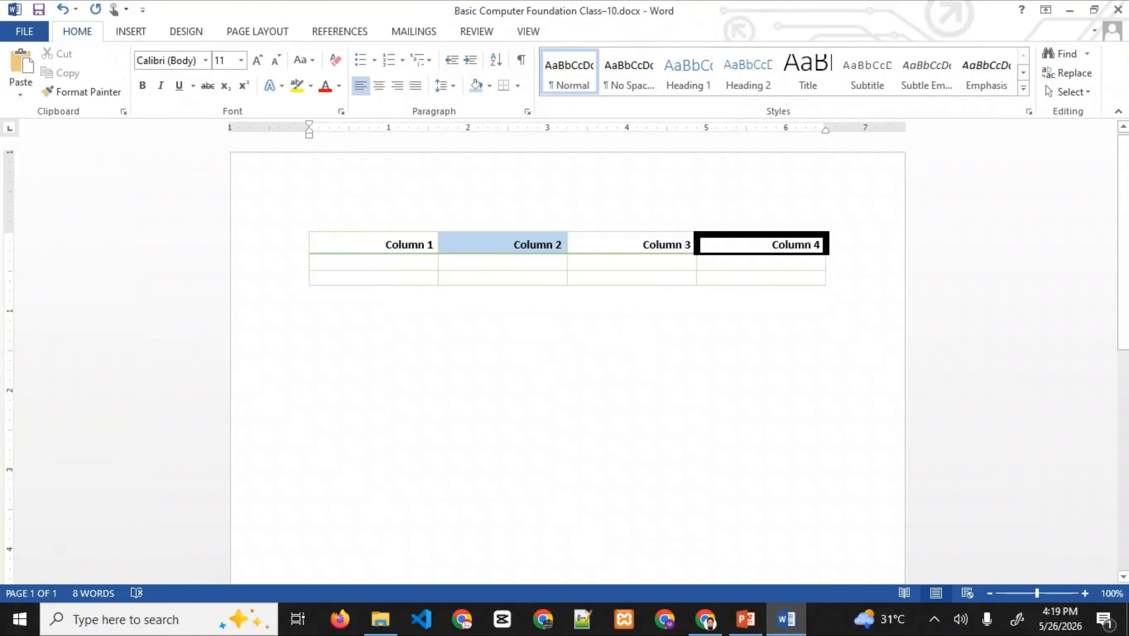
- Select all and remove the formatted table, then bring up the Insert Table grid
key("ctrl+a")
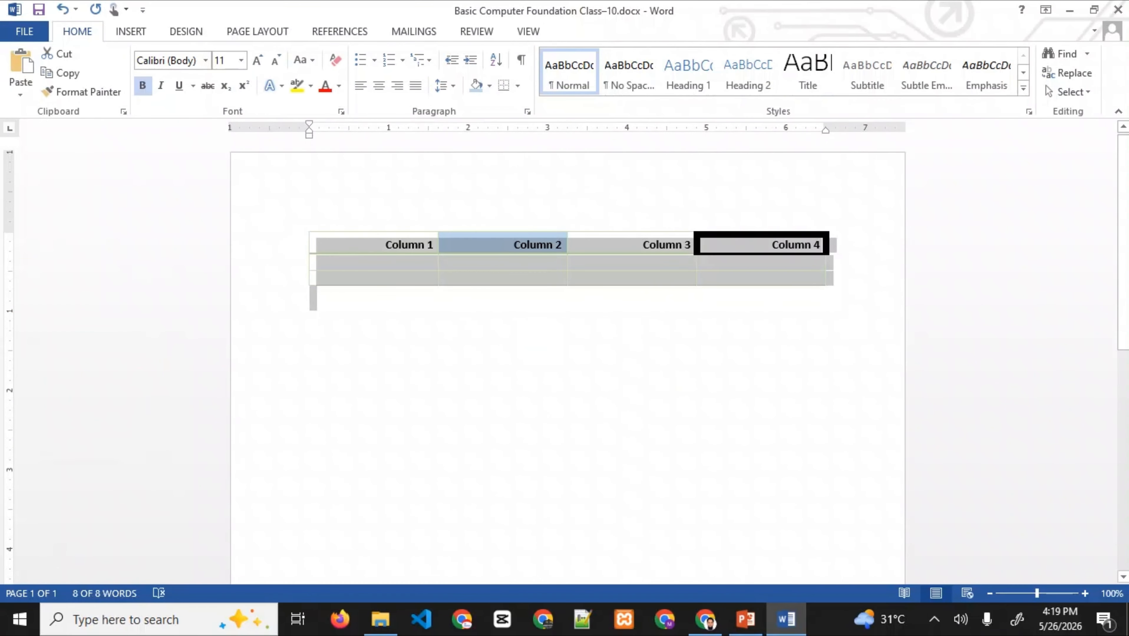
key("ctrl+z")
key("ctrl+z")
key("ctrl+z")
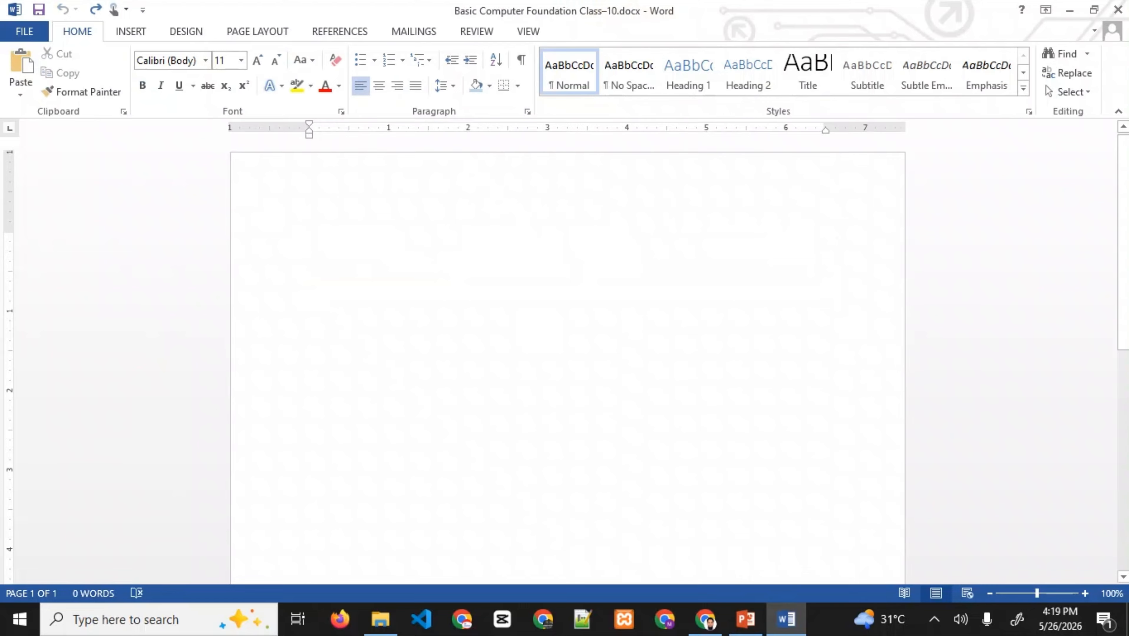
left_click(130, 32)
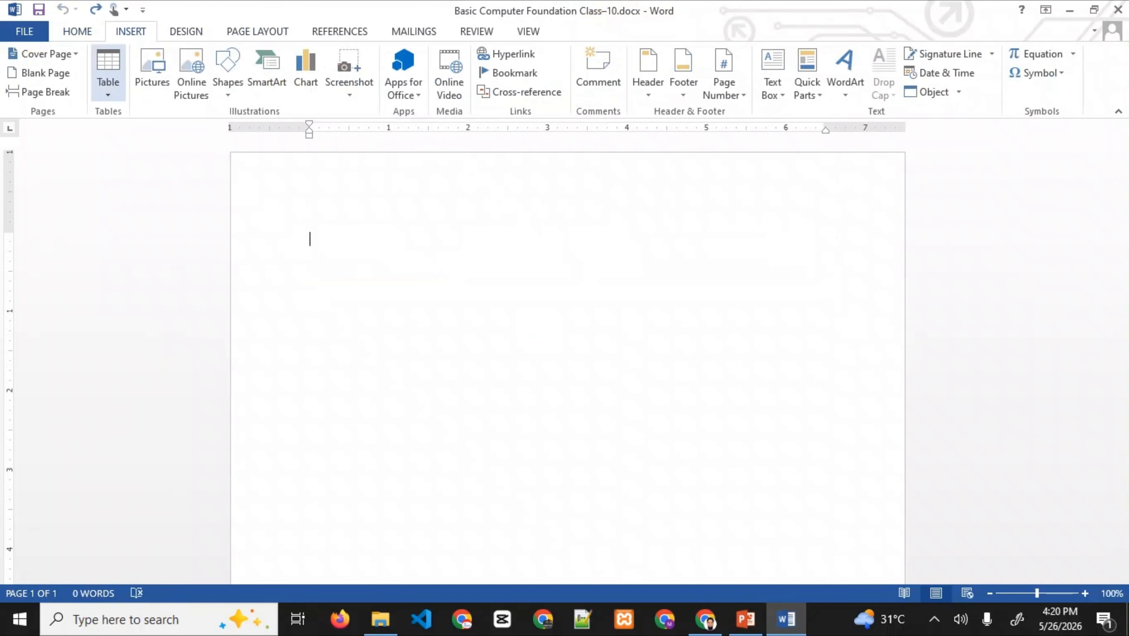
left_click(108, 74)
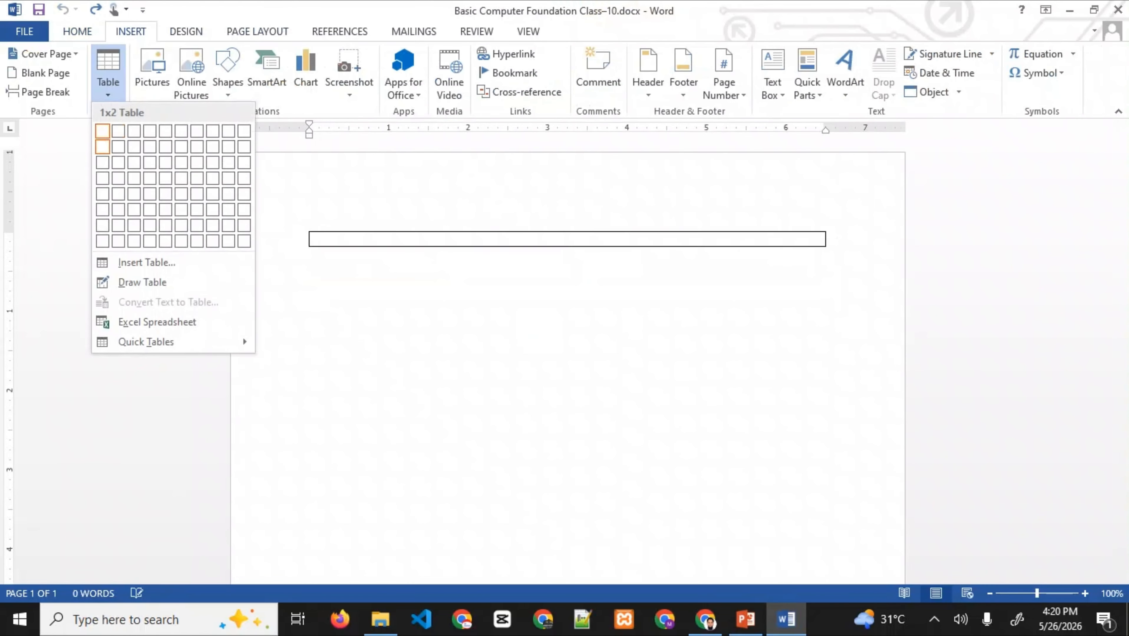
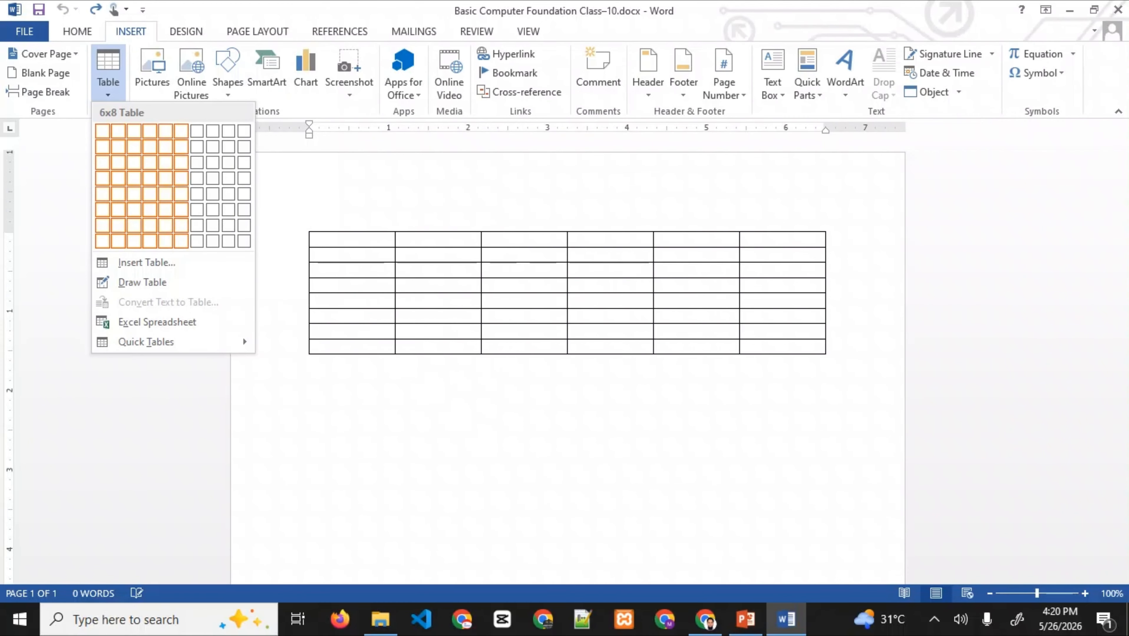
- Insert an empty table of 6 columns and 8 rows from the Table grid
left_click(180, 241)
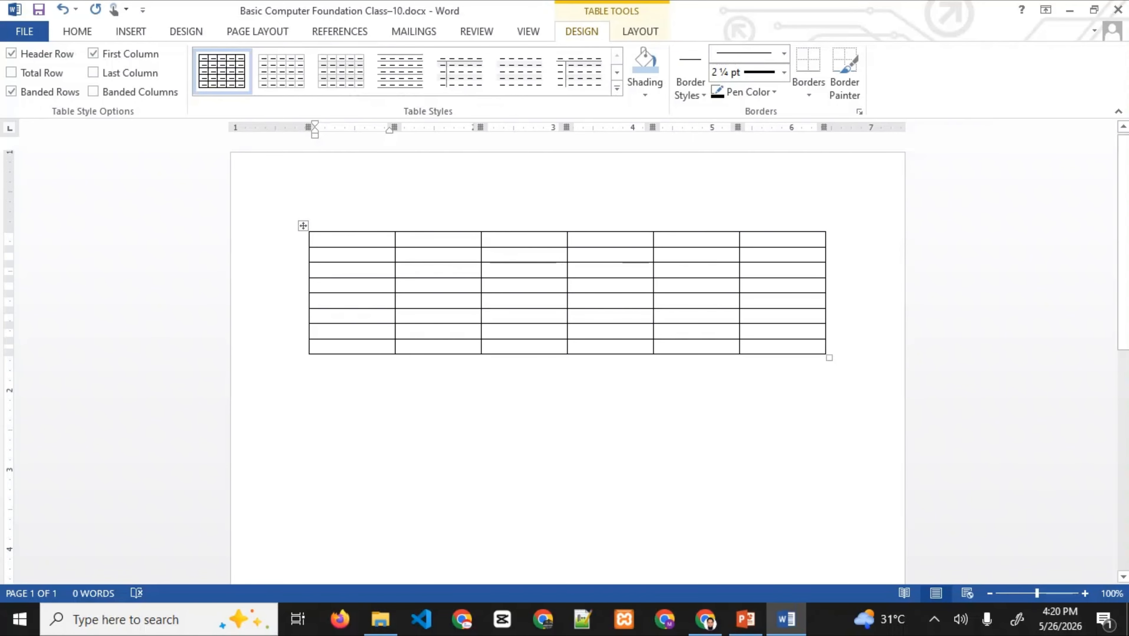
- Type the headers Subject, Marks, Top Marks, Pass Marks, Total Mark, Remarks across the first row
type("S")
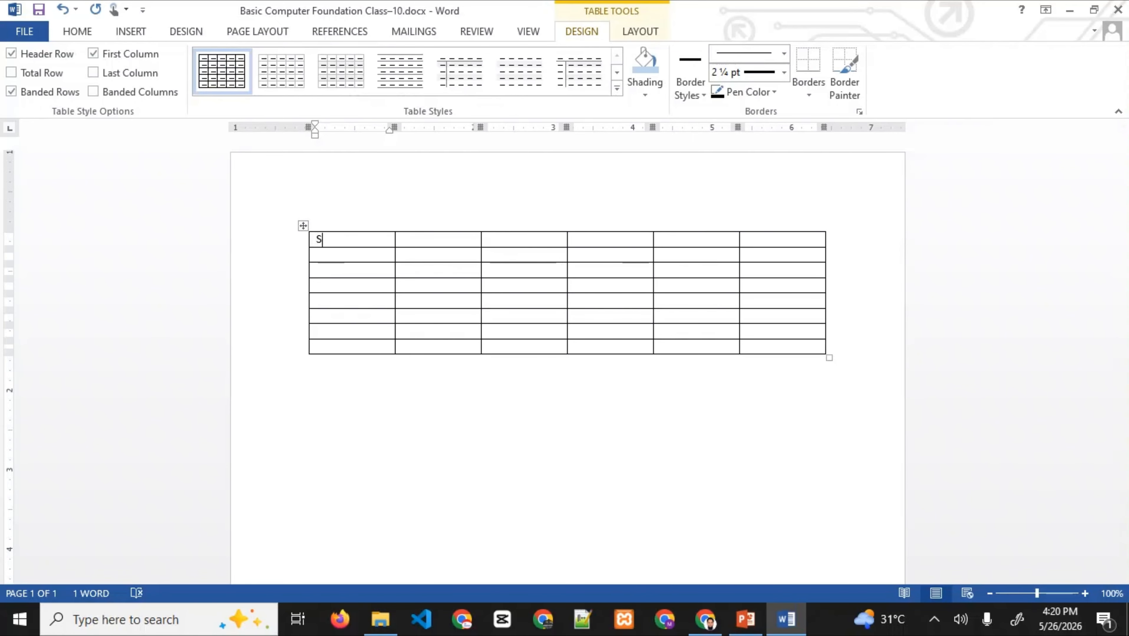
type("ubject")
key("Tab")
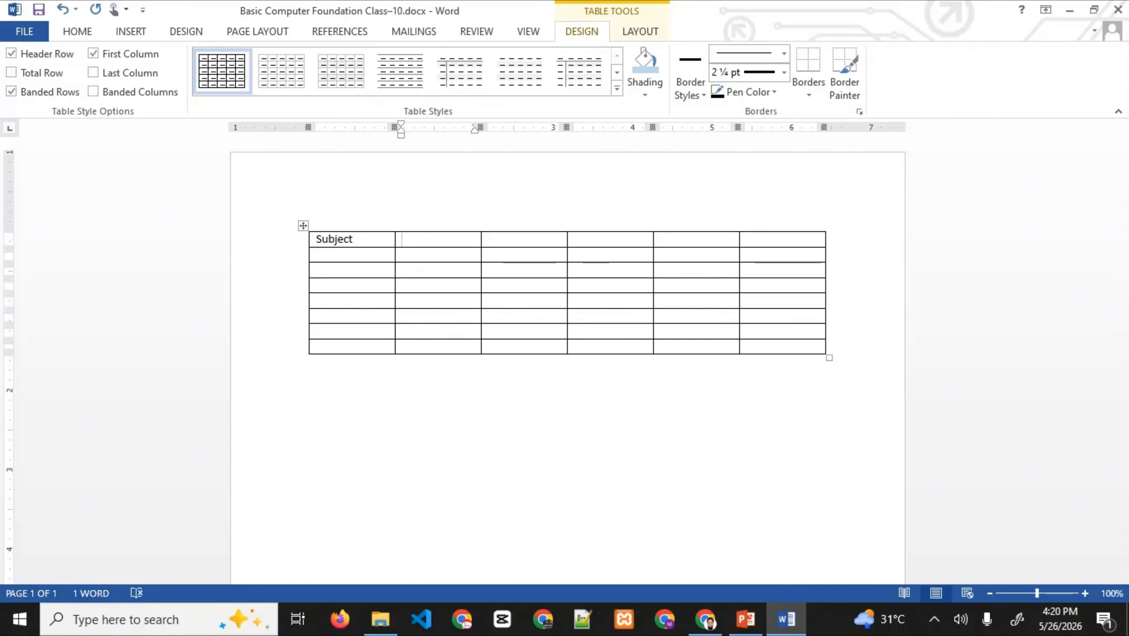
type("Marks")
key("Tab")
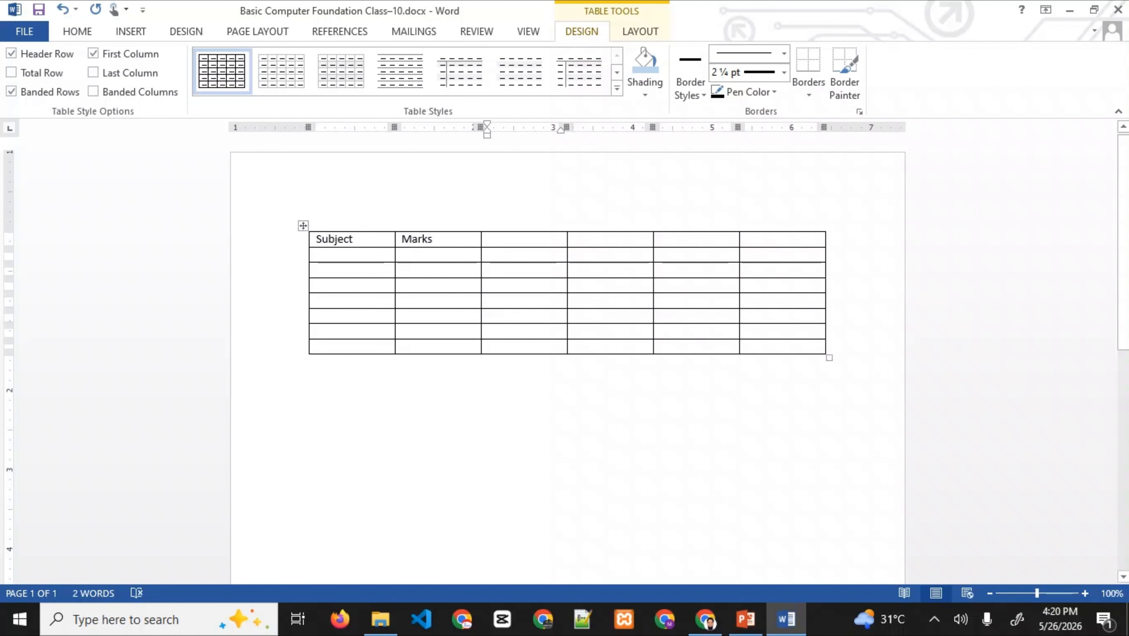
type("Typ")
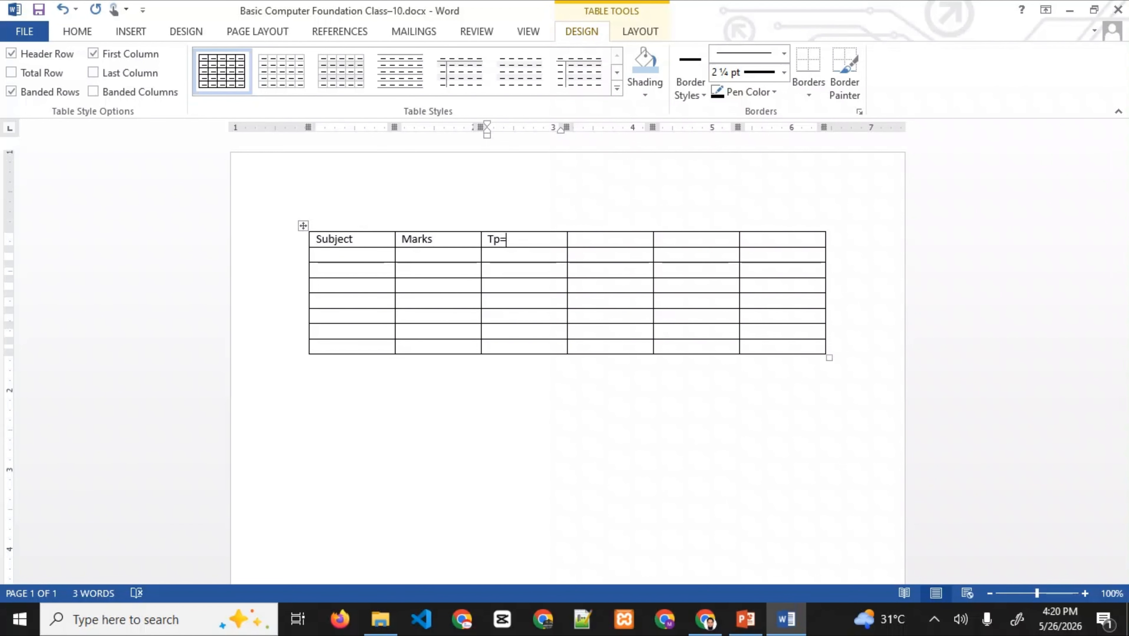
key("BackSpace")
key("BackSpace")
type("op Marks")
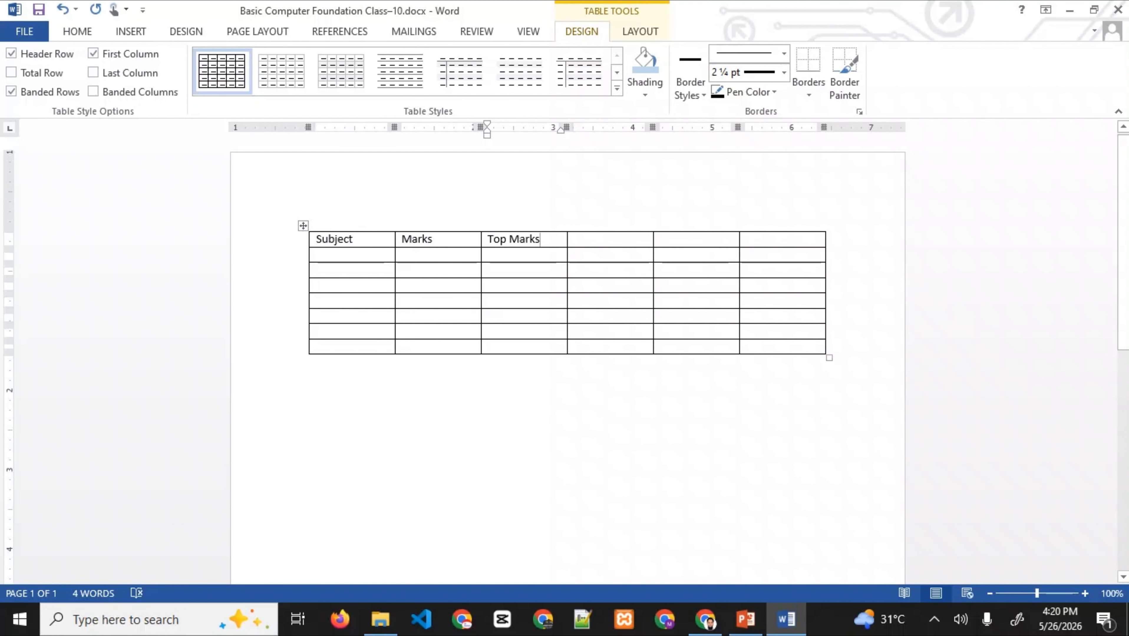
key("Tab")
type("Pass")
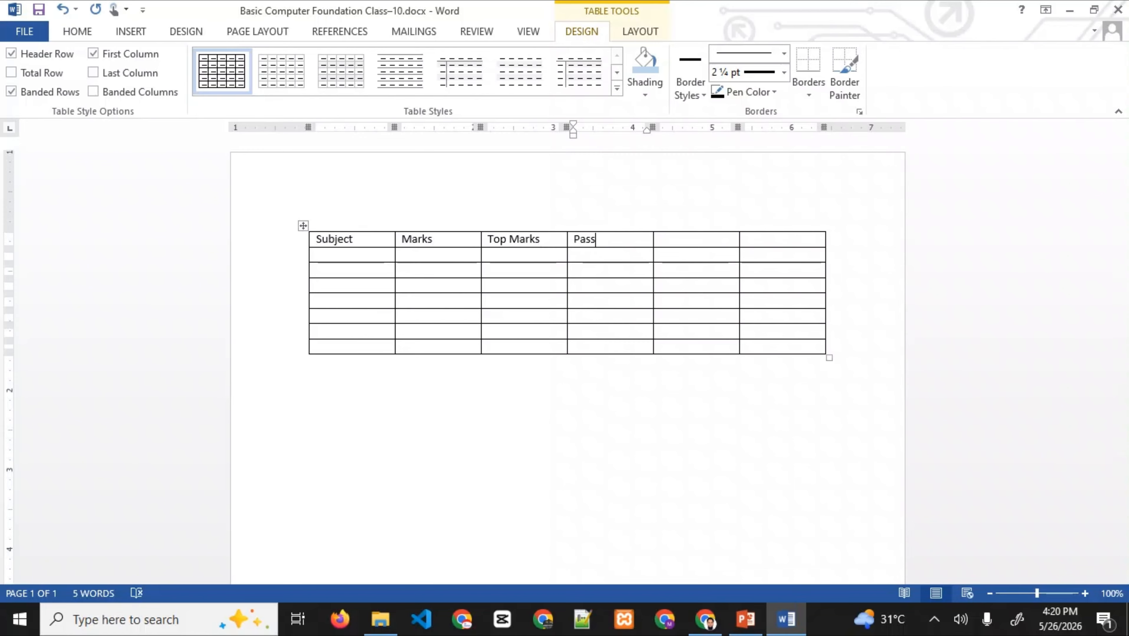
type(" Marks")
key("Tab")
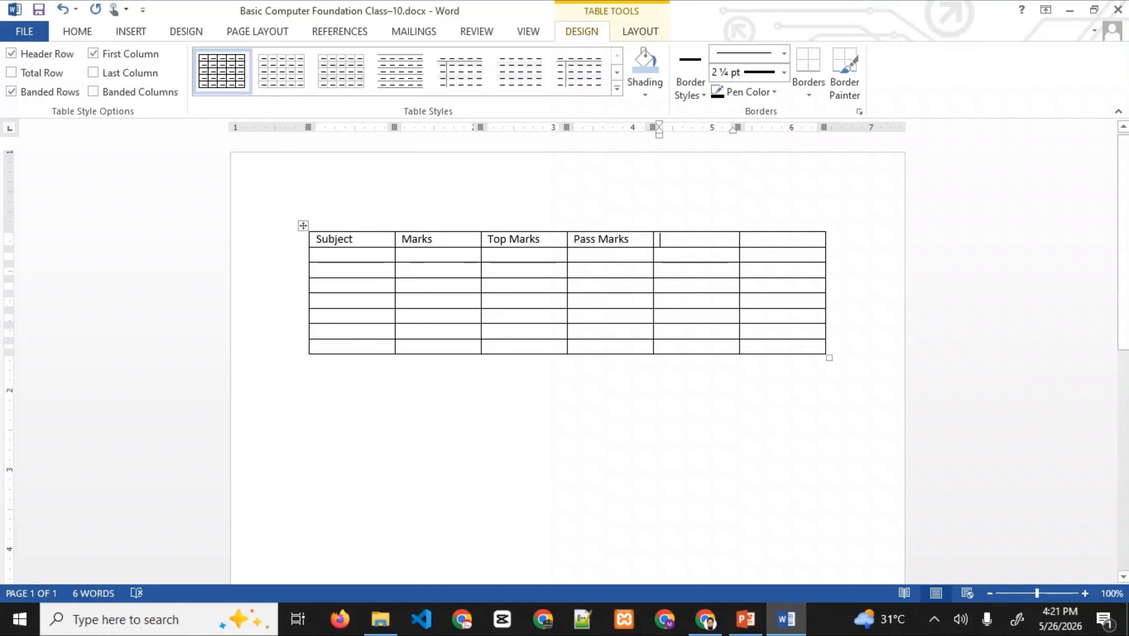
type("Tot")
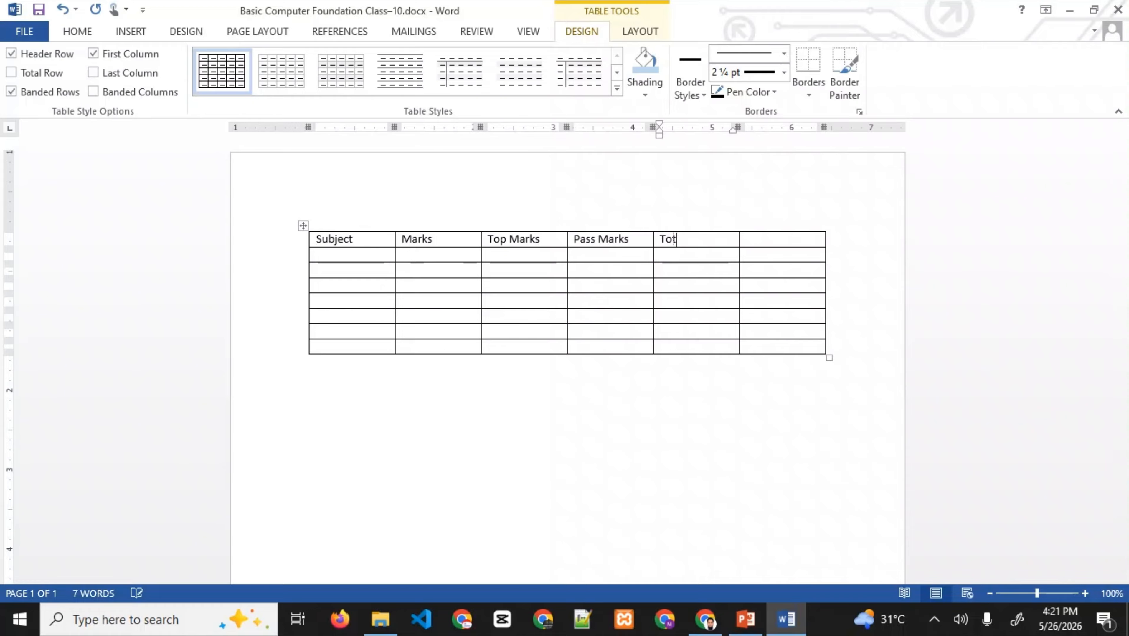
type("al Mark")
key("Tab")
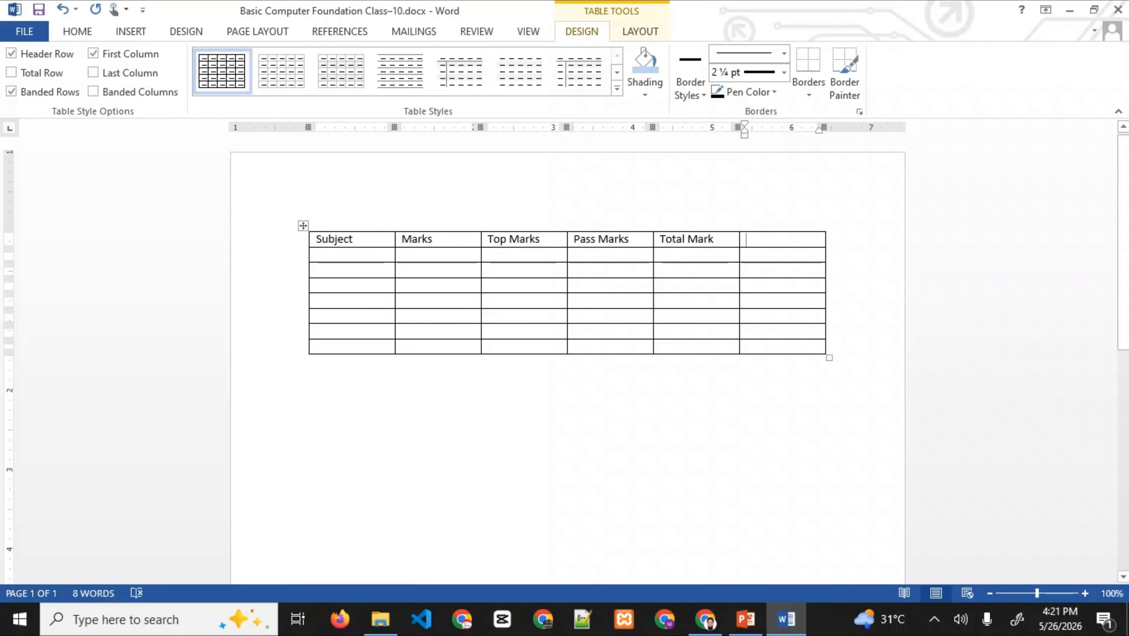
type("Remark")
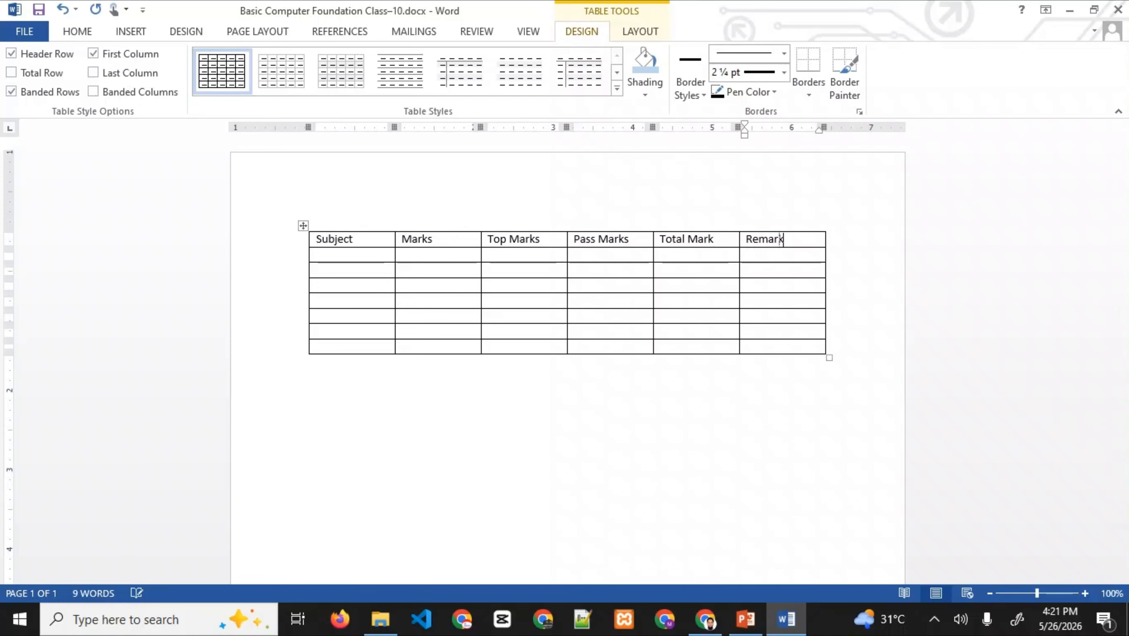
type("s")
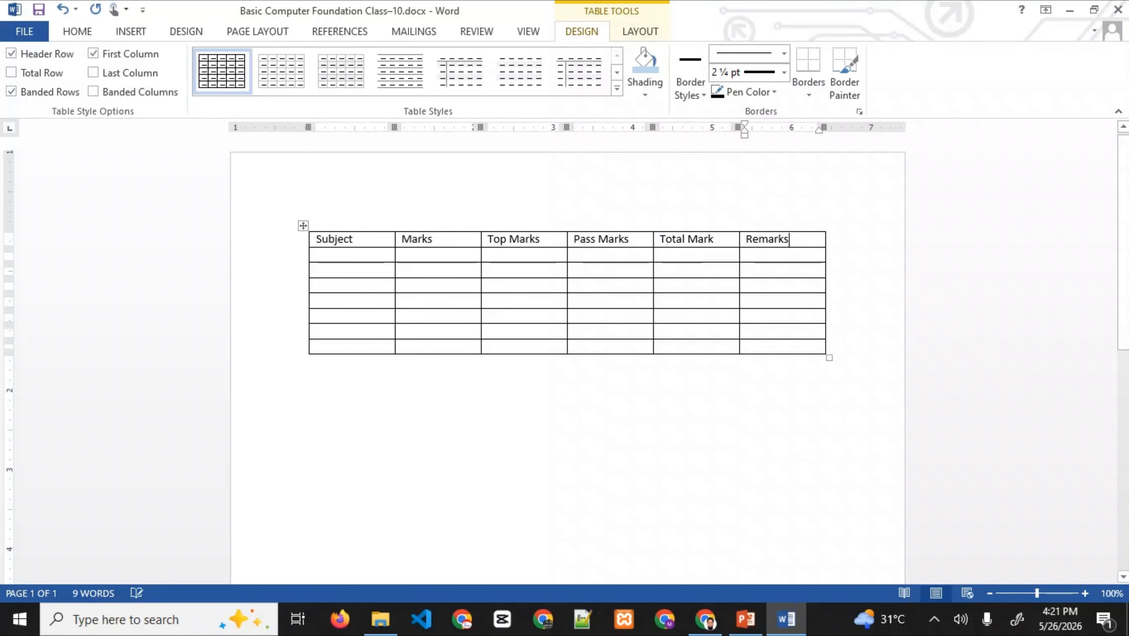
- Enter the subjects Bangla, English, ICT, Math and Accounting down the first column
key("Tab")
key("ctrl+e")
type("Ba")
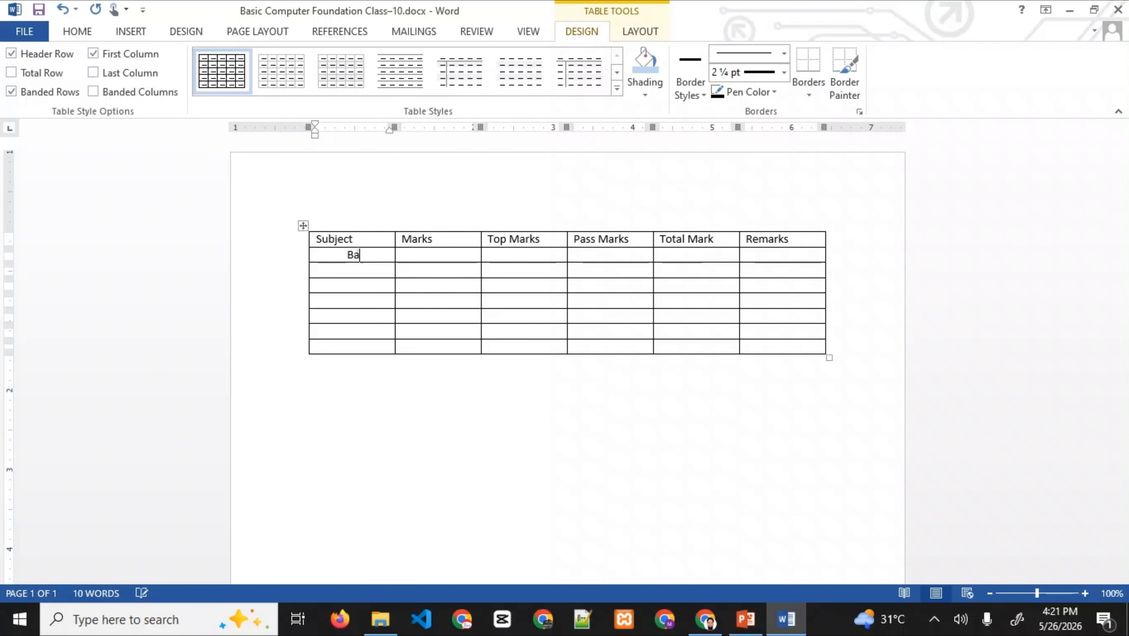
type("ngla")
left_click(316, 271)
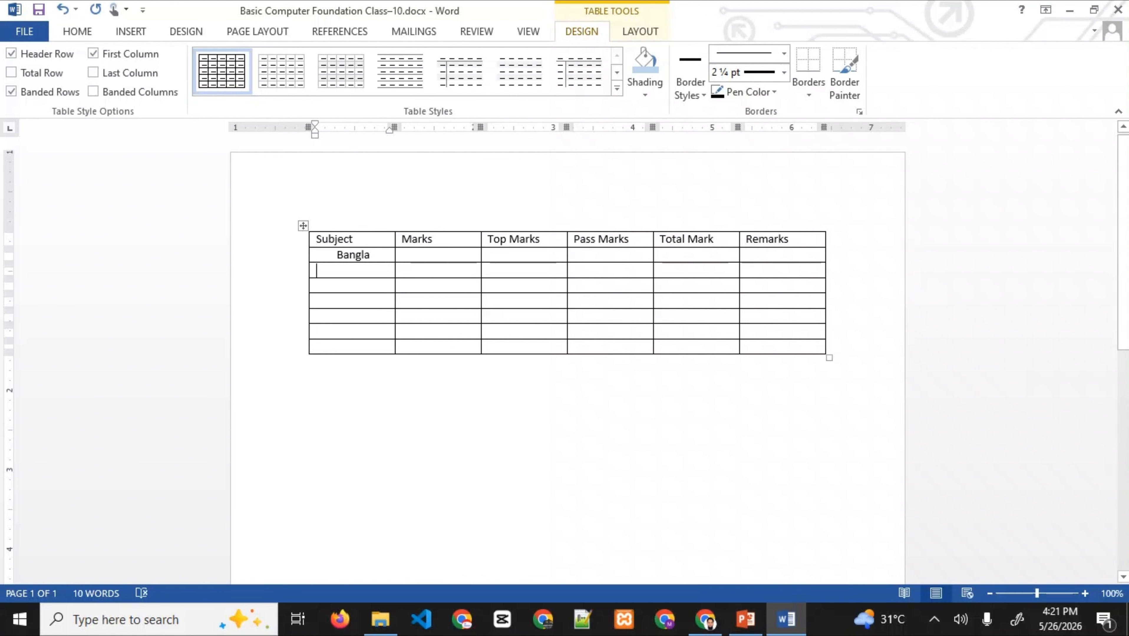
type("Eng")
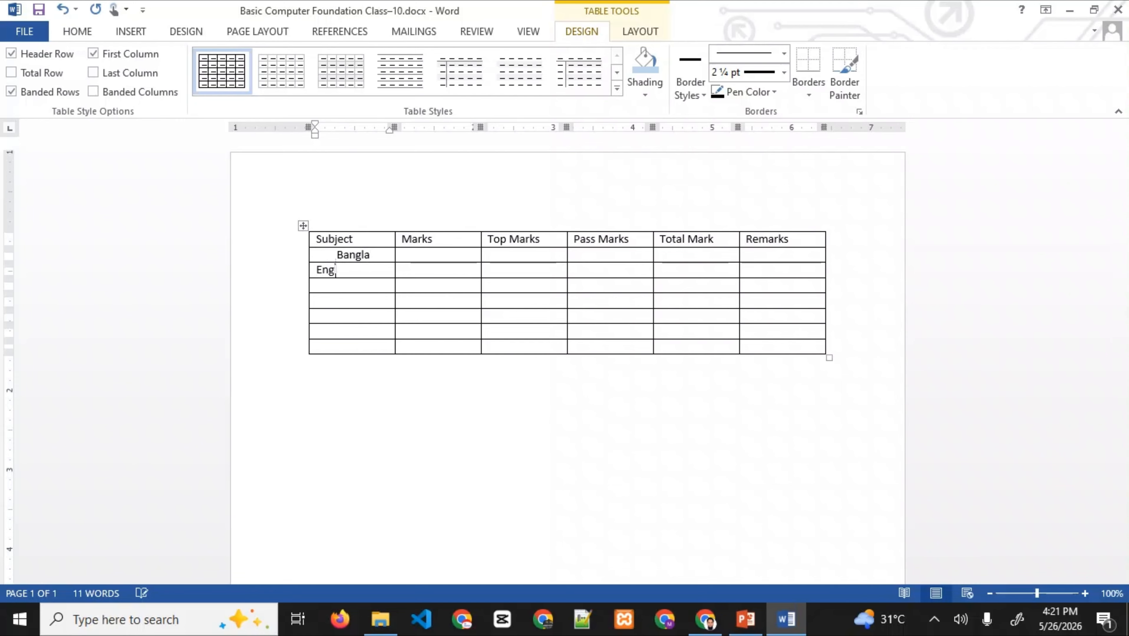
type("lish")
left_click(317, 286)
type("ICTMath")
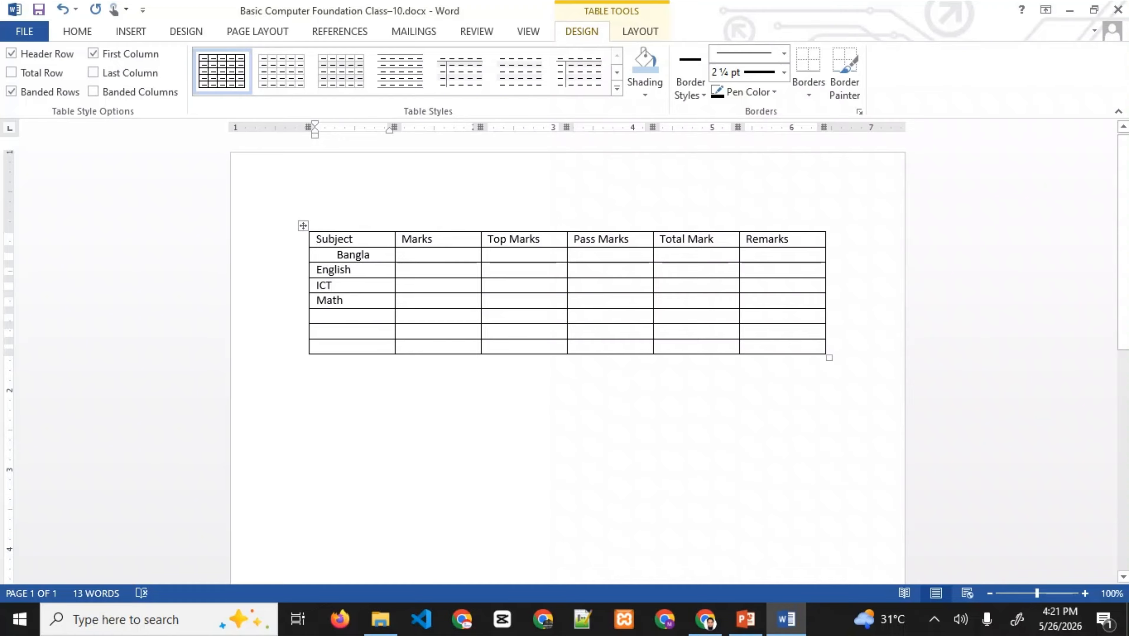
type("Avv")
key("BackSpace")
key("BackSpace")
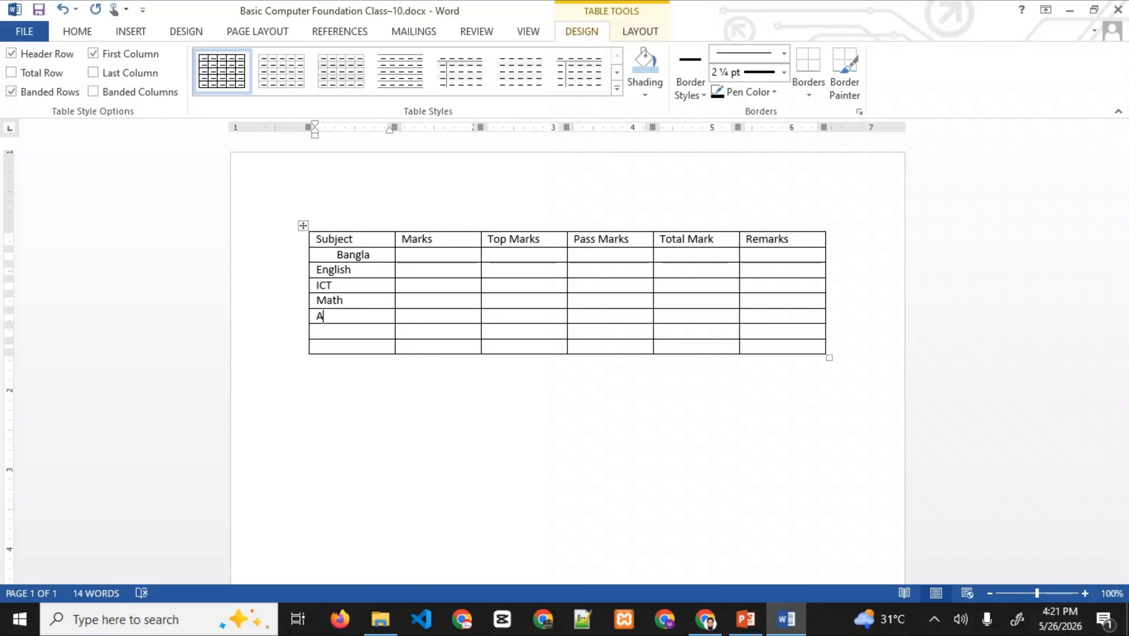
type("ccountind")
key("BackSpace")
type("g")
- Try a grey banded style from the Table Styles gallery on the marks table
left_click(403, 270)
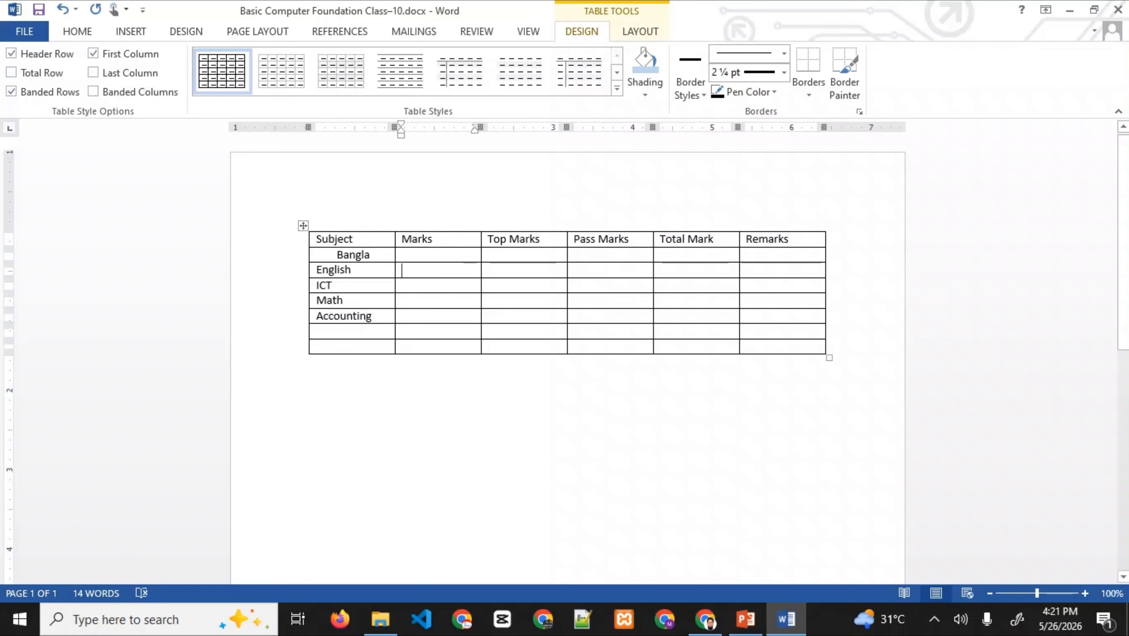
left_click(403, 255)
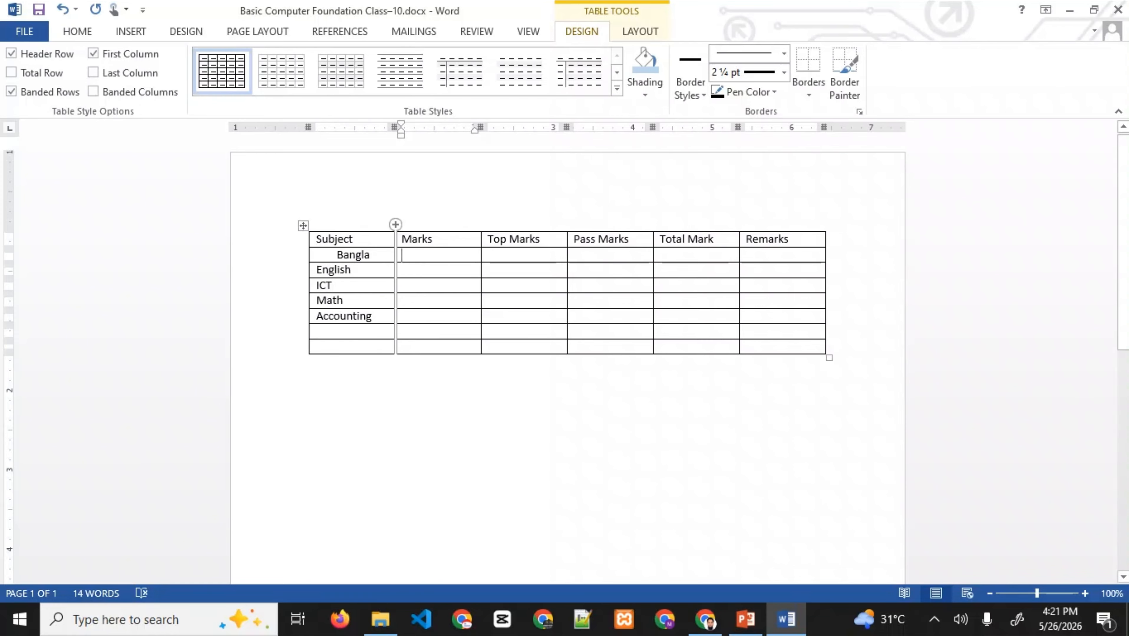
left_click(405, 229)
left_click(322, 229)
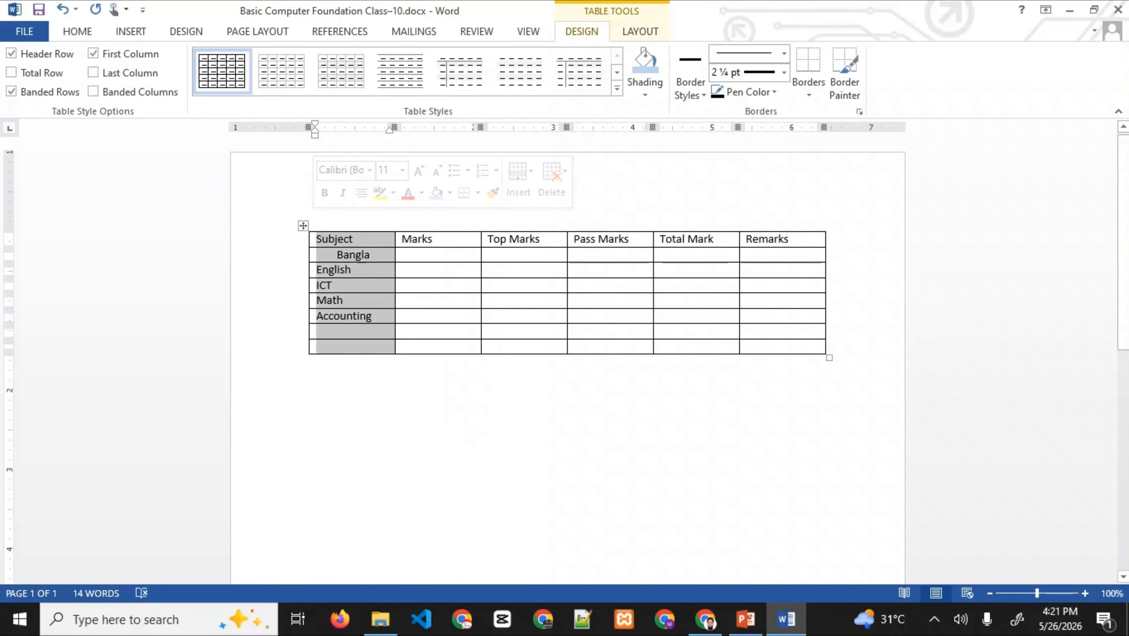
left_click(356, 240)
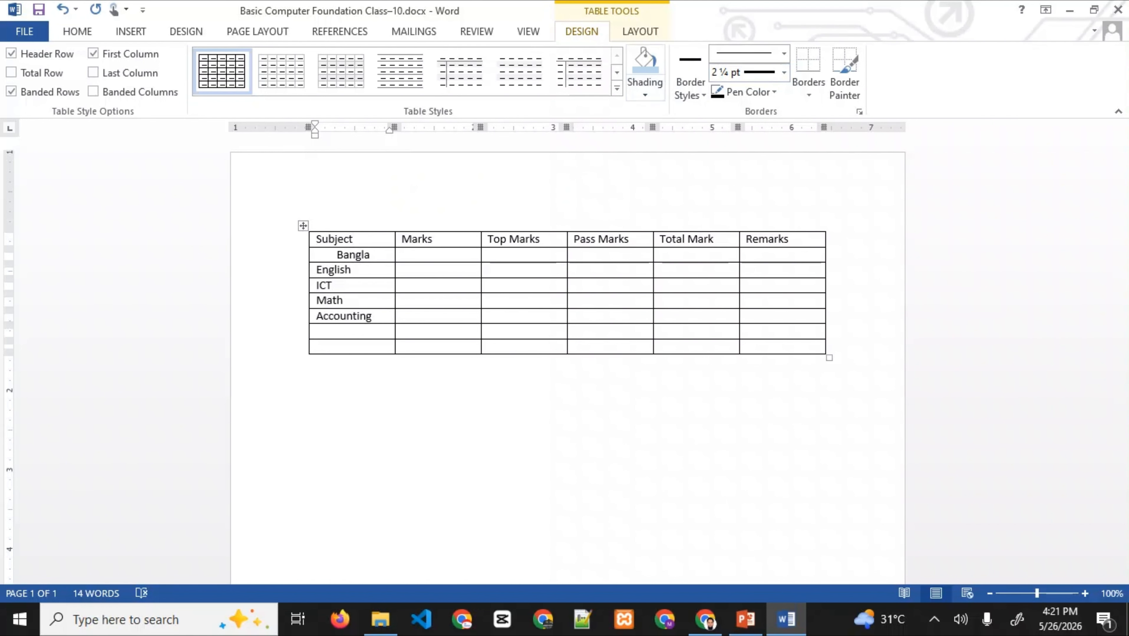
left_click(617, 89)
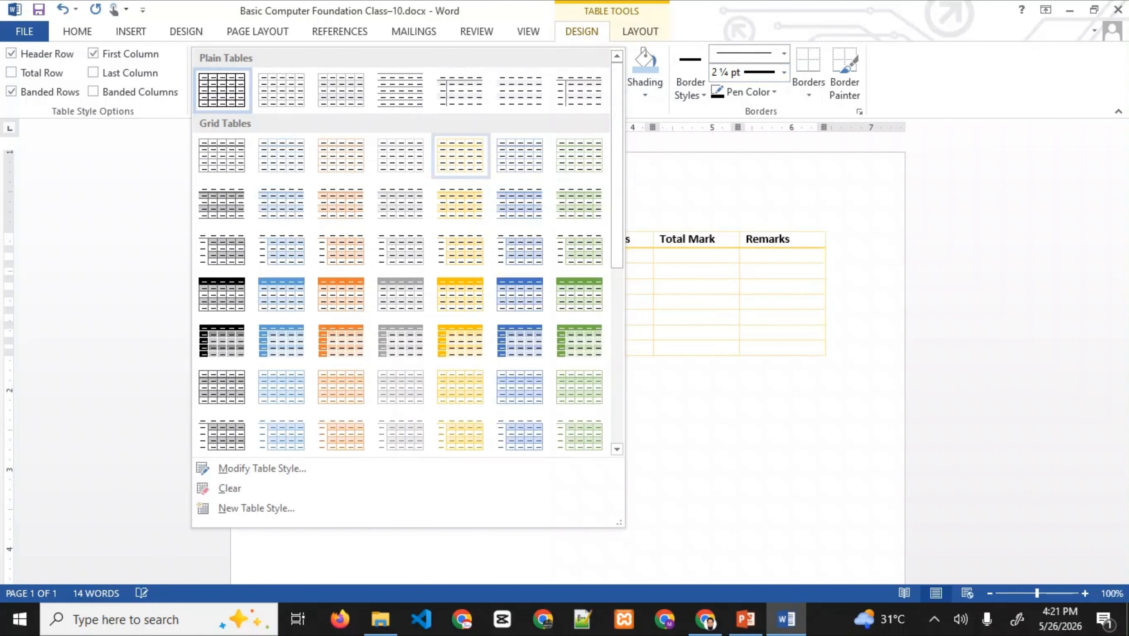
key("Escape")
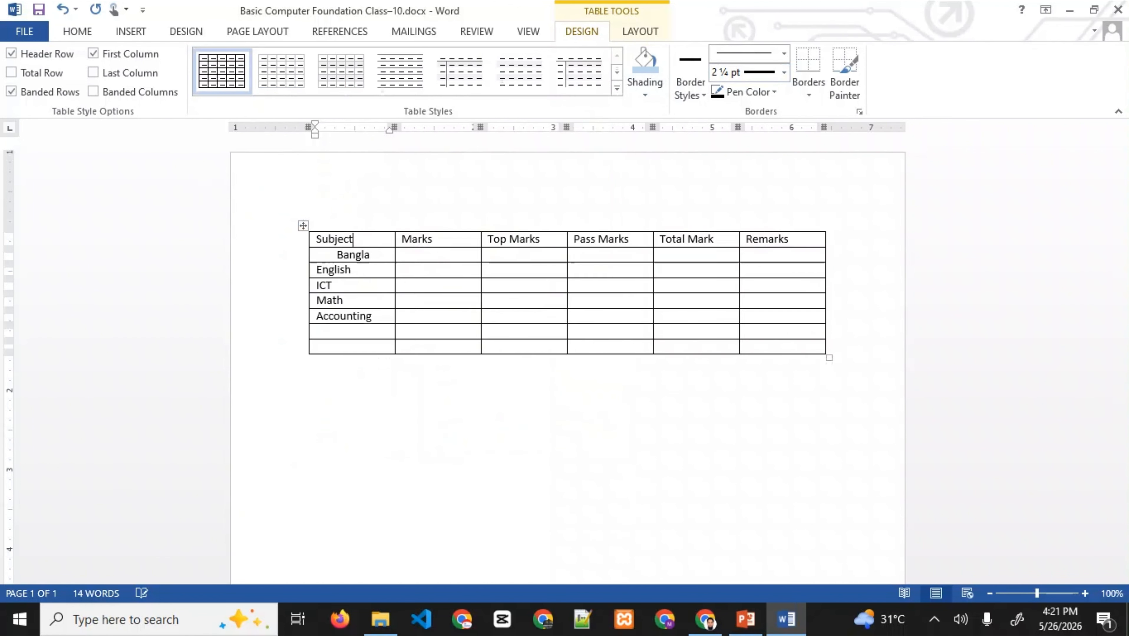
left_click(311, 362)
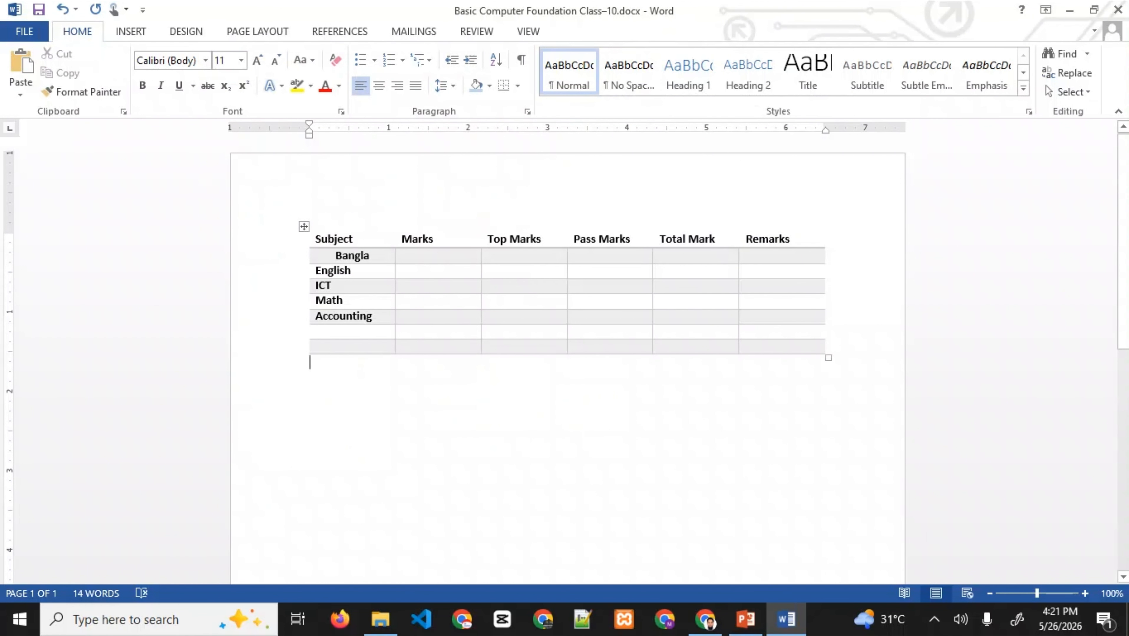
- Apply the Grid Table 1 Light style and select the header row from Subject to Remarks
left_click(417, 257)
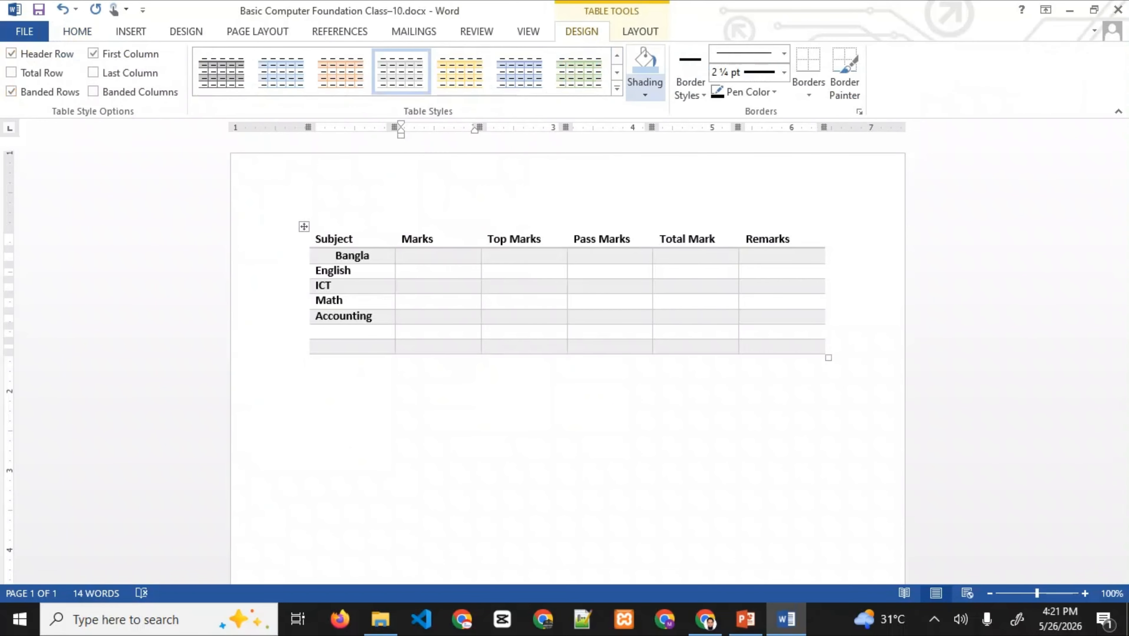
left_click(617, 88)
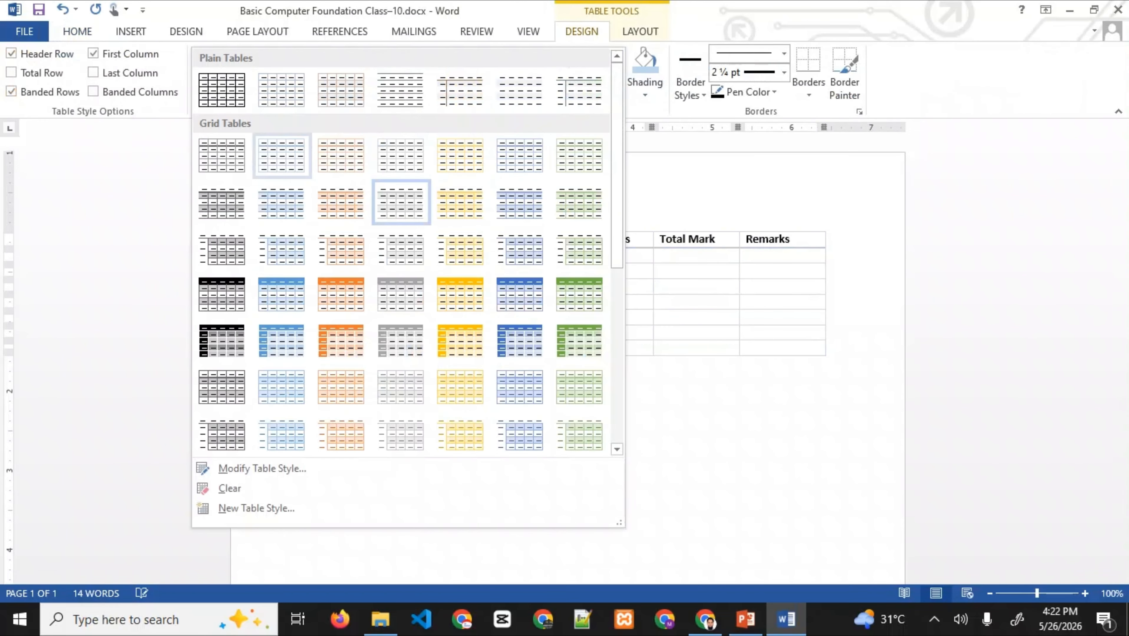
left_click(222, 156)
left_click(310, 364)
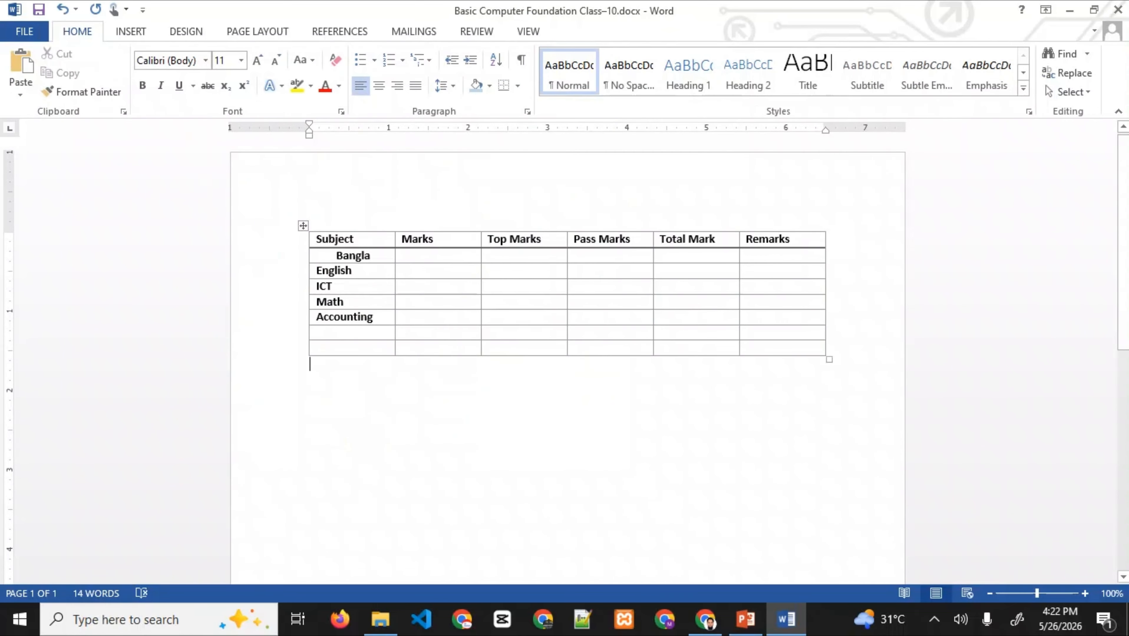
left_click_drag(316, 240, 753, 239)
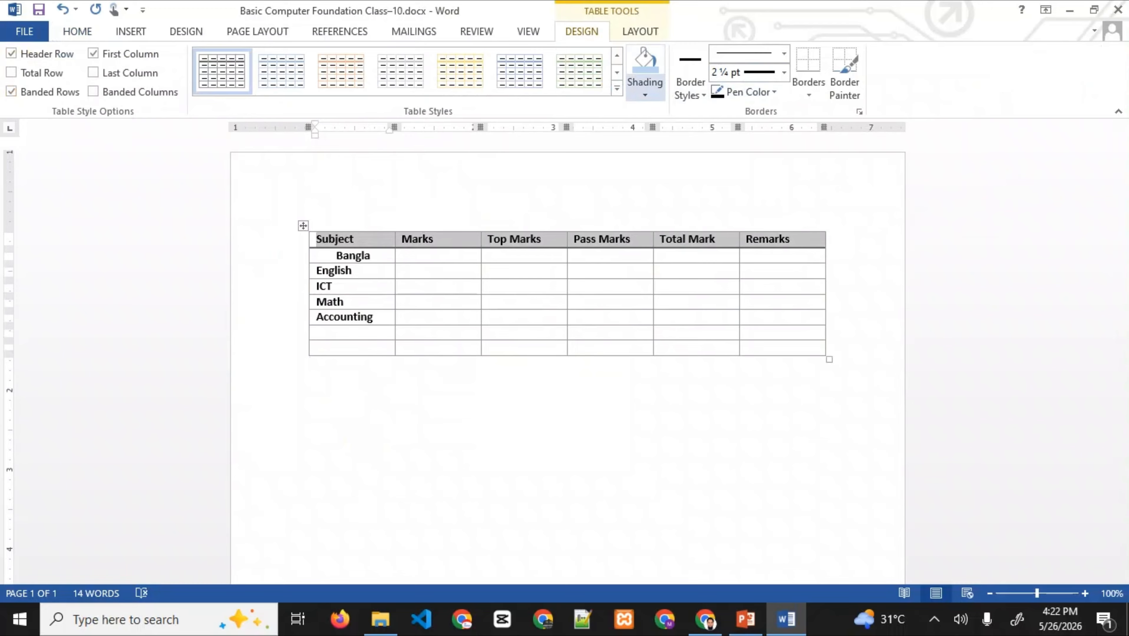
- Shade the header row gold
left_click(644, 95)
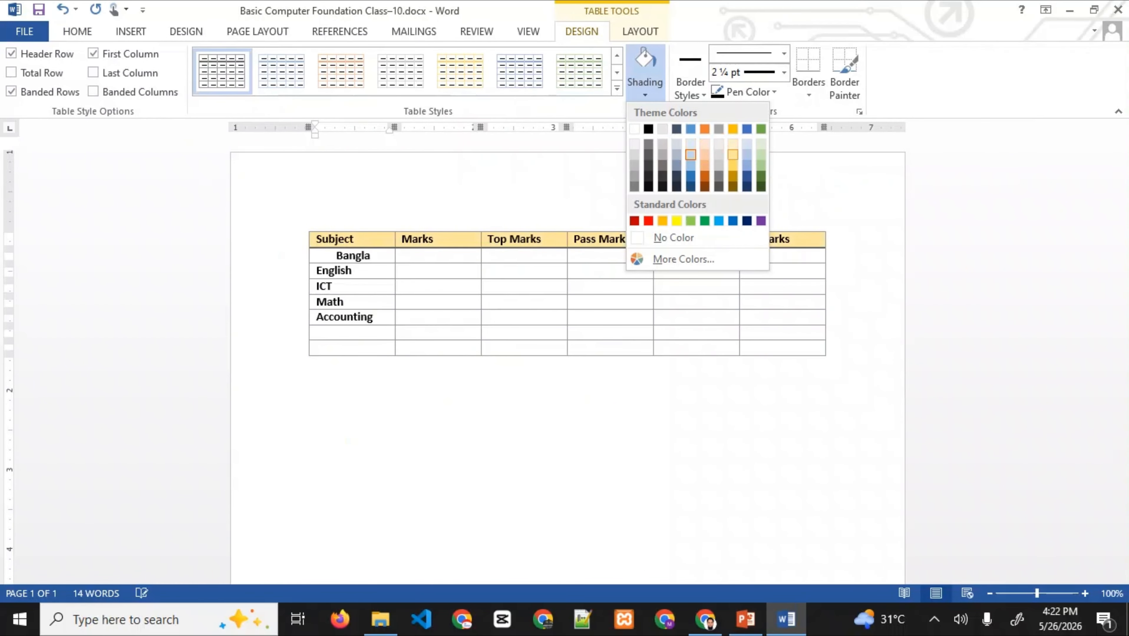
left_click(733, 155)
left_click(695, 294)
left_click(311, 364)
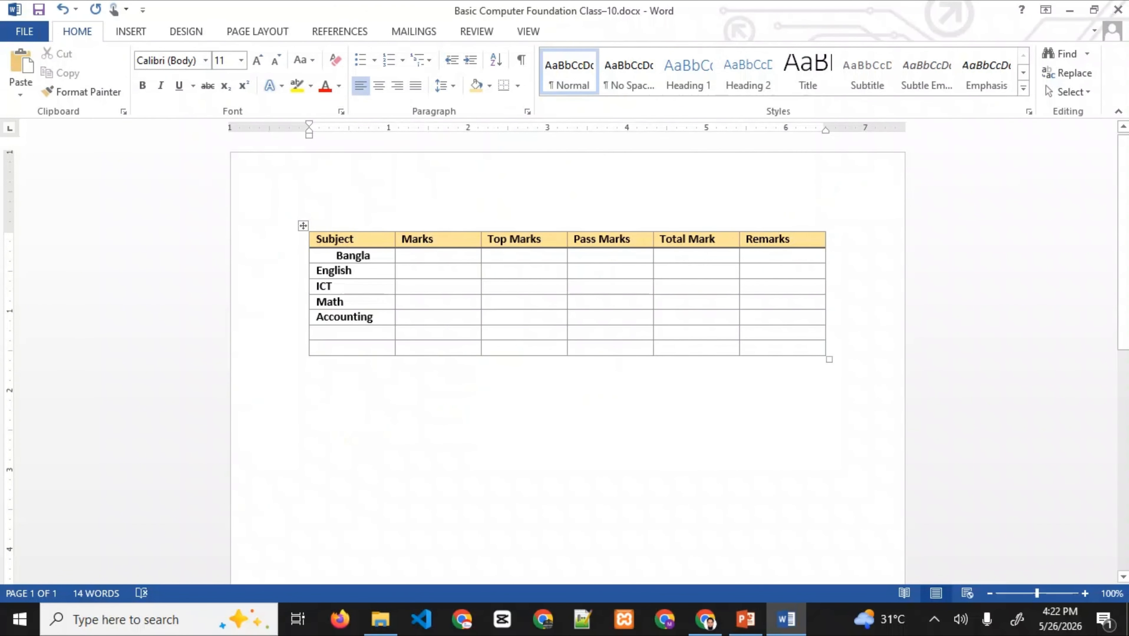
- Paint thin double-line borders around Total Mark and between Top Marks and Pass Marks
left_click_drag(789, 241, 345, 241)
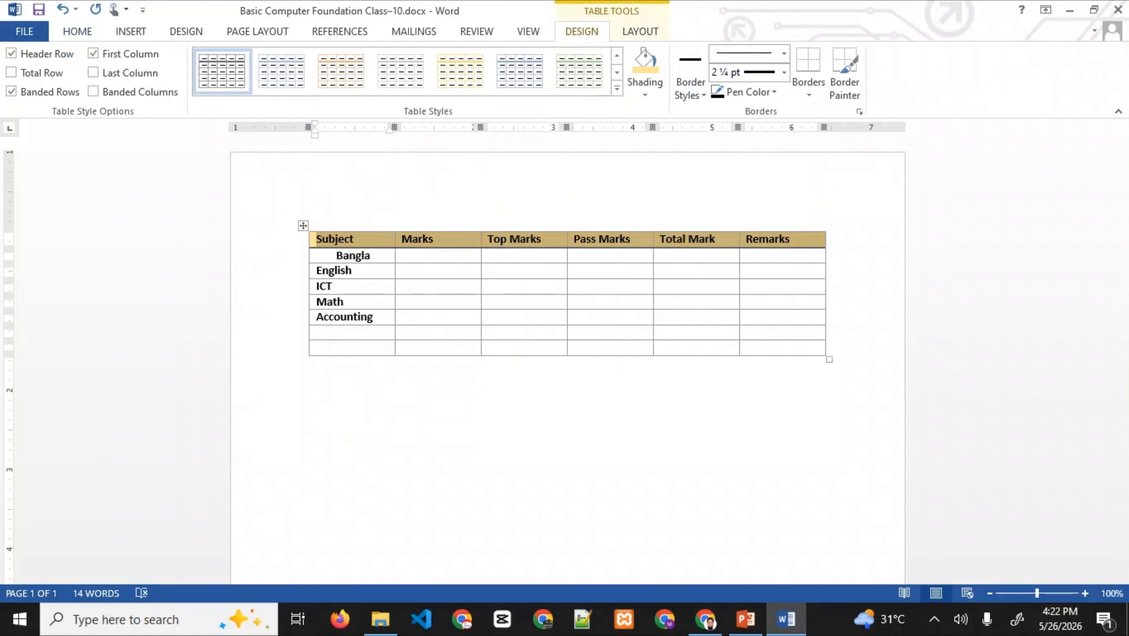
left_click(689, 89)
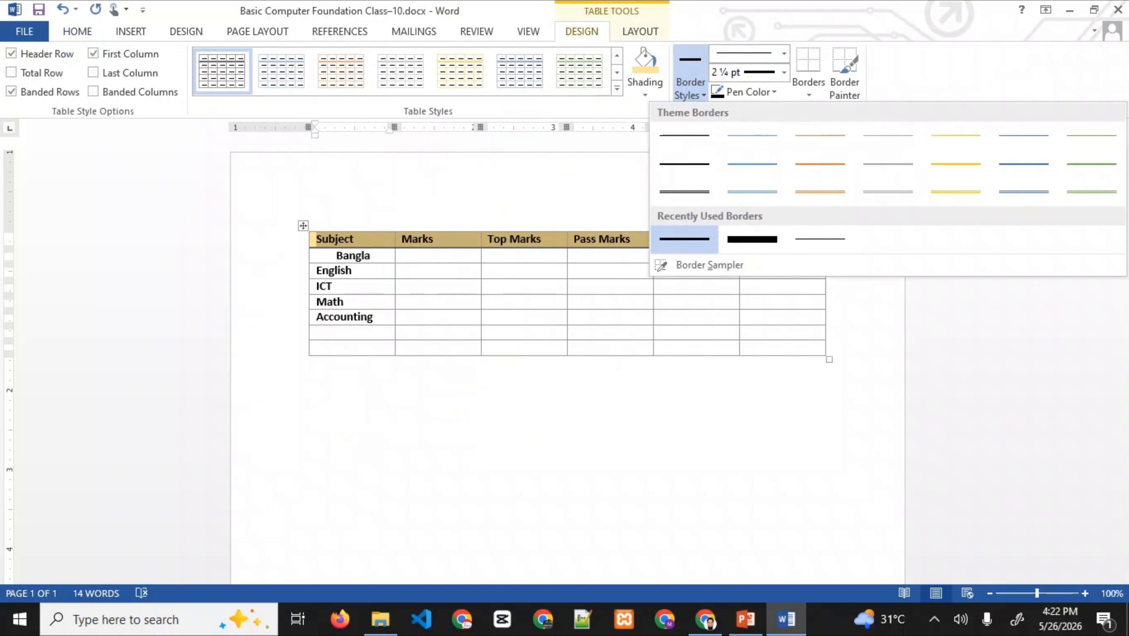
left_click(752, 192)
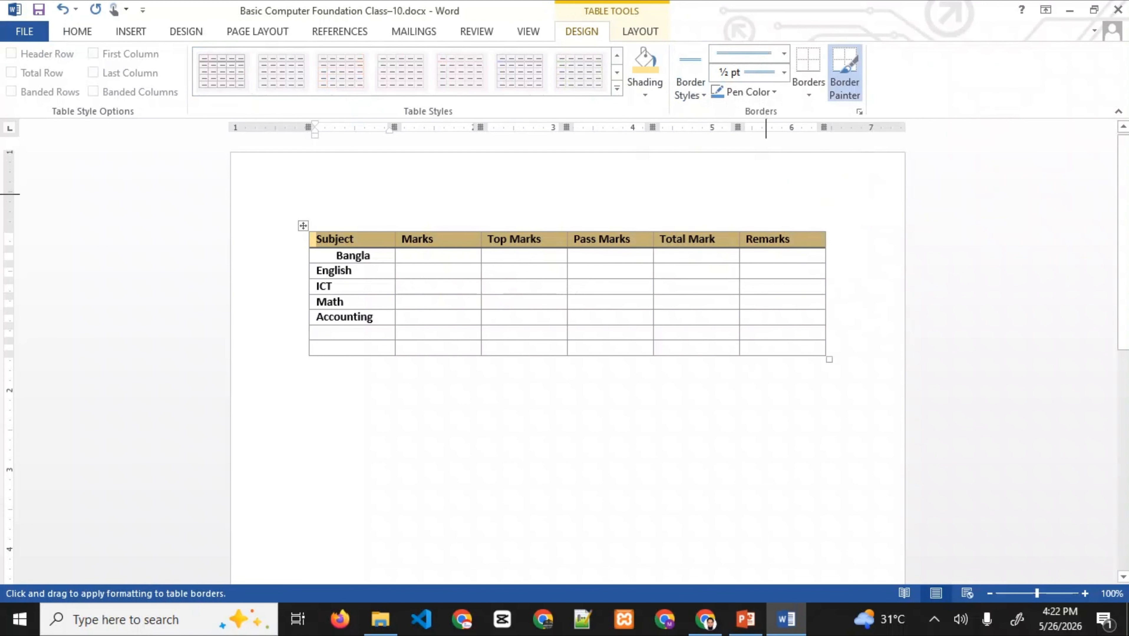
left_click(655, 243)
left_click(740, 245)
left_click(567, 239)
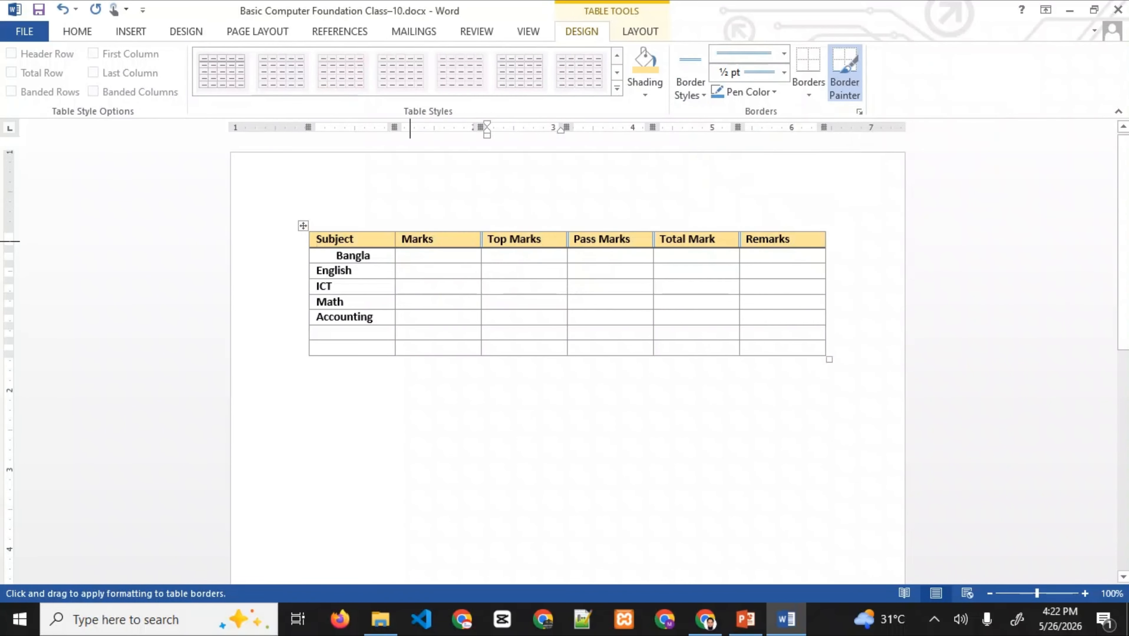
key("Escape")
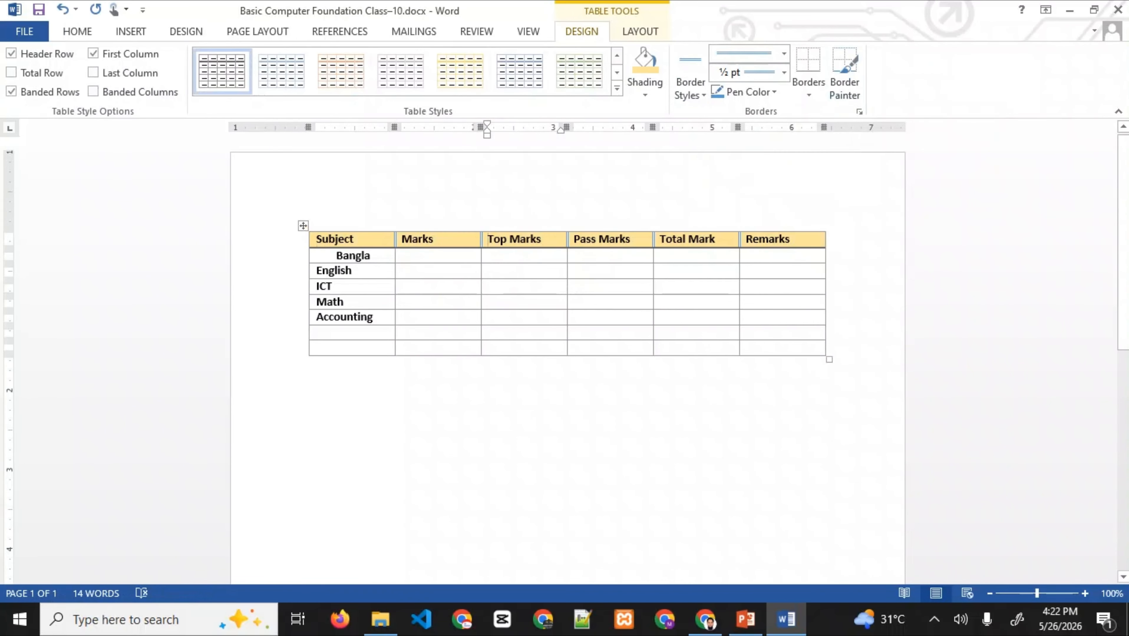
- Remove Bangla's indent so it lines up with the other subject names
left_click(310, 365)
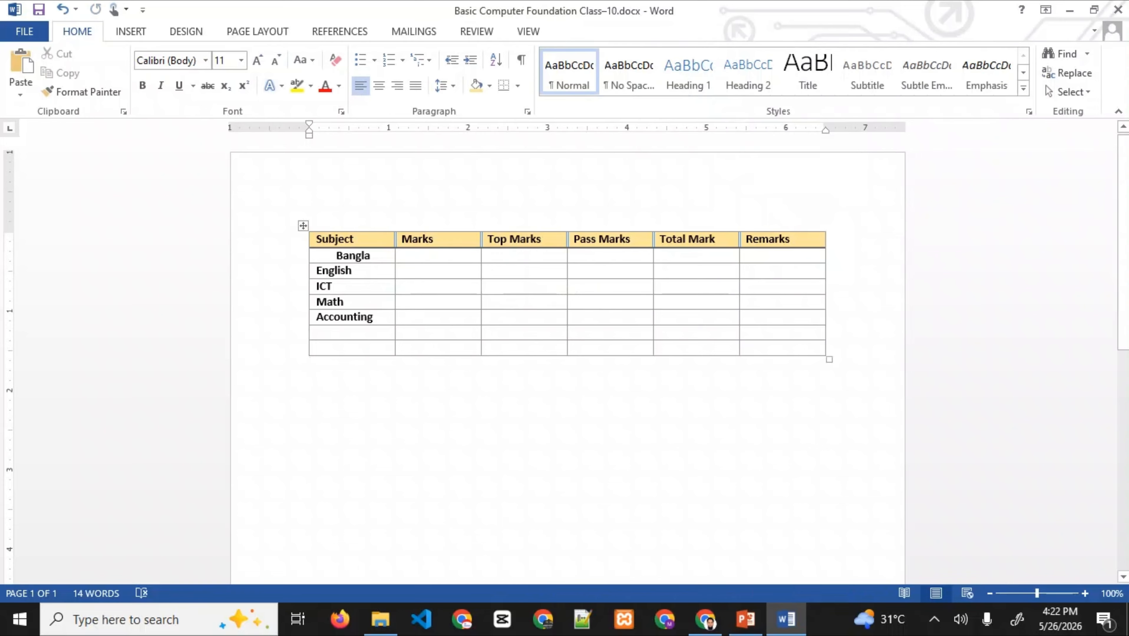
left_click_drag(338, 255, 357, 317)
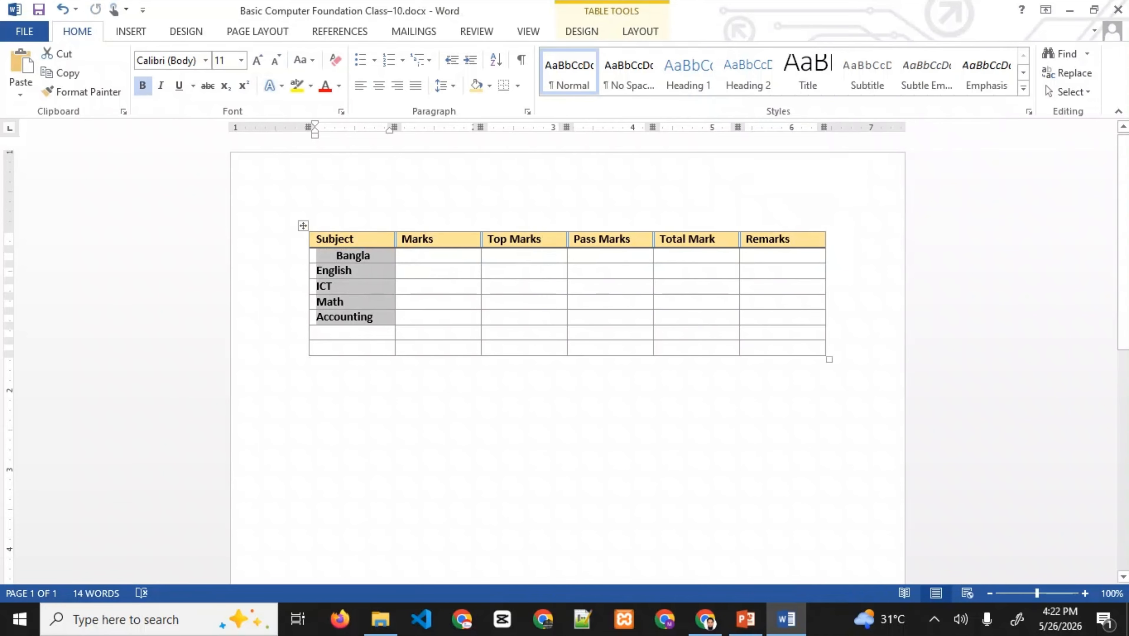
left_click(361, 86)
left_click(311, 364)
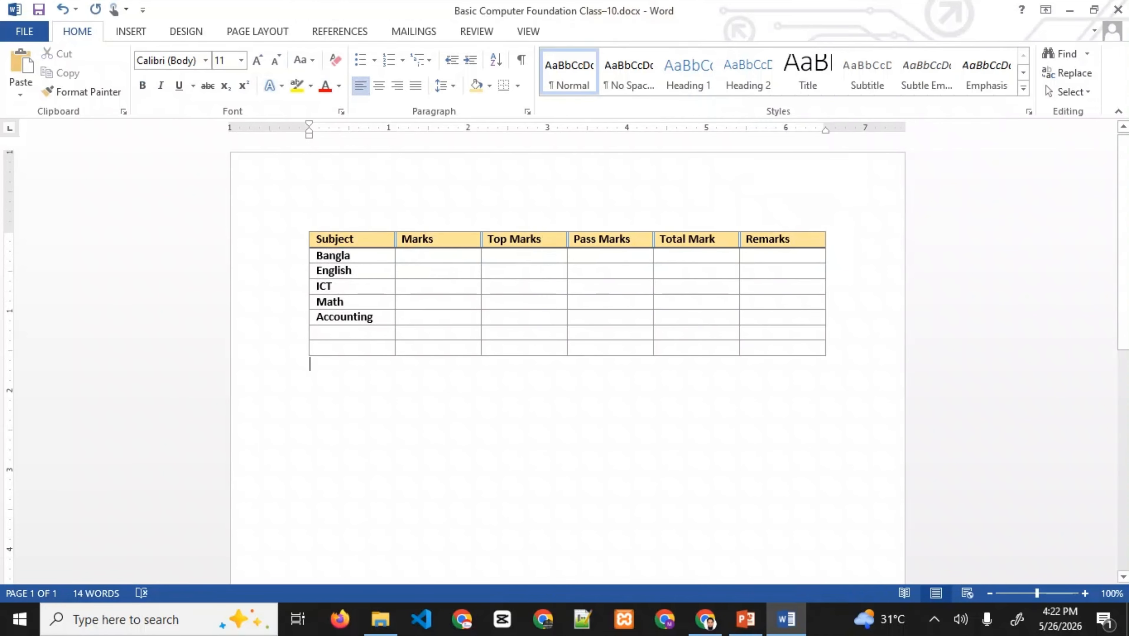
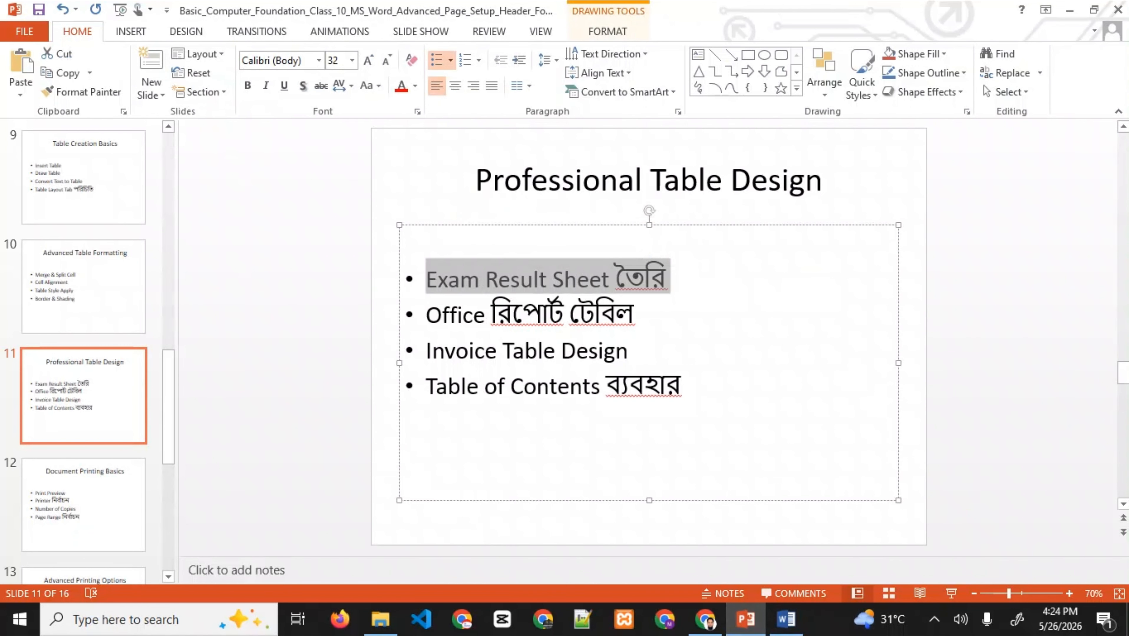
- Clear the whole document and generate three paragraphs of sample text with =rand(3)
left_click(786, 619)
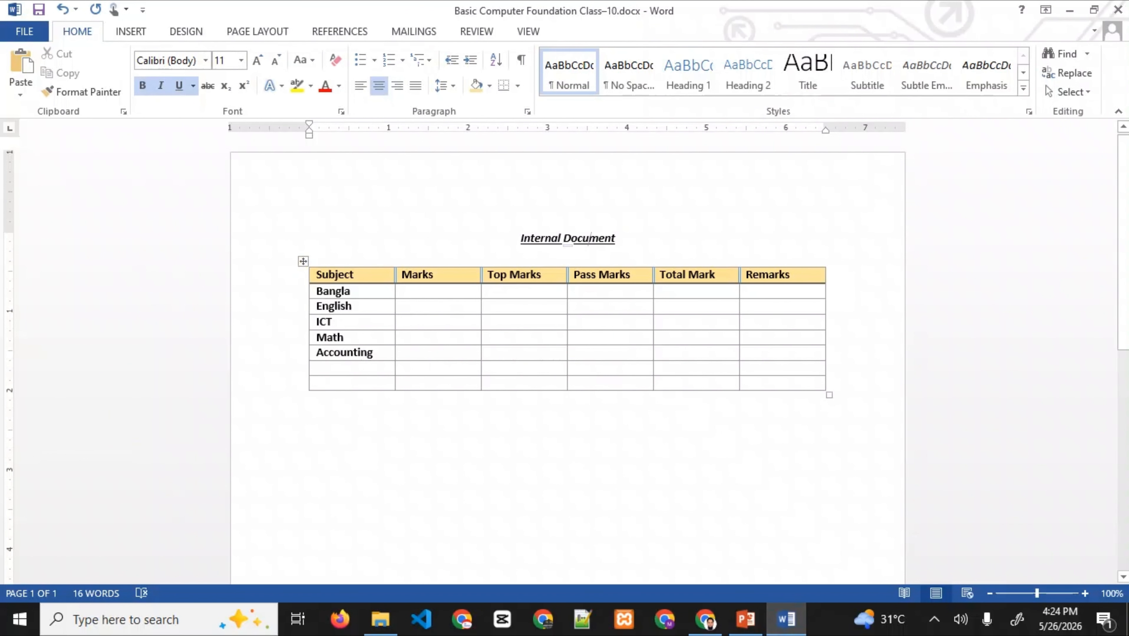
left_click(490, 338)
key("ctrl+a")
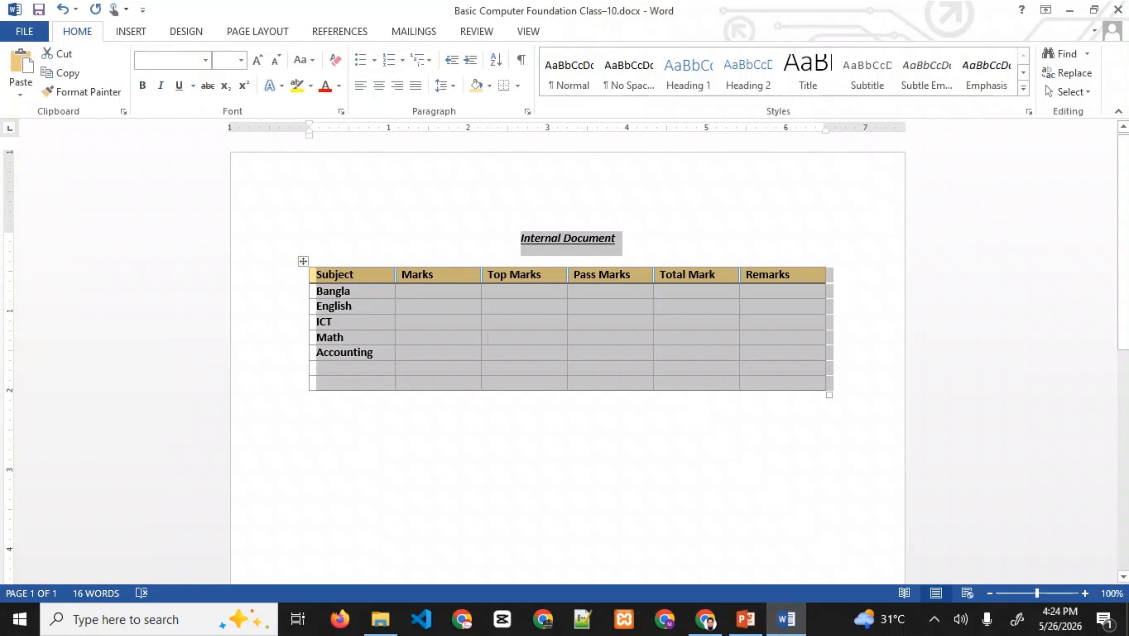
key("Delete")
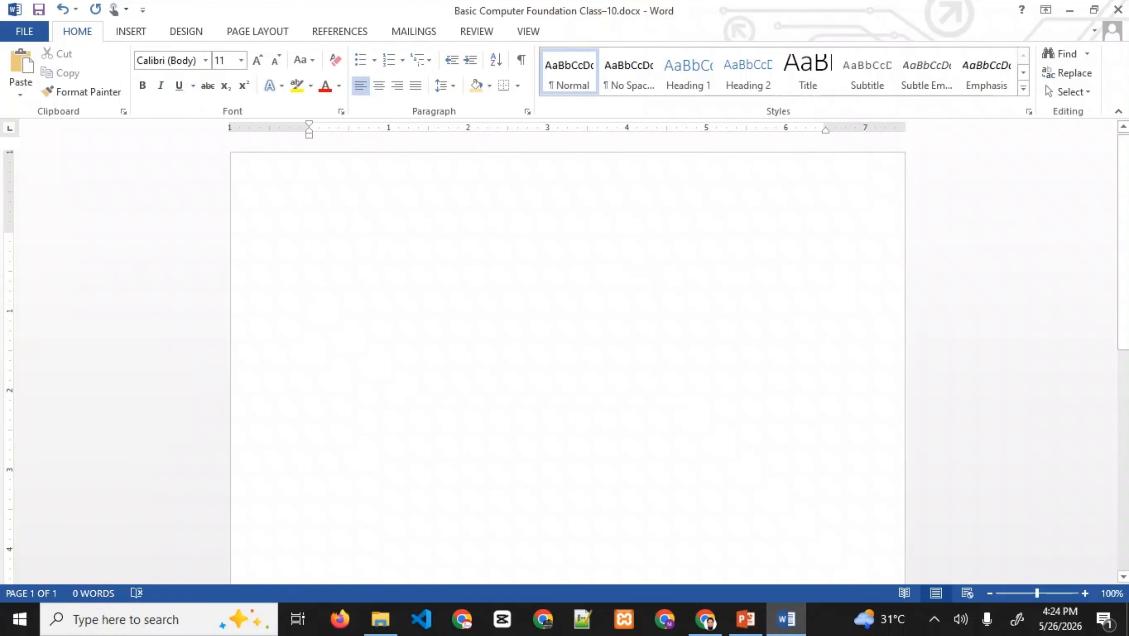
type("=r")
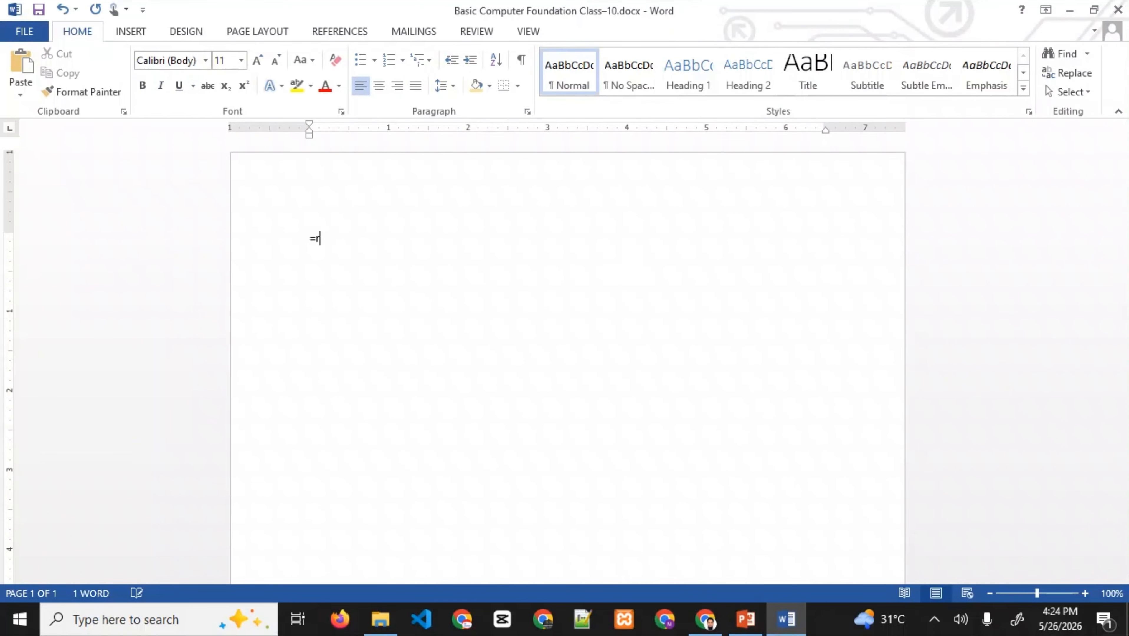
type("and()")
type("3")
key("Return")
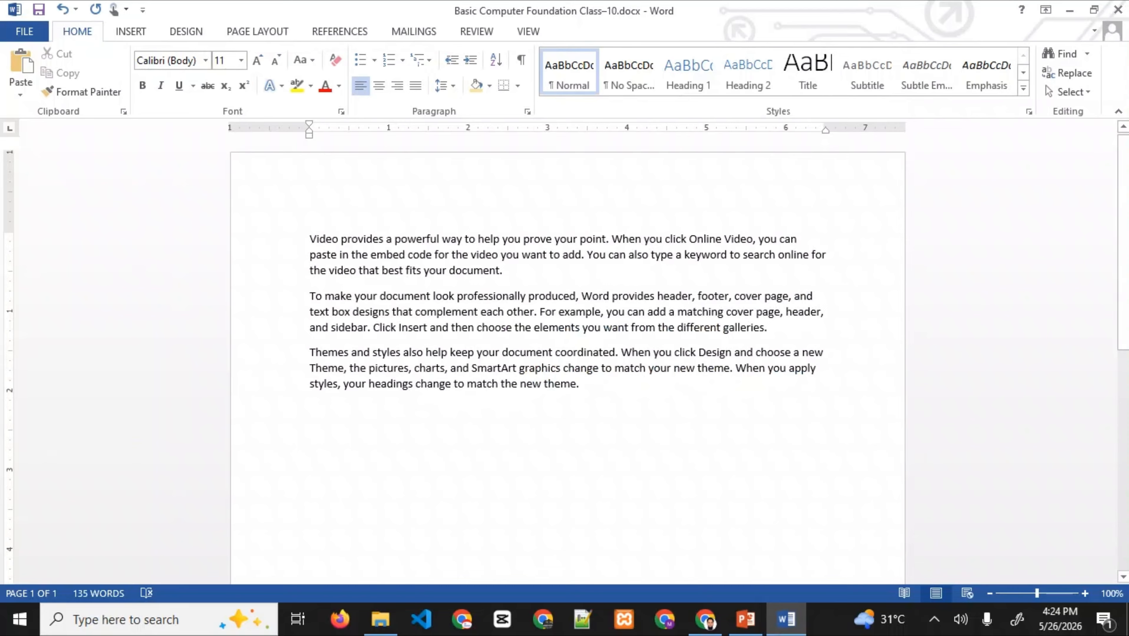
- Apply the Heading 1 style to Video, To make and Themes
double_click(316, 239)
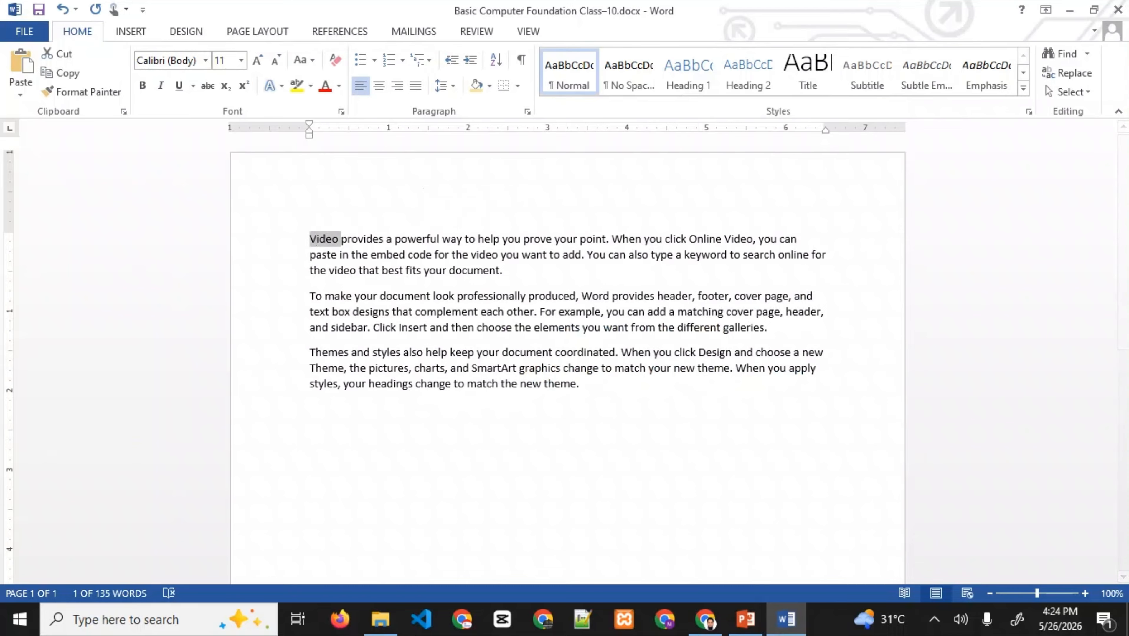
left_click(688, 71)
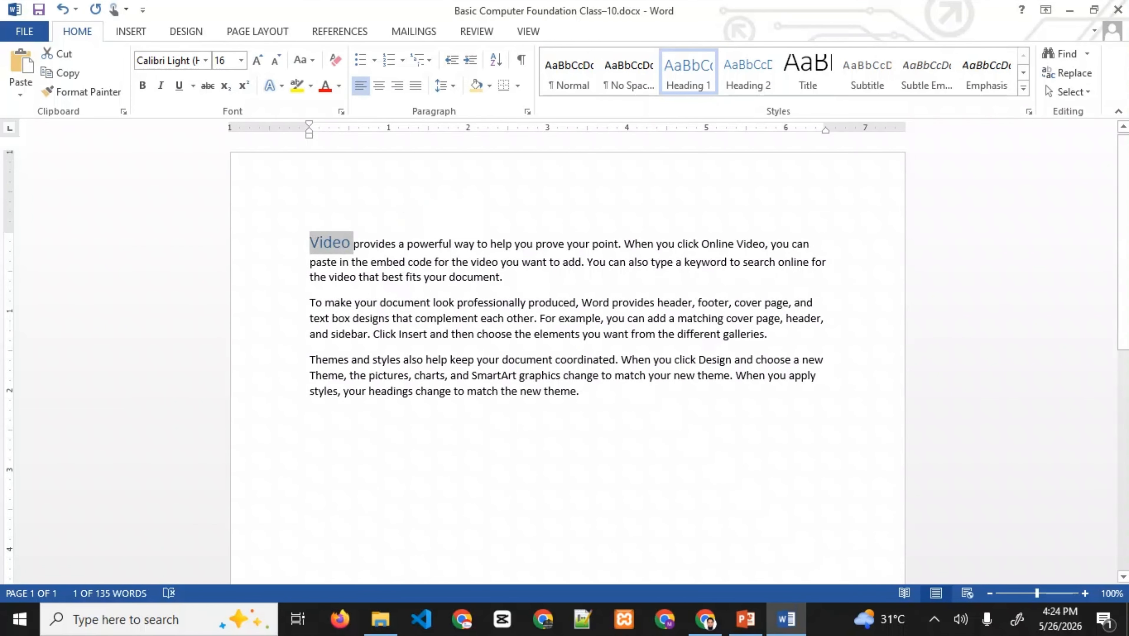
left_click_drag(354, 245, 503, 278)
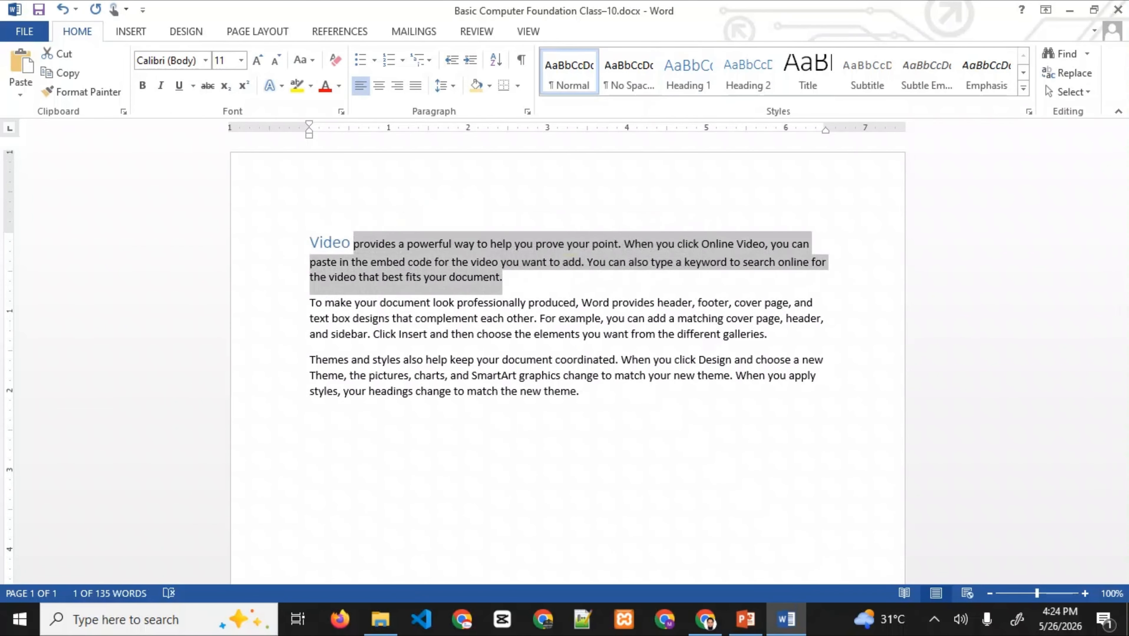
left_click(419, 375)
left_click_drag(310, 303, 355, 303)
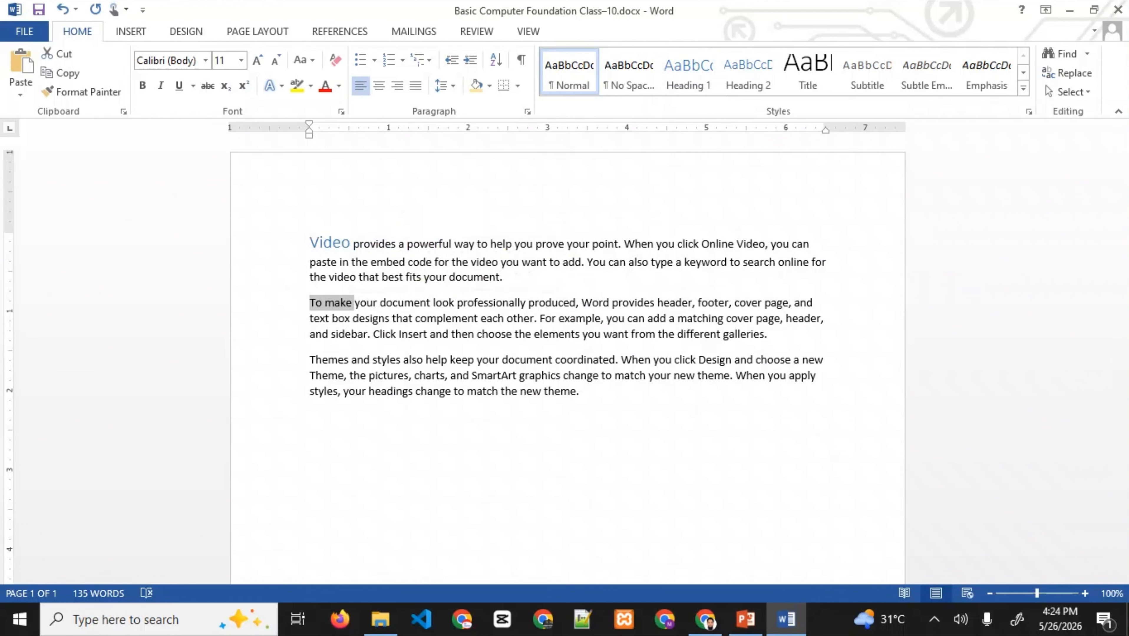
left_click(688, 72)
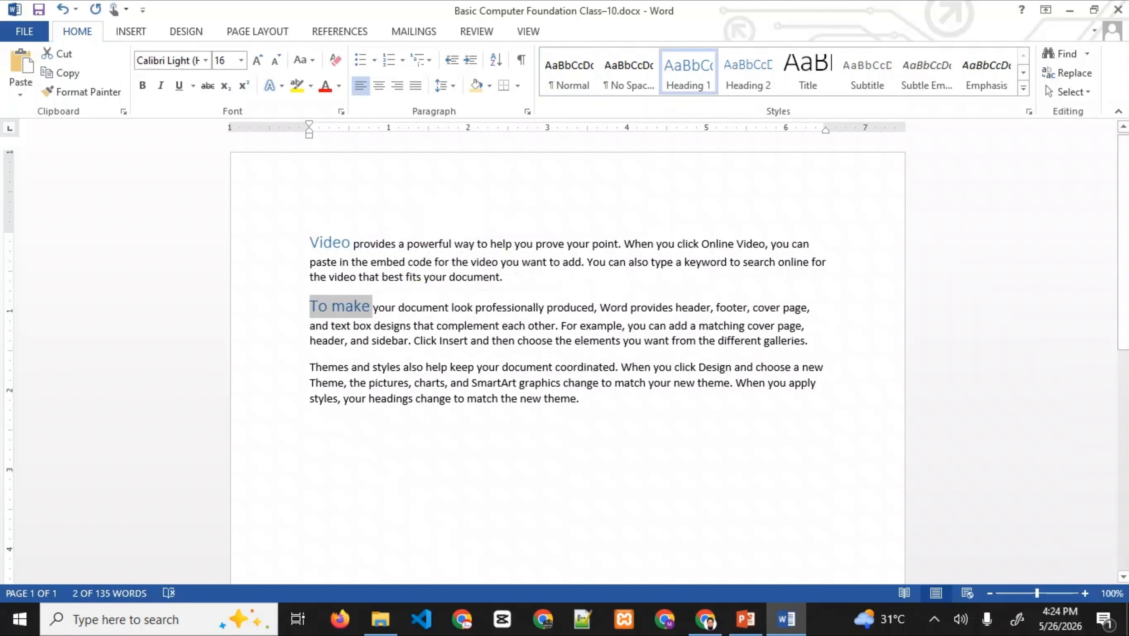
double_click(337, 367)
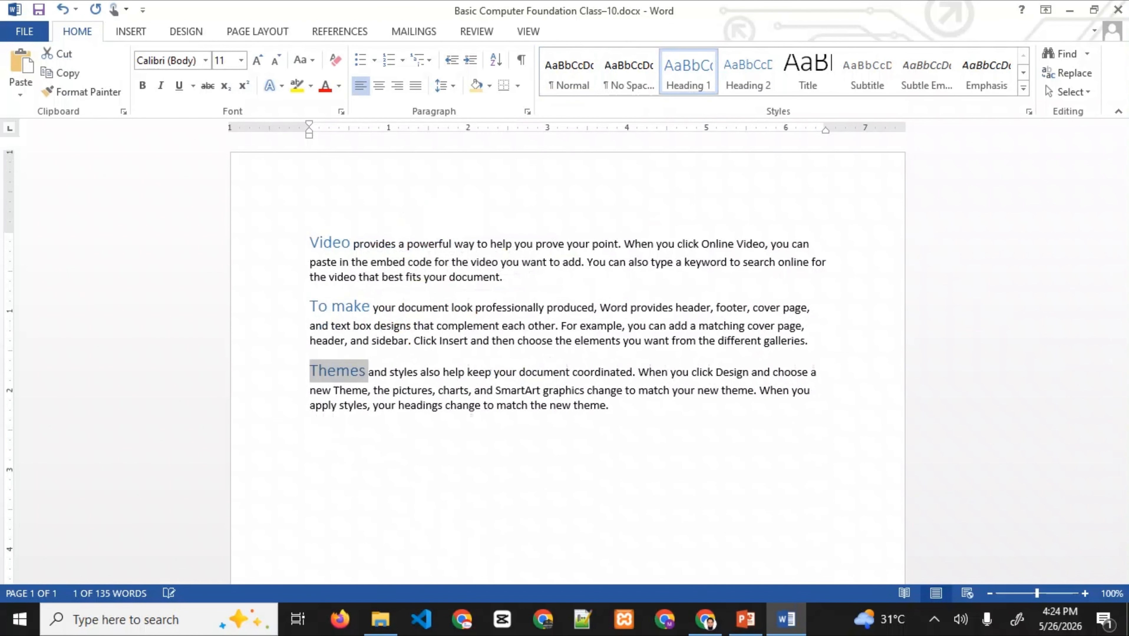
left_click(688, 73)
left_click(562, 405)
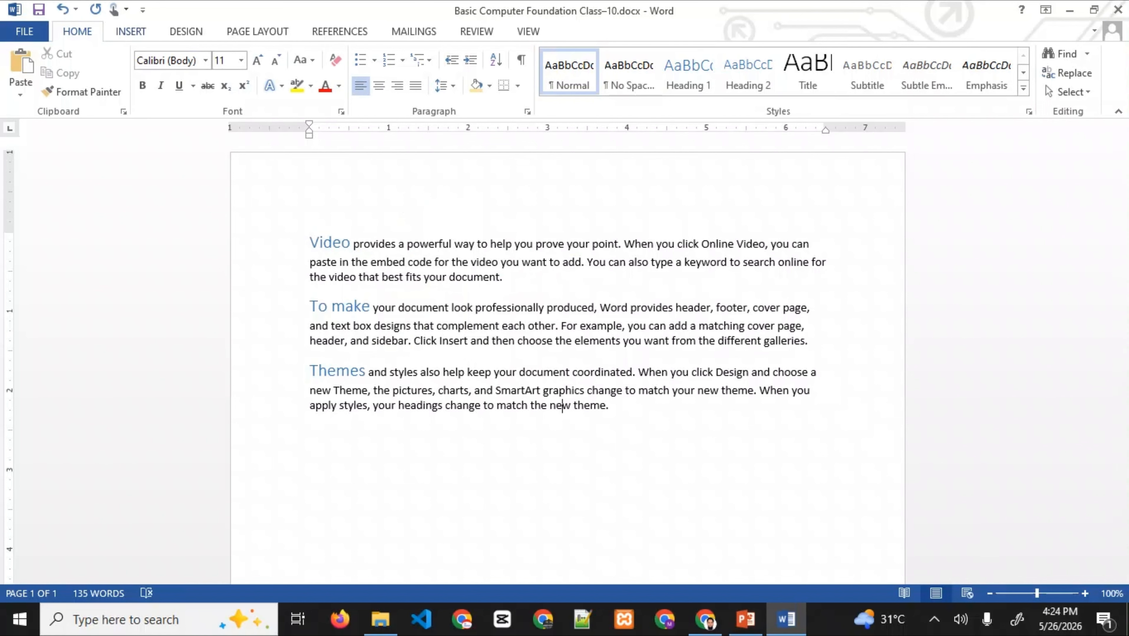
- Insert an empty line above the Video heading
left_click(310, 242)
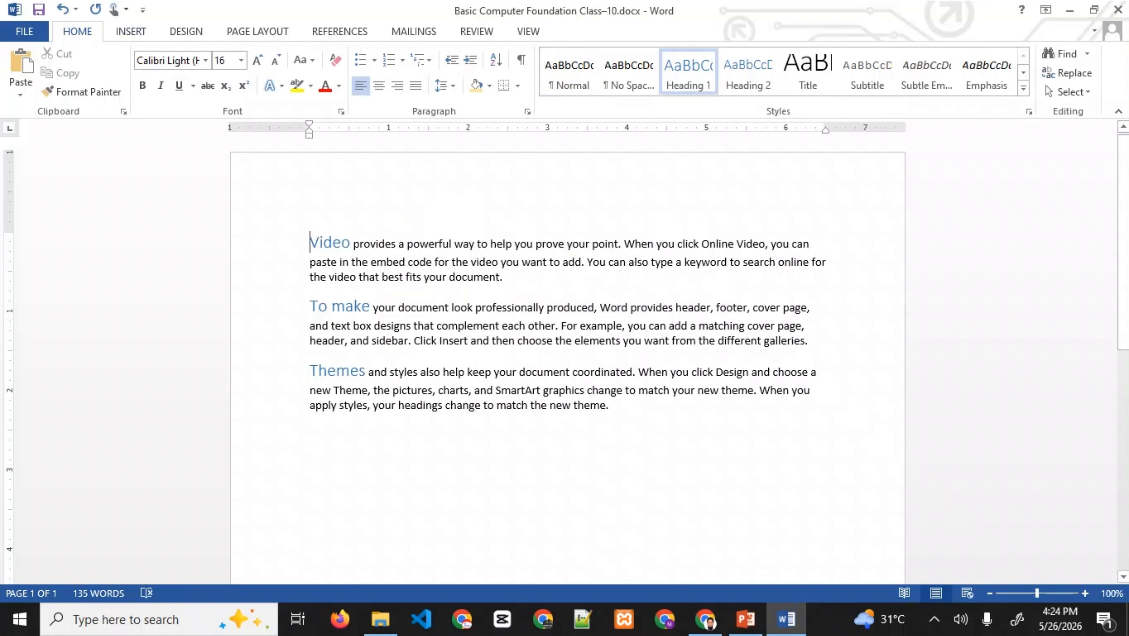
key("Return")
key("Return")
key("Up")
key("Up")
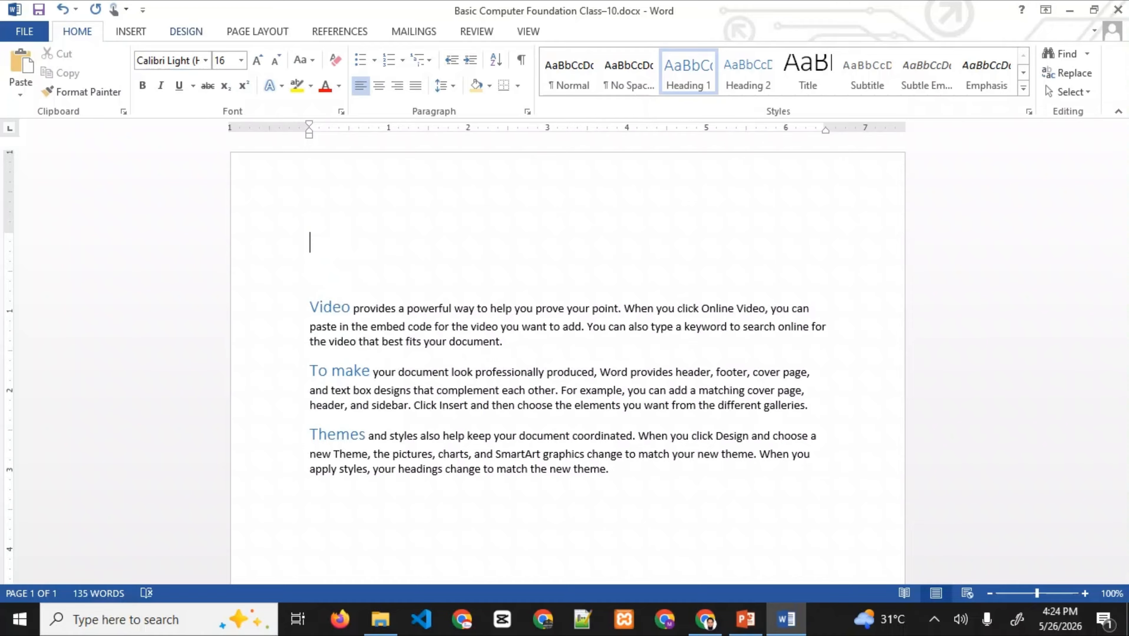
left_click(131, 31)
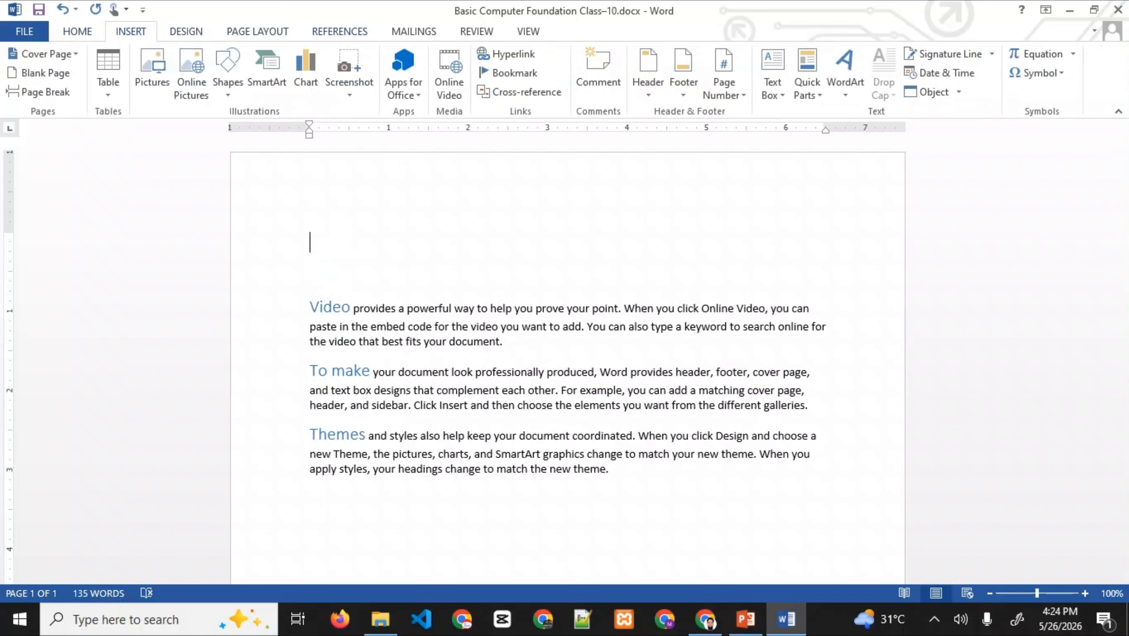
- Insert a Manual Table of contents, then replace it with Automatic Table 1
left_click(340, 31)
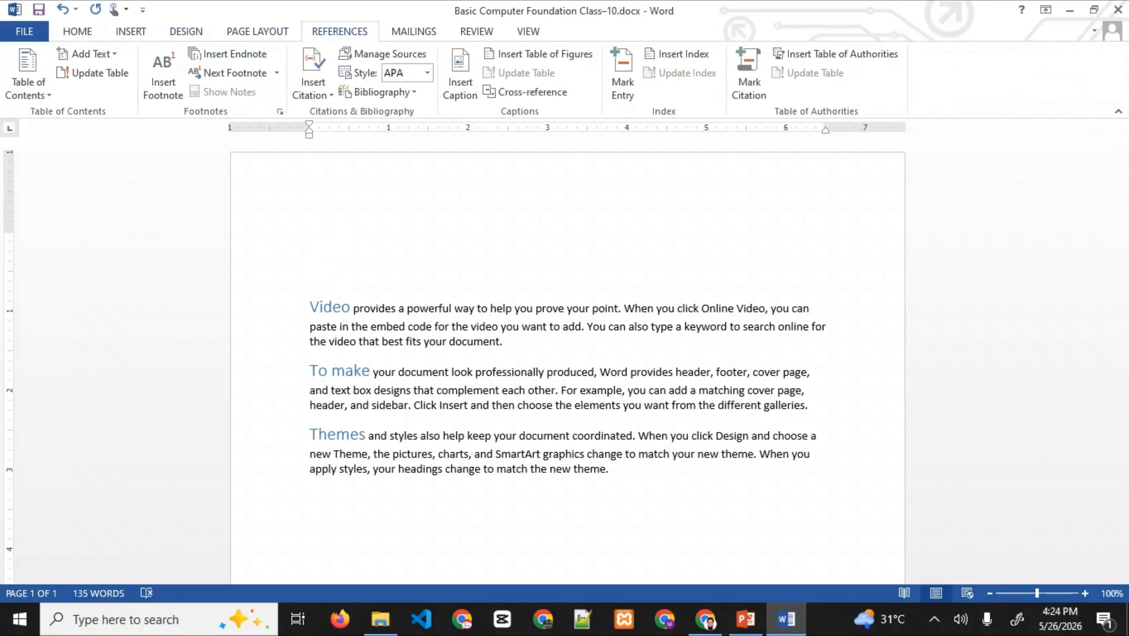
left_click(28, 75)
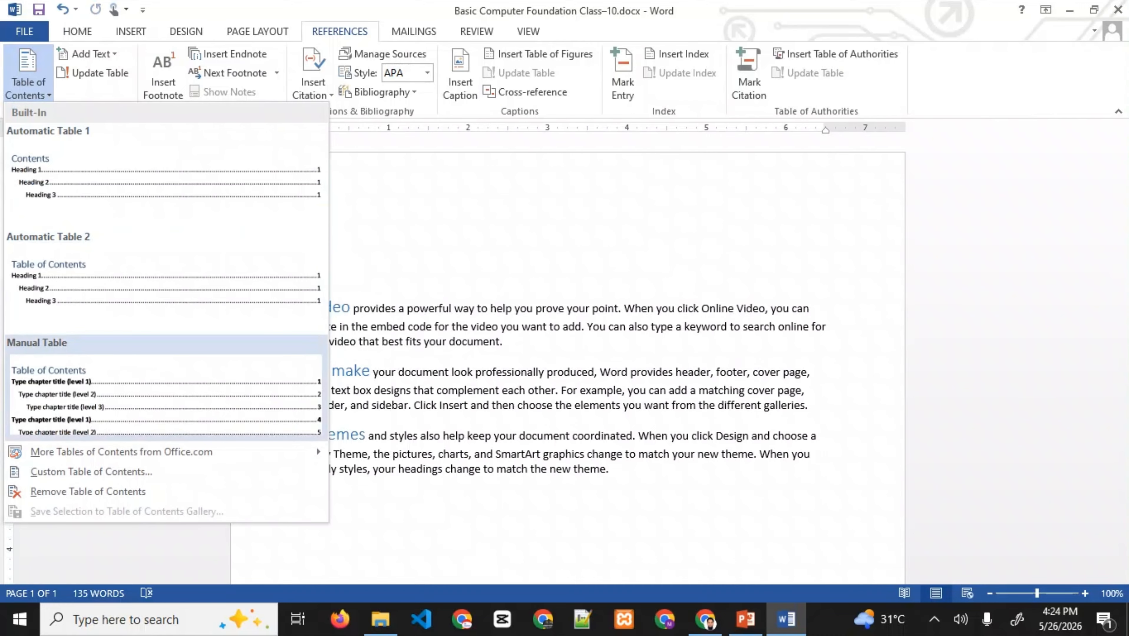
left_click(165, 392)
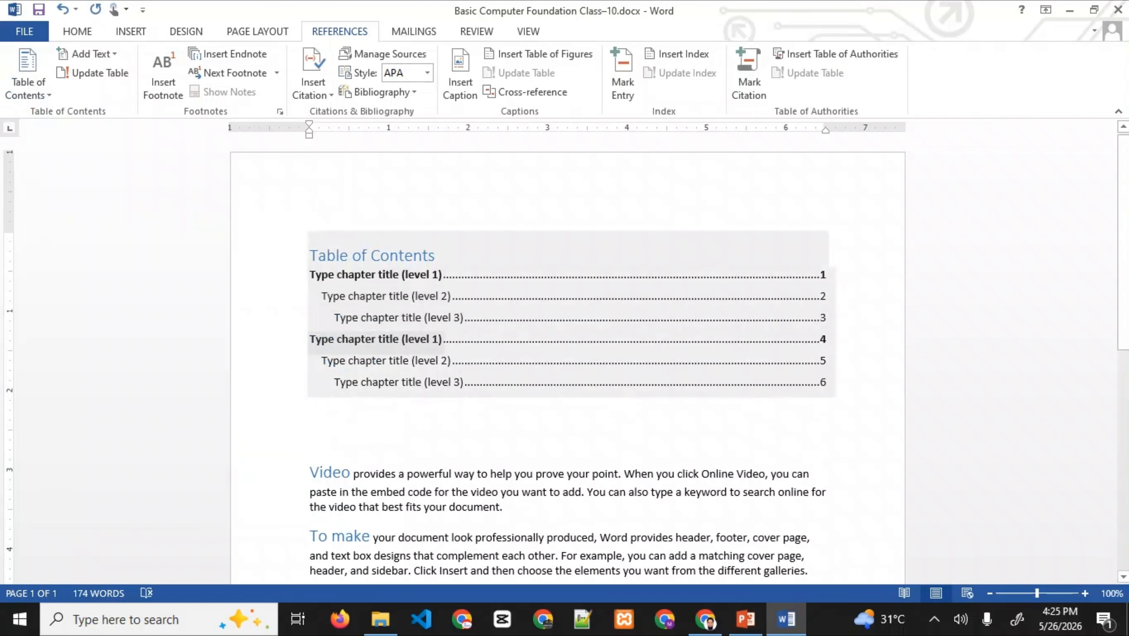
left_click(27, 74)
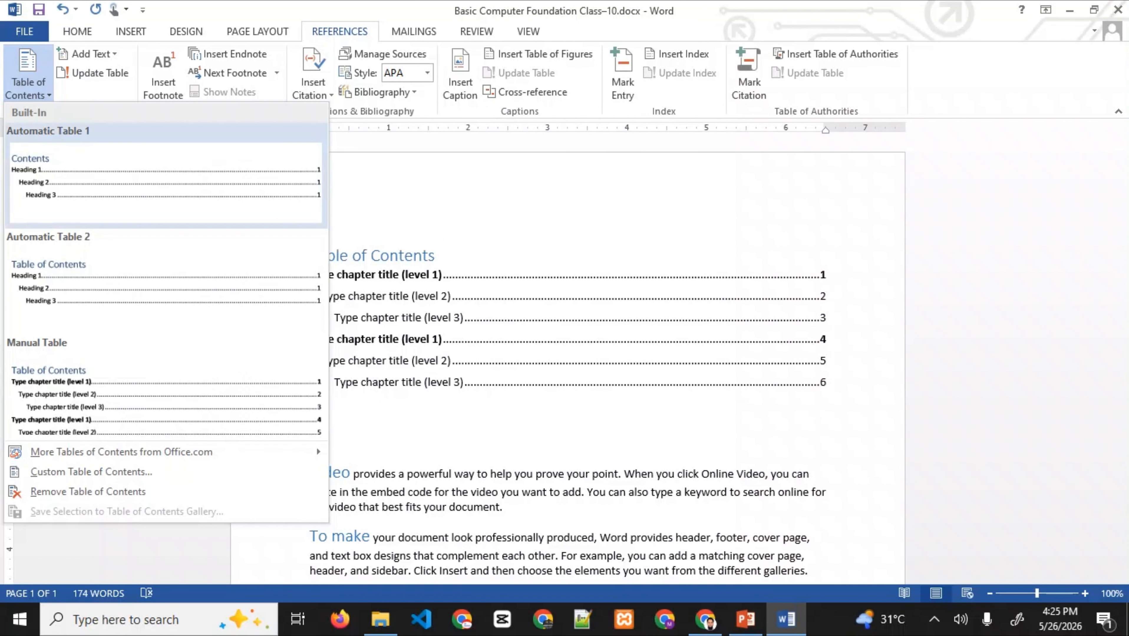
left_click(165, 182)
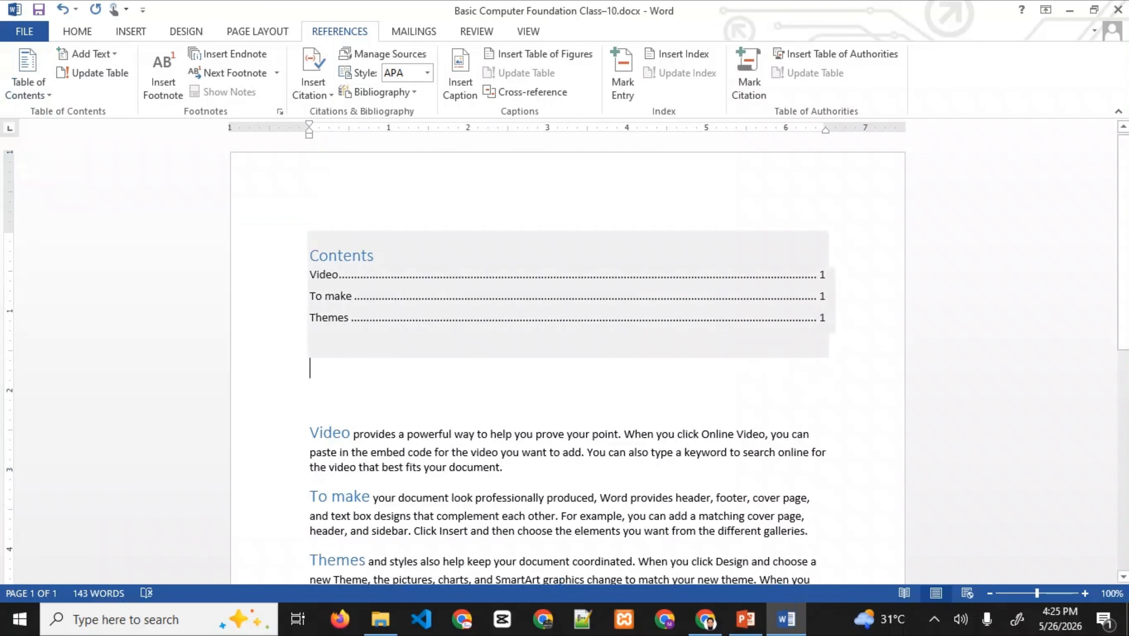
scroll(566, 365, "down", 2)
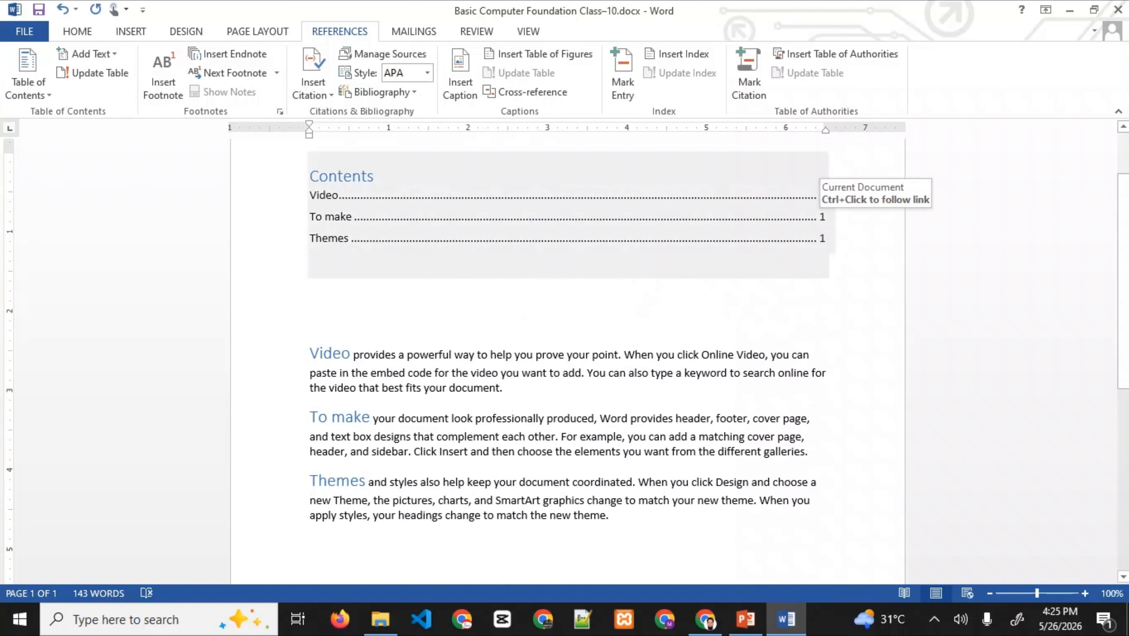
left_click(503, 389)
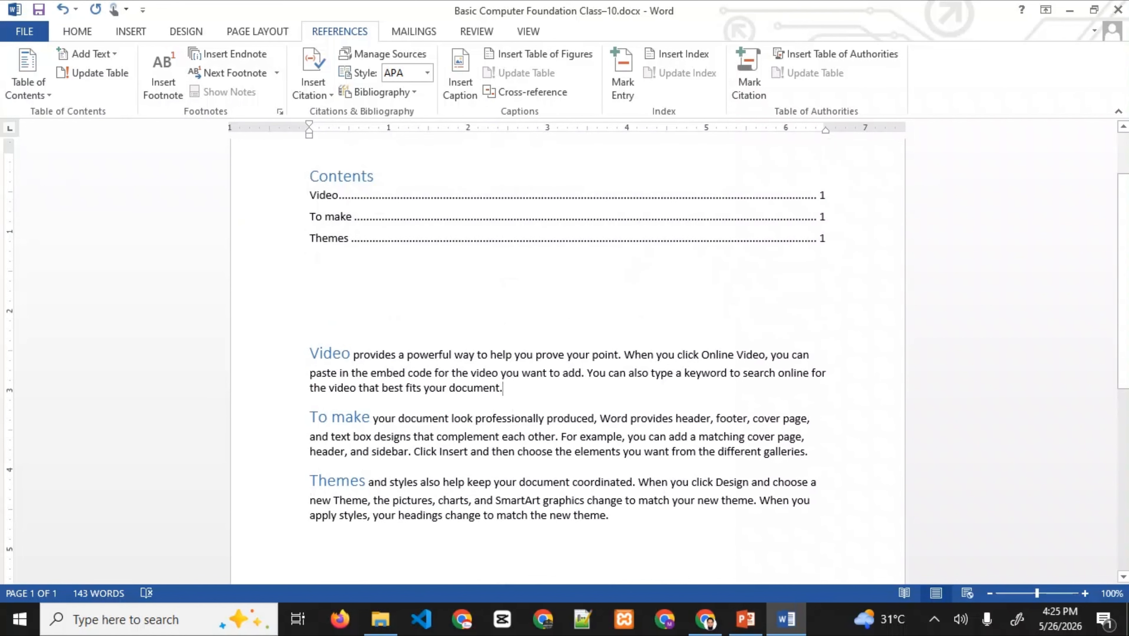
- Add nine sample paragraphs with =rand(9) below the Video paragraph
key("Return")
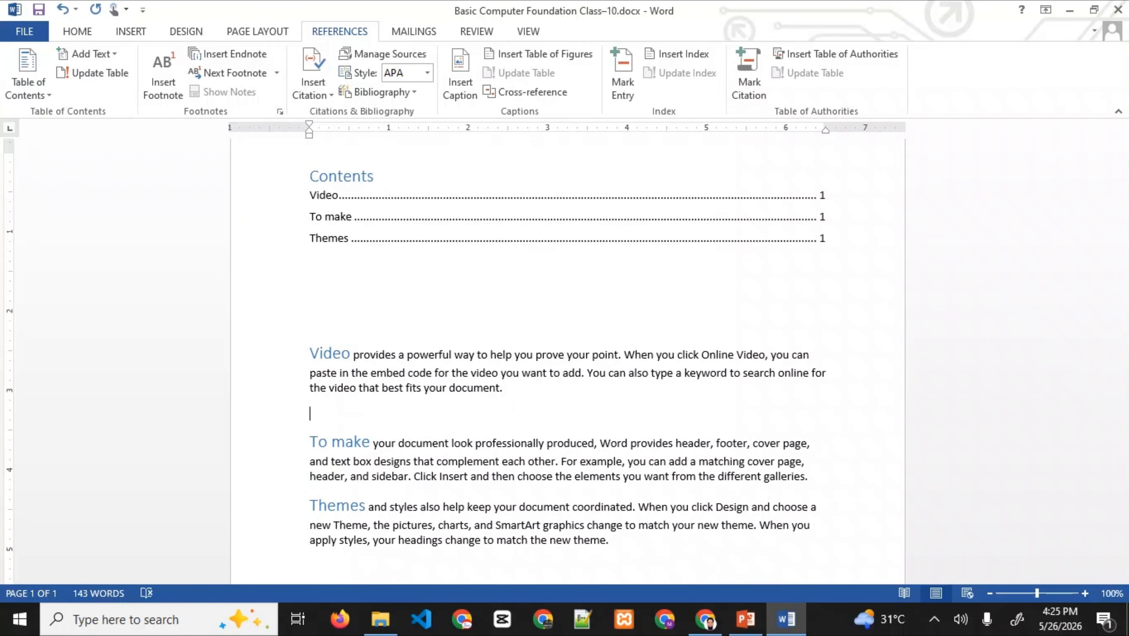
type("=rand()")
key("Left")
type("1")
key("BackSpace")
type("9")
key("Return")
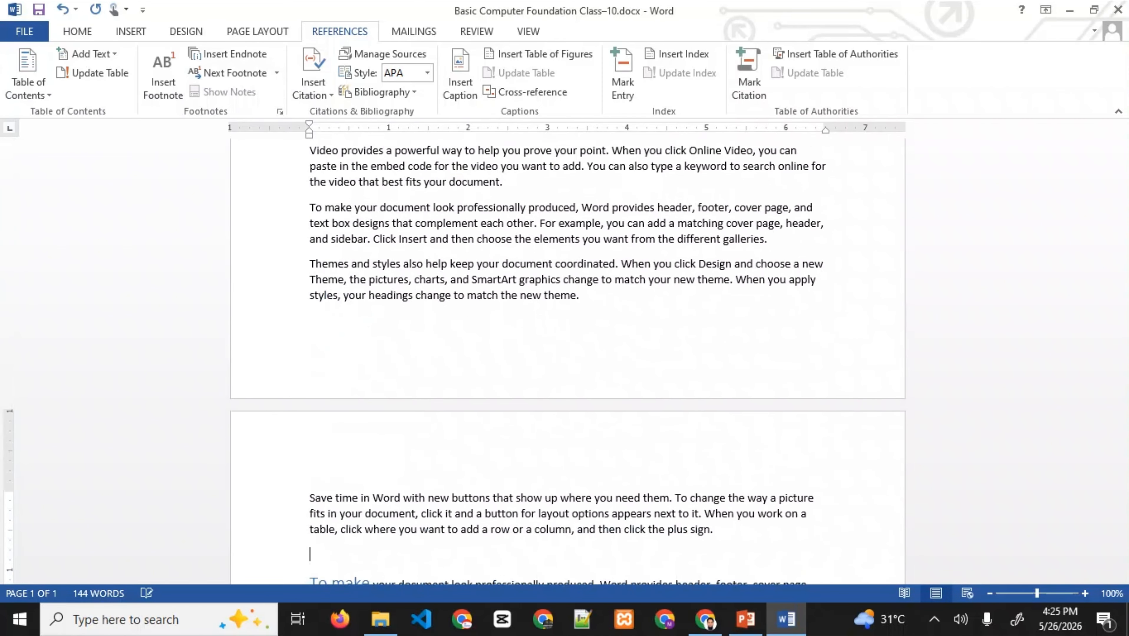
key("ctrl+Home")
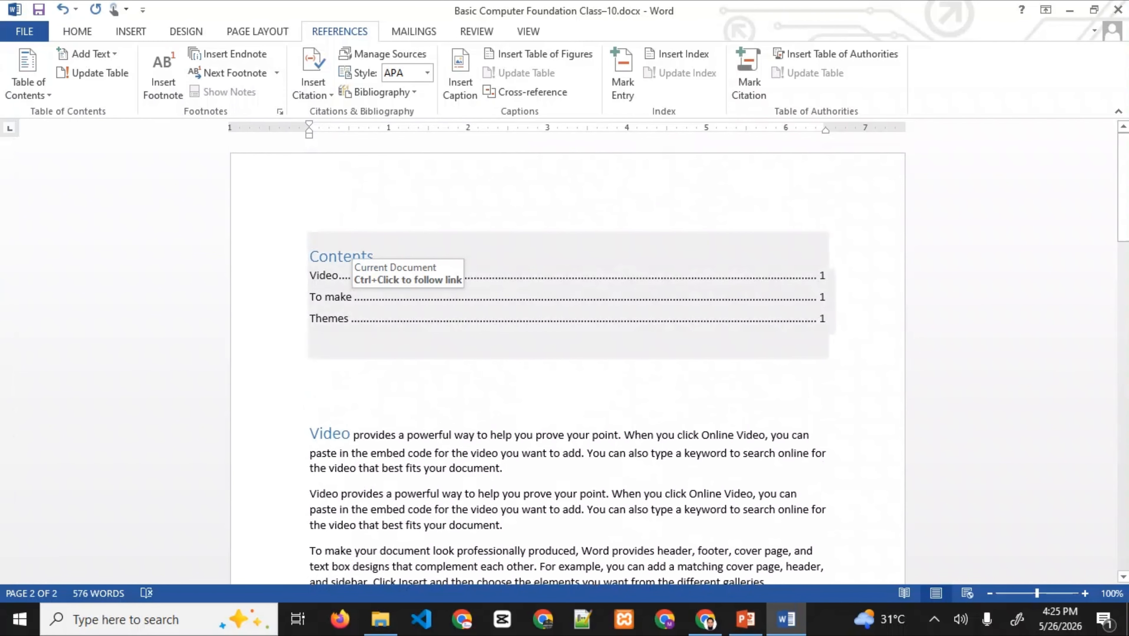
scroll(347, 258, "down", 3)
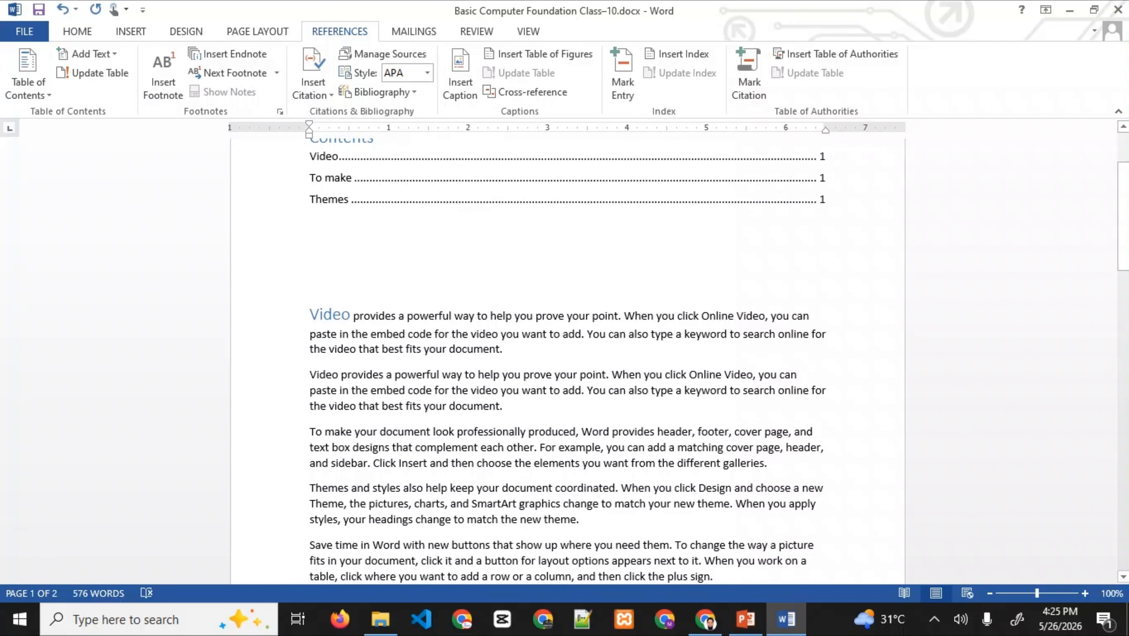
scroll(310, 398, "down", 20)
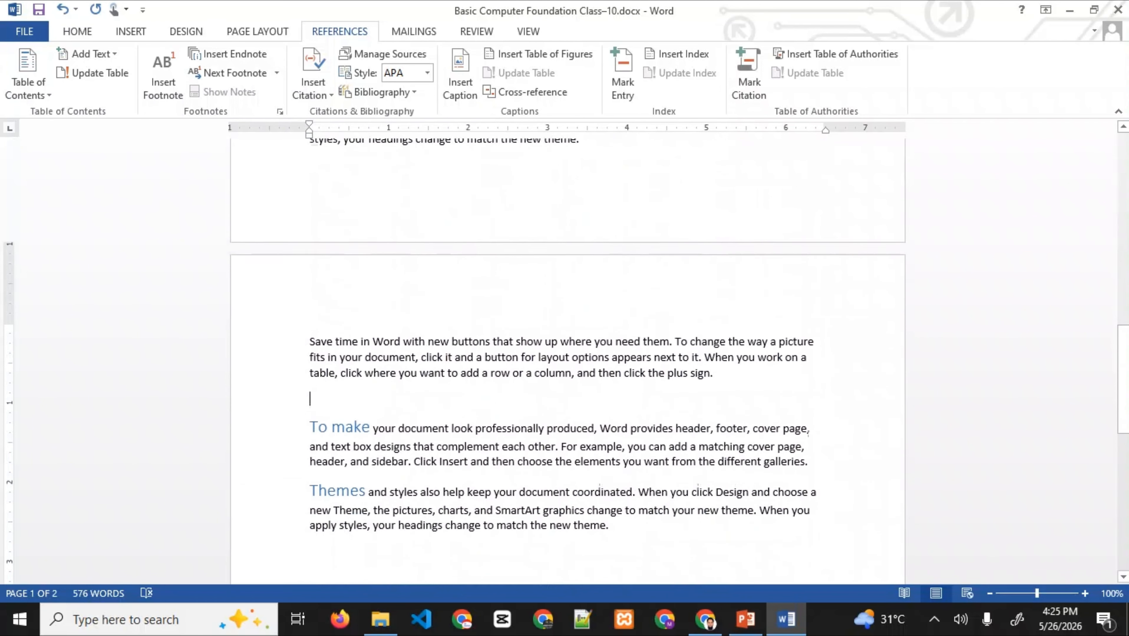
scroll(567, 357, "down", 8)
scroll(567, 357, "up", 4)
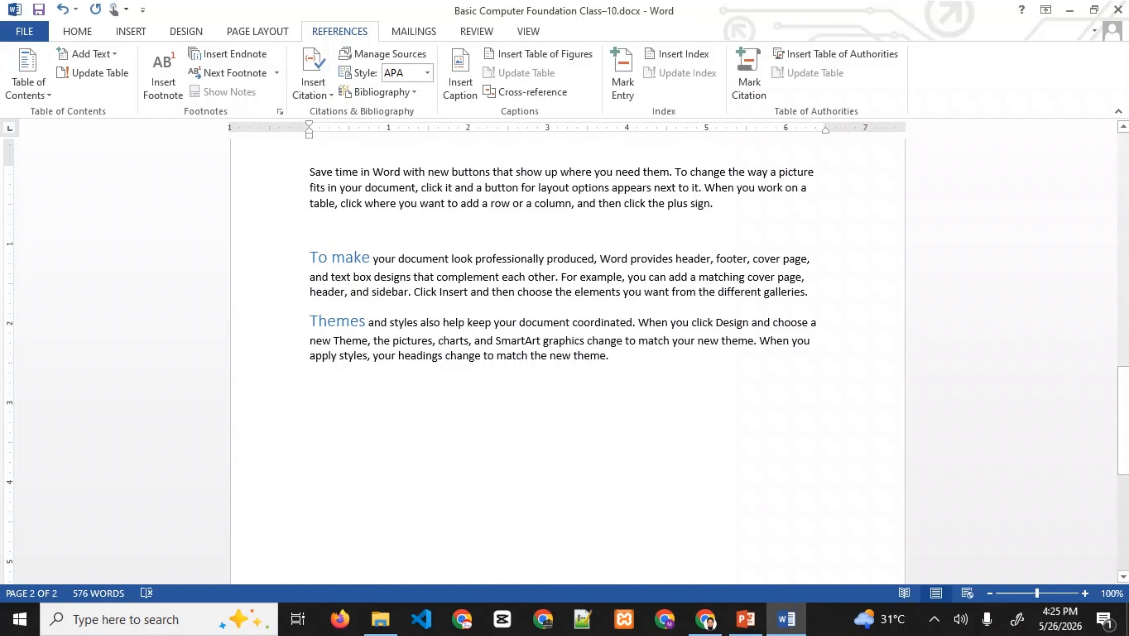
- Generate more sample paragraphs with =rand(27) after the galleries paragraph
left_click(809, 293)
key("Return")
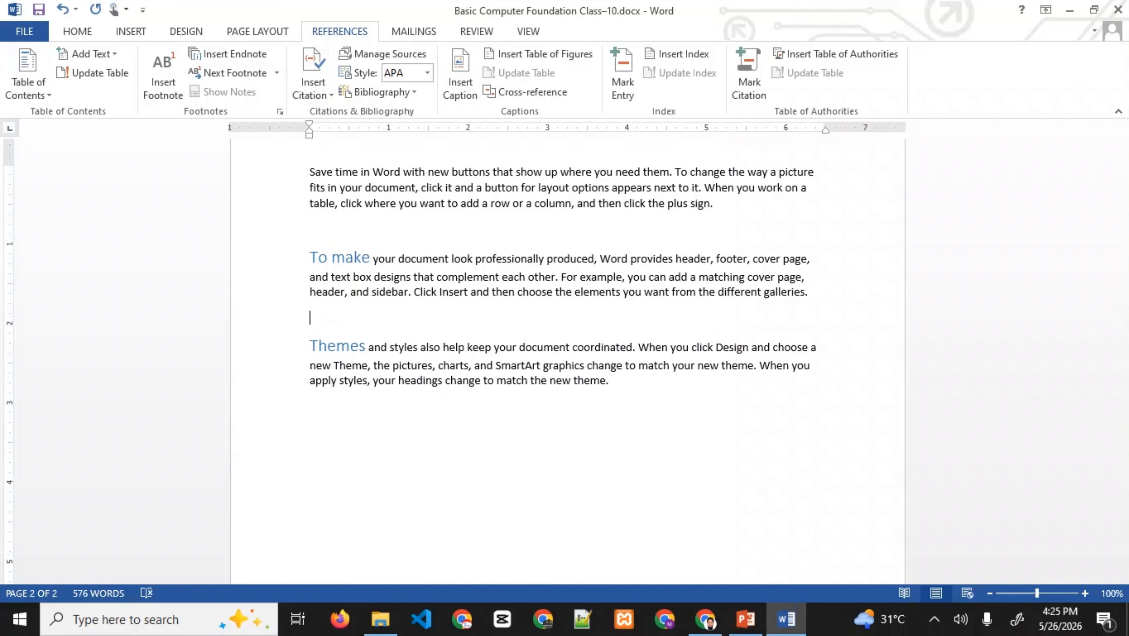
type("=rand(0")
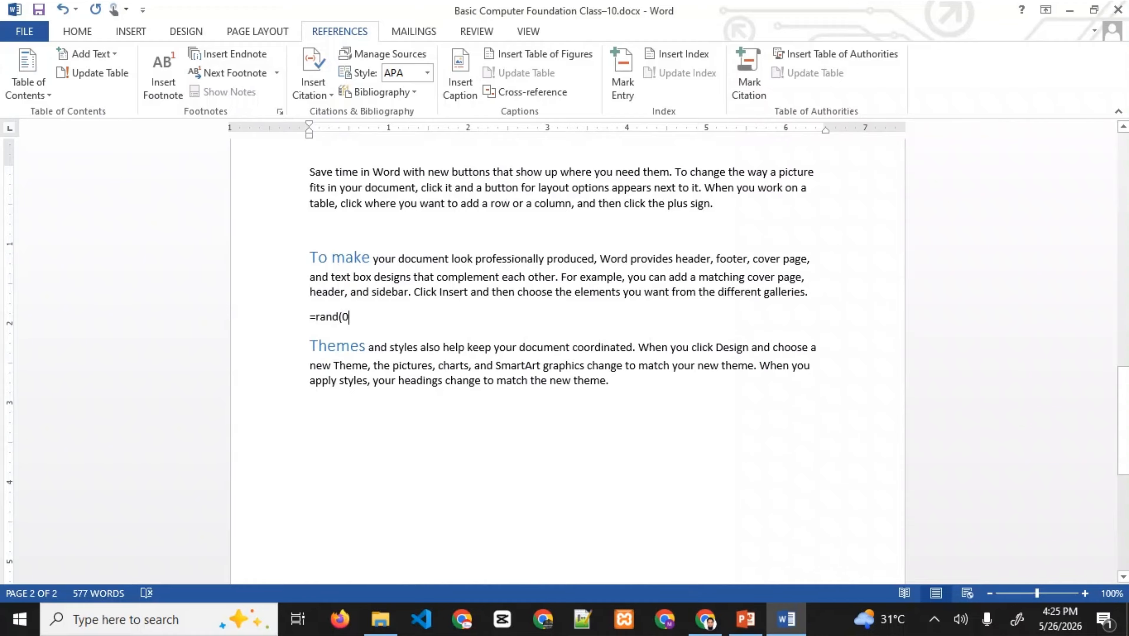
key("BackSpace")
type("27")
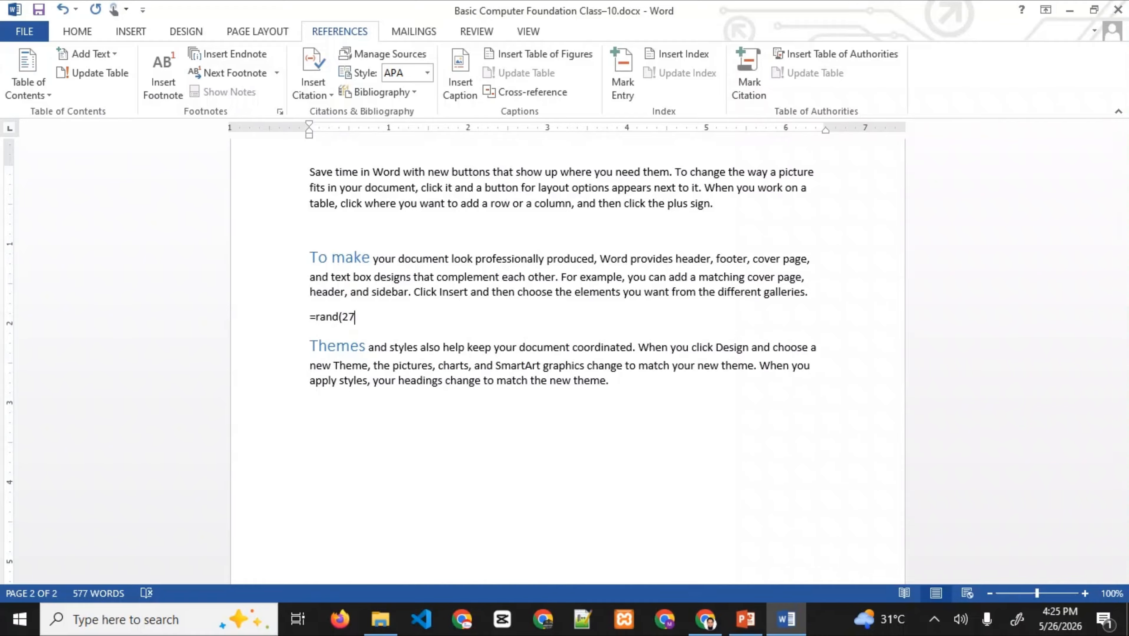
type(")")
key("Return")
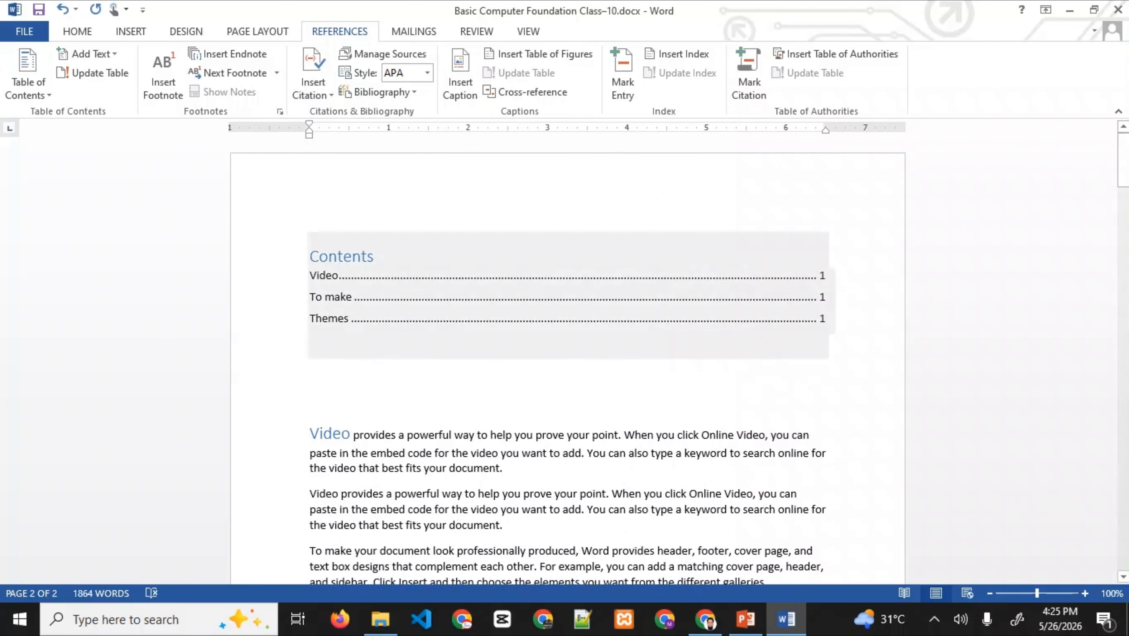
left_click(352, 297)
- Update the entire Contents table to refresh its page numbers
left_click(310, 401)
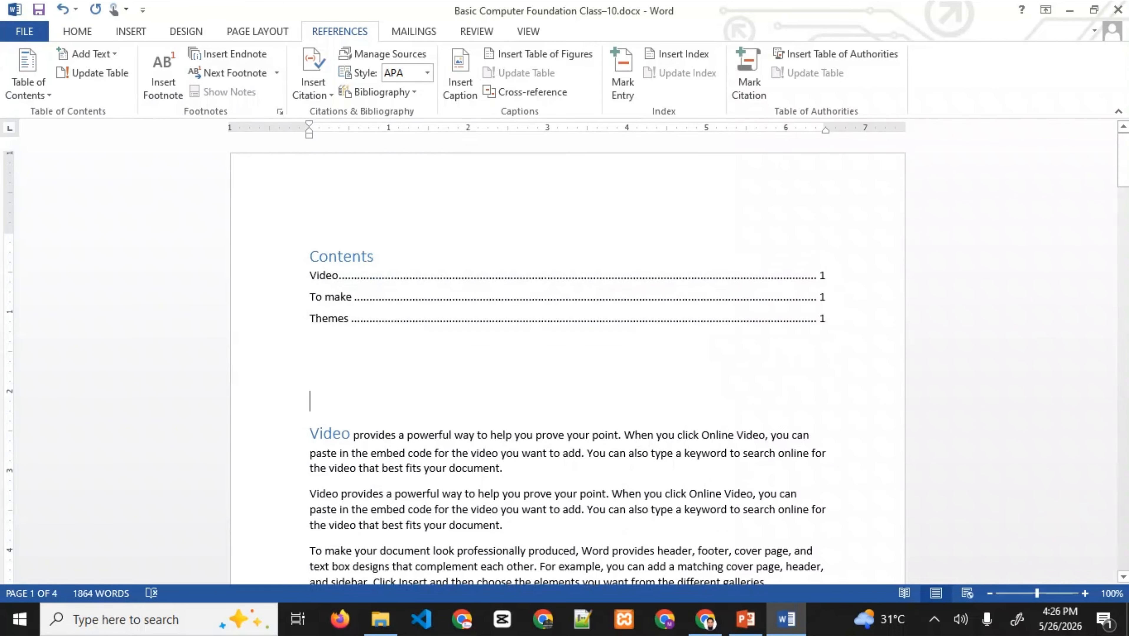
left_click(341, 433)
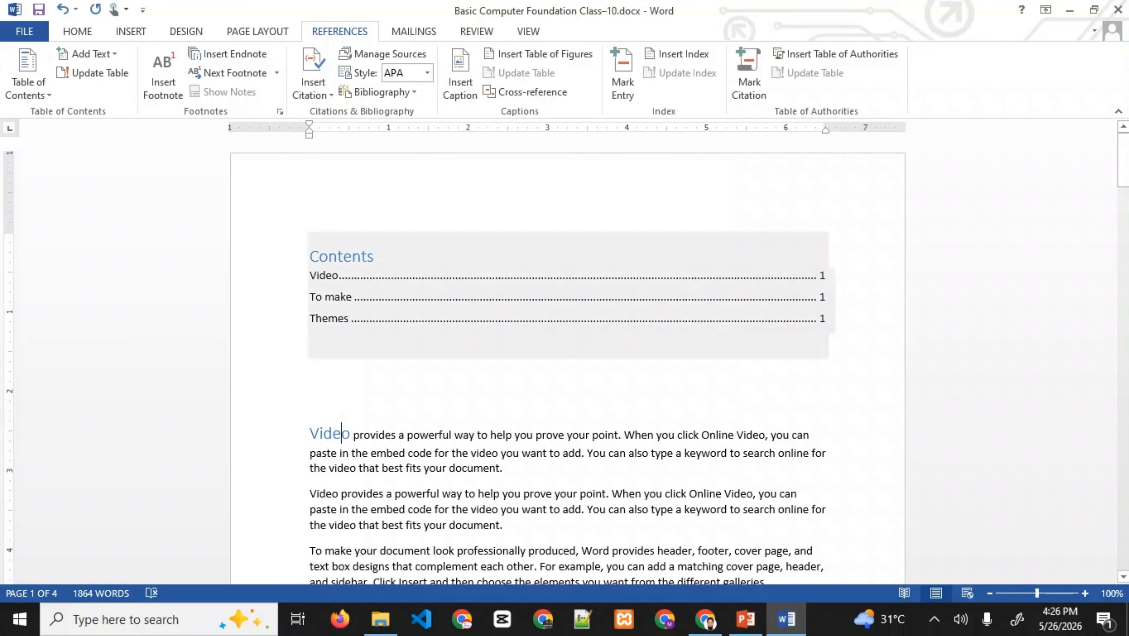
mouse_move(1123, 161)
left_mouse_down()
mouse_move(1122, 553)
mouse_move(1123, 156)
left_mouse_up()
left_click(346, 297)
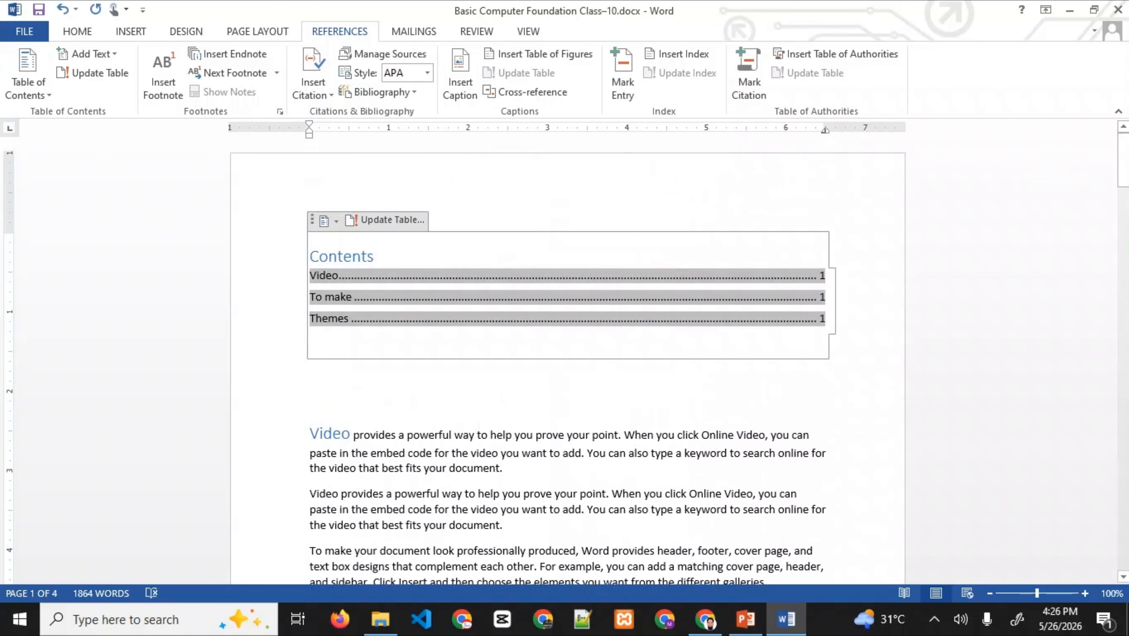
left_click(386, 220)
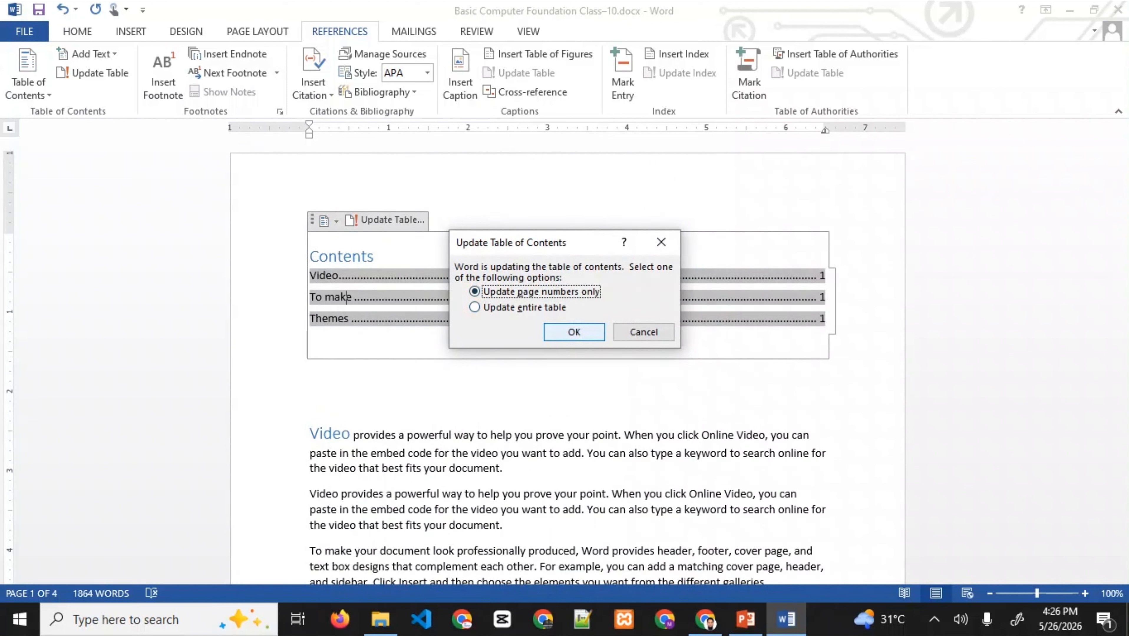
left_click(525, 308)
left_click(574, 332)
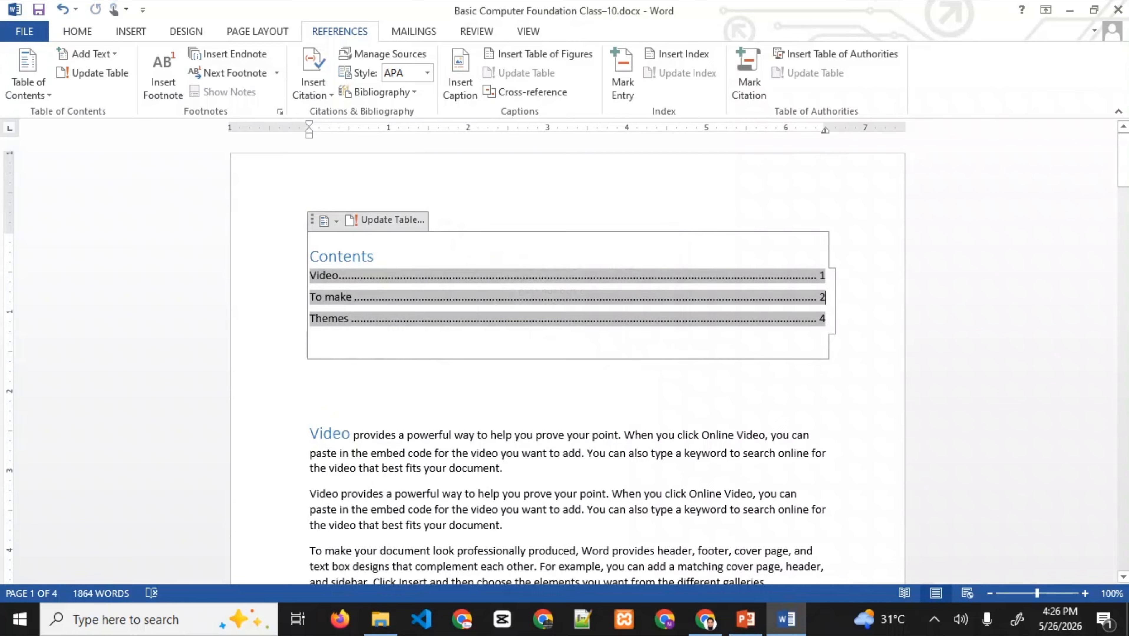
- Check the updated entries: Video on page 1, To make on 2, Themes on 4
left_click(375, 257)
left_click(826, 298)
left_click(504, 468)
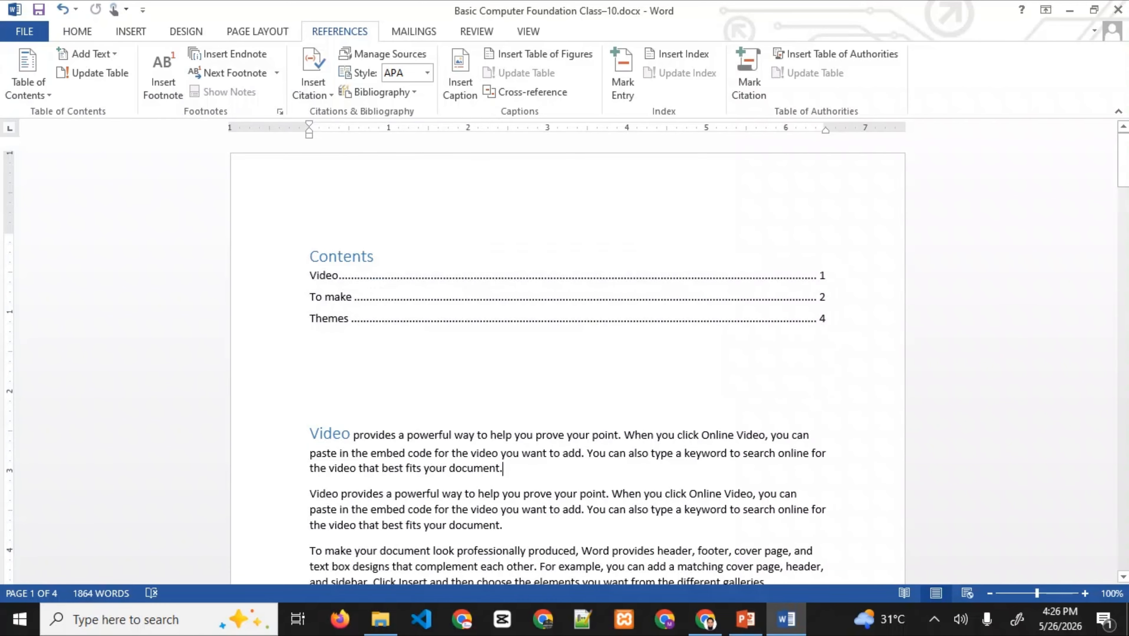
scroll(567, 361, "down", 3)
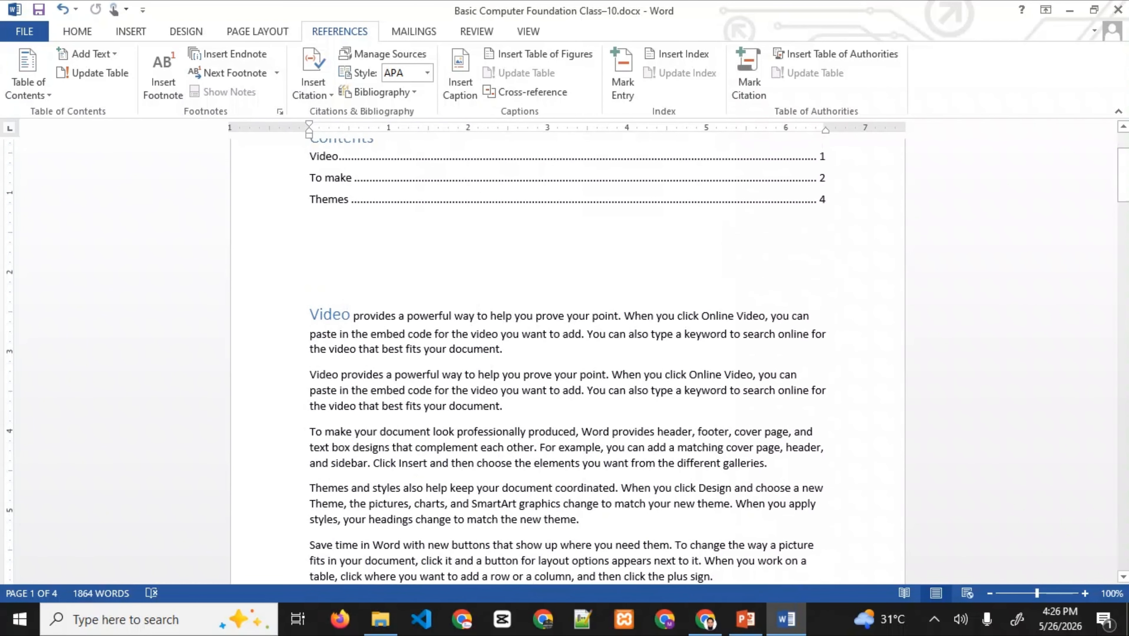
double_click(327, 199)
left_click(449, 349)
scroll(348, 236, "up", 2)
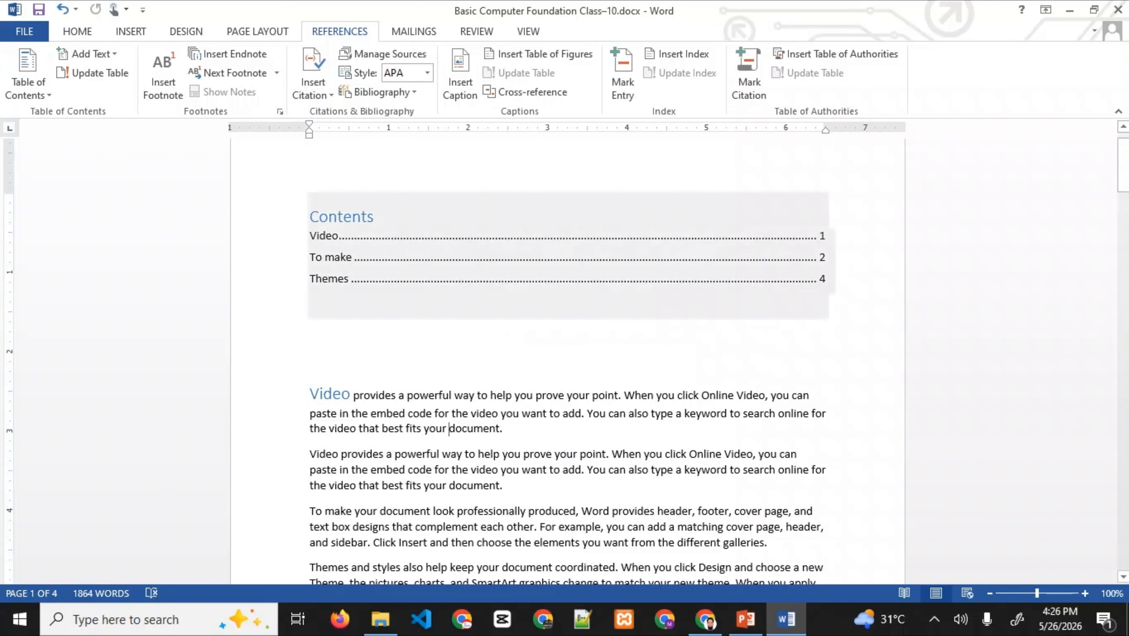
- Browse PowerPoint slides 12–14, then return to slide 12, Document Printing Basics
left_click(745, 620)
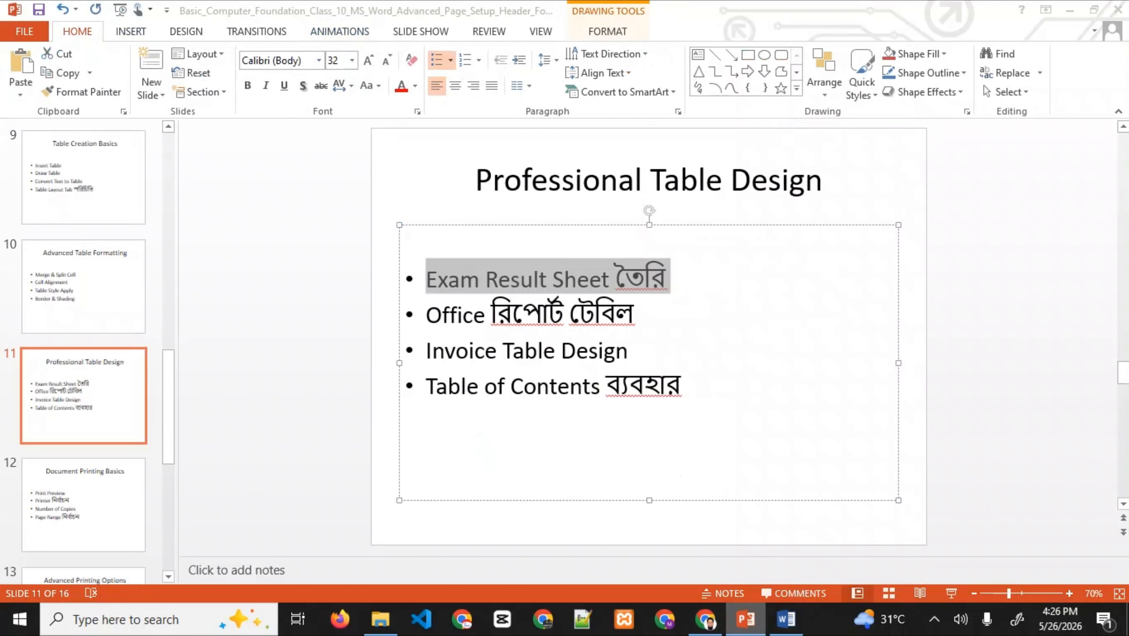
left_click(84, 505)
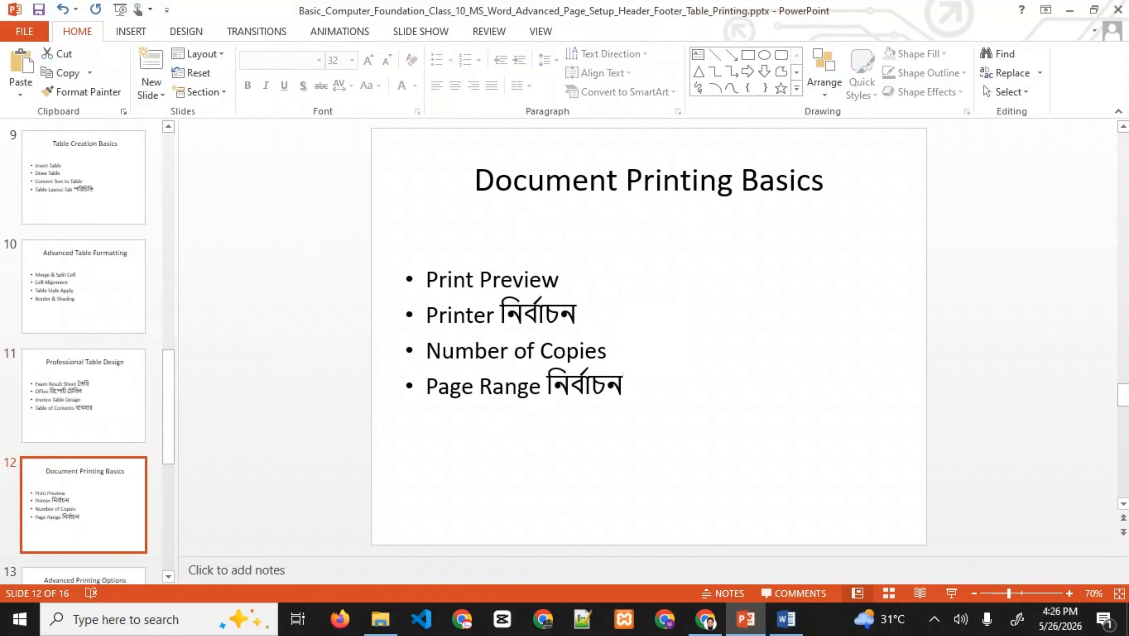
scroll(83, 352, "down", 1)
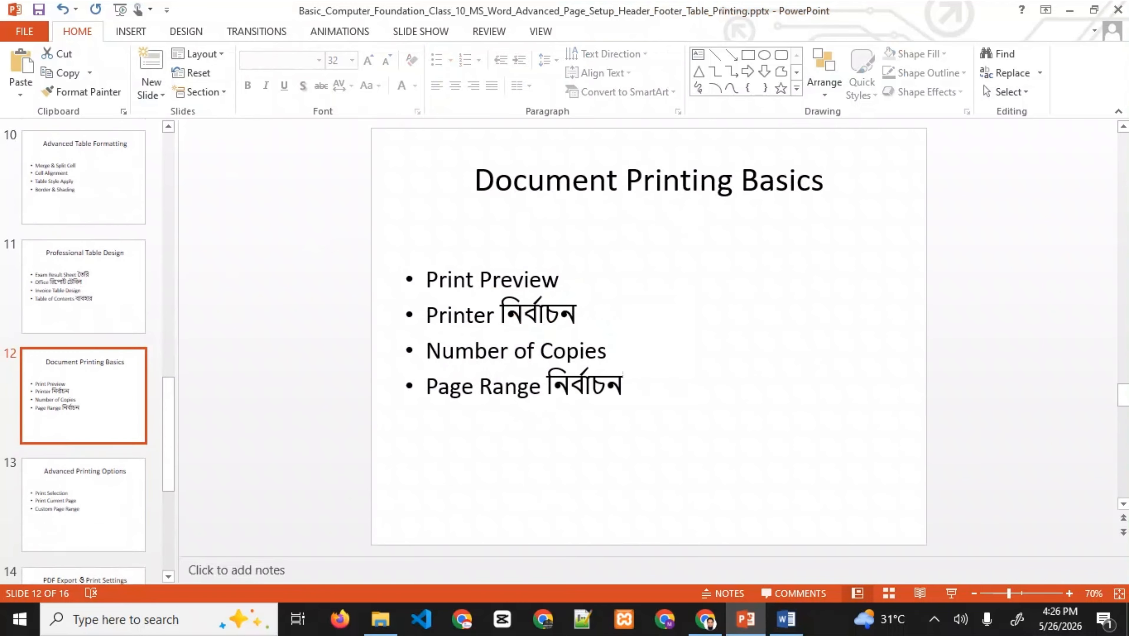
left_click(84, 505)
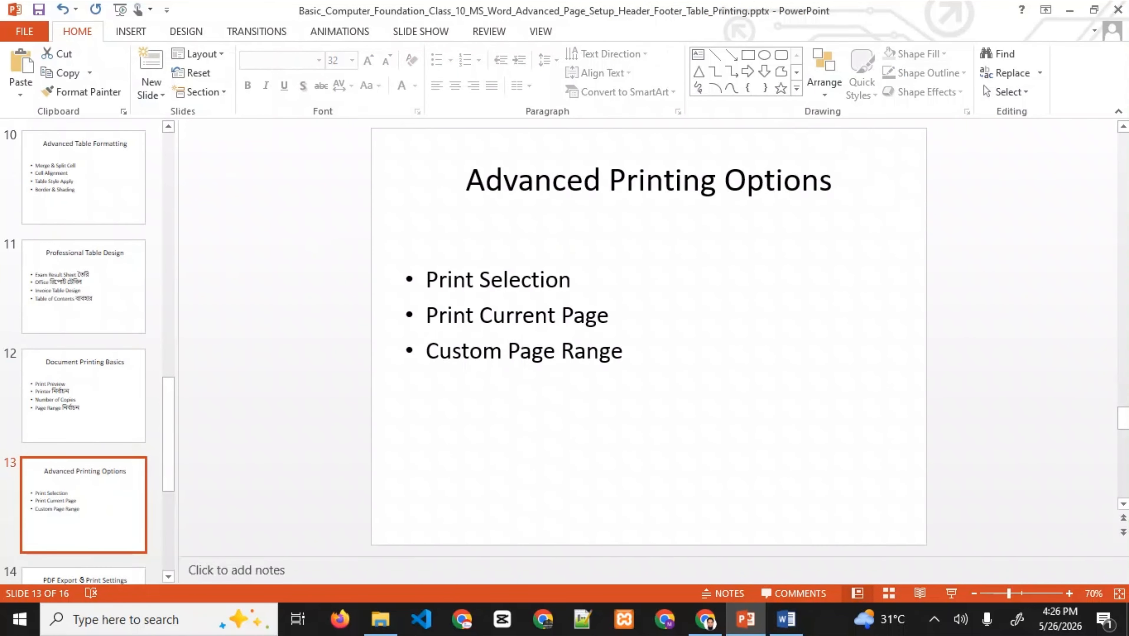
key("Down")
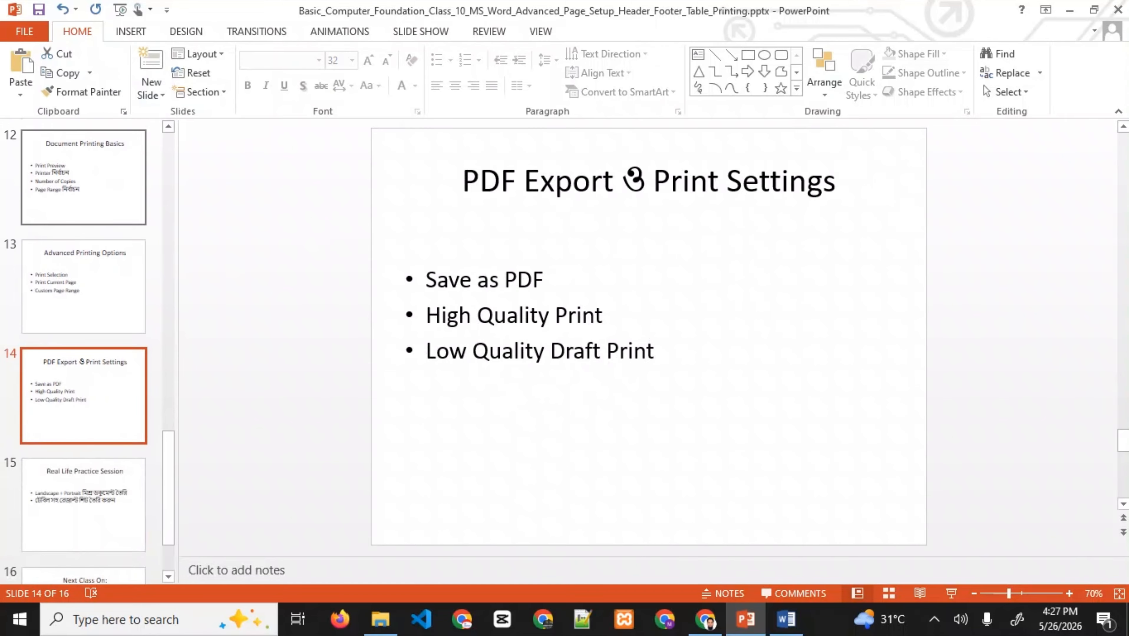
left_click(97, 207)
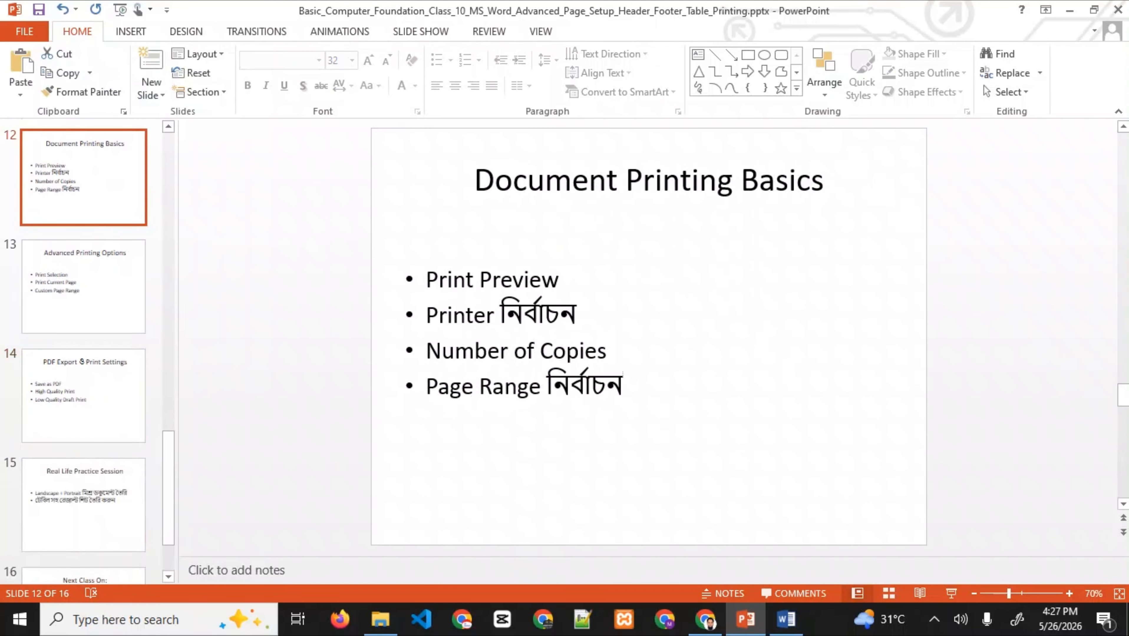
- Save a copy as PDF (*.pdf) named Basic Computer Foundation Class–10.pdf in Downloads
left_click(786, 620)
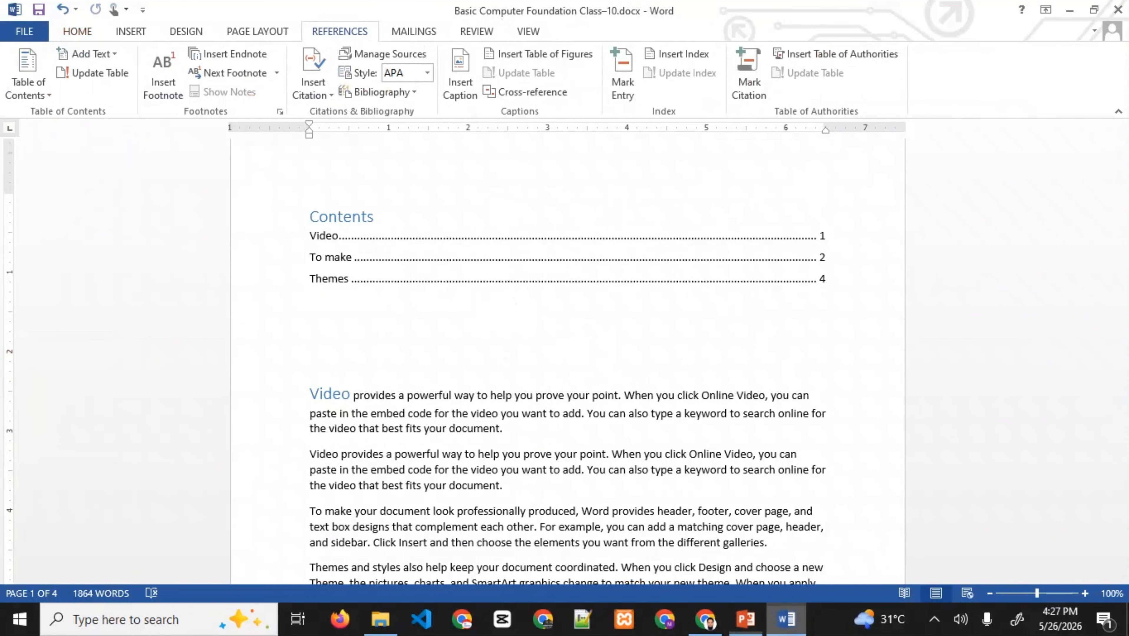
left_click(25, 31)
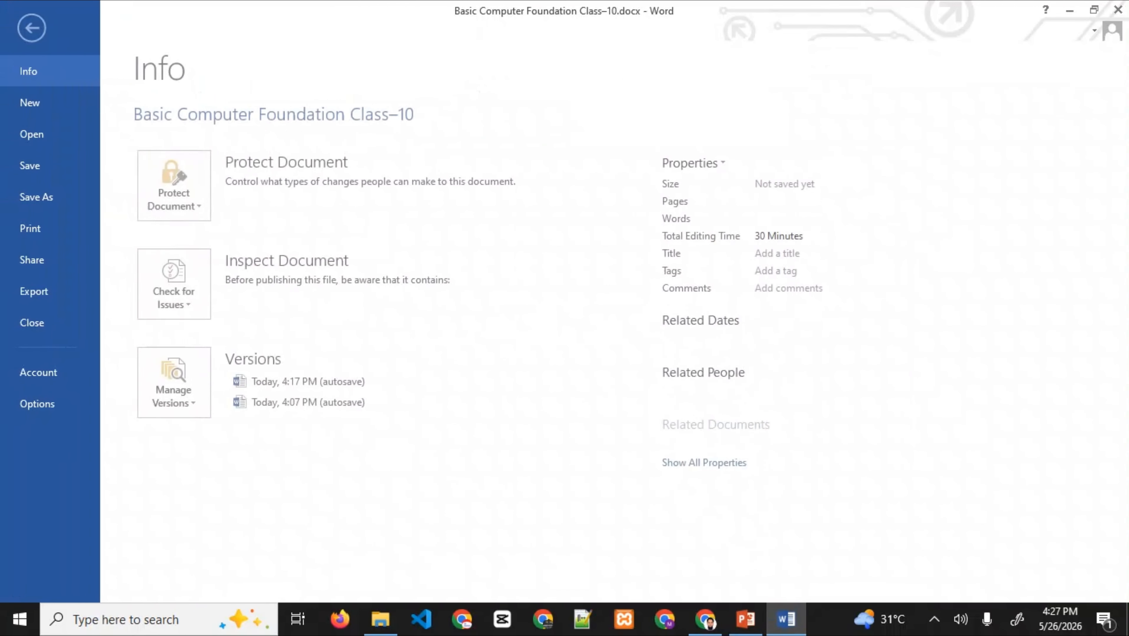
left_click(38, 197)
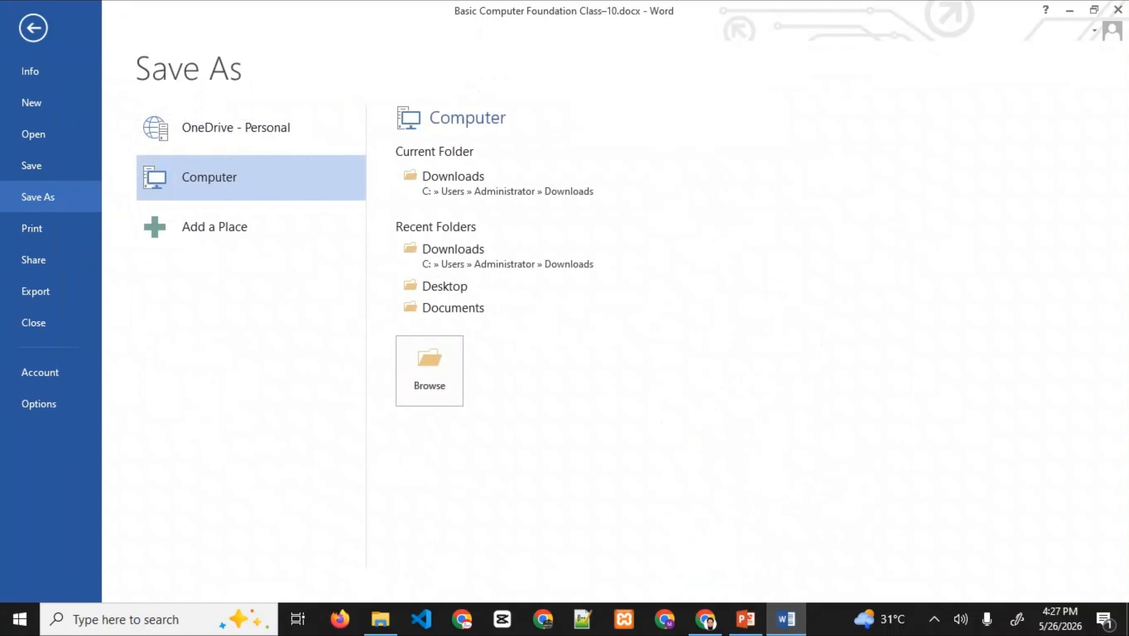
left_click(429, 370)
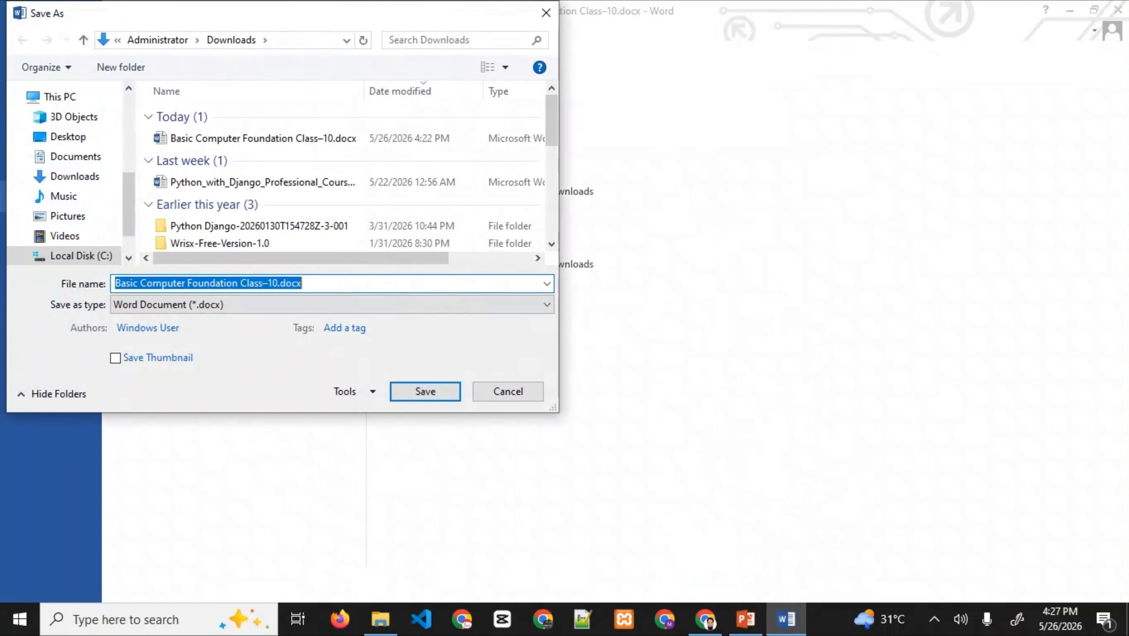
left_click(332, 305)
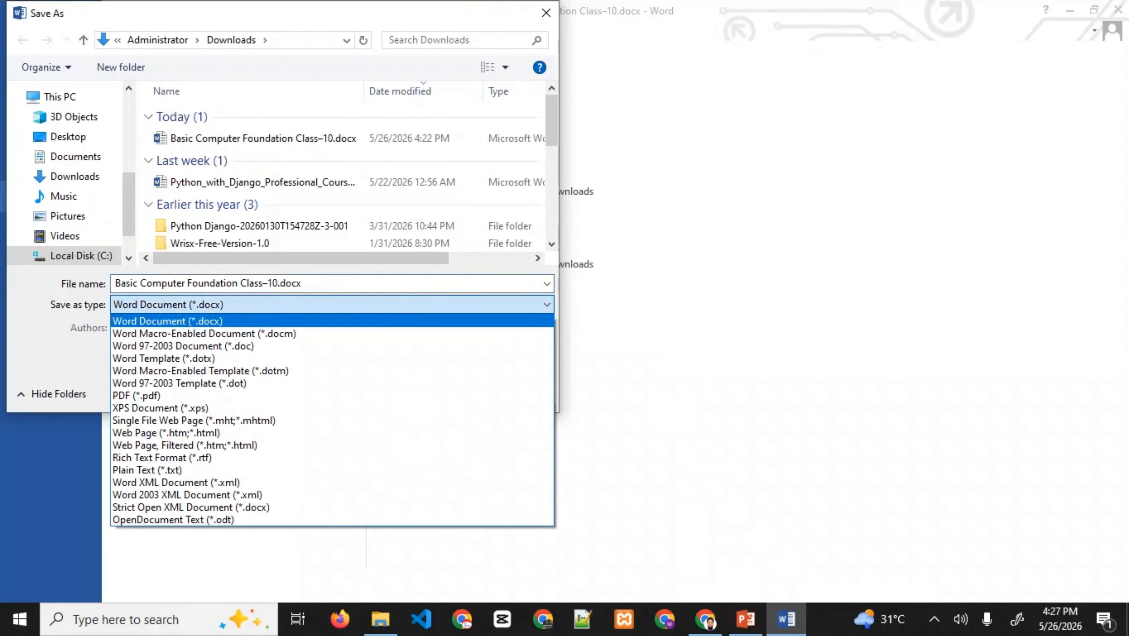
left_click(136, 395)
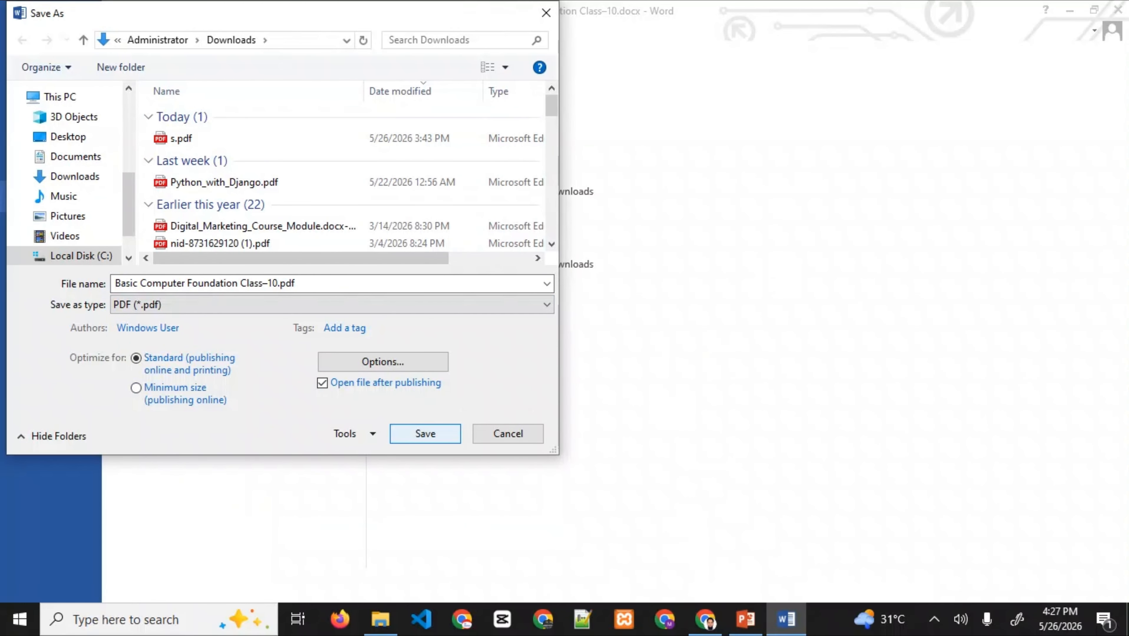
left_click(426, 434)
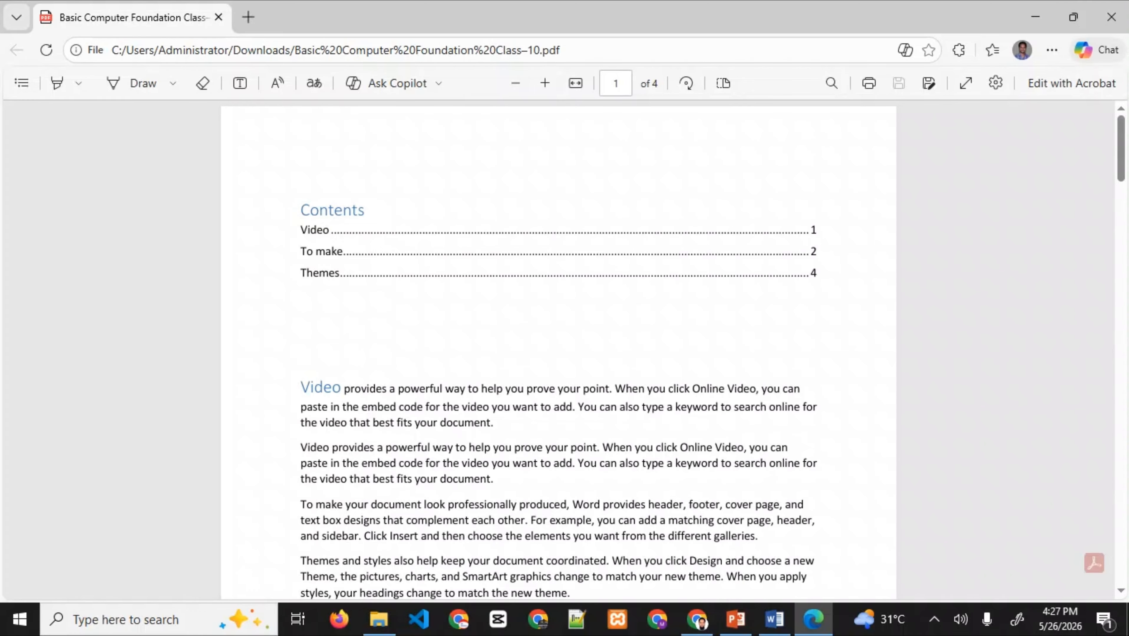
- Jump to page 4 of the PDF to view the Themes heading
scroll(558, 349, "down", 20)
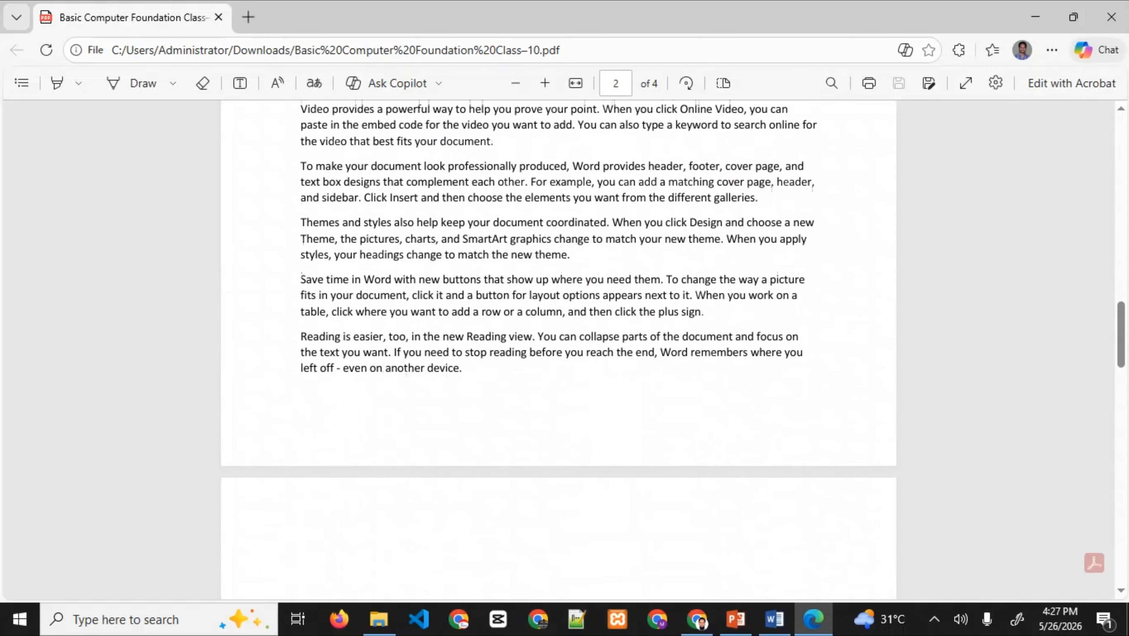
scroll(559, 349, "up", 15)
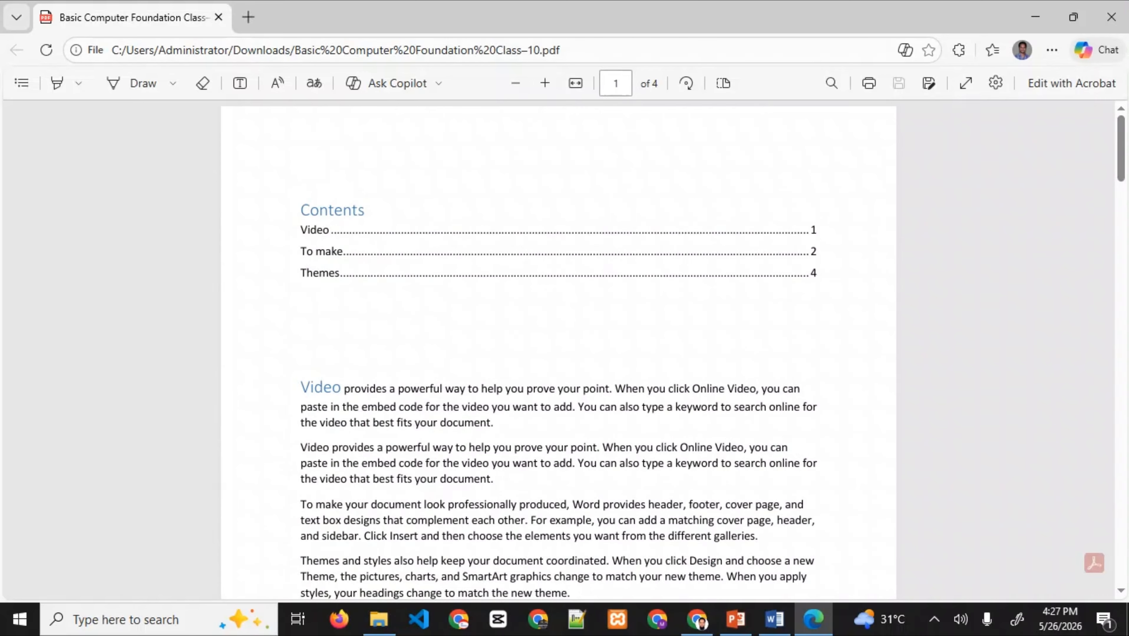
left_click(619, 83)
key("BackSpace")
type("4")
key("Return")
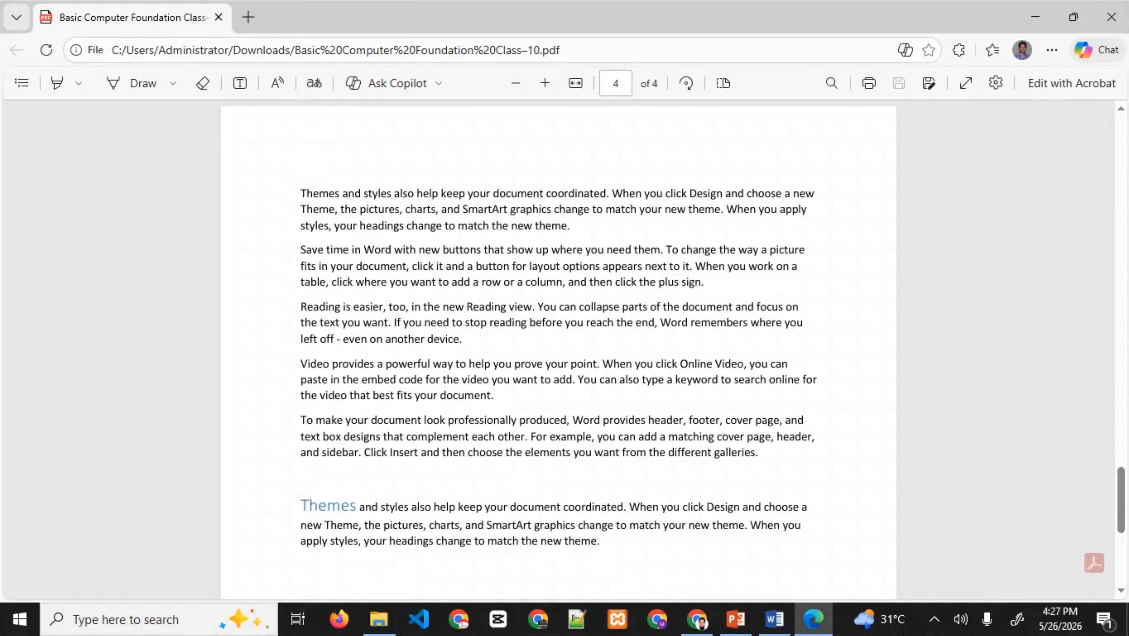
double_click(327, 506)
left_click(328, 507)
- Follow the Contents links to Themes, then to To make on page 2, and return to Word
left_click_drag(1121, 501, 1121, 148)
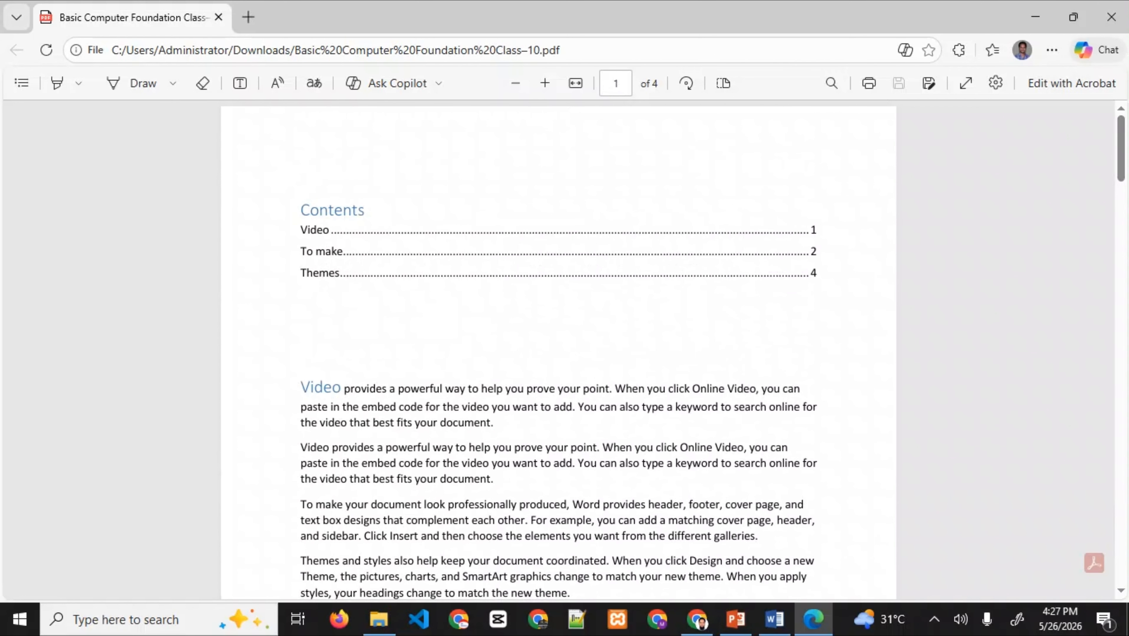
left_click(540, 272)
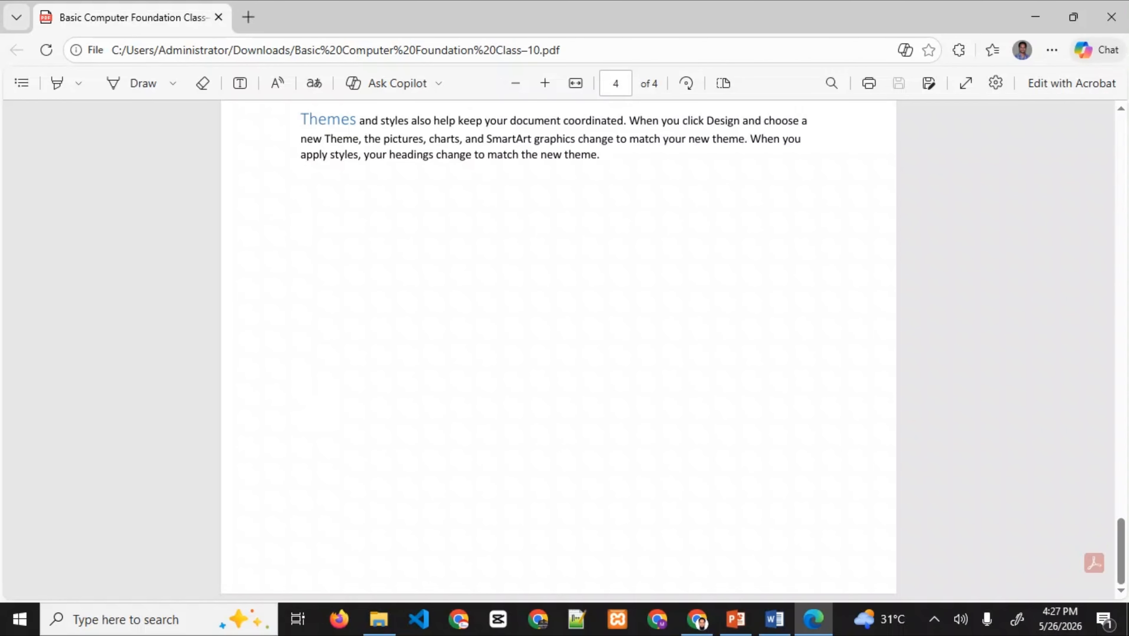
left_click_drag(1121, 553, 1121, 148)
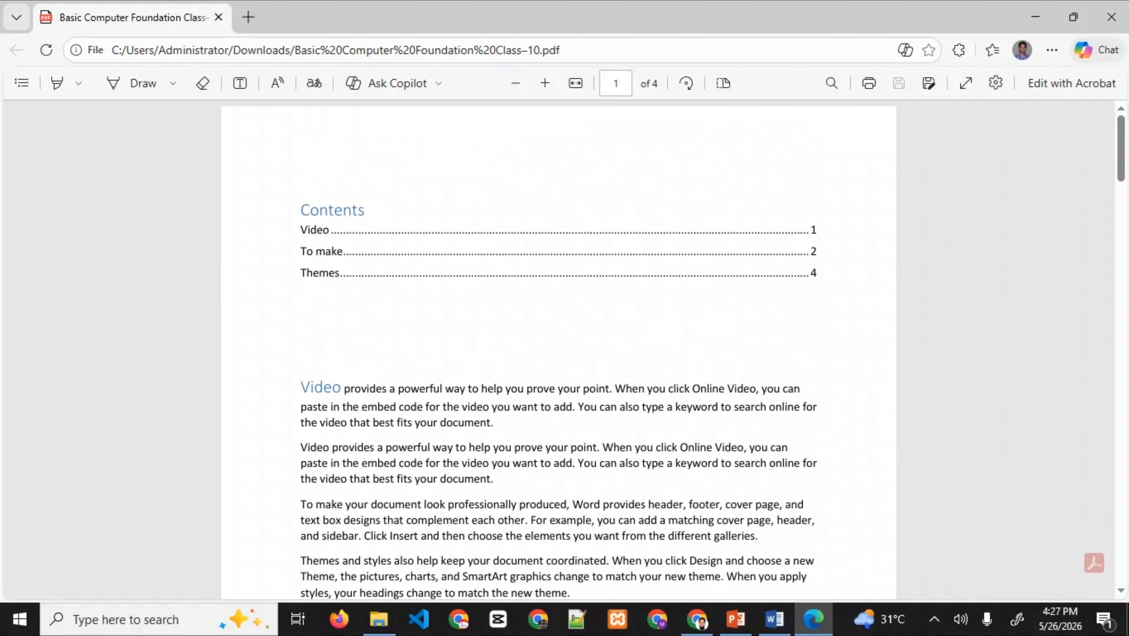
left_click(540, 252)
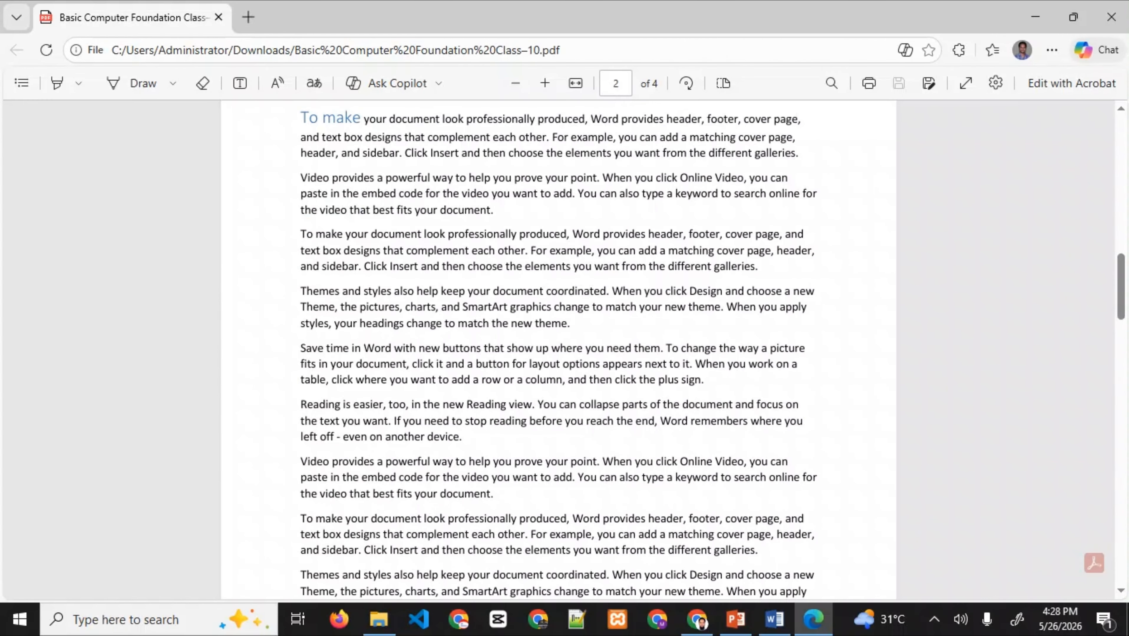
left_click_drag(301, 118, 458, 120)
left_click(460, 120)
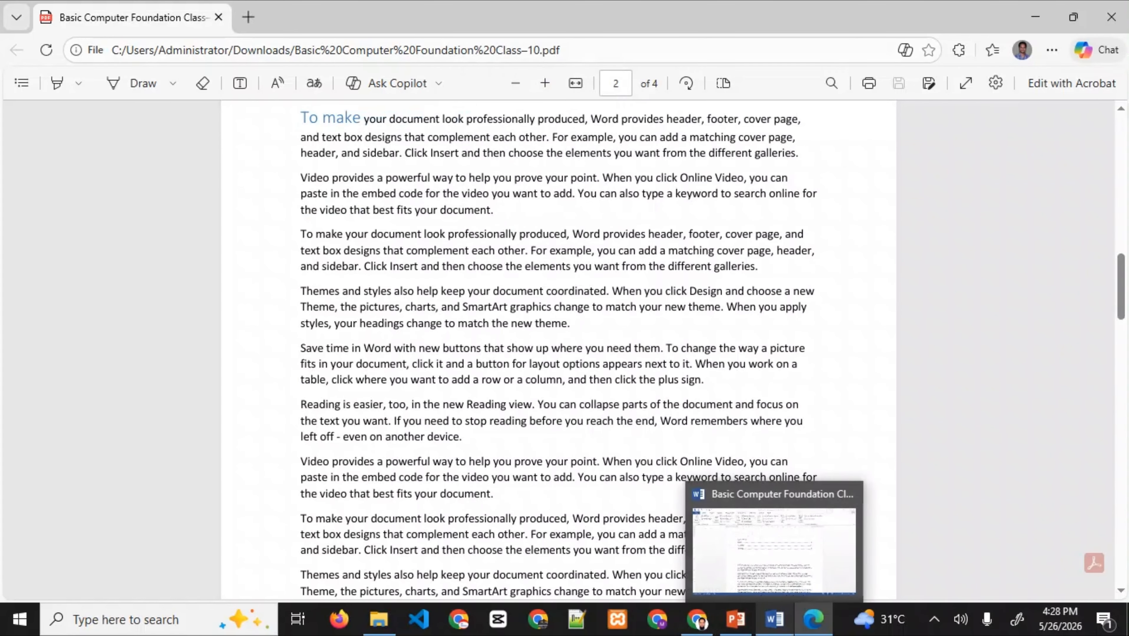
left_click(774, 619)
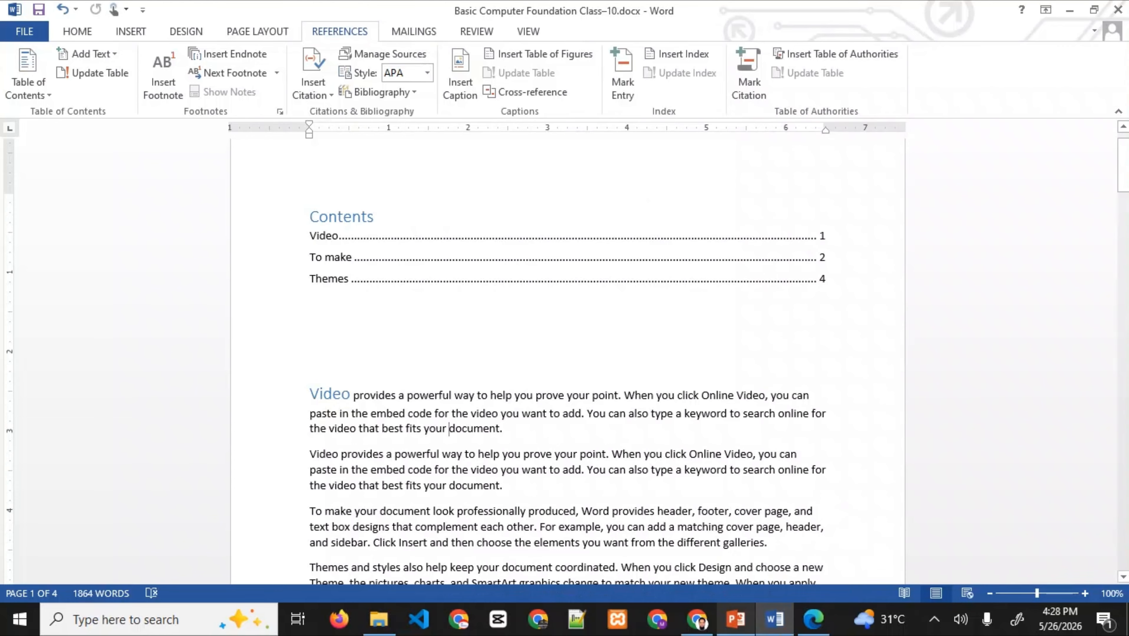
mouse_move(736, 619)
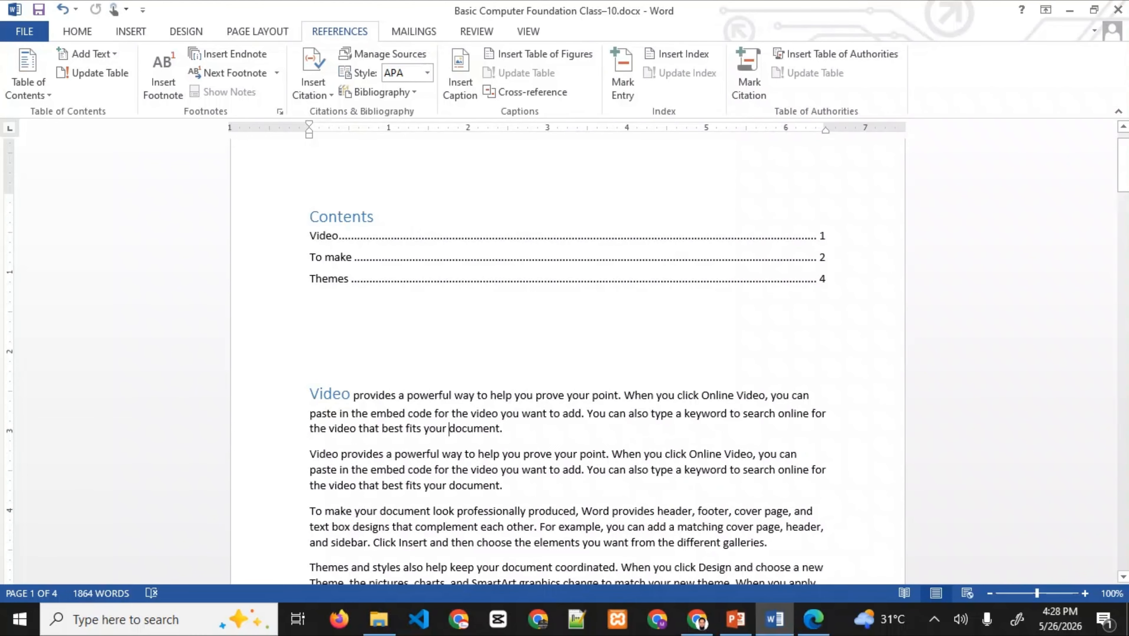
left_click(735, 619)
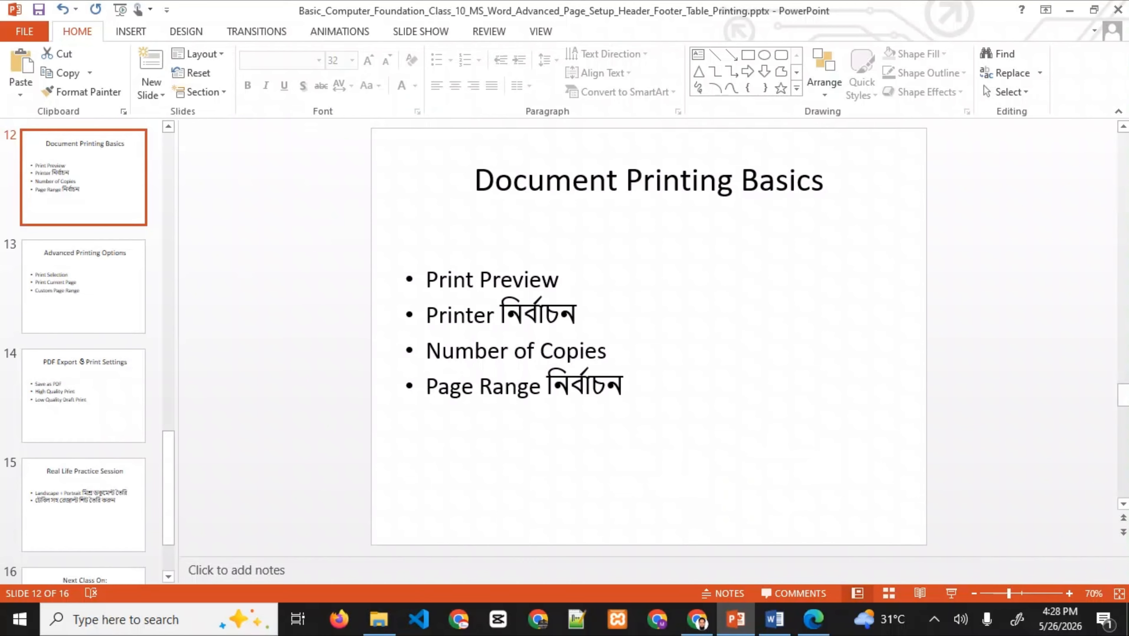
left_click(775, 619)
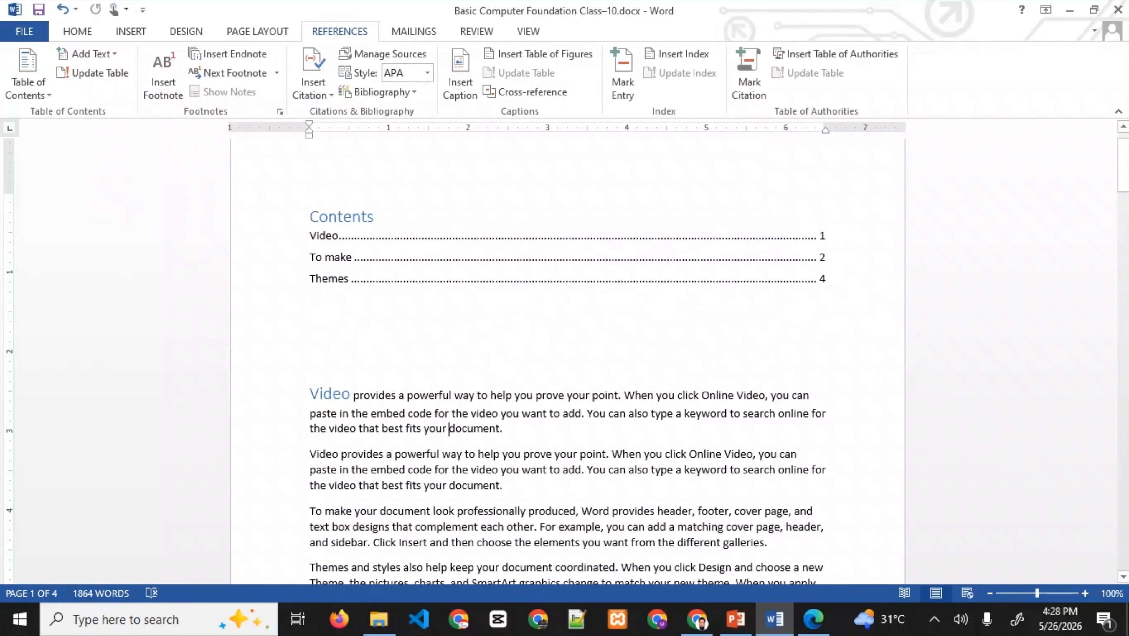
- Open Word's print preview and page through to the last page and back to page 1
key("ctrl+p")
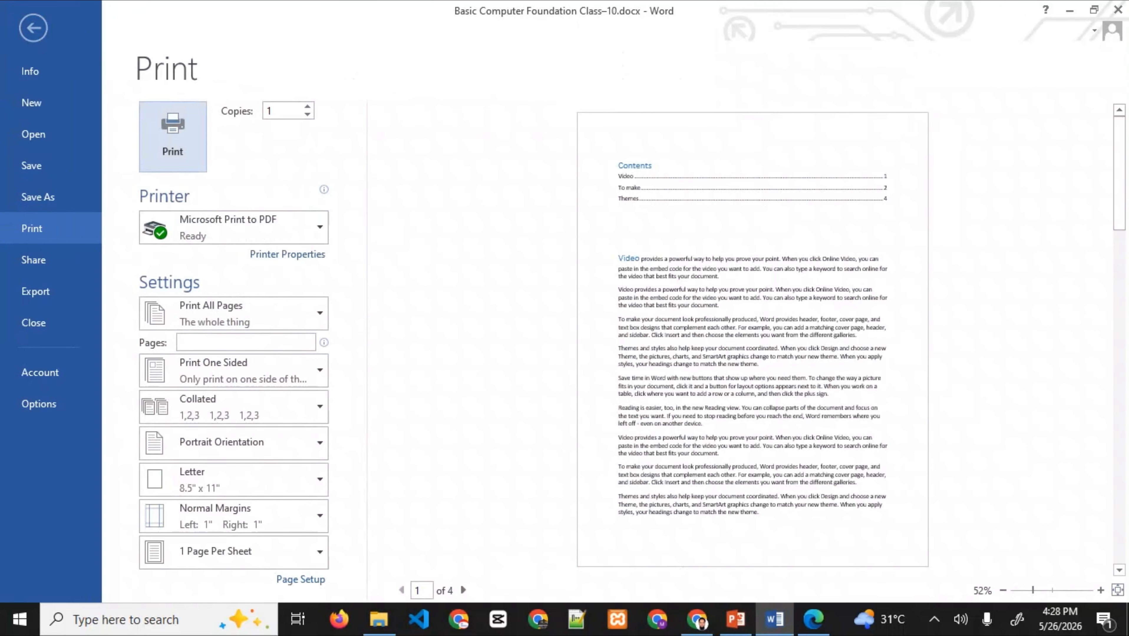
left_click(33, 27)
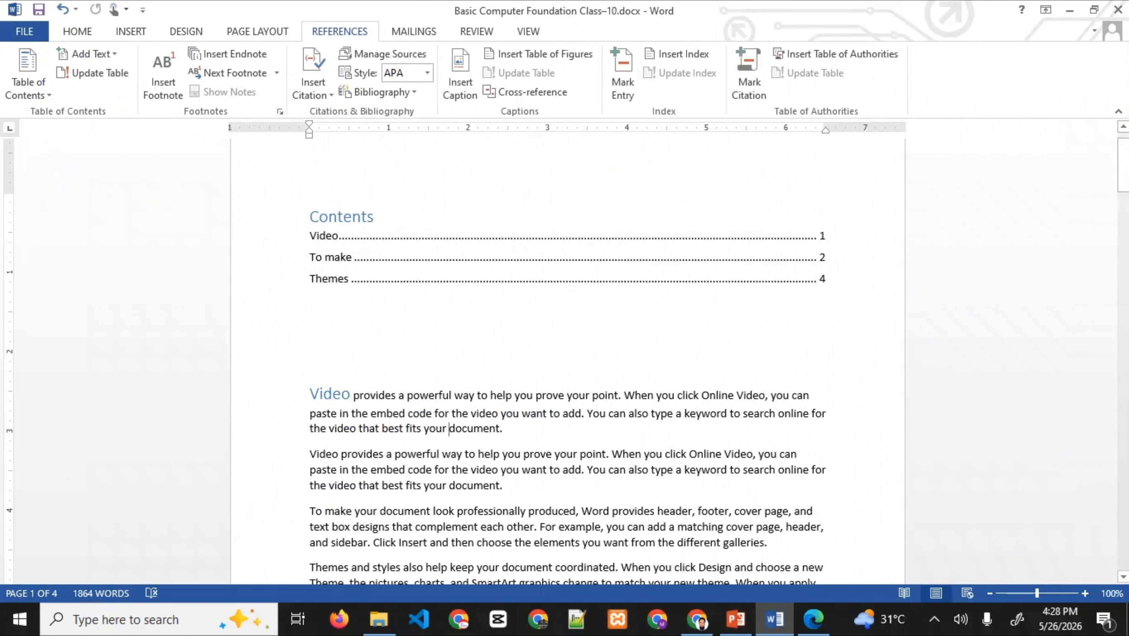
left_click(24, 31)
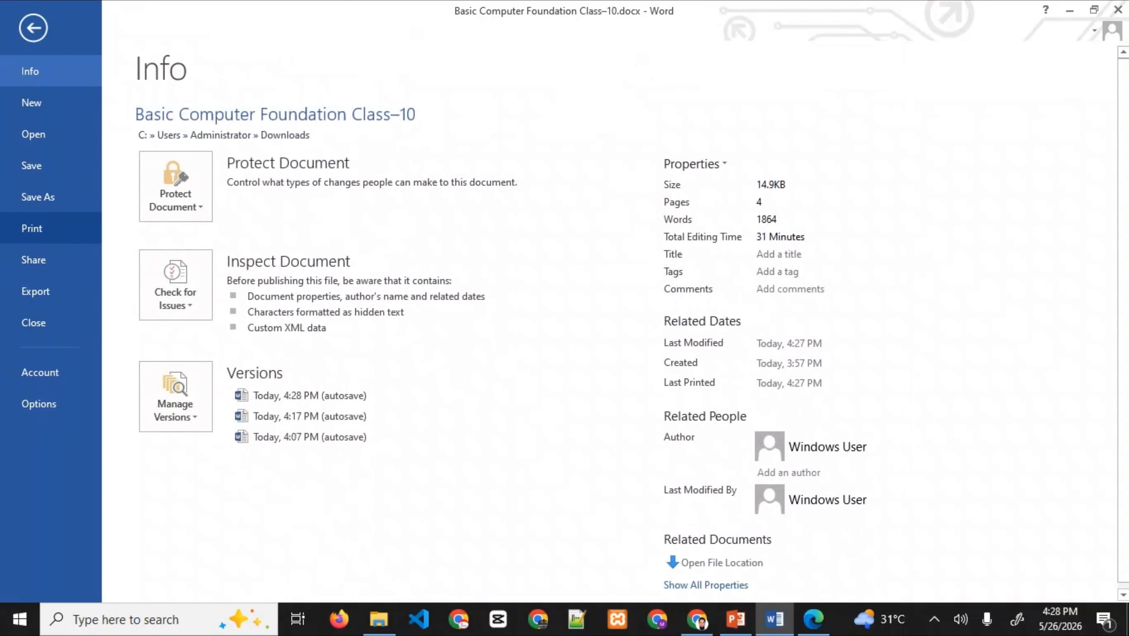
left_click(31, 228)
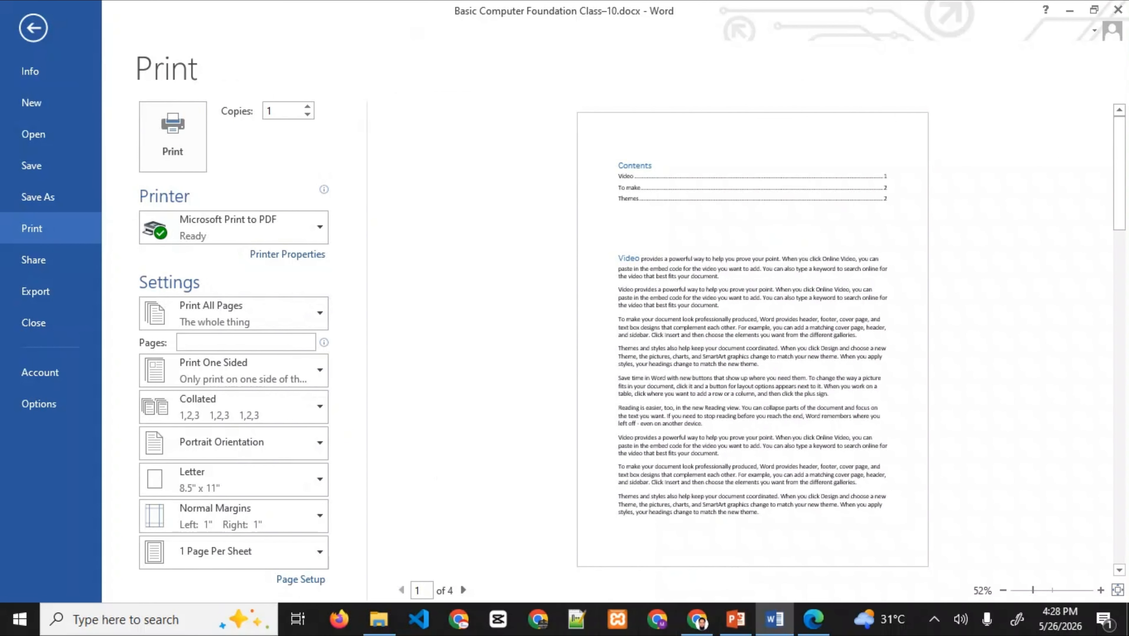
left_click(464, 591)
left_click(463, 590)
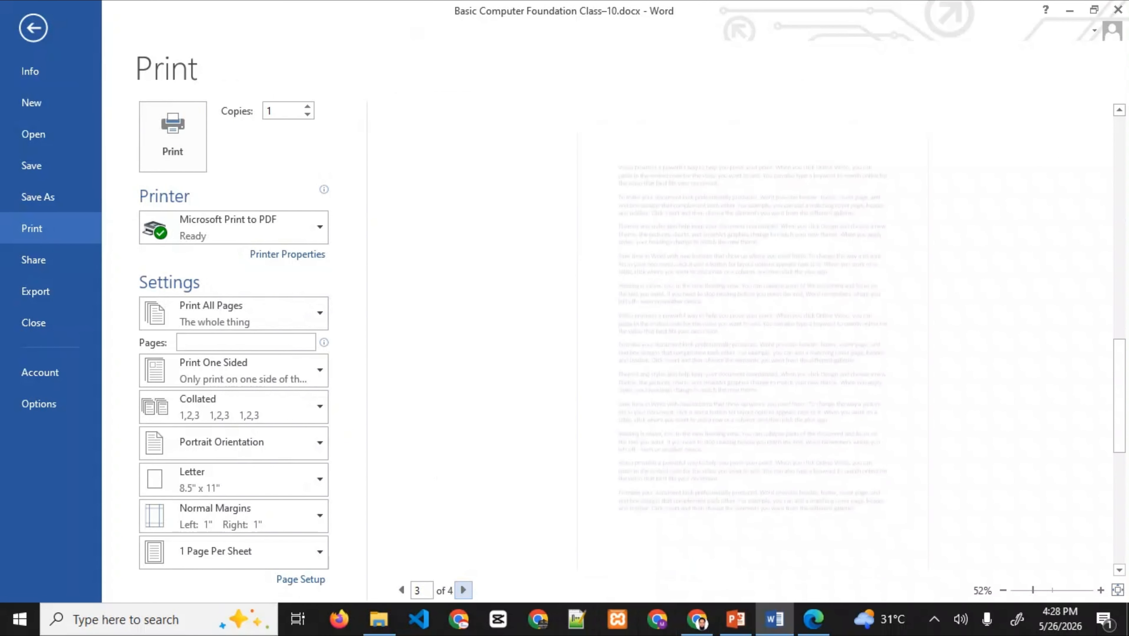
left_click(463, 590)
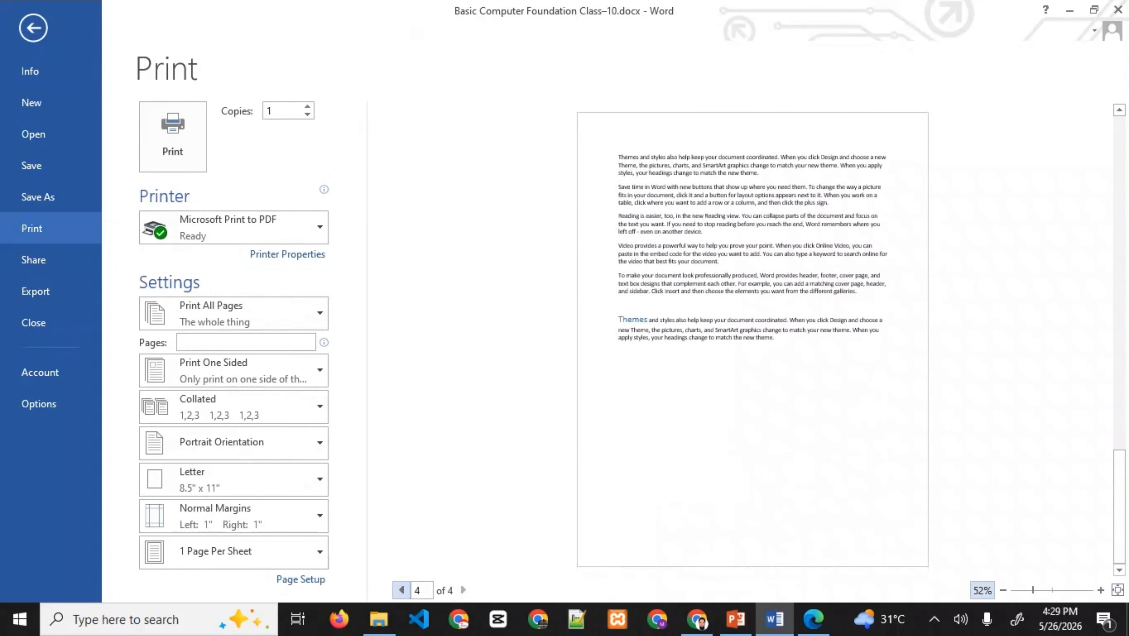
left_click(402, 590)
left_click(402, 590)
left_click(401, 590)
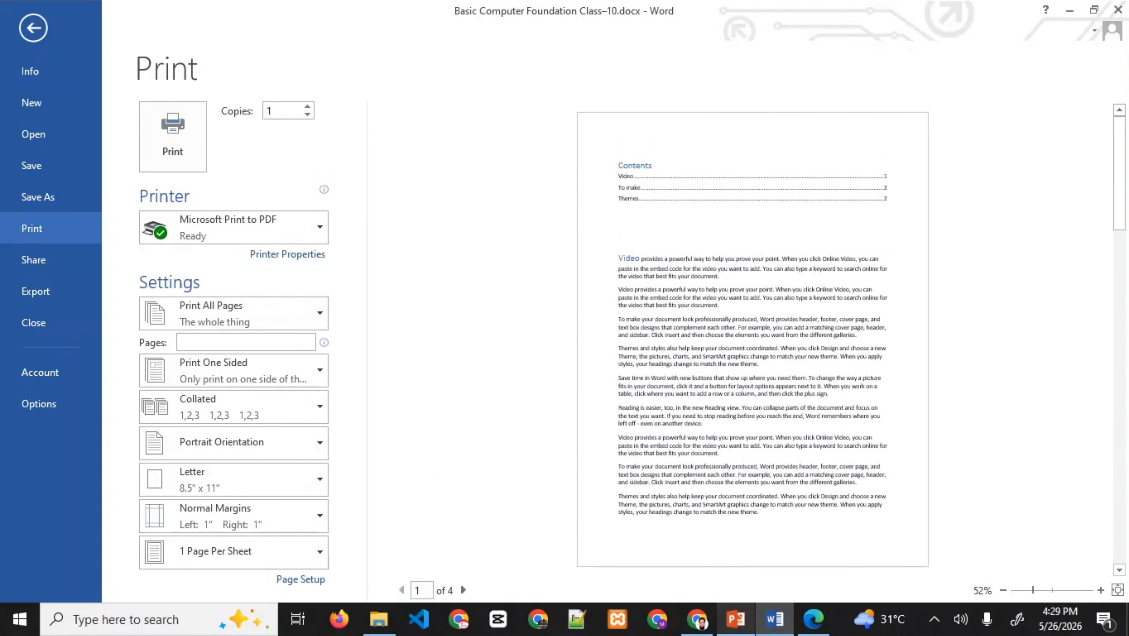
- Compare with the printing slide and confirm Microsoft Print to PDF in the printer list
left_click(736, 620)
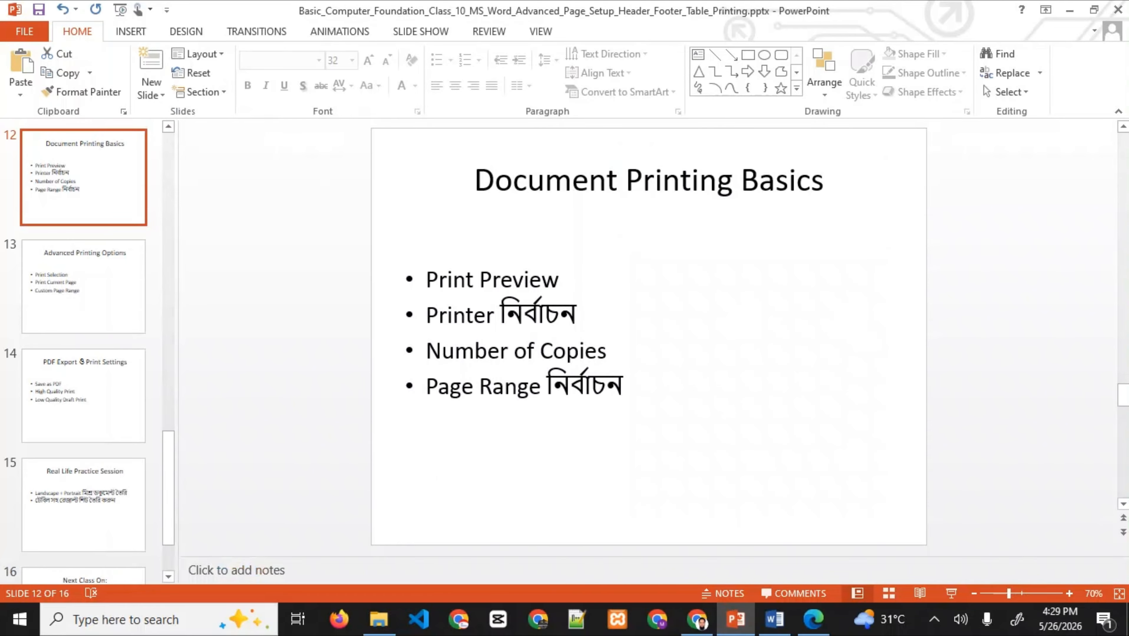
left_click(775, 620)
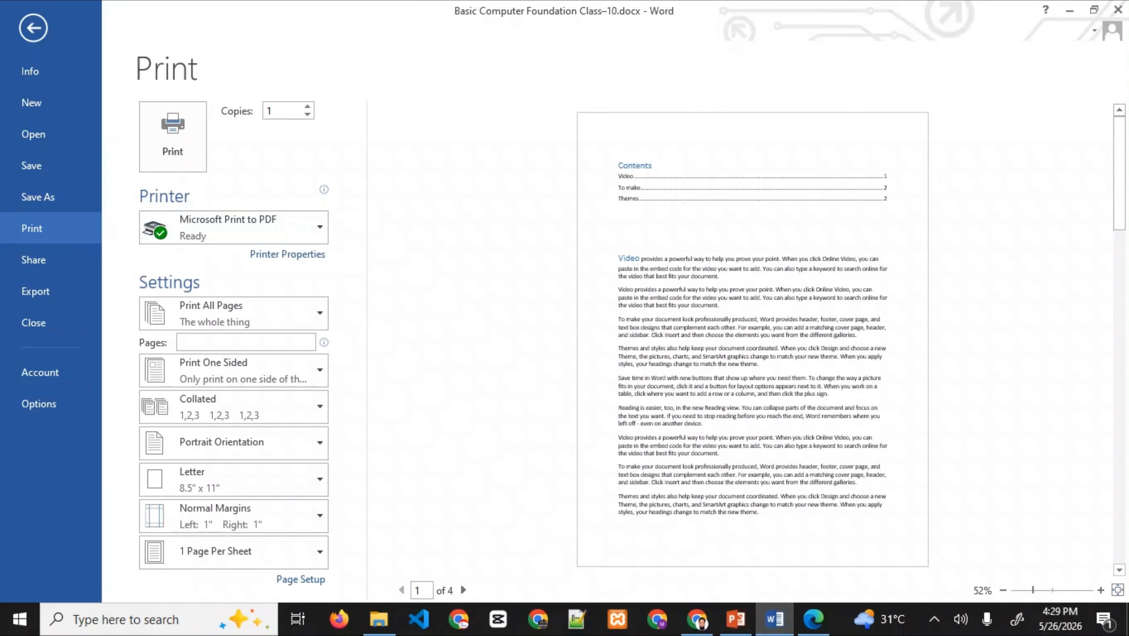
left_click(233, 228)
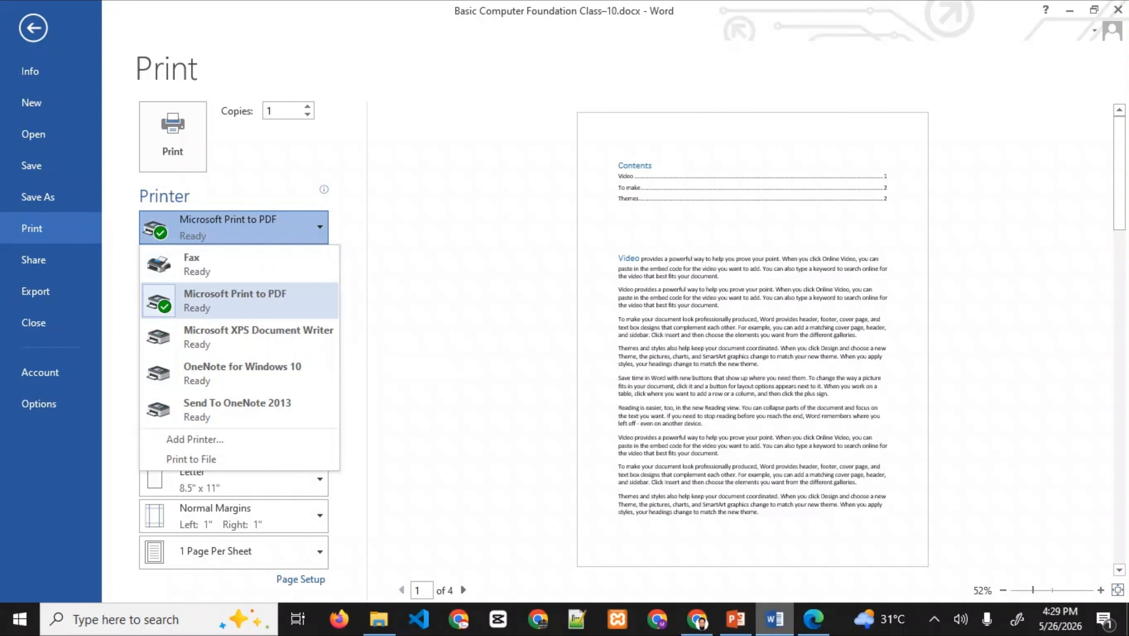
left_click(735, 619)
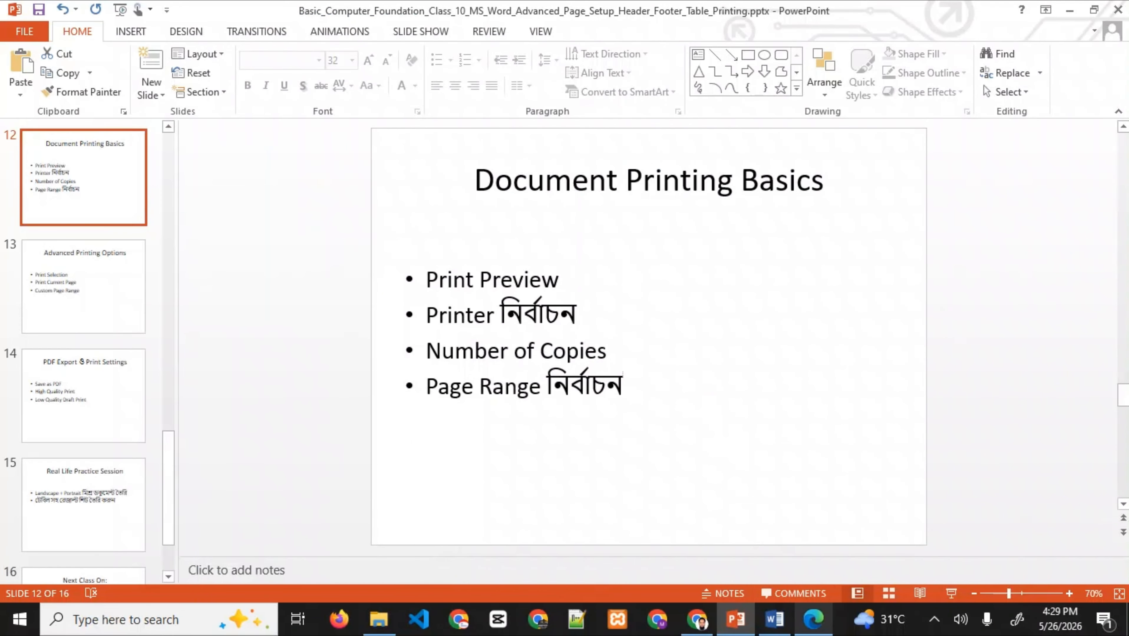
- Keep copies at 1 and begin a custom page range starting with page 1
left_click(775, 620)
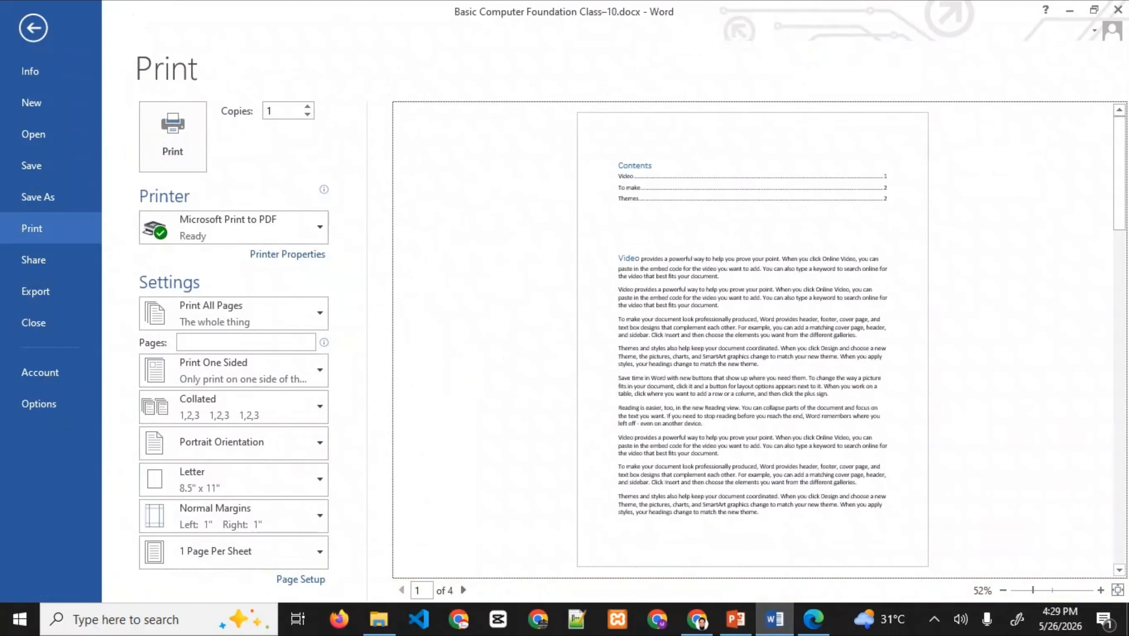
left_click(307, 106)
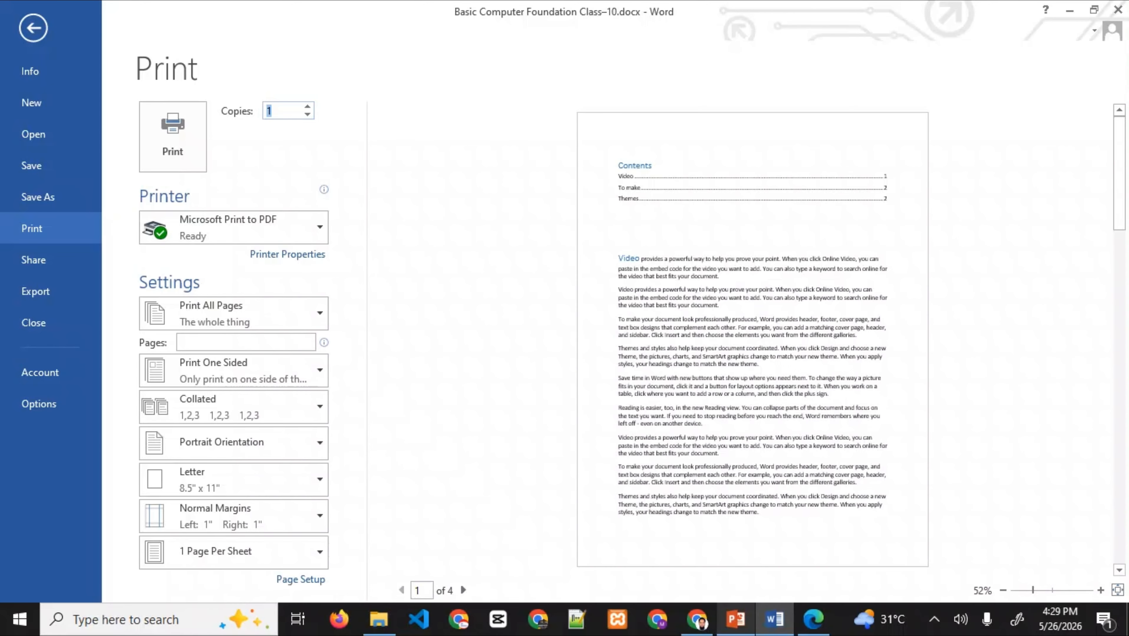
left_click(736, 620)
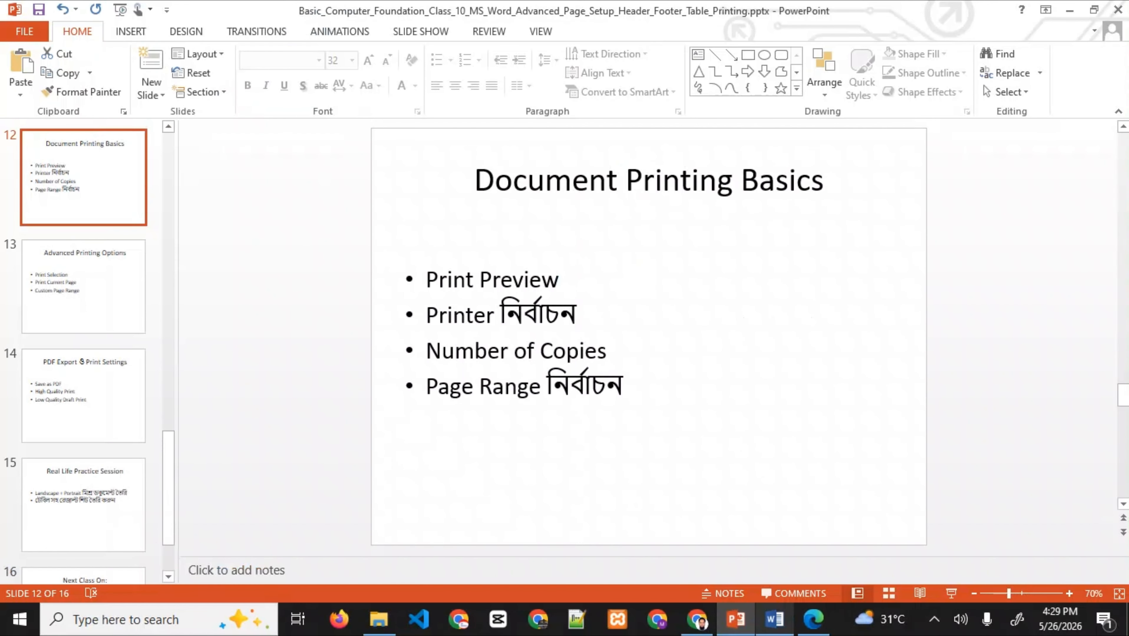
left_click(774, 620)
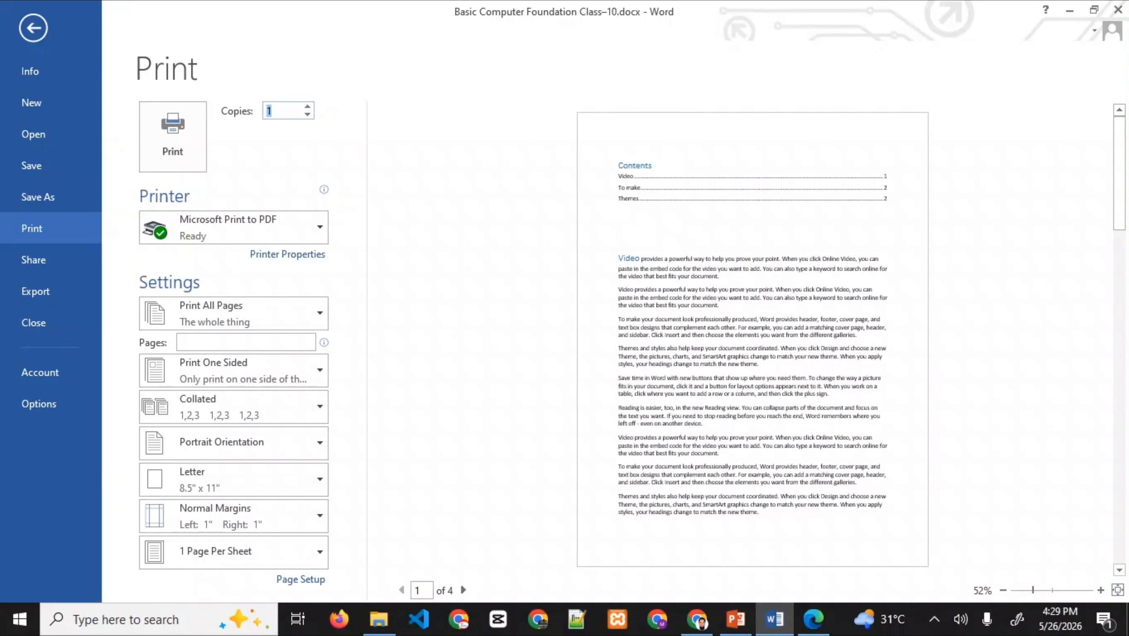
left_click(184, 344)
- Print pages 1-2 to a PDF saved as 'test', then bring up the Edge PDF viewer
type("1")
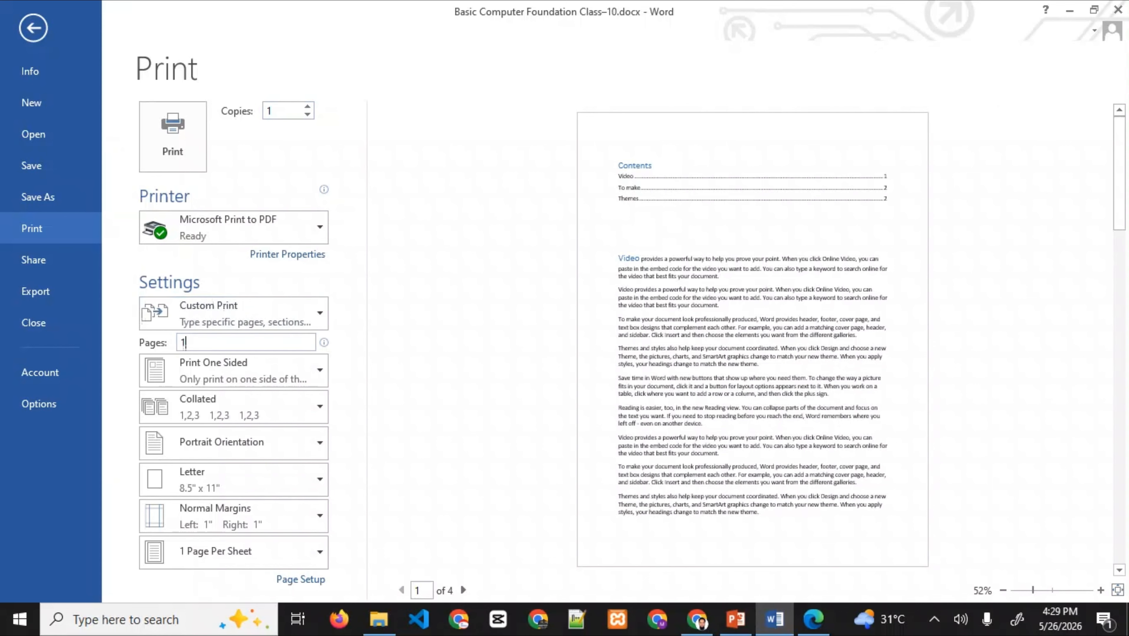
type("-2")
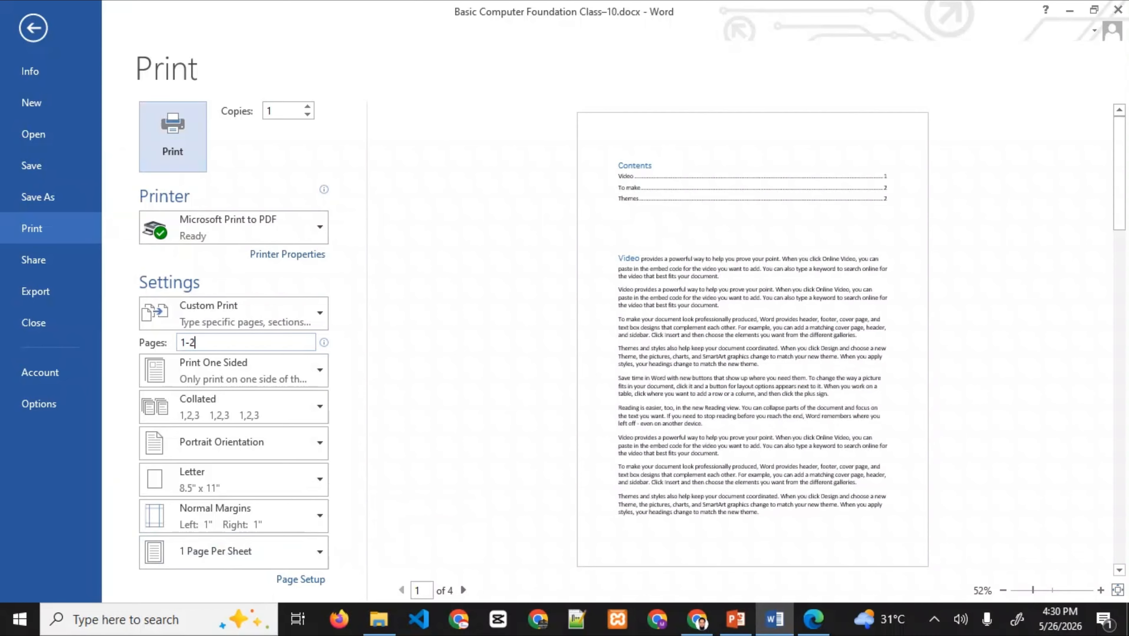
left_click(172, 136)
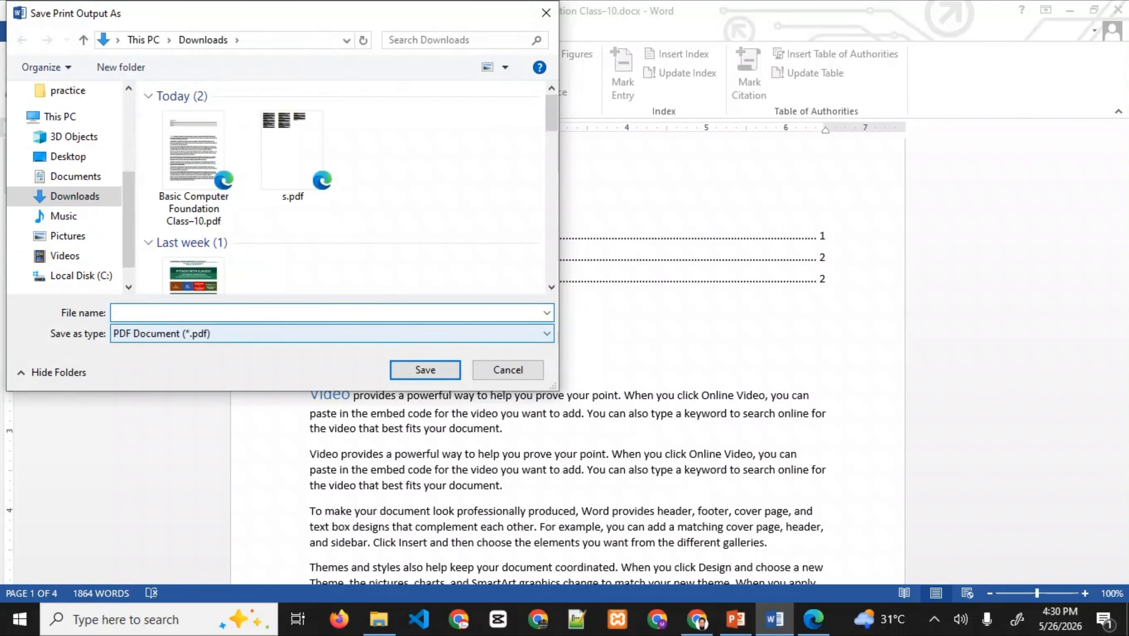
type("xx")
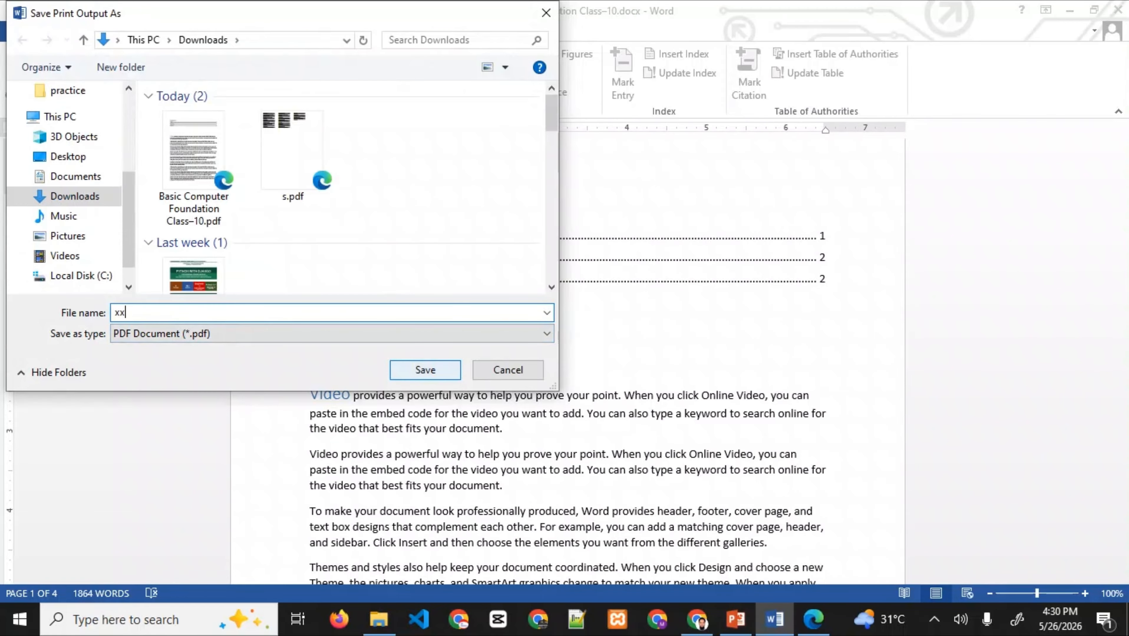
key("BackSpace")
key("BackSpace")
type("test")
key("Return")
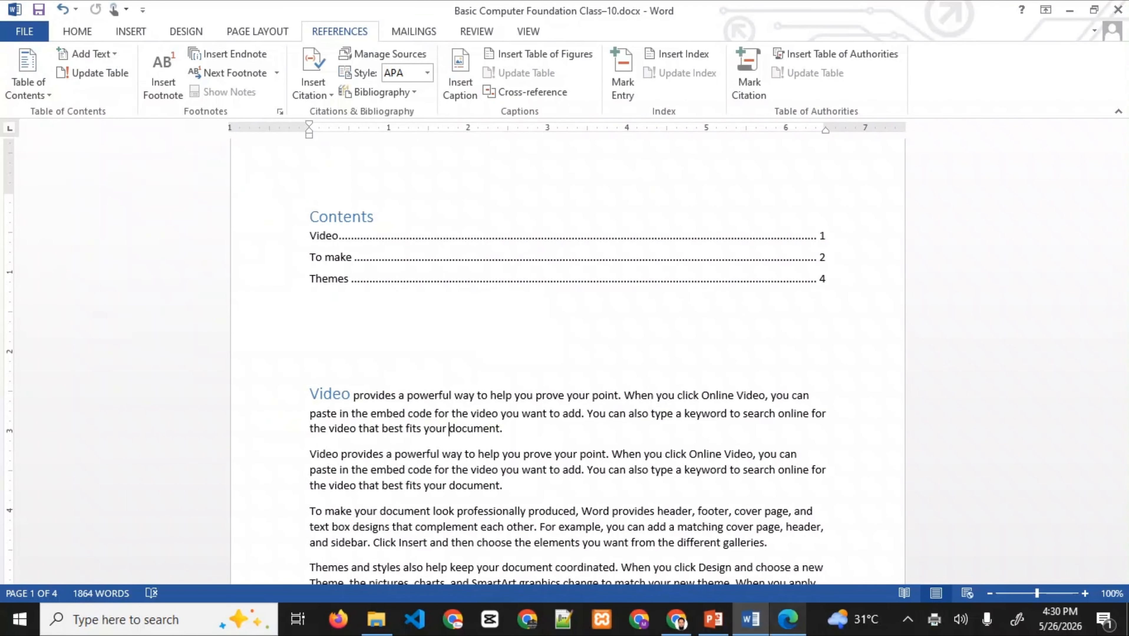
left_click(788, 619)
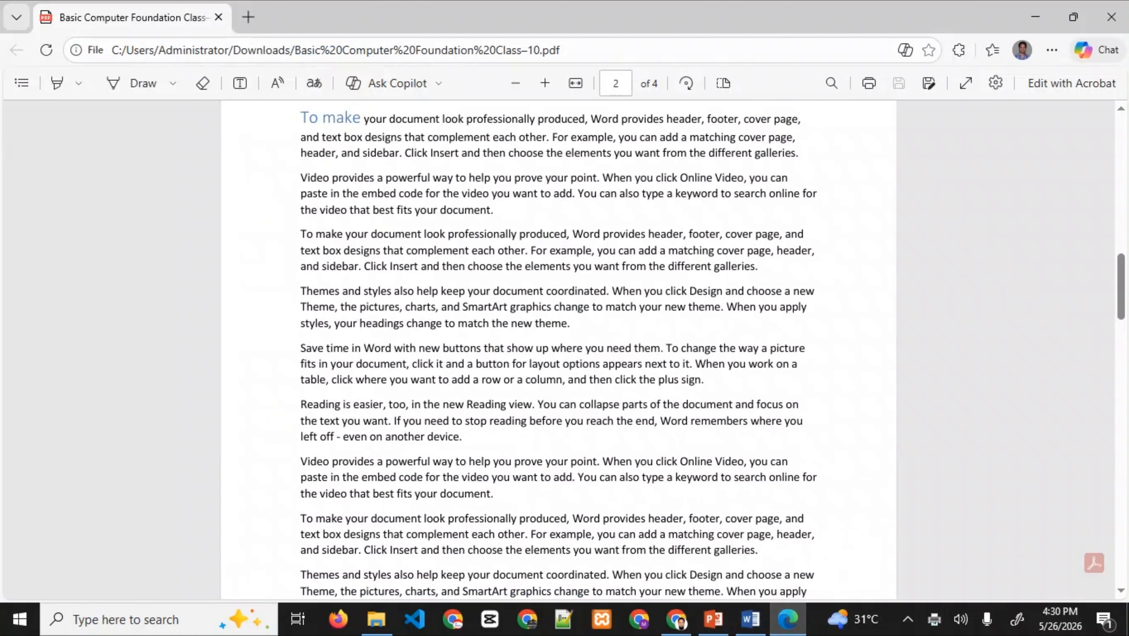
- Open test.pdf from Downloads in Edge, review both pages, then return to PowerPoint slide 13
left_click(376, 620)
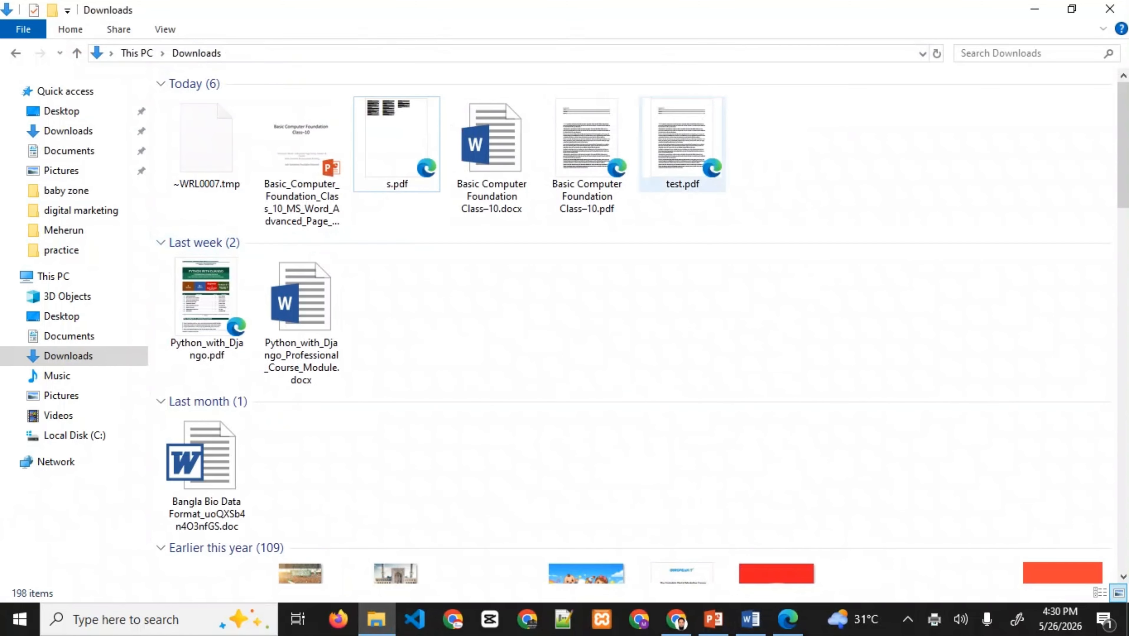
left_click(682, 145)
double_click(682, 145)
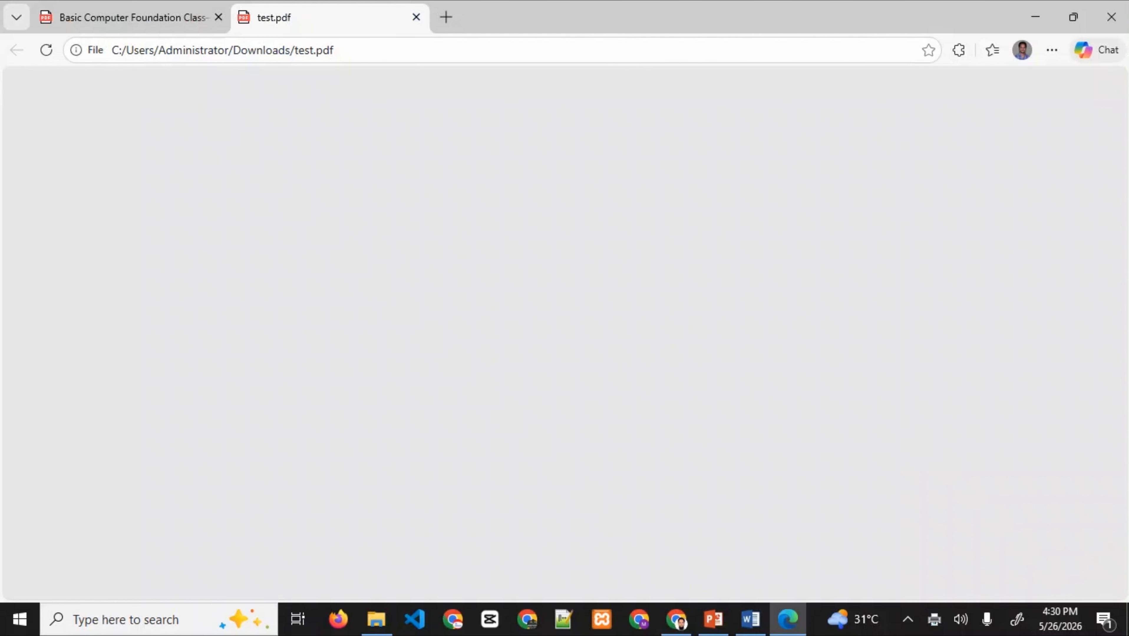
scroll(559, 351, "down", 15)
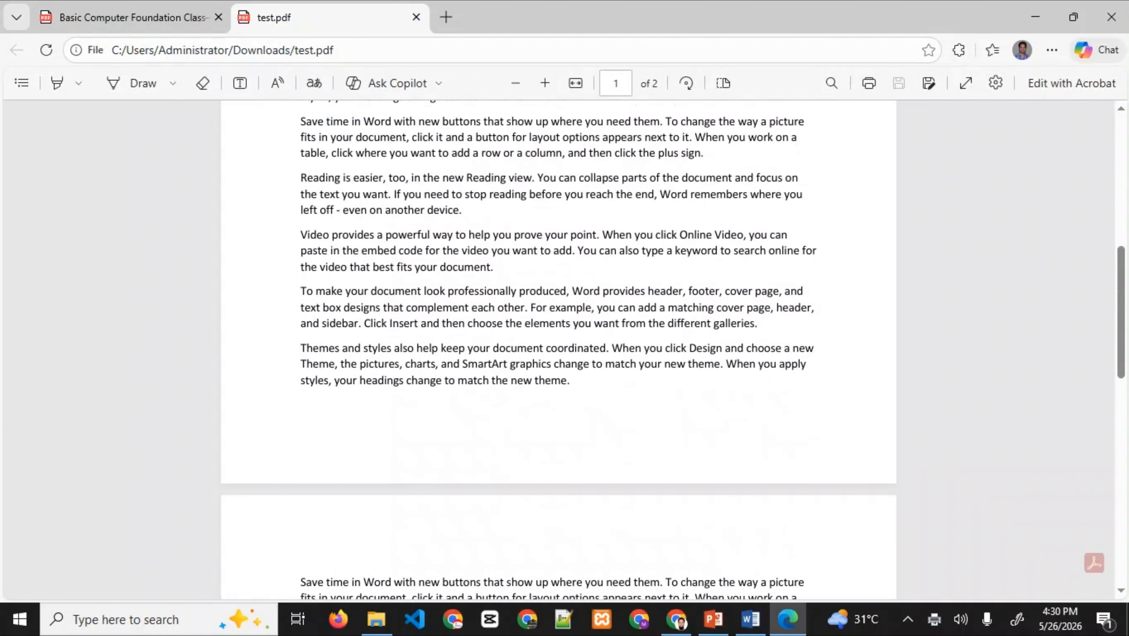
scroll(558, 350, "up", 15)
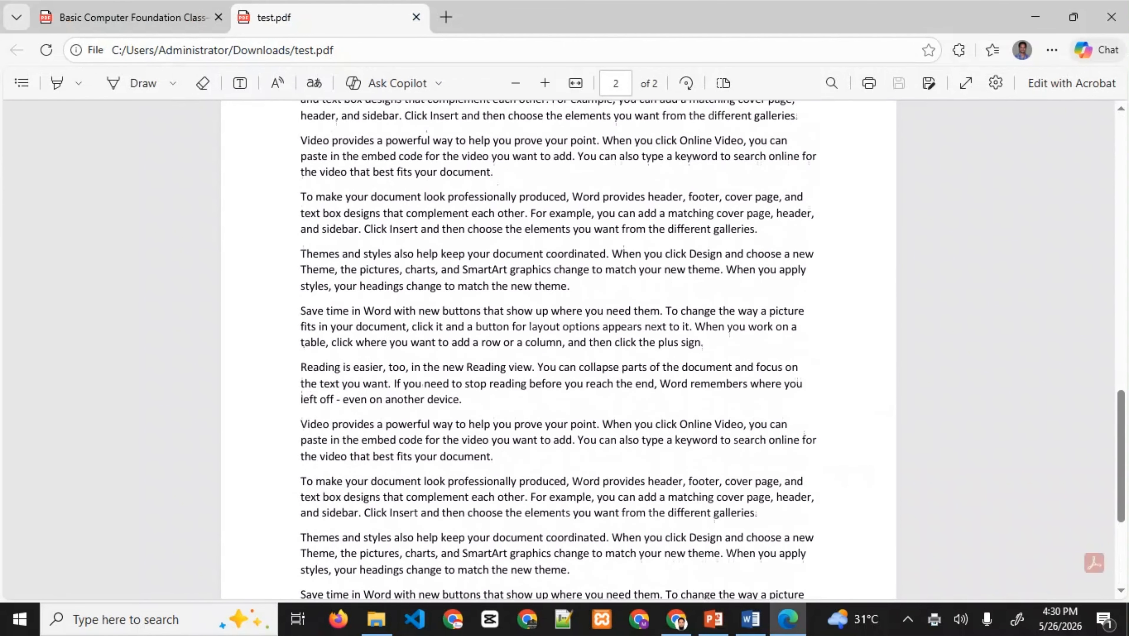
scroll(559, 351, "up", 1)
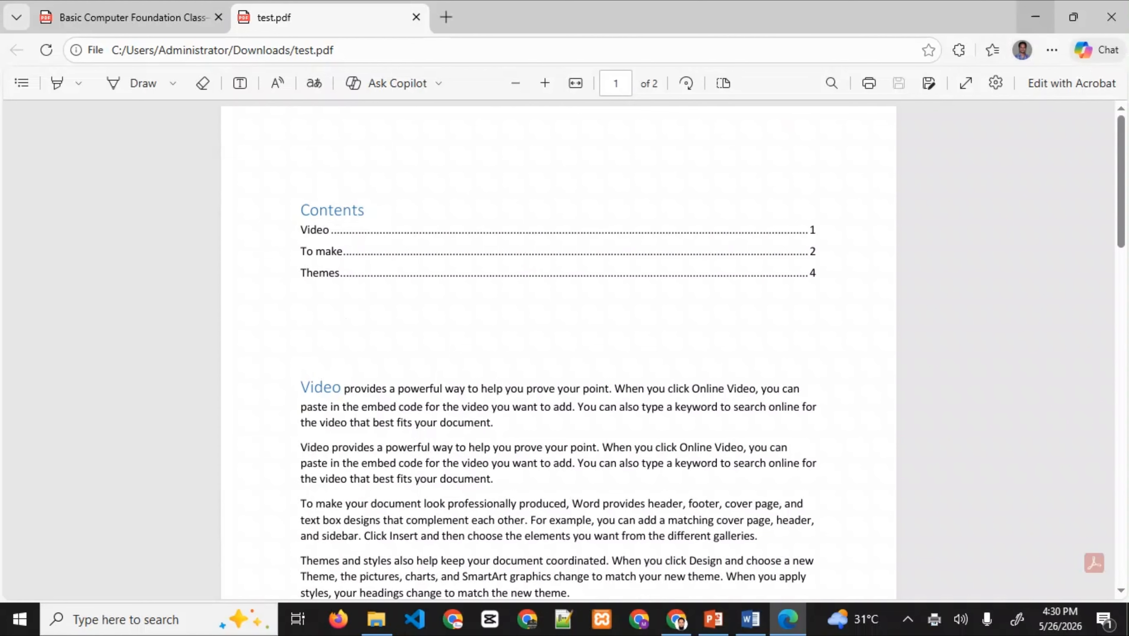
left_click(714, 620)
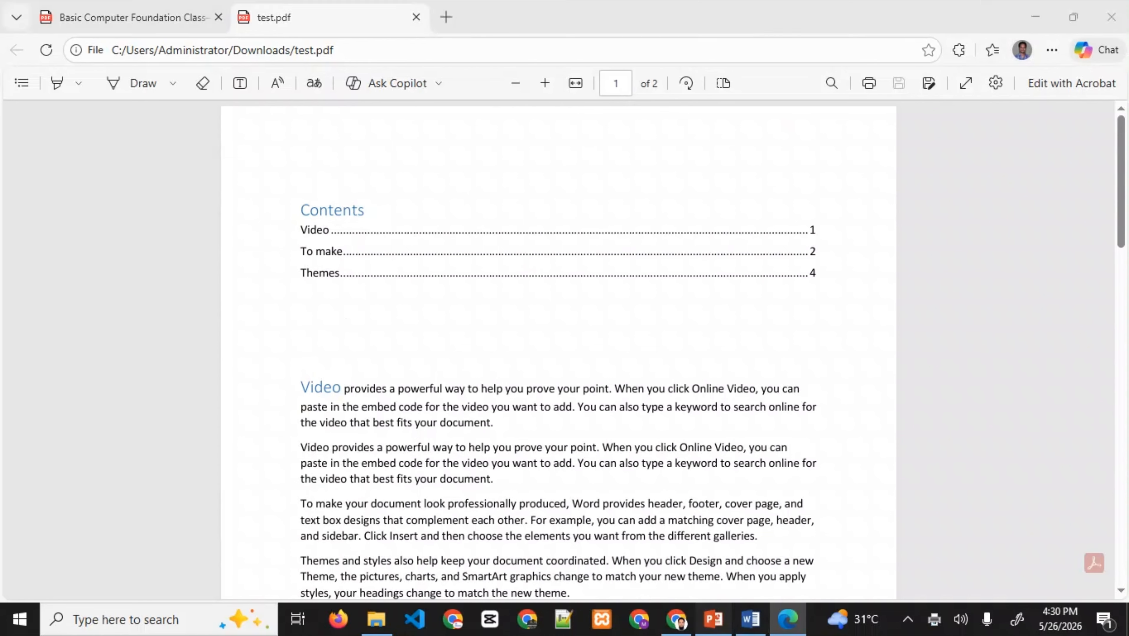
left_click(84, 294)
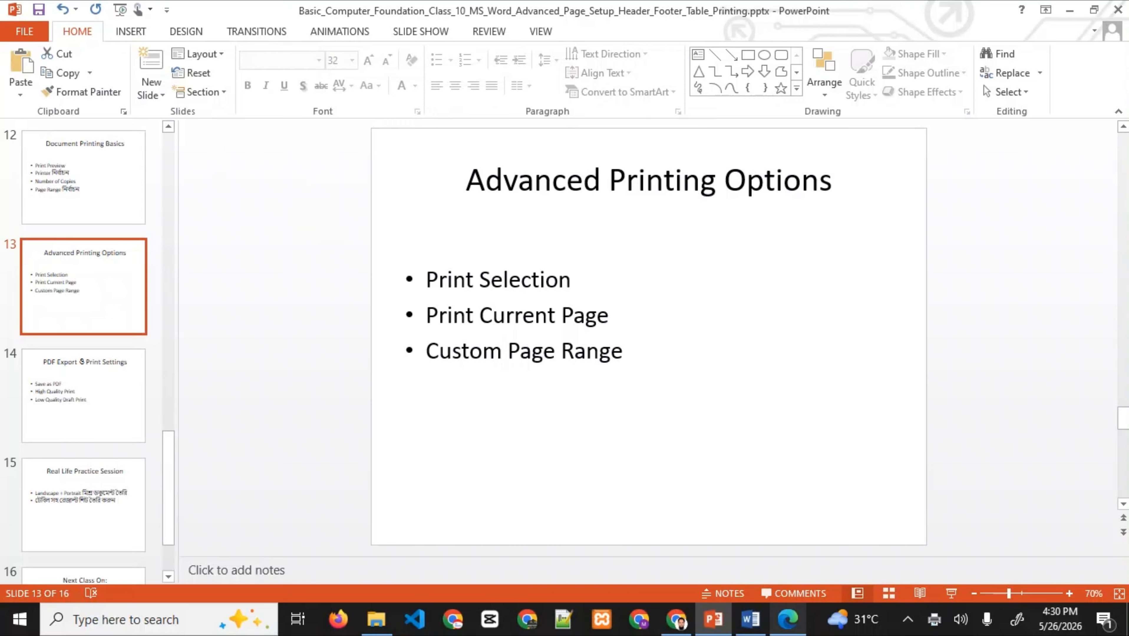
- Switch back to the 'Basic Computer Foundation Class–10' Word document from the taskbar
mouse_move(750, 619)
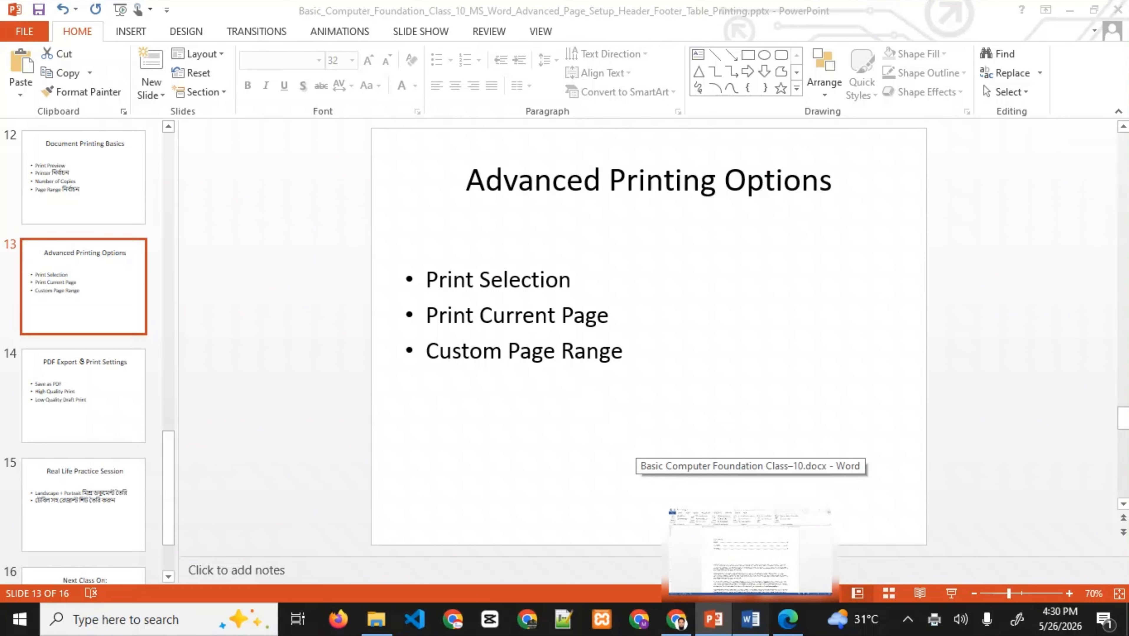
left_click(751, 549)
- In File > Print, set the print range to Print Current Page
left_click(24, 31)
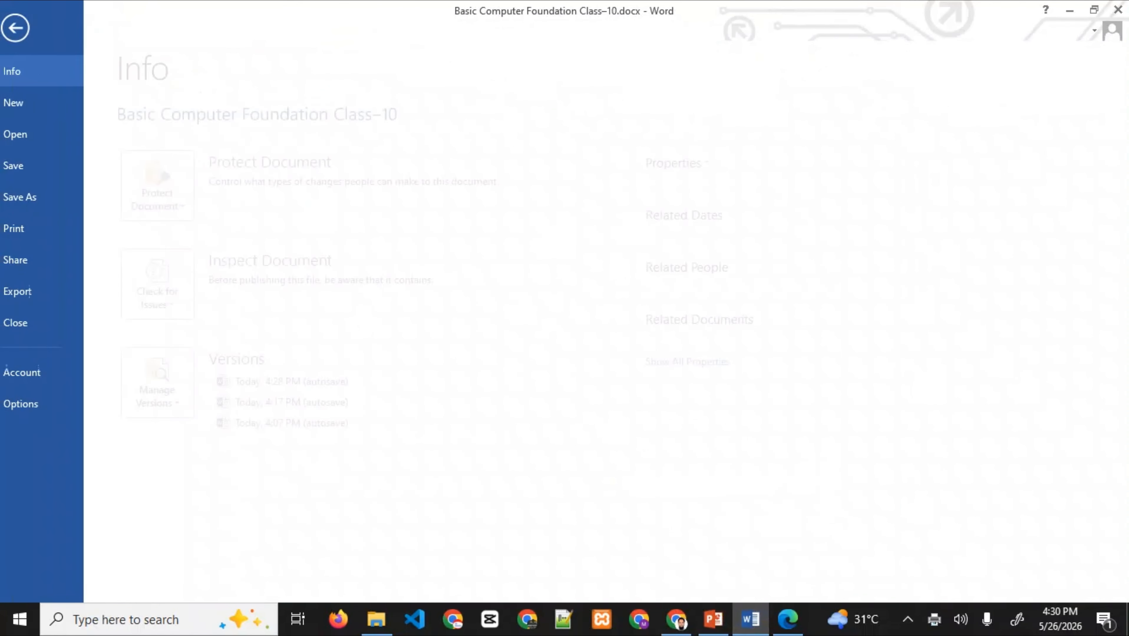
left_click(31, 228)
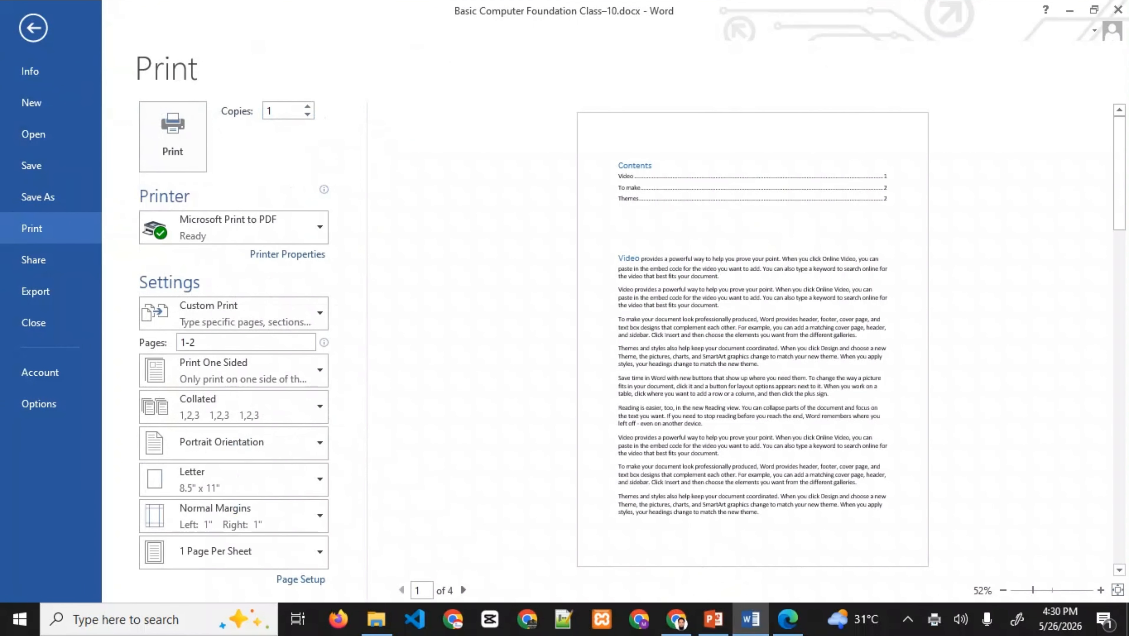
left_click(234, 313)
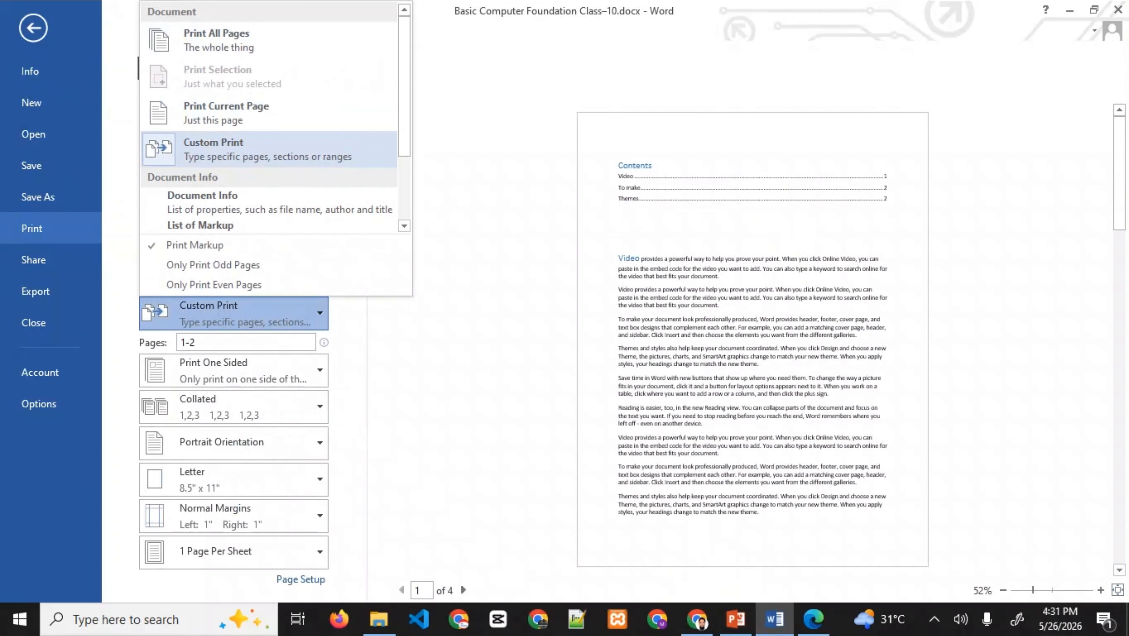
left_click(267, 150)
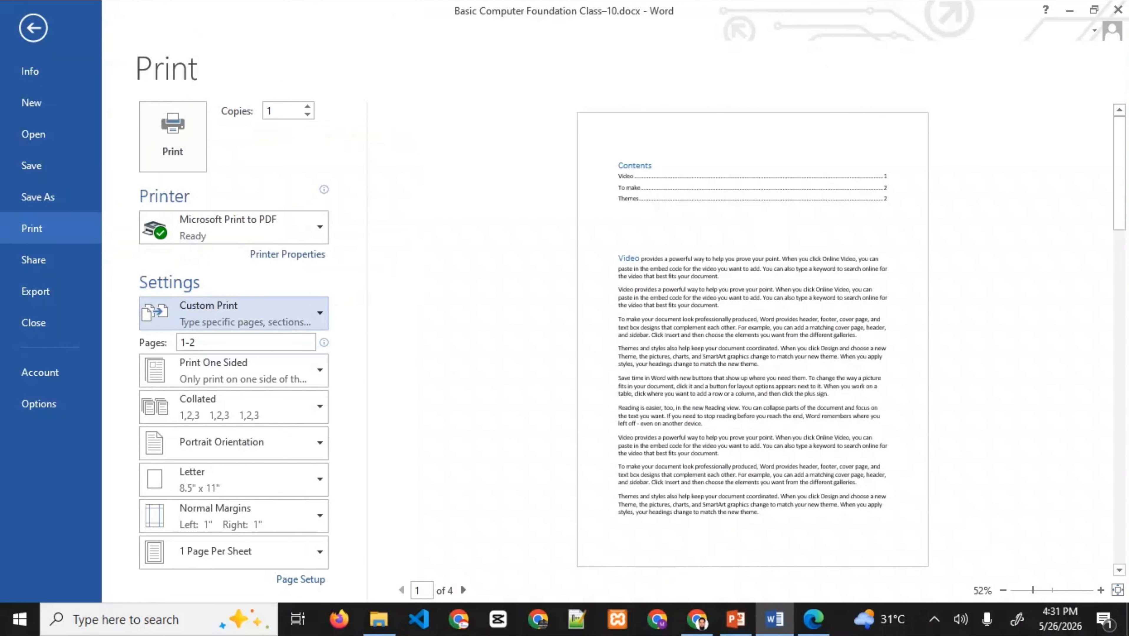
left_click(267, 313)
left_click(267, 39)
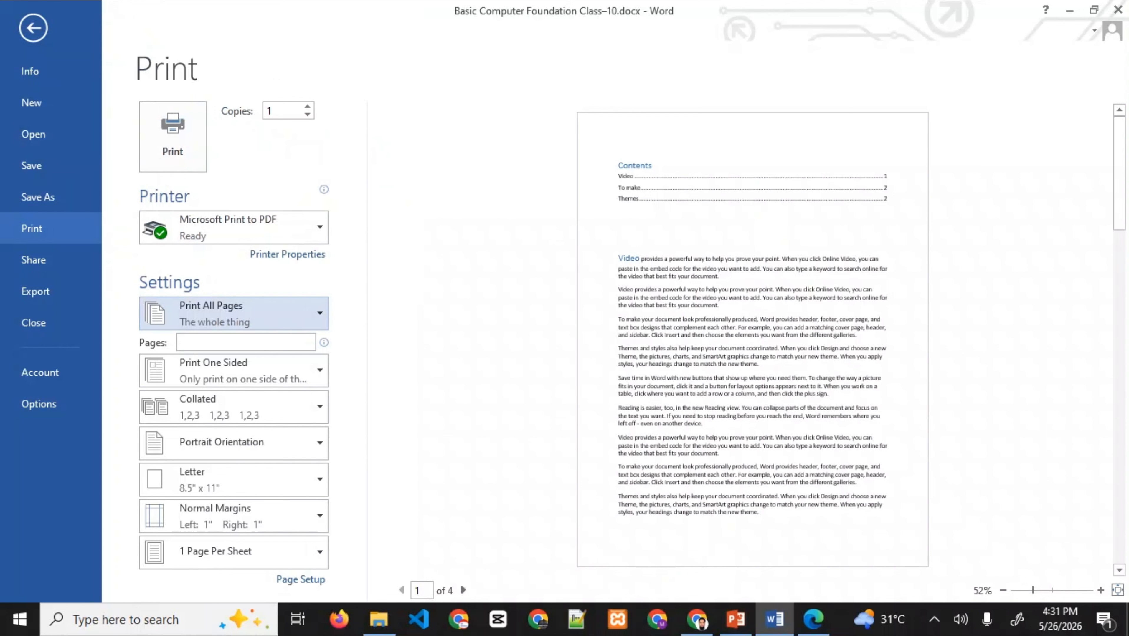
left_click(267, 314)
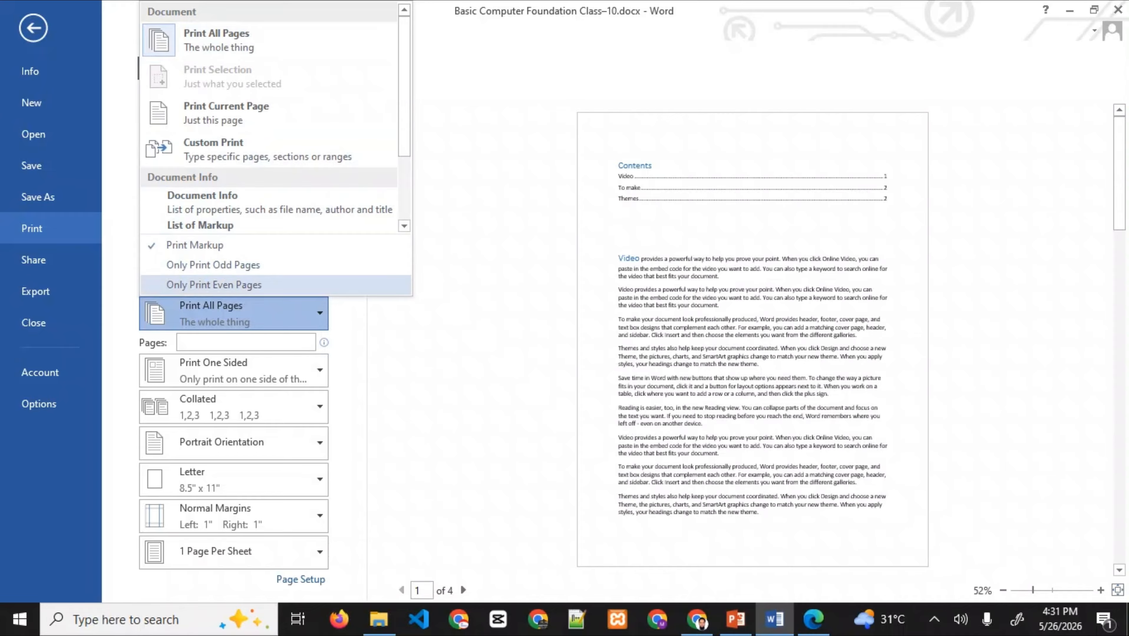
scroll(268, 129, "down", 2)
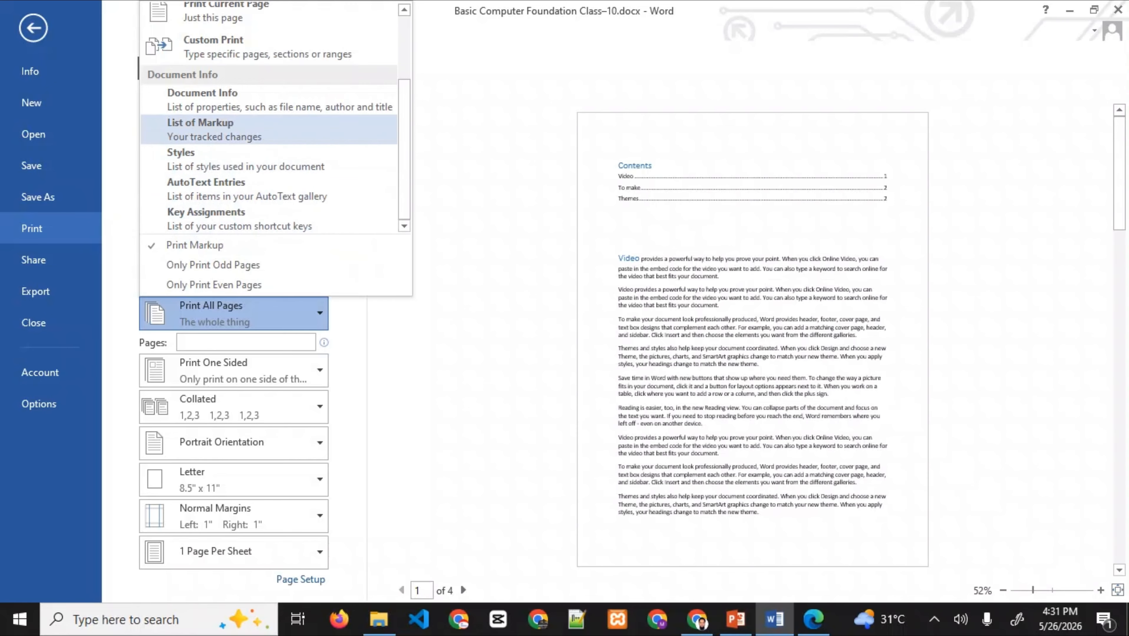
scroll(267, 116, "up", 2)
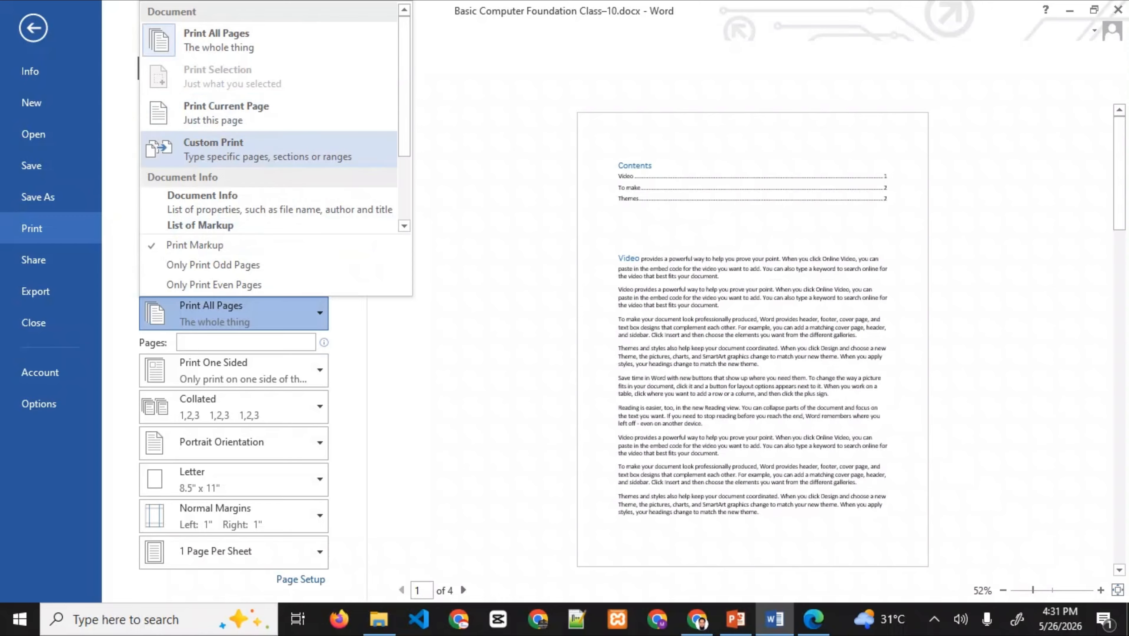
left_click(267, 113)
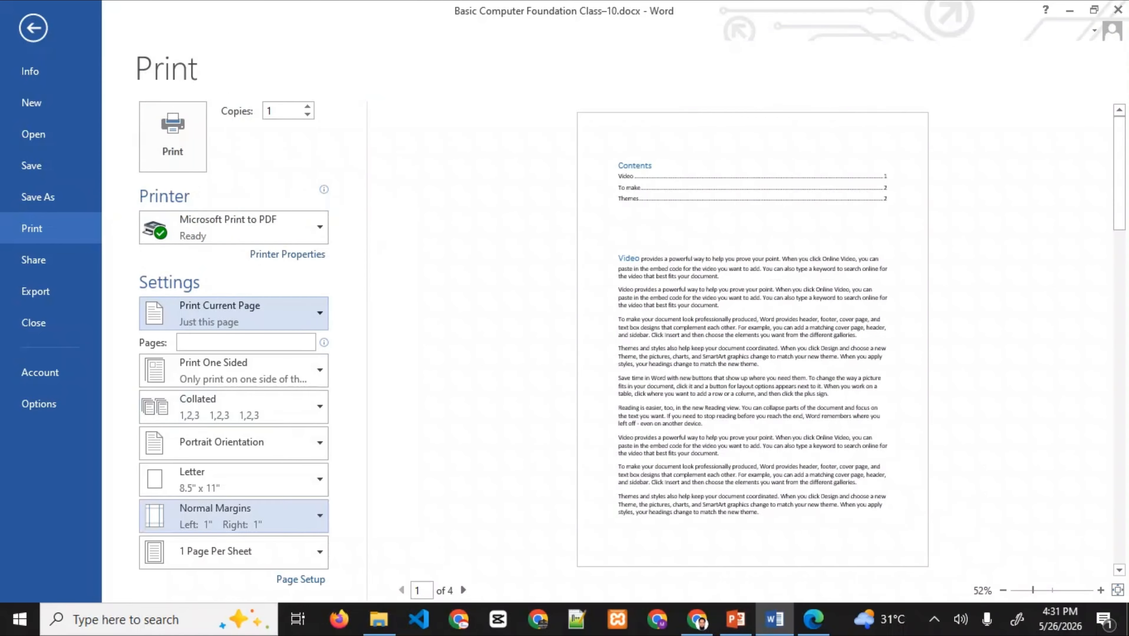
- Print the current page to a PDF named 'test current'
left_click(172, 138)
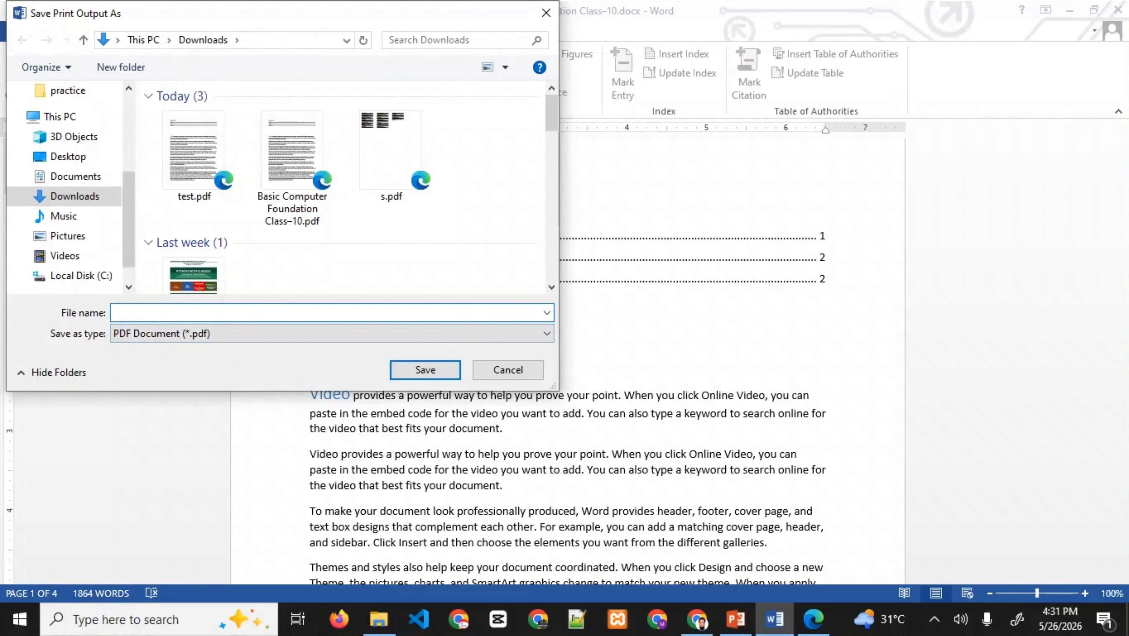
type("test current")
key("Return")
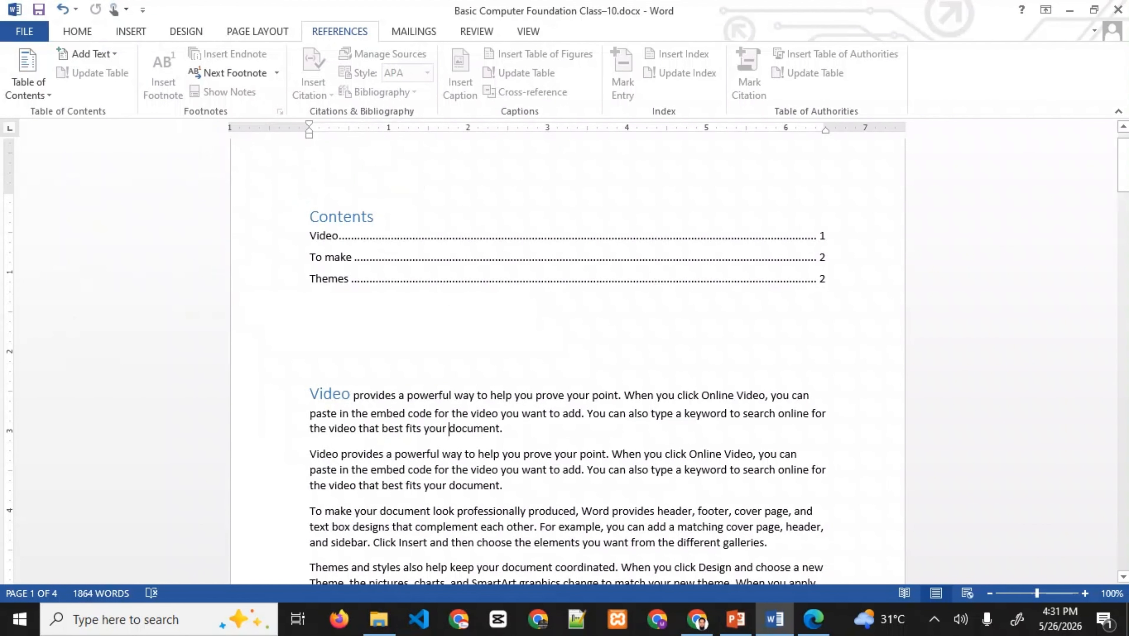
- Open 'test current.pdf' in Edge to confirm its single page, then return to PowerPoint via Word
left_click(378, 620)
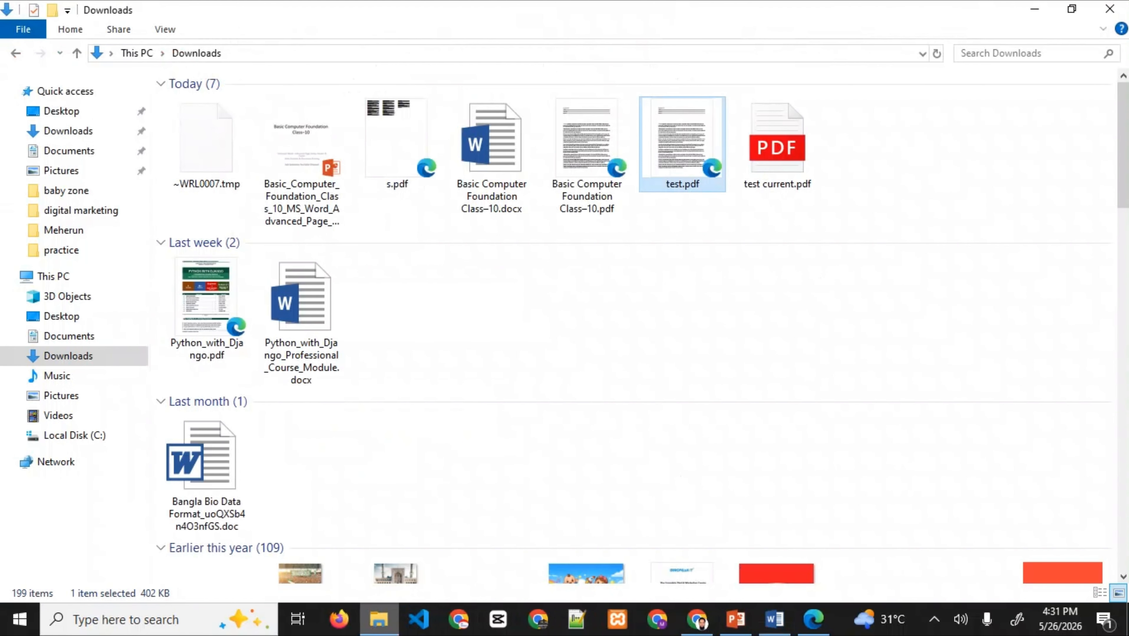
double_click(776, 143)
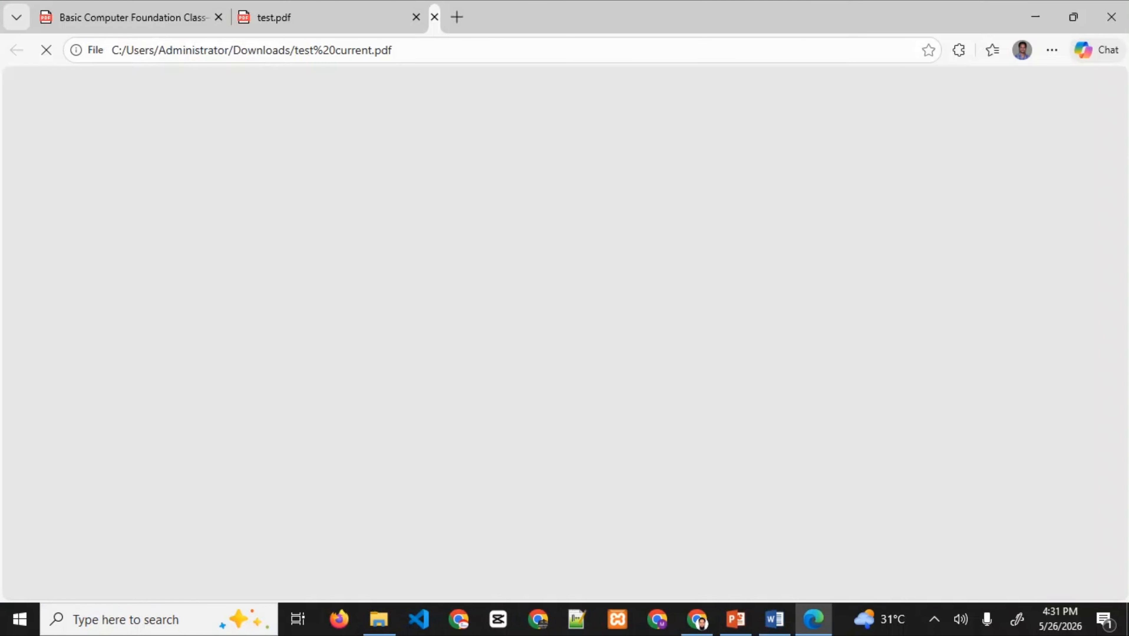
scroll(559, 350, "down", 5)
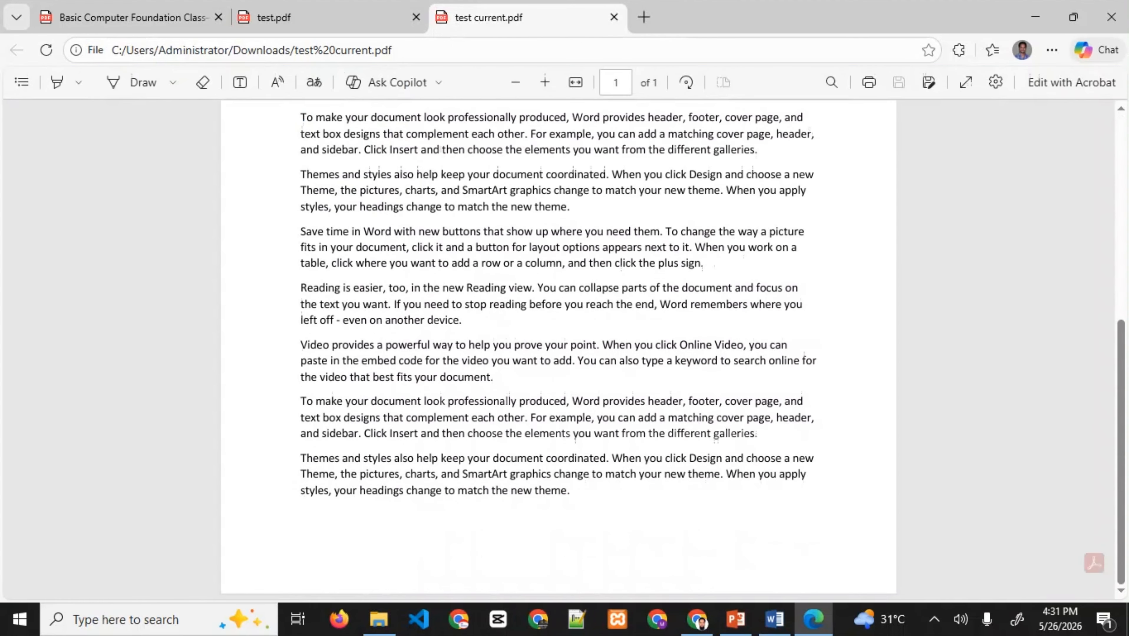
scroll(558, 350, "up", 10)
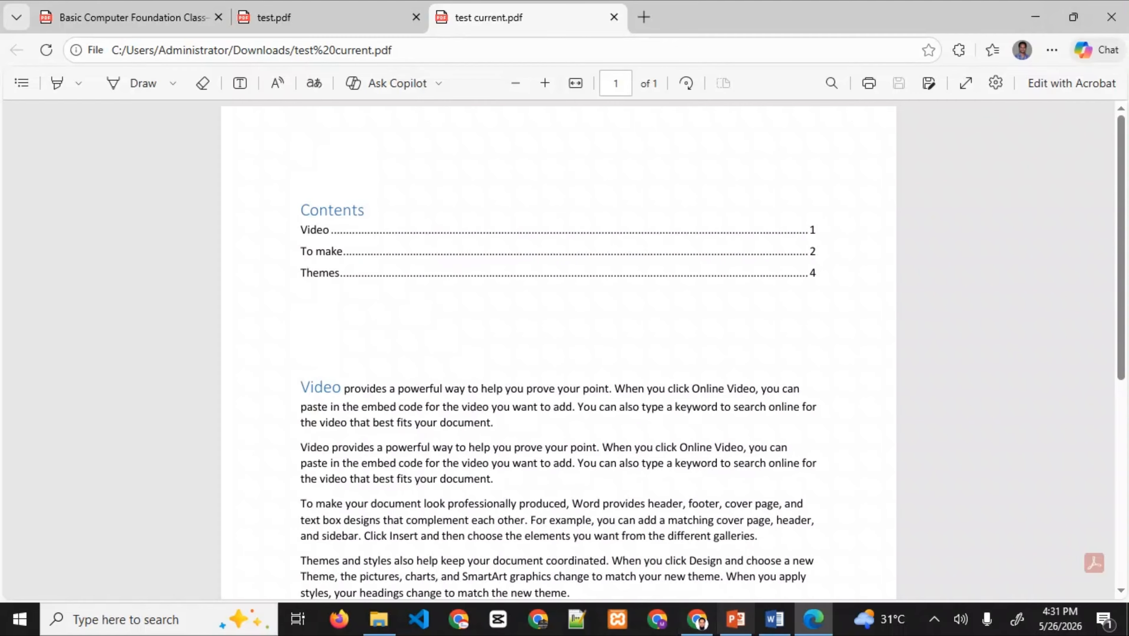
left_click(774, 620)
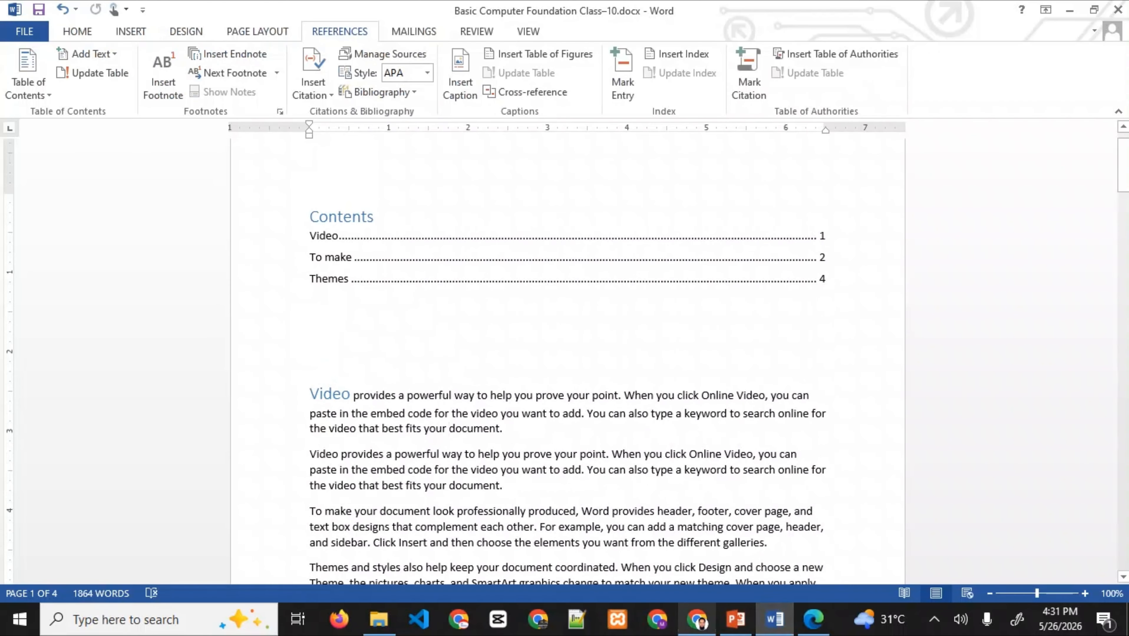
left_click(735, 620)
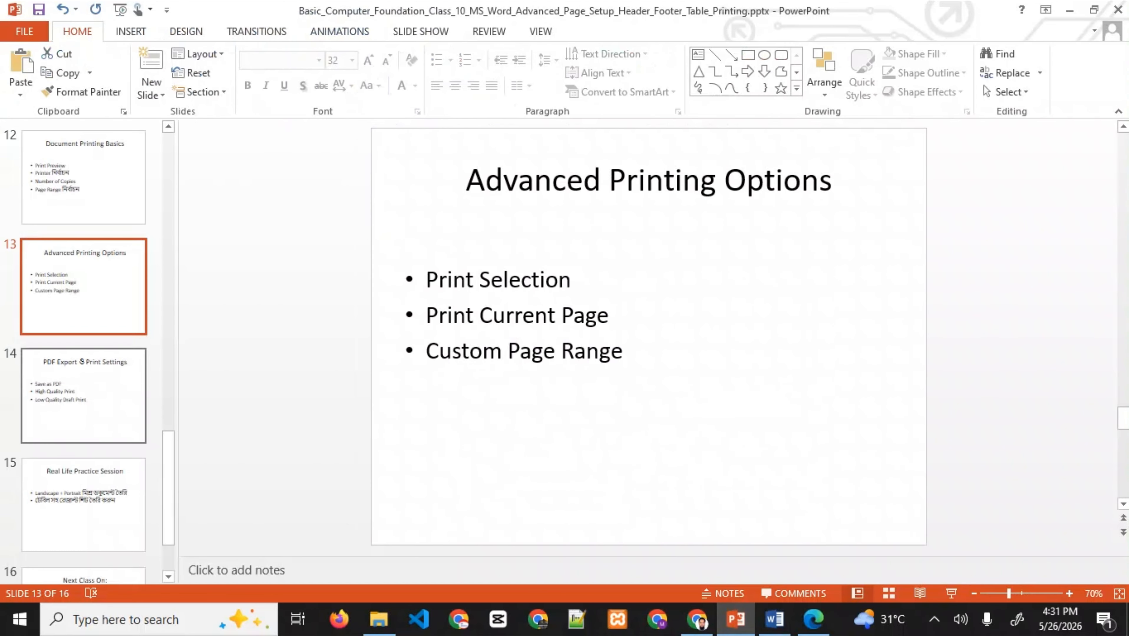
- Show slide 14 on PDF export and print settings, then advance to slide 15, 'Real Life Practice Session'
left_click(83, 408)
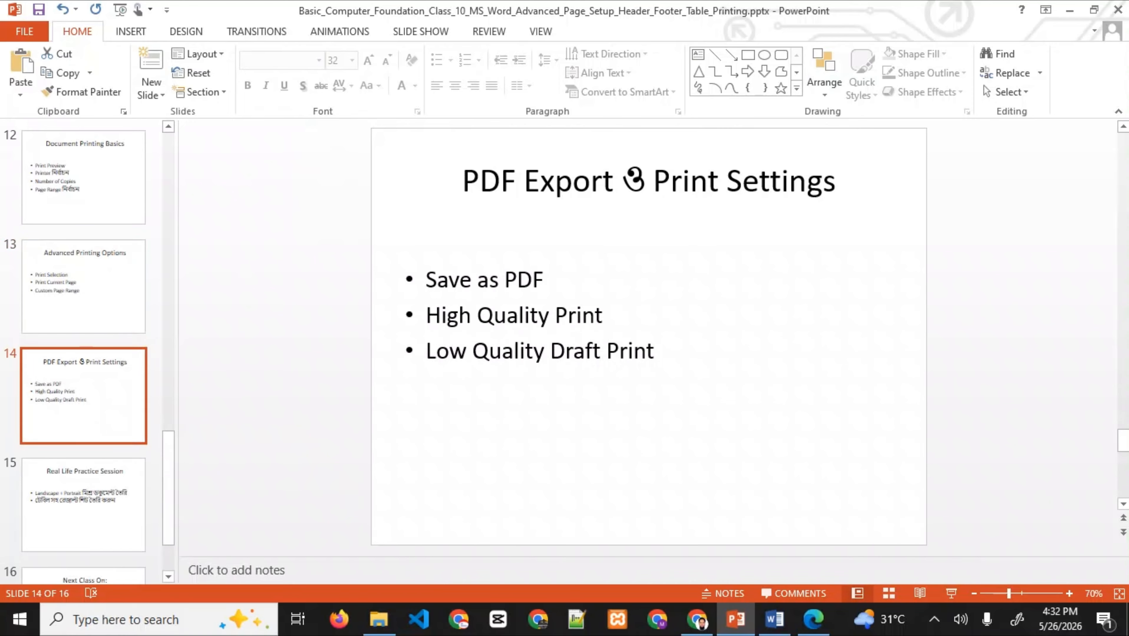
key("Down")
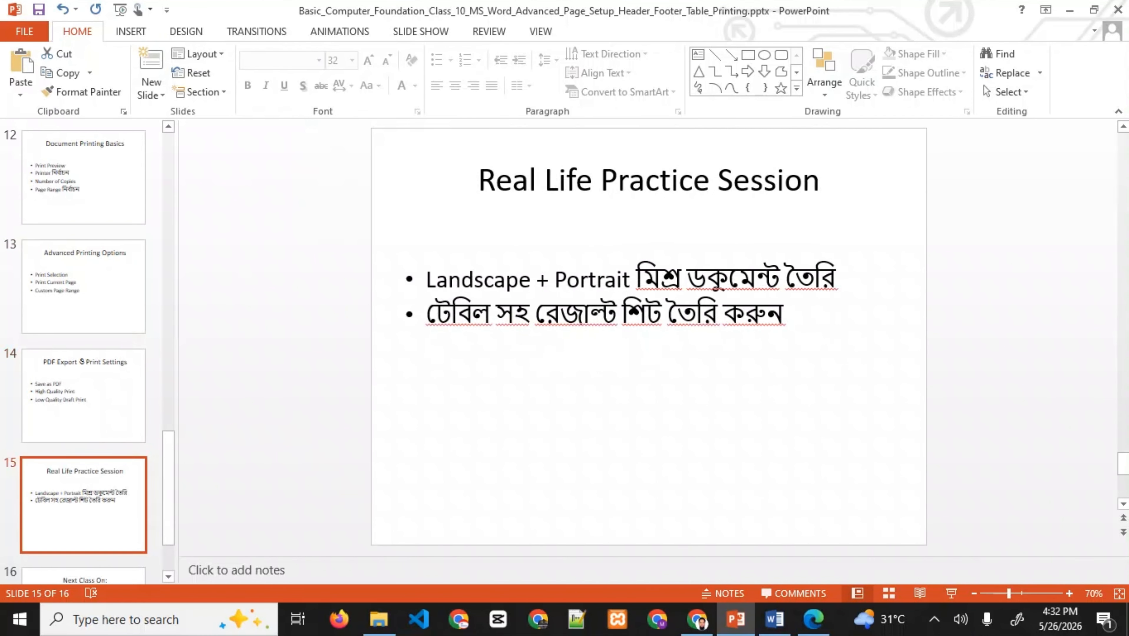